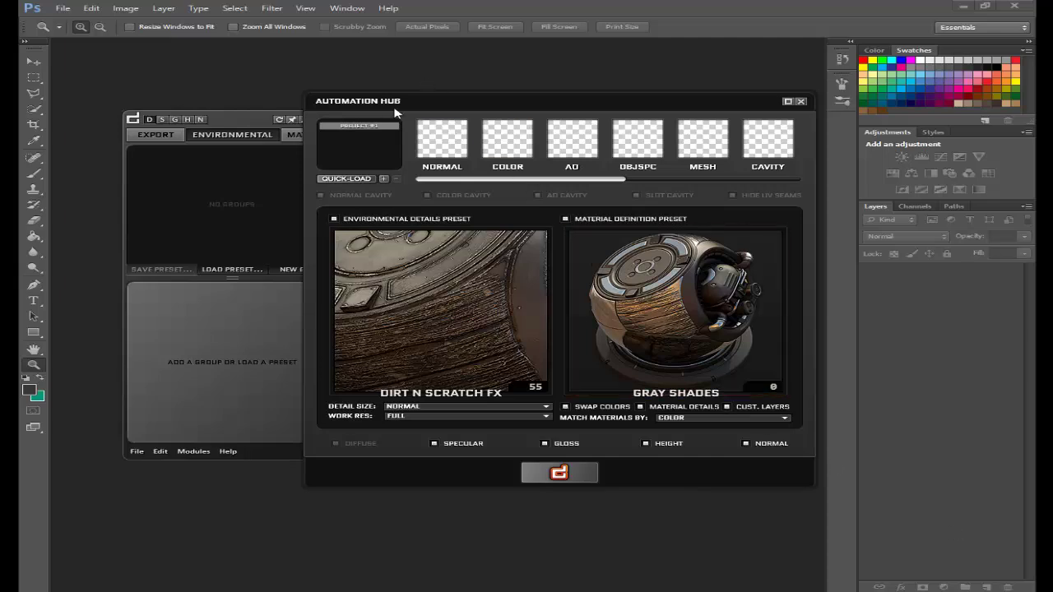
Step: Quick-load all five files from D:\Industrial Wall: the mesh plus AO, color, normal and OBJSPC maps
{"action": "left_click", "coordinate": [353, 180]}
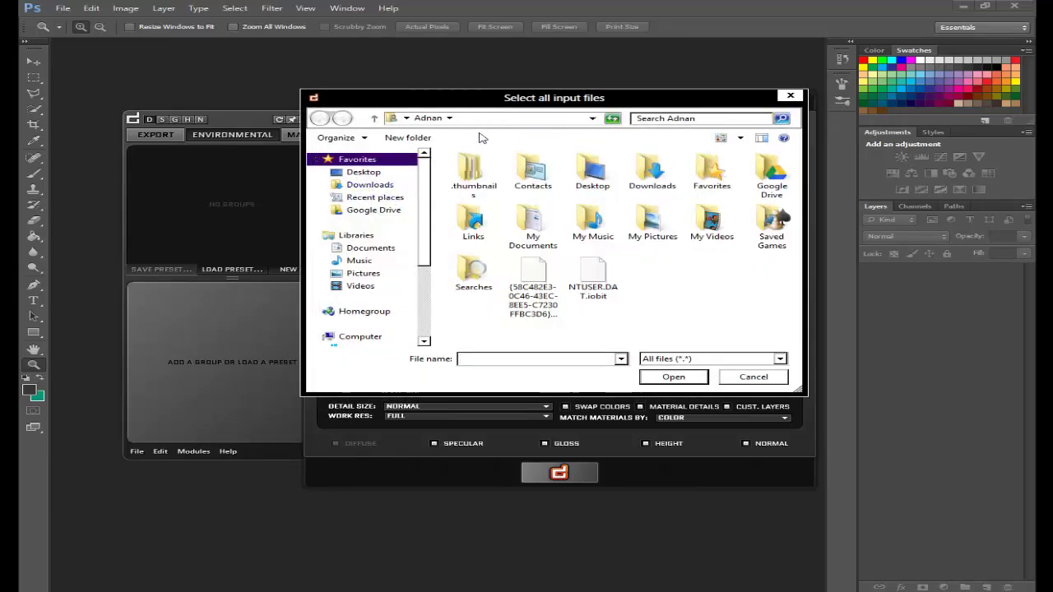
{"action": "left_click", "coordinate": [490, 121]}
{"action": "type", "text": "D:\\Industrial Wall"}
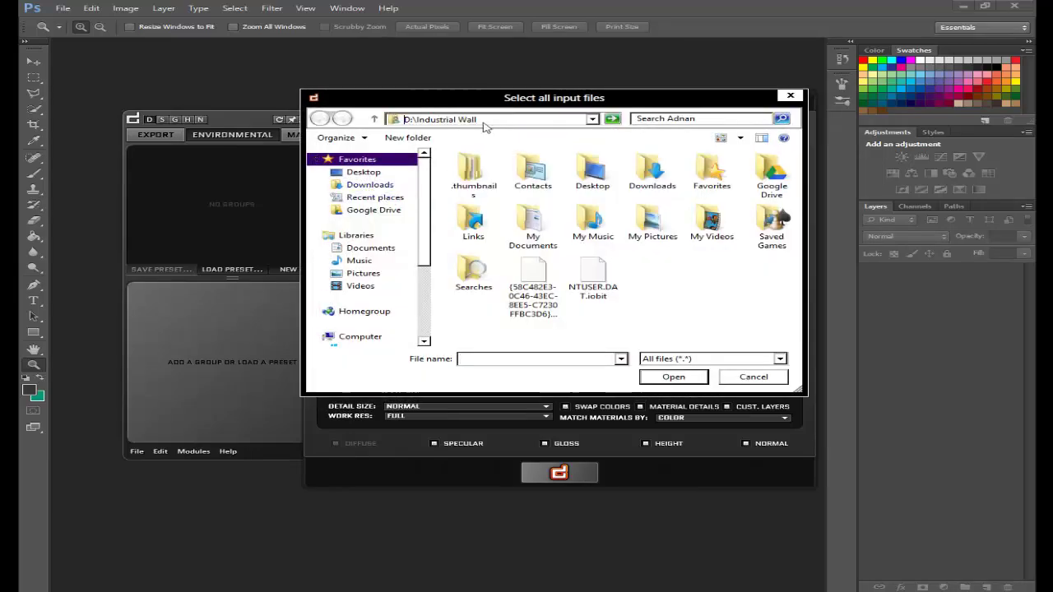
{"action": "key", "text": "Return"}
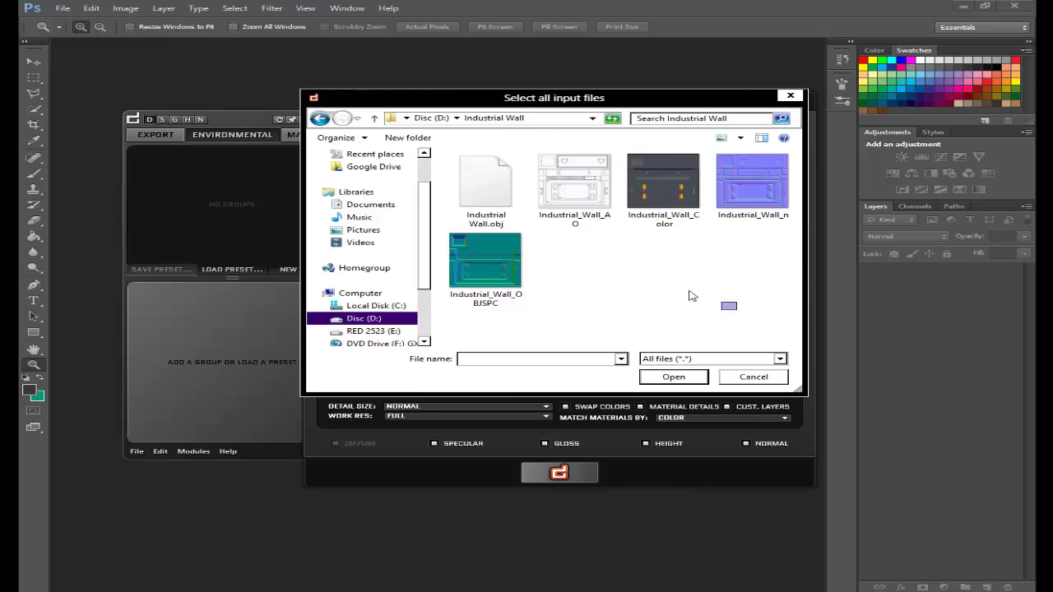
{"action": "left_click_drag", "start_coordinate": [732, 308], "coordinate": [453, 156]}
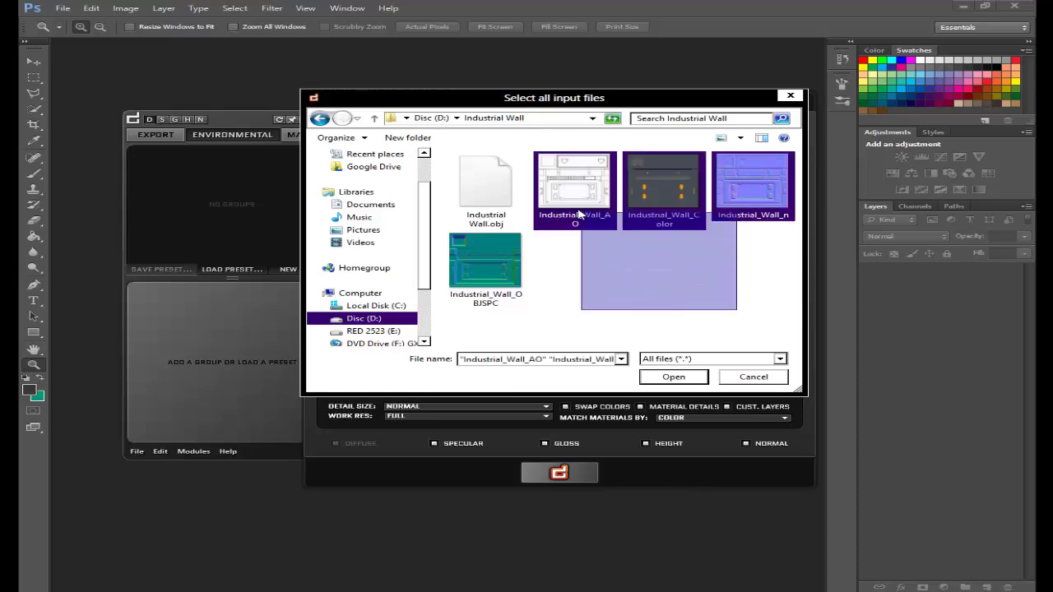
{"action": "left_click", "coordinate": [673, 377]}
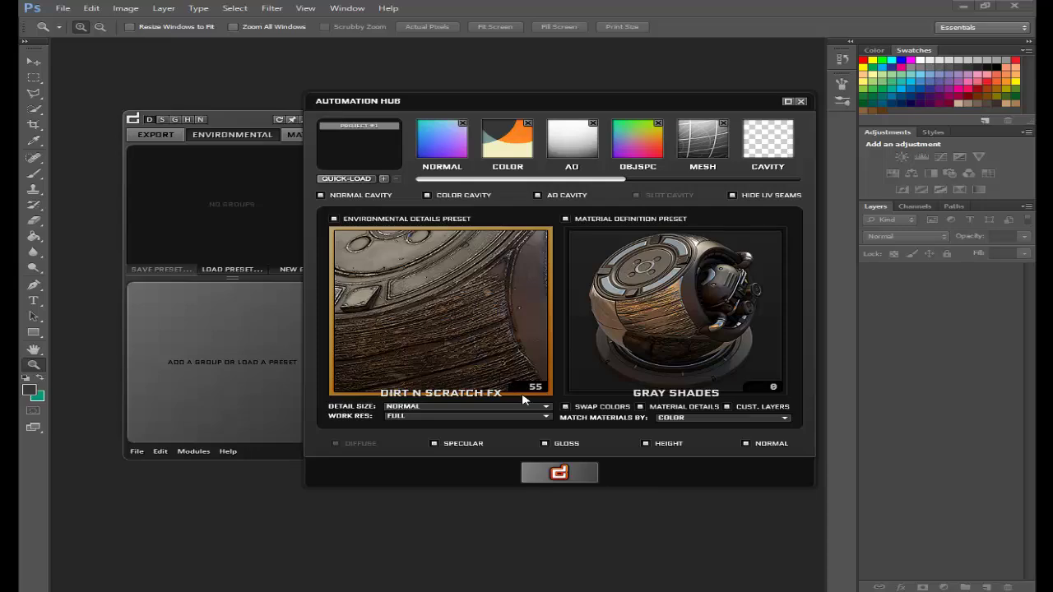
Step: Choose the Quick N Dirty environmental preset and the Standard Reflectance material preset
{"action": "left_click", "coordinate": [511, 388]}
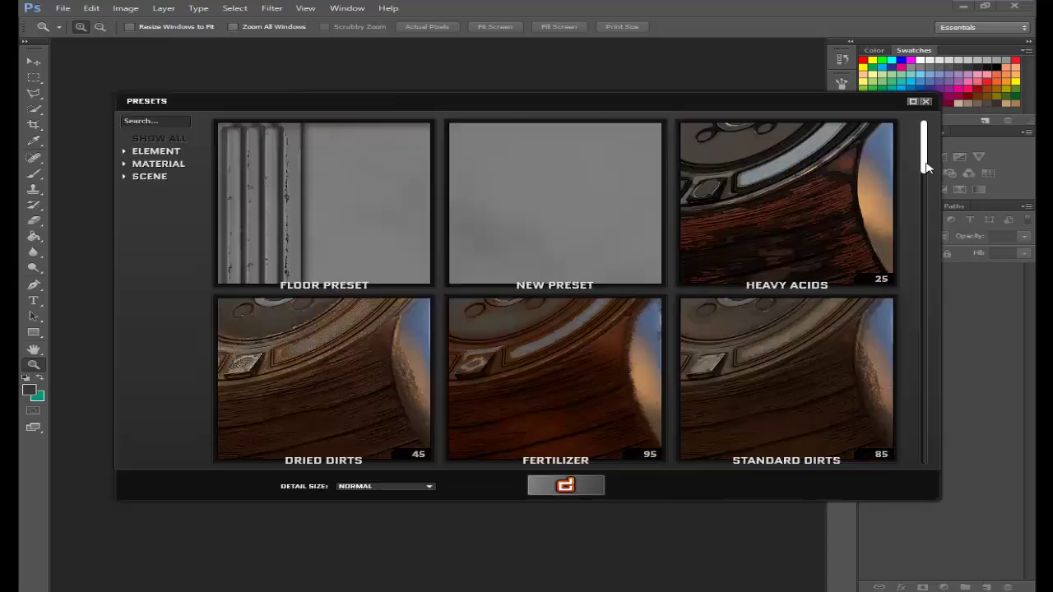
{"action": "left_click_drag", "start_coordinate": [925, 169], "coordinate": [928, 380]}
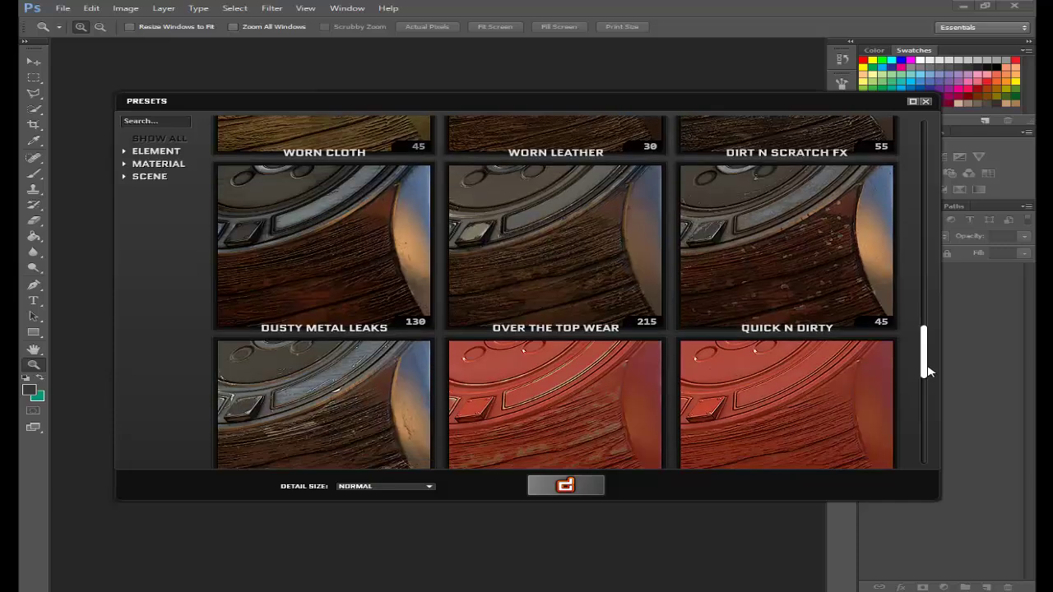
{"action": "left_click", "coordinate": [778, 280]}
{"action": "left_click", "coordinate": [750, 345]}
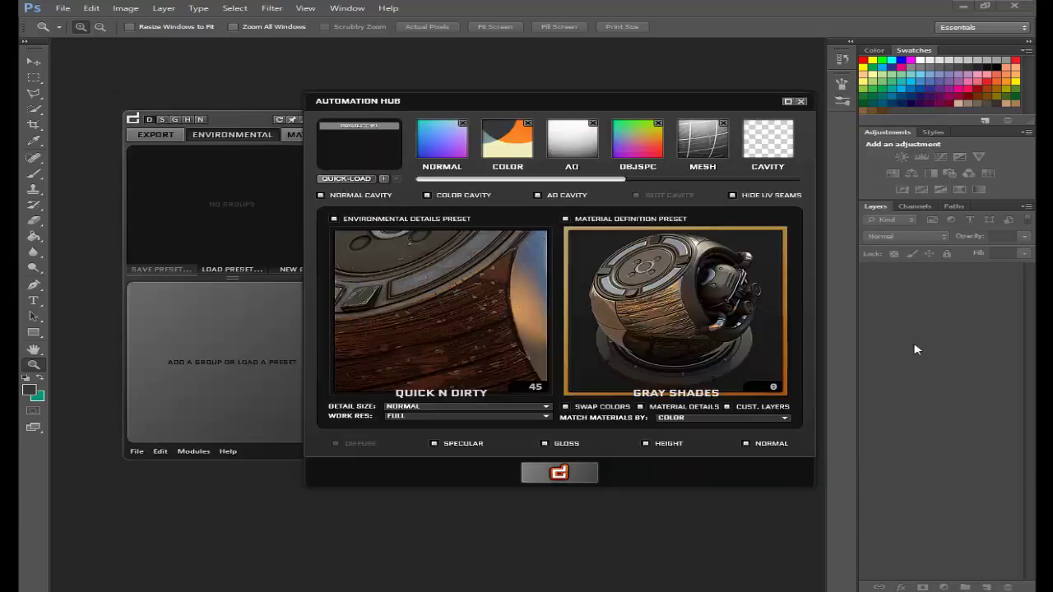
{"action": "left_click", "coordinate": [301, 382]}
Step: Turn on Hide UV Seams and start generating the wall texture
{"action": "left_click", "coordinate": [560, 472]}
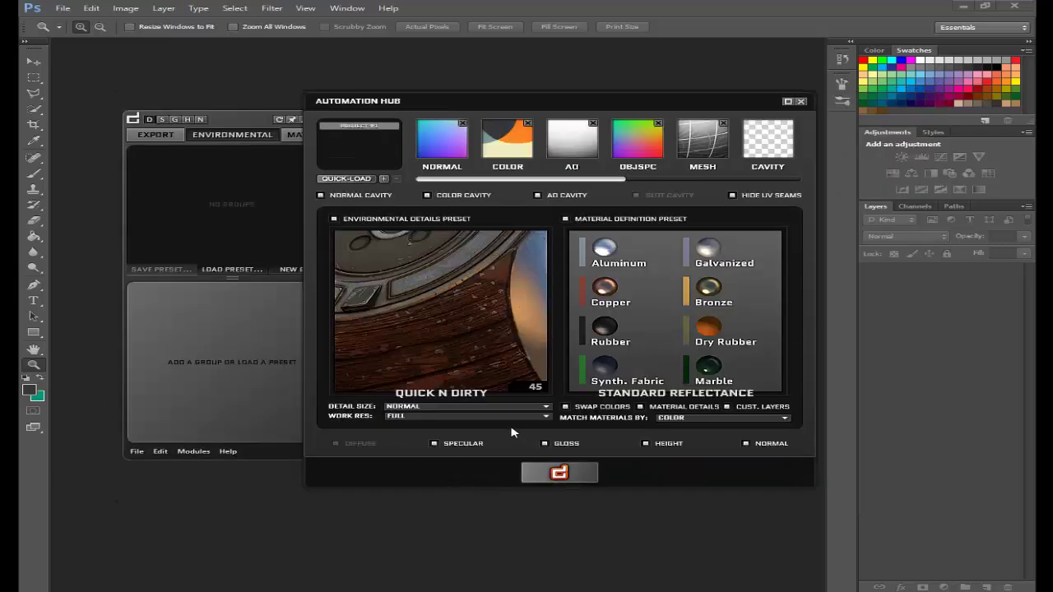
{"action": "left_click", "coordinate": [732, 195]}
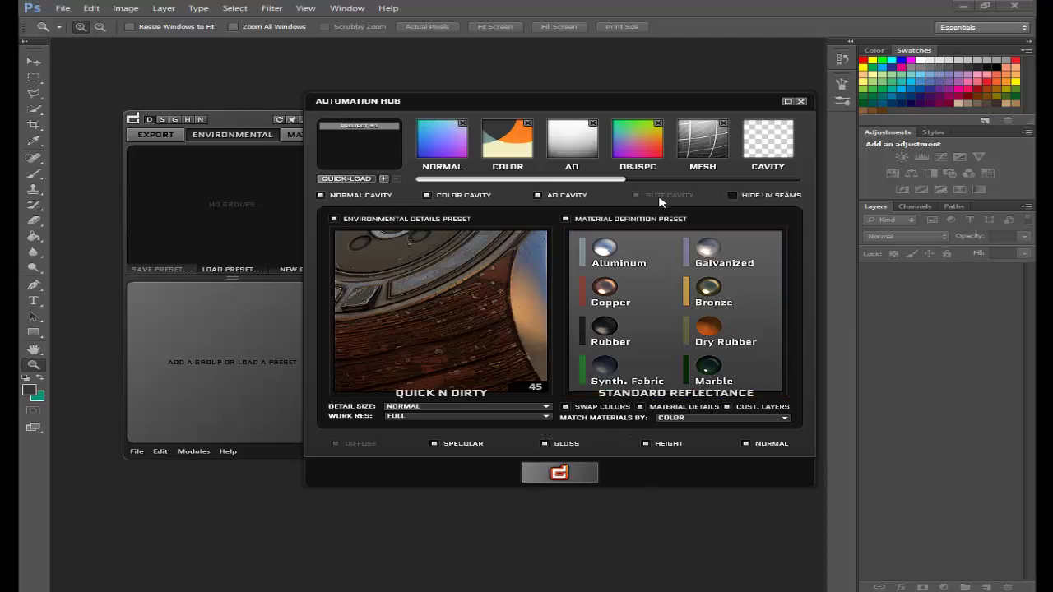
{"action": "left_click", "coordinate": [574, 475]}
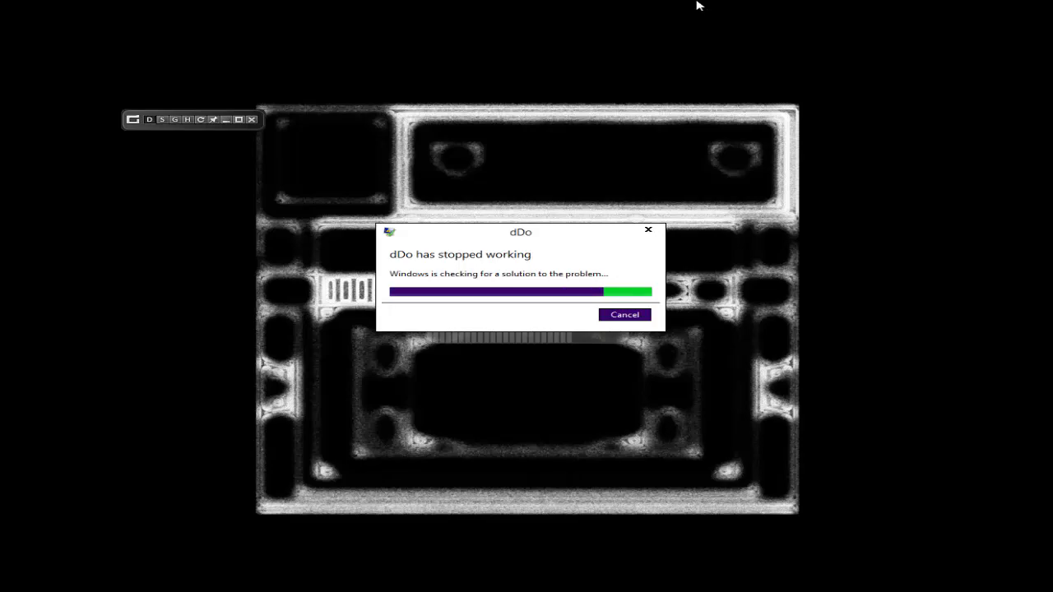
Step: Cancel the 'dDo has stopped working' report so detail generation continues to Industrial_Wall_dDo
{"action": "left_click", "coordinate": [625, 316]}
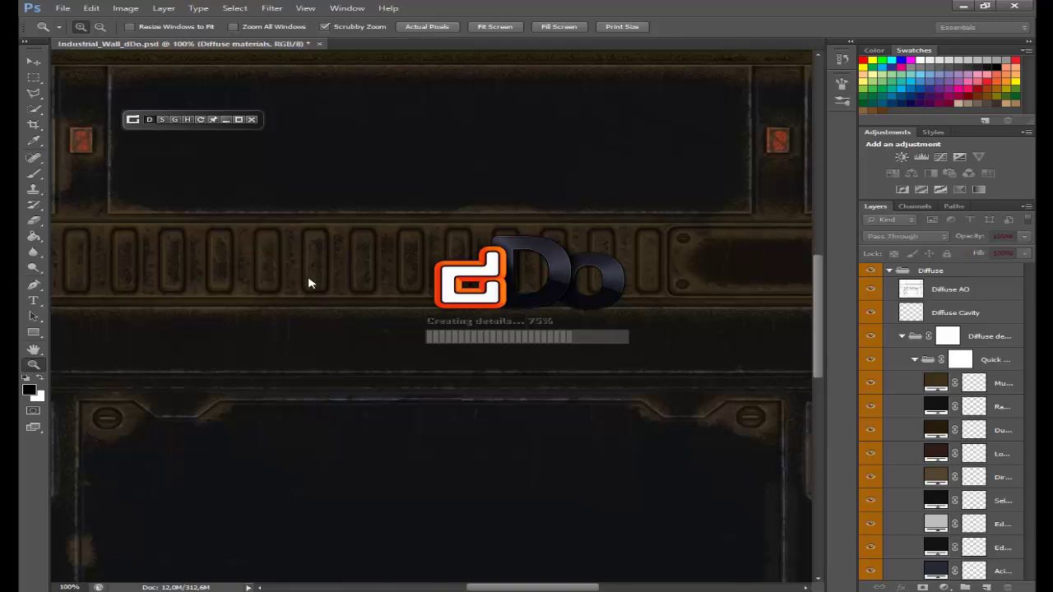
Step: Fit the wall texture on screen and dock the dDo panel to the right of the canvas
{"action": "right_click", "coordinate": [333, 292]}
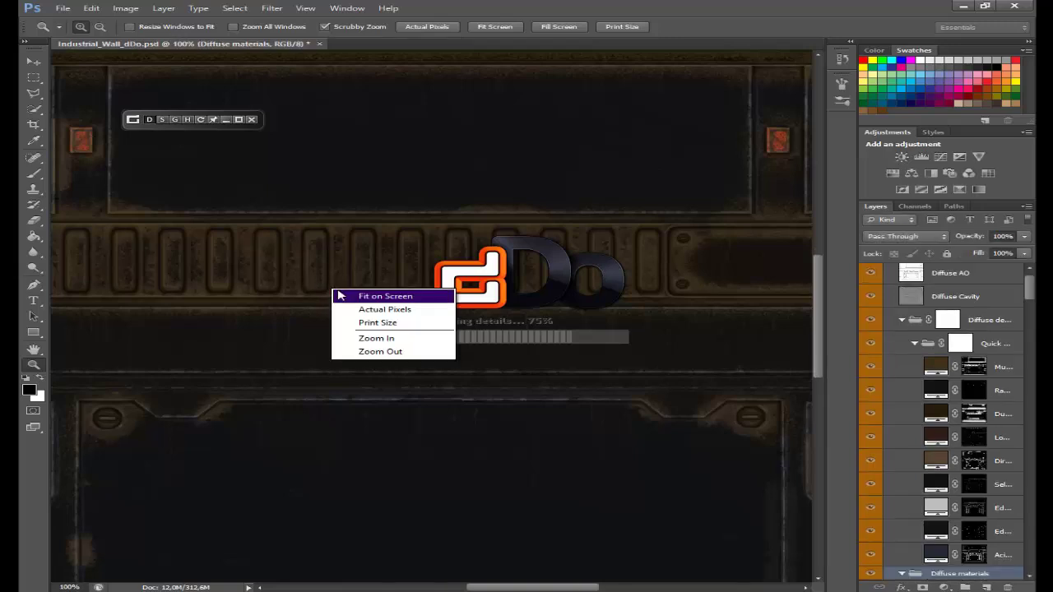
{"action": "left_click", "coordinate": [375, 331]}
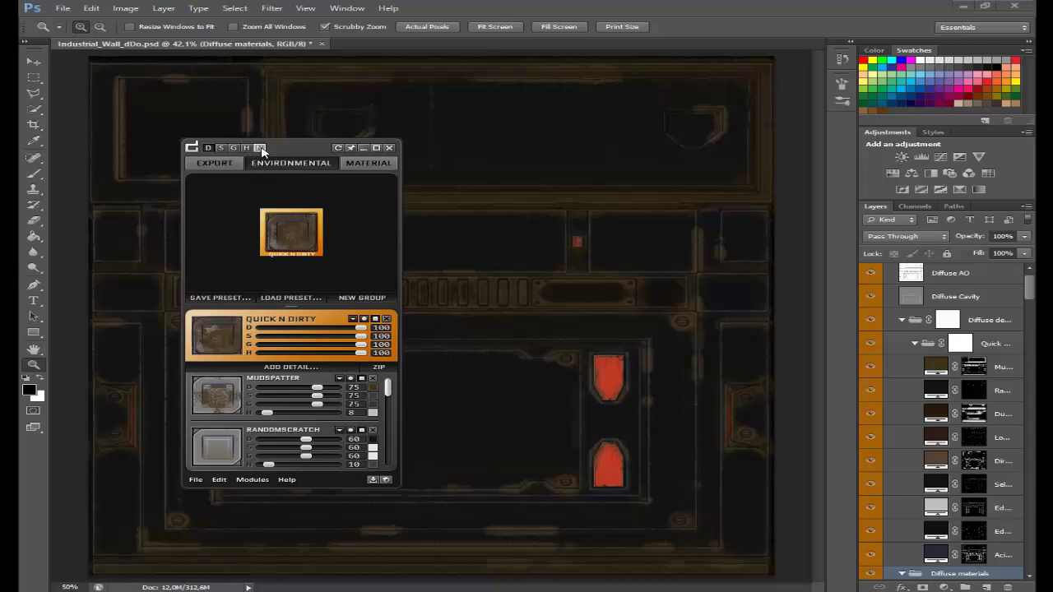
{"action": "left_click_drag", "start_coordinate": [261, 149], "coordinate": [275, 146]}
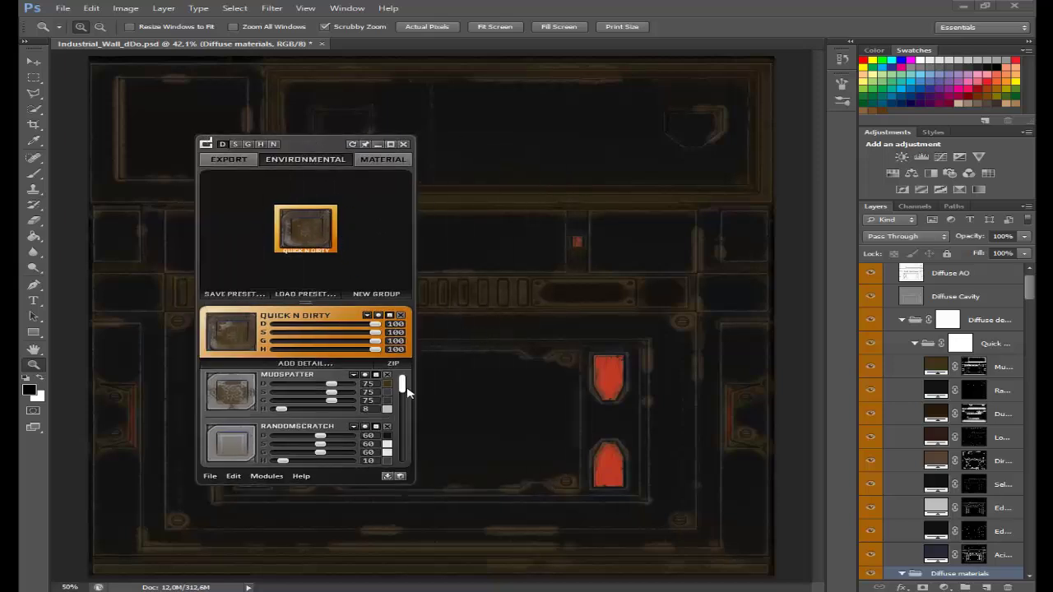
{"action": "scroll", "coordinate": [405, 398], "scroll_direction": "down", "scroll_amount": 2}
{"action": "scroll", "coordinate": [405, 398], "scroll_direction": "up", "scroll_amount": 2}
{"action": "left_click_drag", "start_coordinate": [326, 147], "coordinate": [907, 152]}
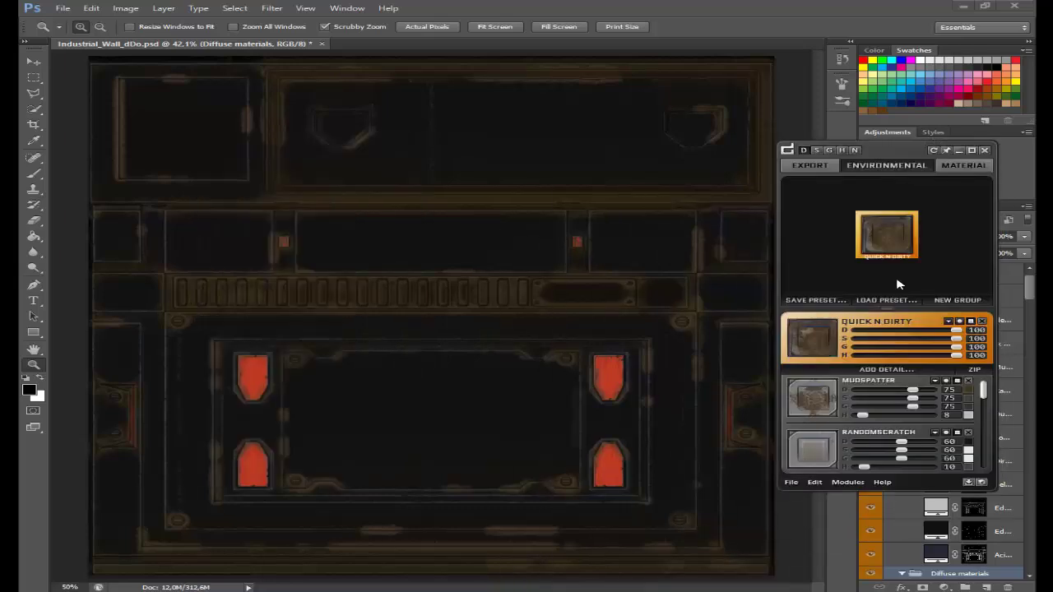
{"action": "mouse_move", "coordinate": [983, 393]}
{"action": "left_mouse_down"}
{"action": "mouse_move", "coordinate": [984, 444]}
{"action": "mouse_move", "coordinate": [983, 392]}
{"action": "left_mouse_up"}
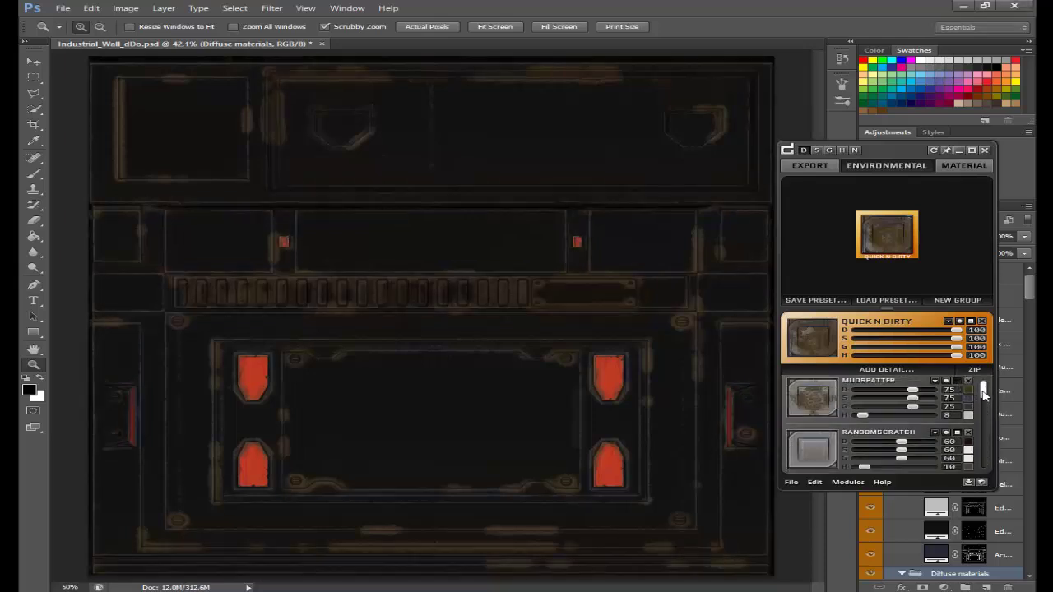
{"action": "left_click_drag", "start_coordinate": [985, 395], "coordinate": [939, 433]}
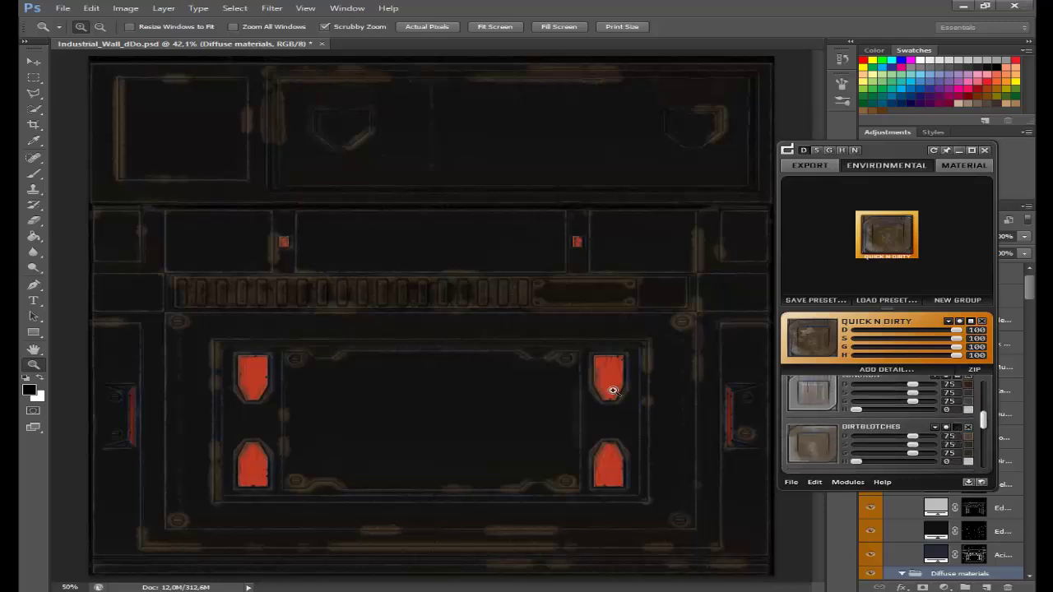
Step: In the Material tab, check the reflectance lists for the Steel and Painted Metal zones
{"action": "left_click", "coordinate": [955, 169]}
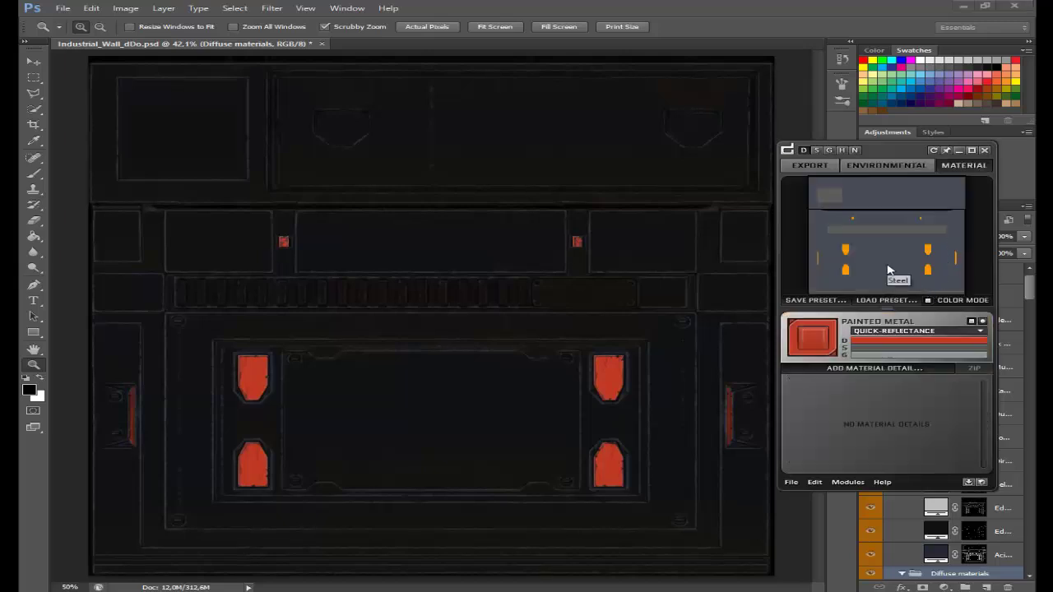
{"action": "left_click", "coordinate": [891, 271]}
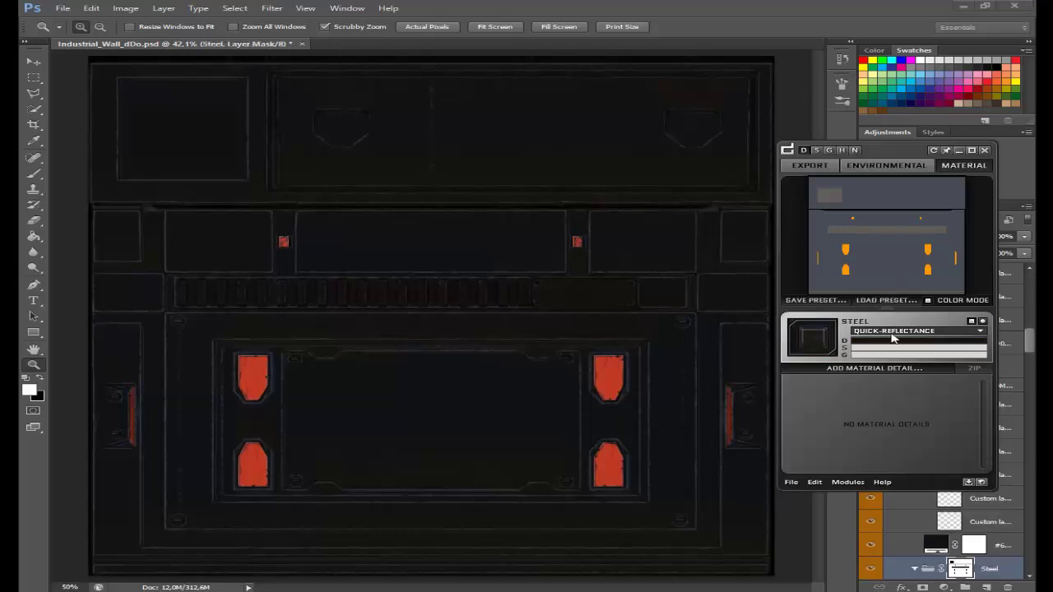
{"action": "left_click", "coordinate": [893, 337]}
{"action": "left_click", "coordinate": [921, 82]}
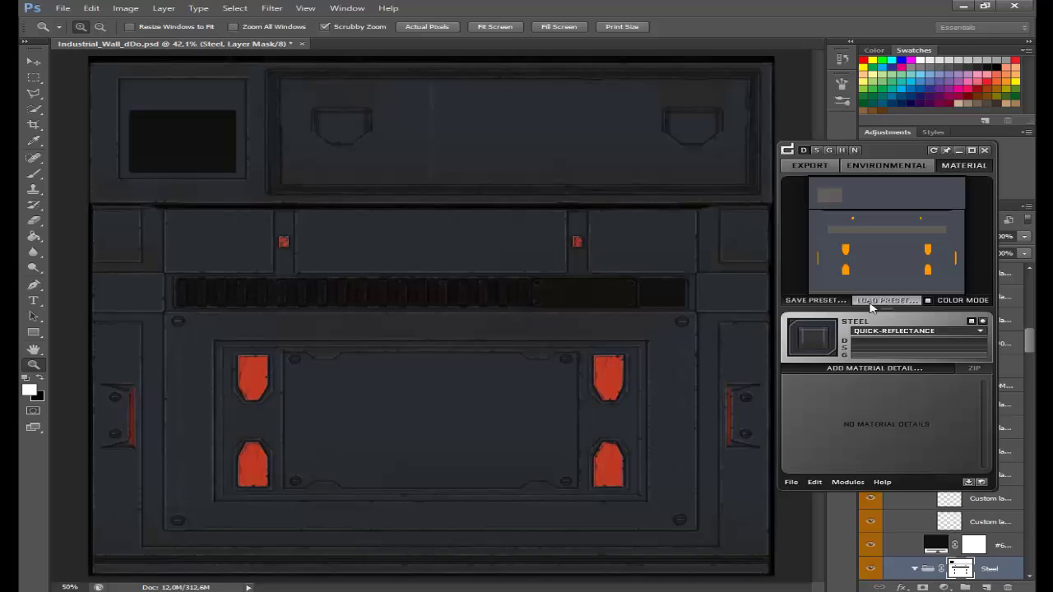
{"action": "left_click", "coordinate": [928, 249]}
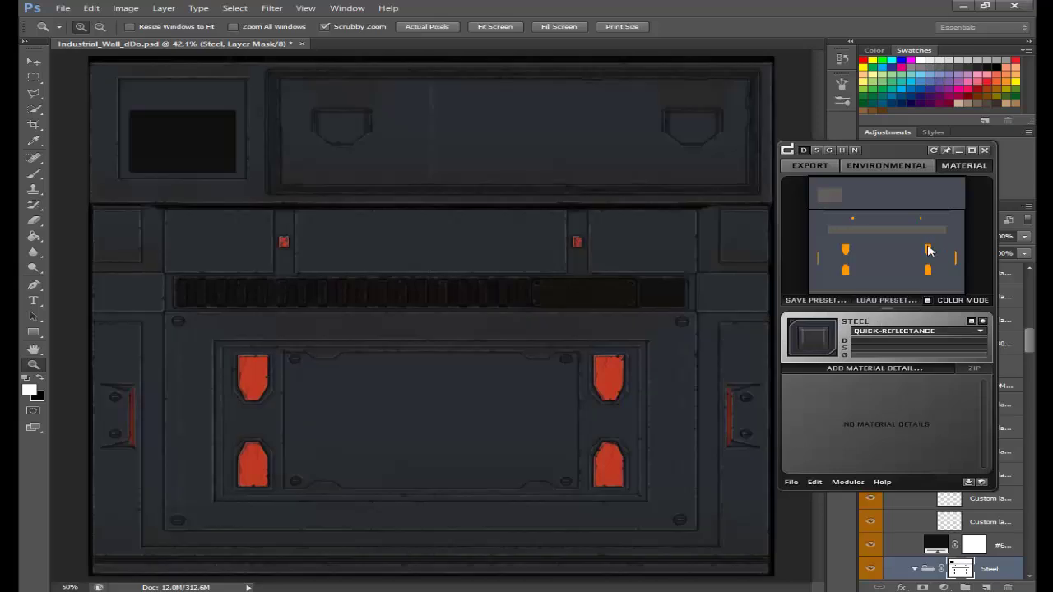
{"action": "left_click", "coordinate": [889, 333]}
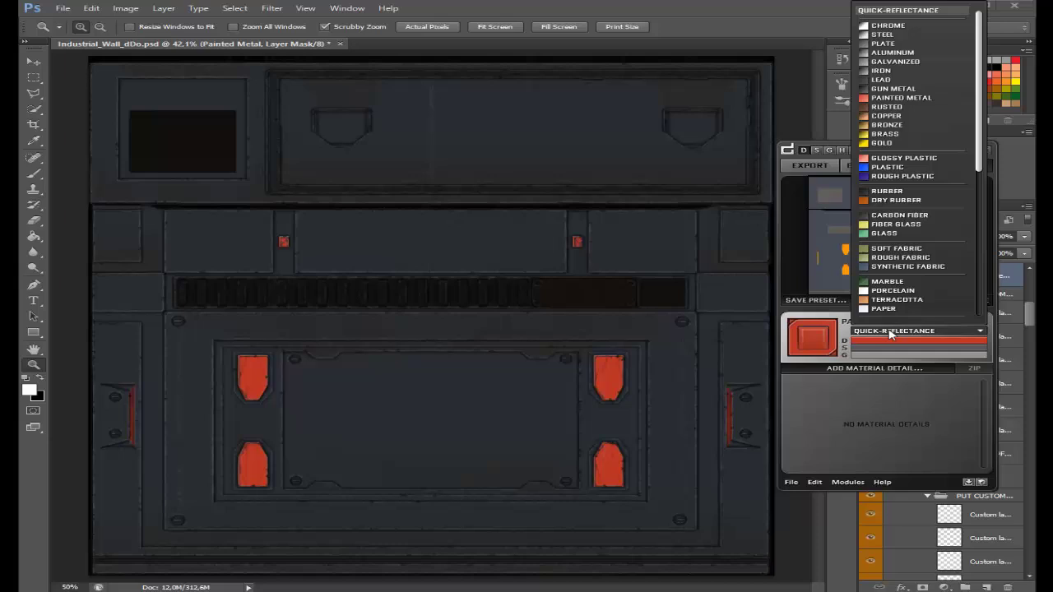
{"action": "left_click", "coordinate": [915, 102]}
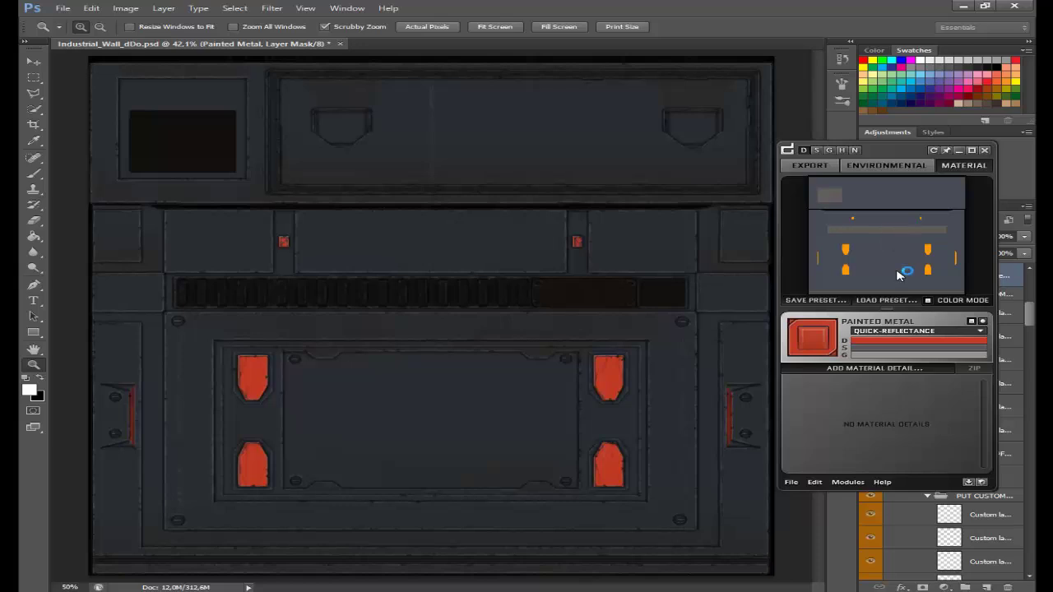
Step: Check the Iron zone's reflectance list and close it without changing Iron
{"action": "left_click", "coordinate": [898, 276]}
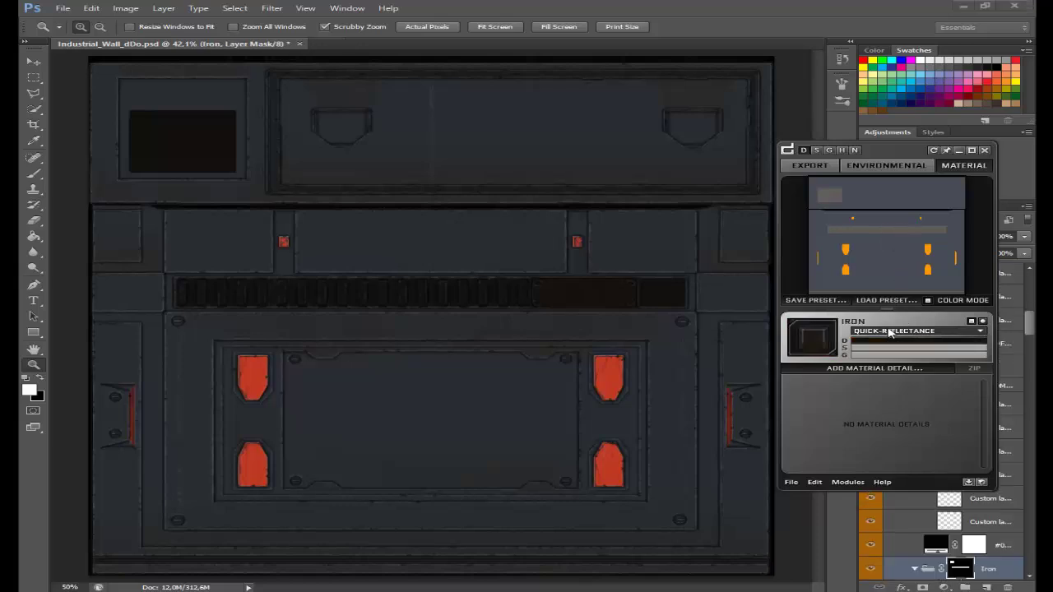
{"action": "left_click", "coordinate": [888, 331]}
{"action": "scroll", "coordinate": [909, 311], "scroll_direction": "down", "scroll_amount": 1}
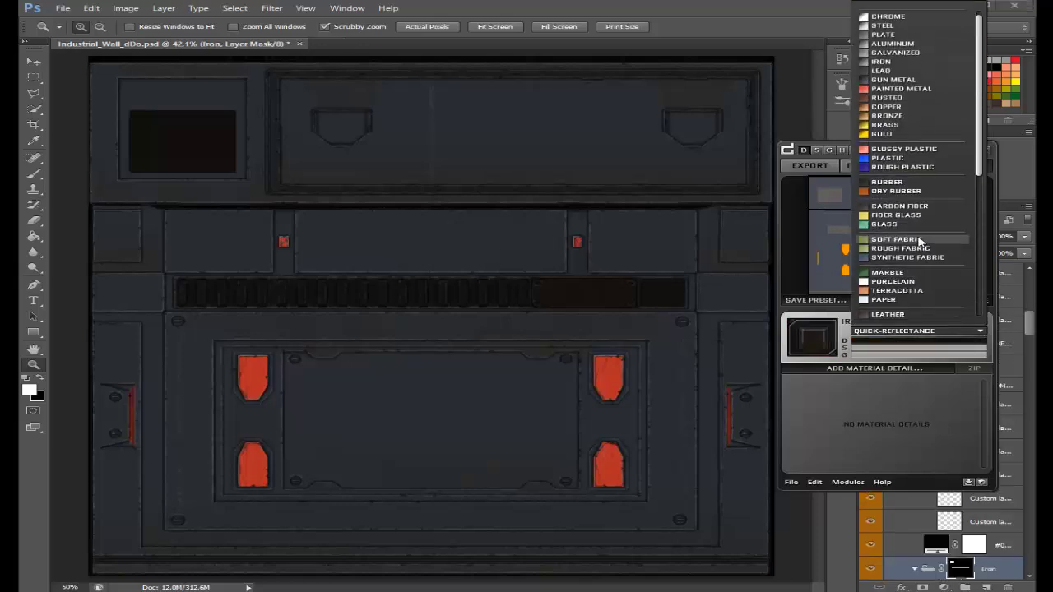
{"action": "left_click", "coordinate": [900, 65]}
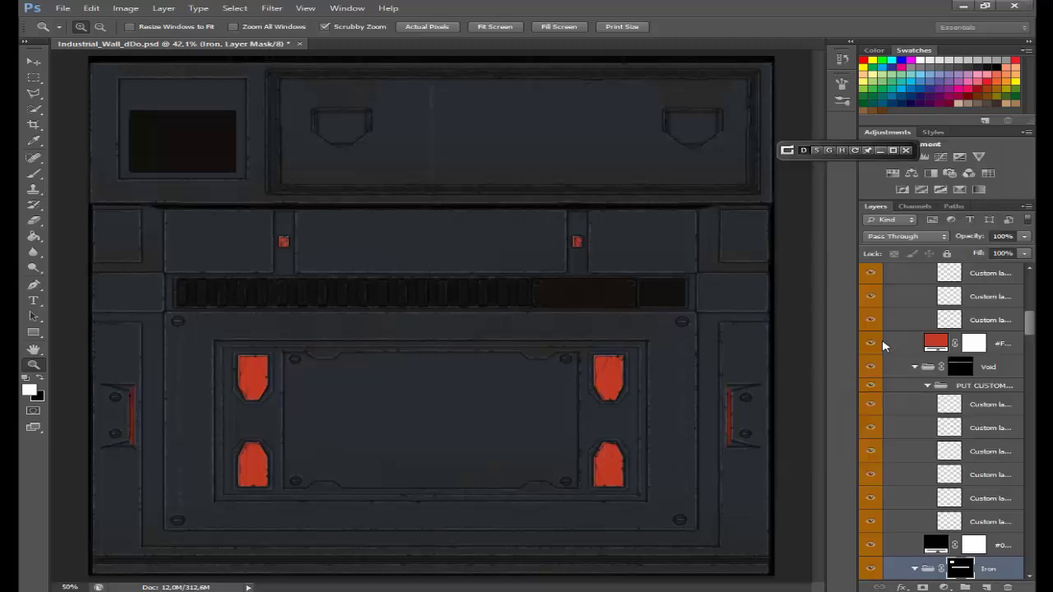
Step: Change the material layer's fill colour to dark brownish grey 524a46
{"action": "double_click", "coordinate": [888, 345]}
{"action": "left_click_drag", "start_coordinate": [647, 463], "coordinate": [647, 449]}
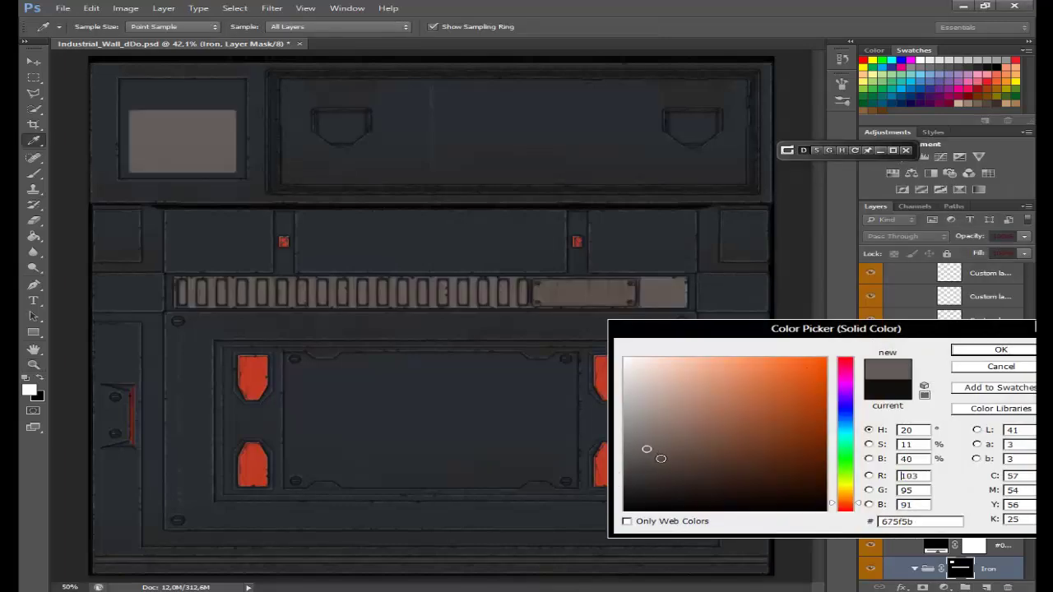
{"action": "left_click", "coordinate": [648, 462]}
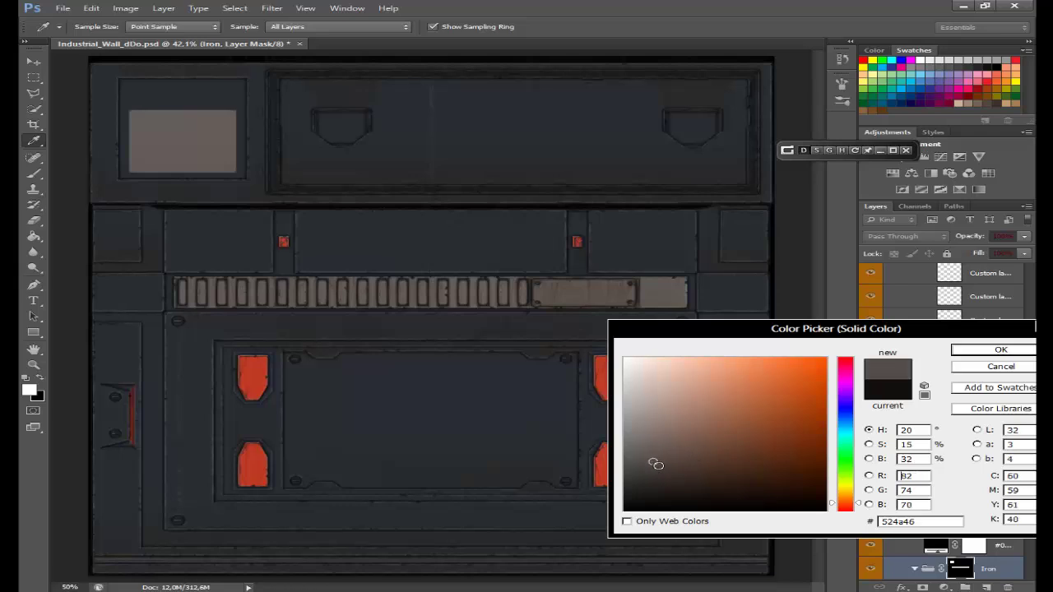
{"action": "left_click", "coordinate": [997, 350]}
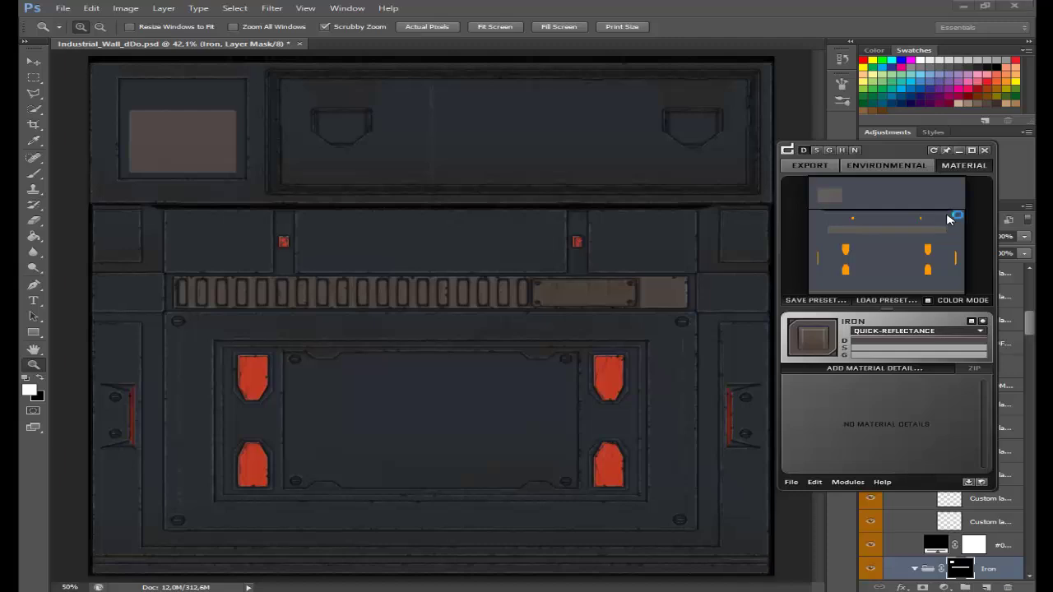
Step: Assign the Void material zone a metal quick-reflectance preset
{"action": "left_click", "coordinate": [951, 219]}
{"action": "left_click", "coordinate": [878, 334]}
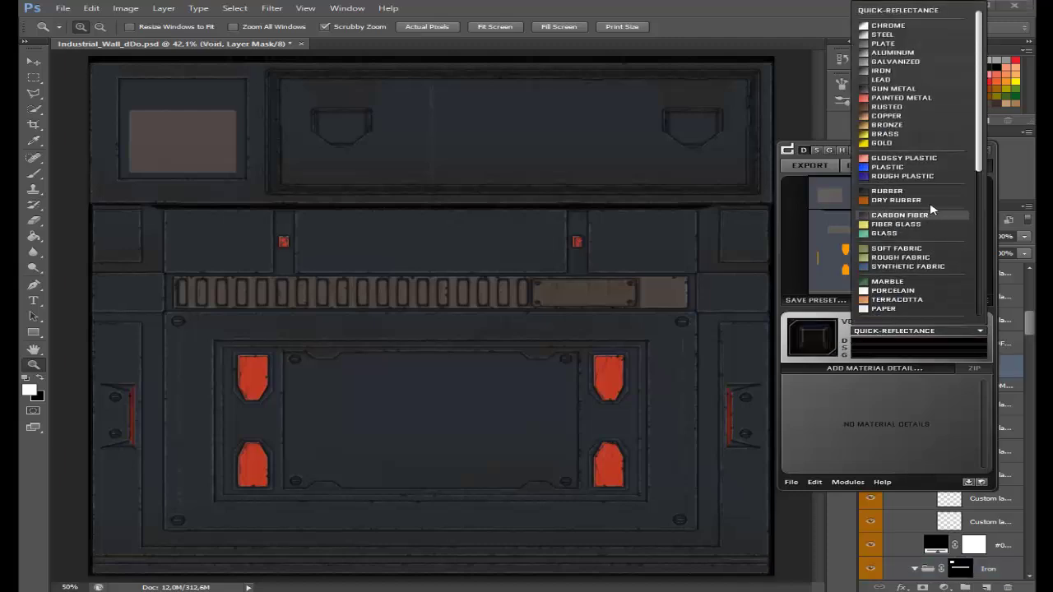
{"action": "left_click", "coordinate": [907, 63]}
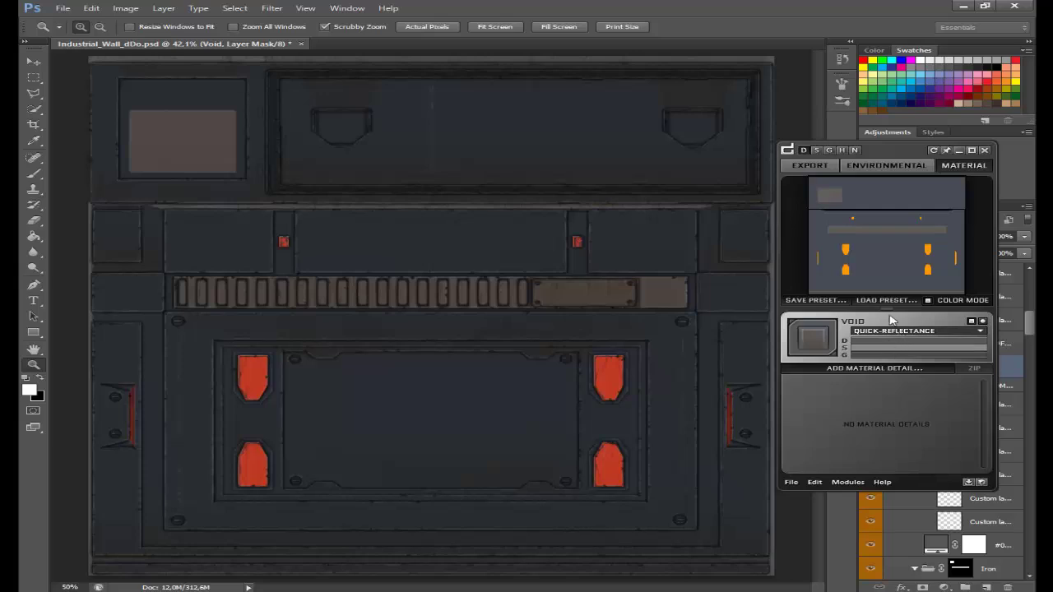
Step: Bring up the Environmental tab's Quick N Dirty detail list; dDo then crashes
{"action": "left_click", "coordinate": [885, 167]}
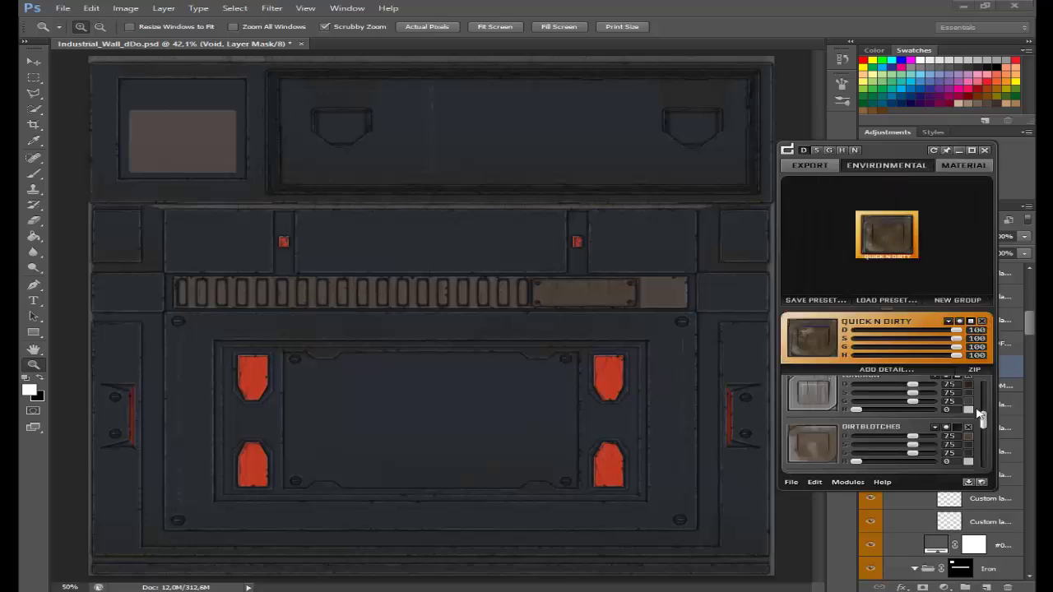
{"action": "left_click_drag", "start_coordinate": [983, 416], "coordinate": [984, 466]}
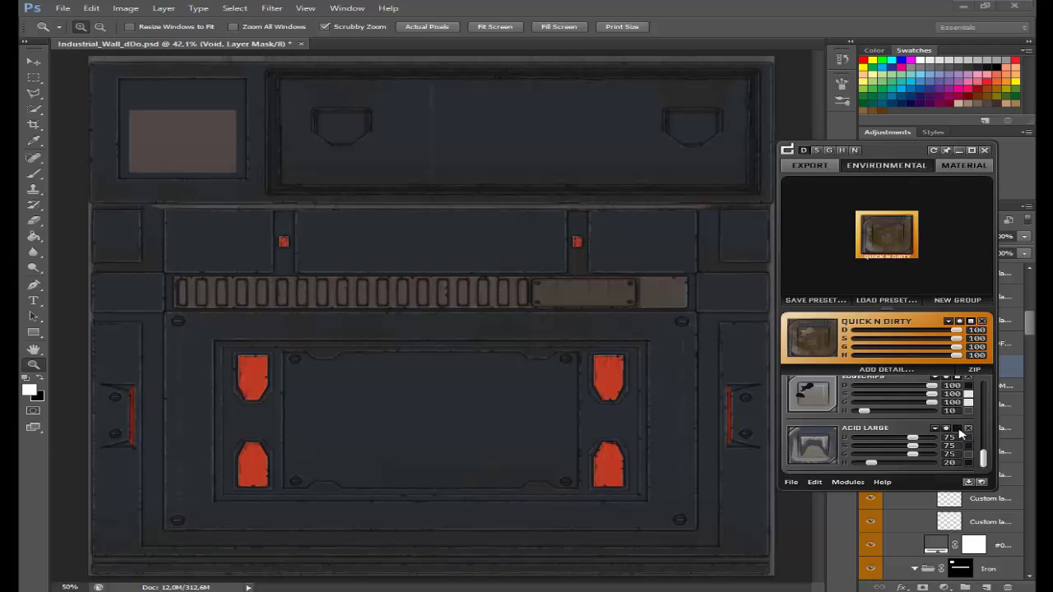
{"action": "left_click", "coordinate": [981, 481]}
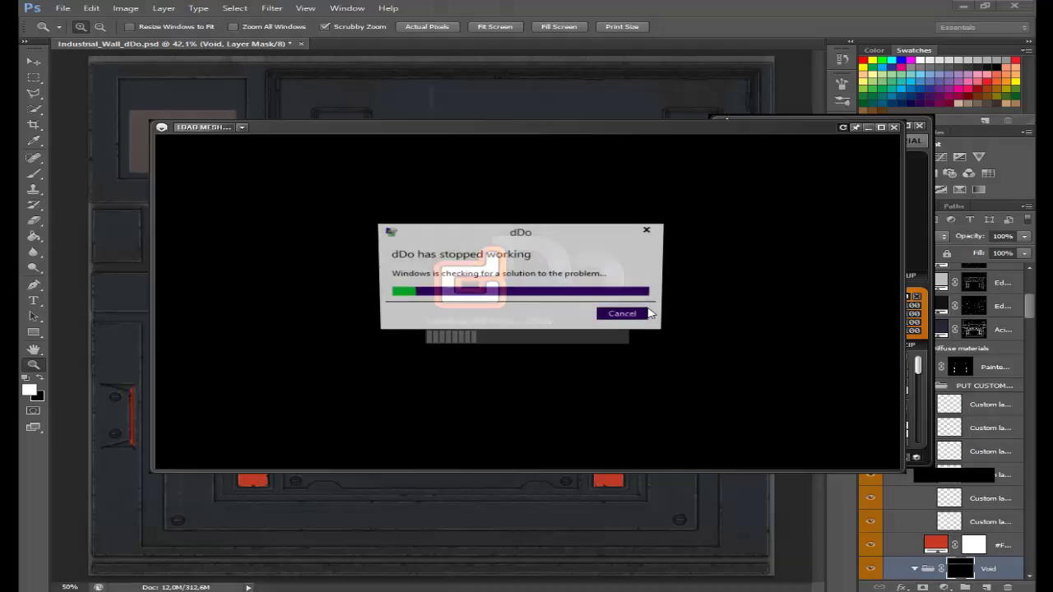
Step: Dismiss the crash message and toggle EdgeWear off and on to compare the wall
{"action": "left_click", "coordinate": [641, 316]}
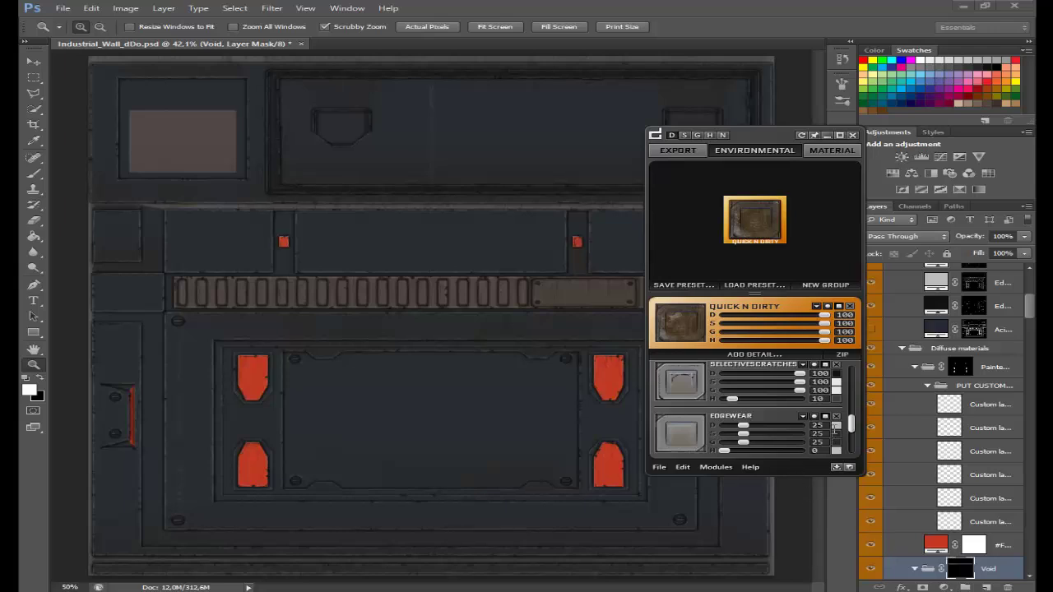
{"action": "left_click", "coordinate": [825, 417]}
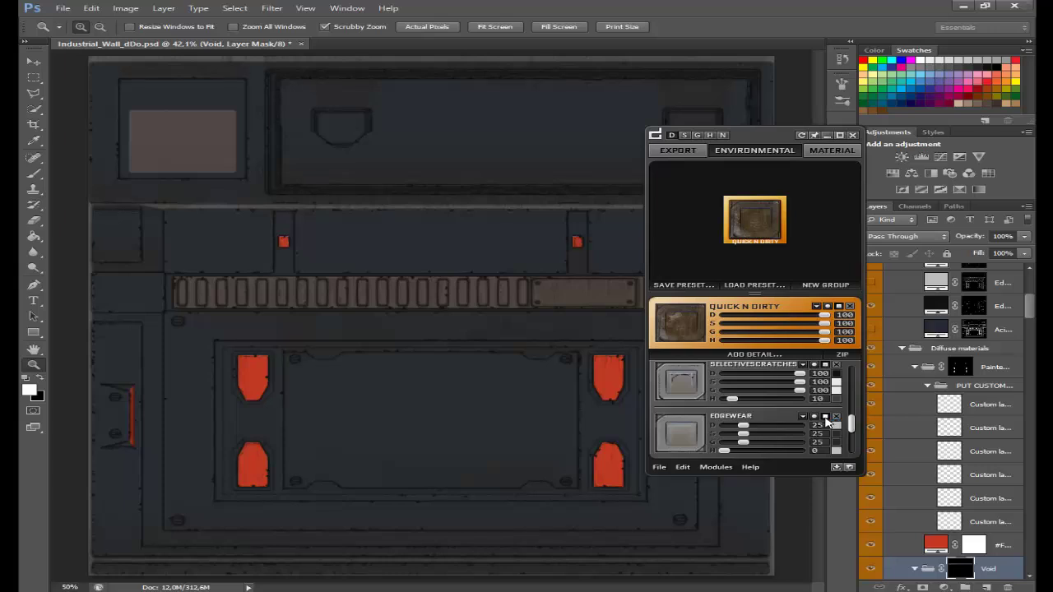
{"action": "left_click", "coordinate": [826, 417]}
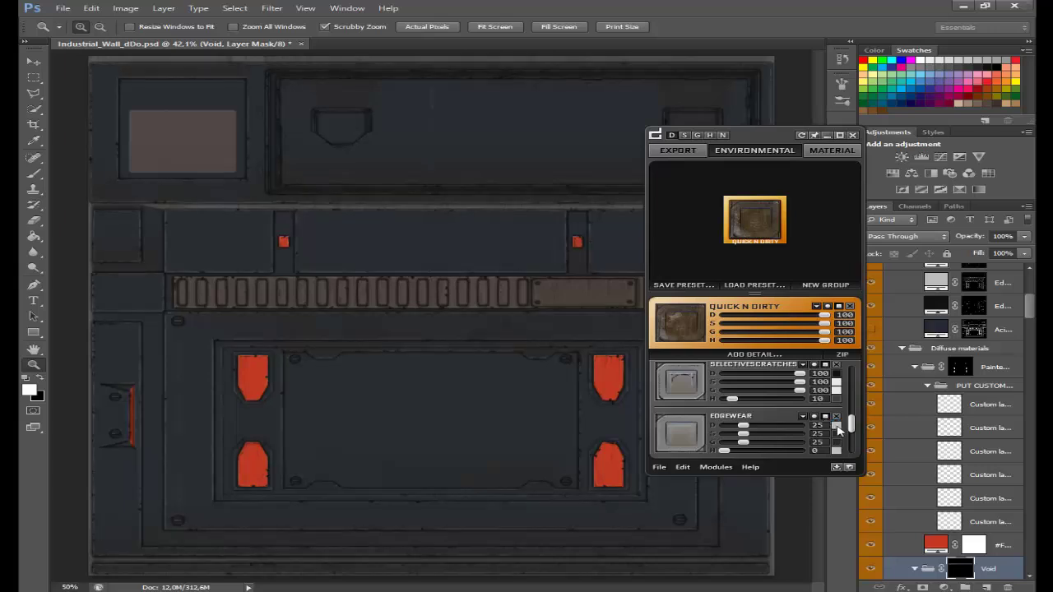
Step: Set EdgeWear's colour to grey-teal 6c7b7c, raising its S and H and lowering G
{"action": "left_click", "coordinate": [837, 426]}
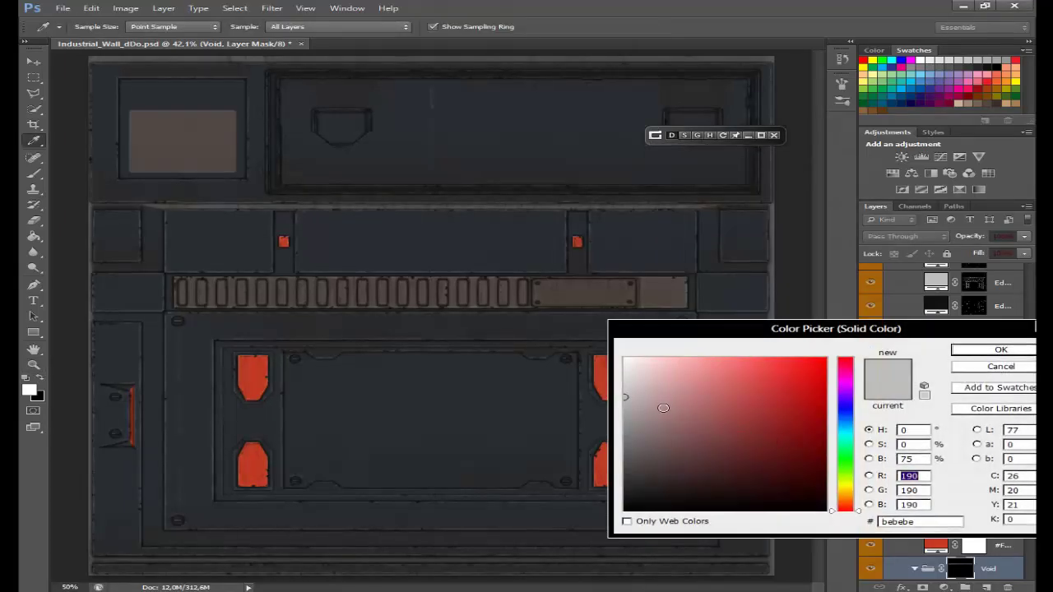
{"action": "left_click", "coordinate": [854, 434]}
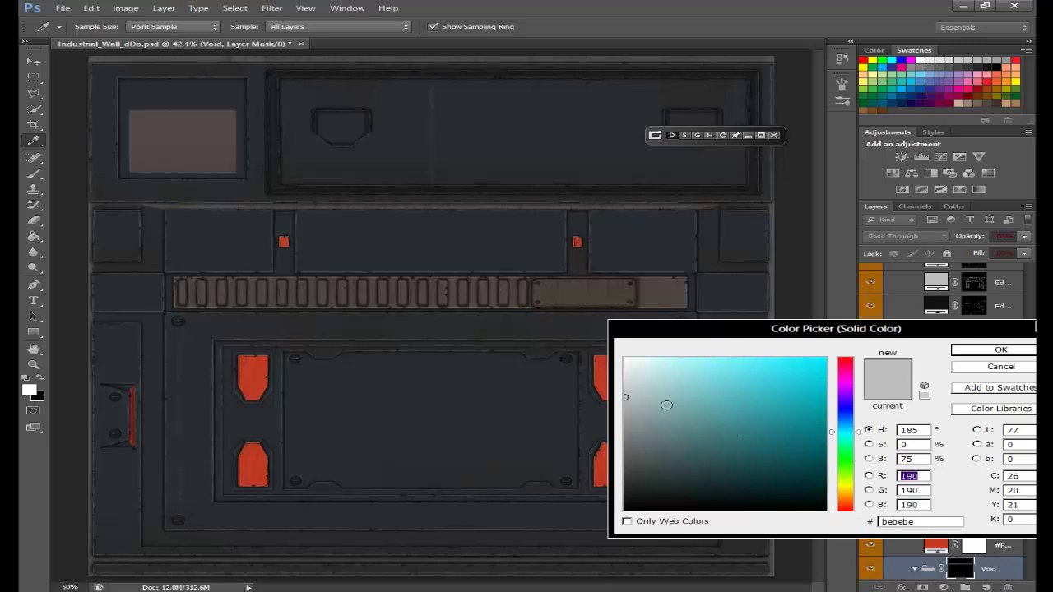
{"action": "left_click_drag", "start_coordinate": [666, 405], "coordinate": [665, 441]}
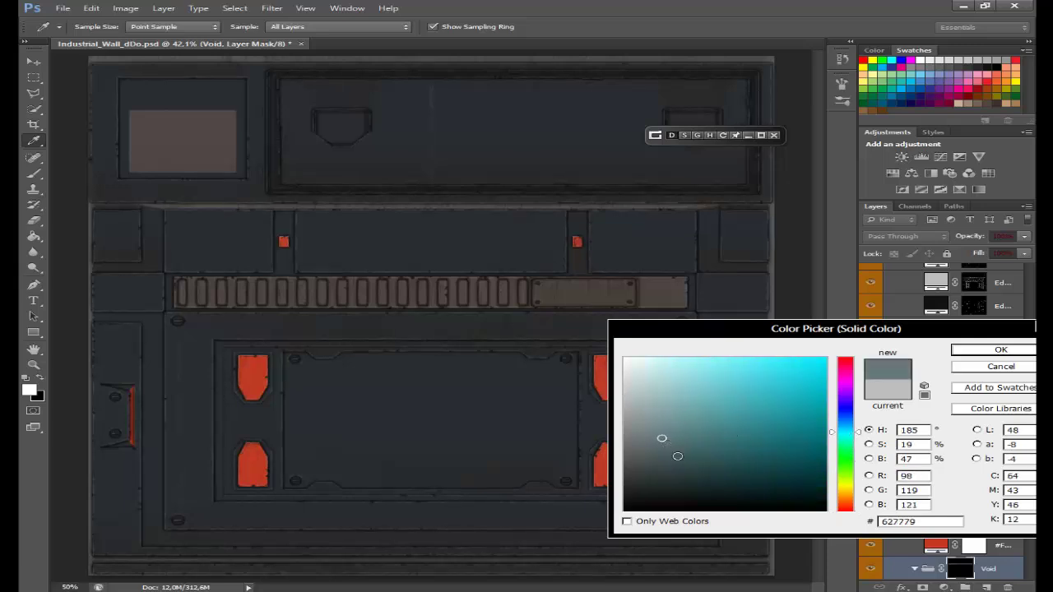
{"action": "left_click", "coordinate": [771, 377]}
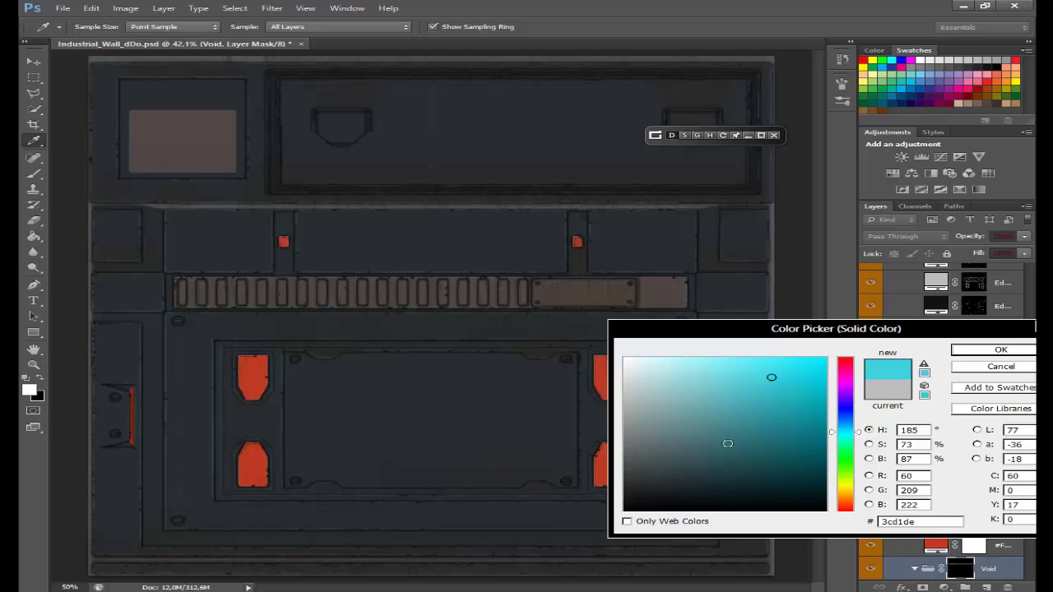
{"action": "left_click_drag", "start_coordinate": [668, 469], "coordinate": [651, 439]}
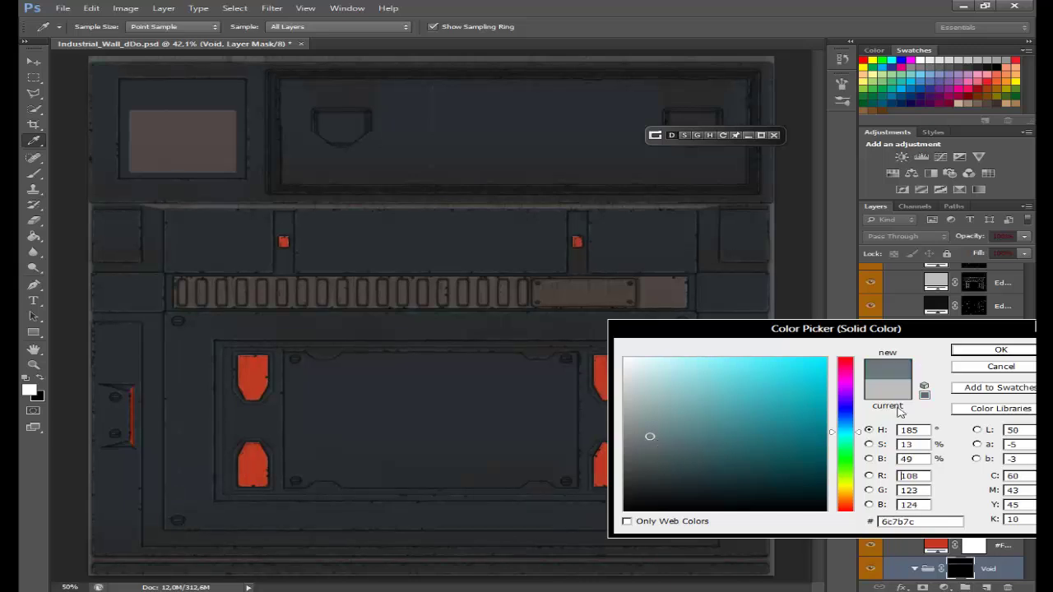
{"action": "left_click", "coordinate": [983, 352]}
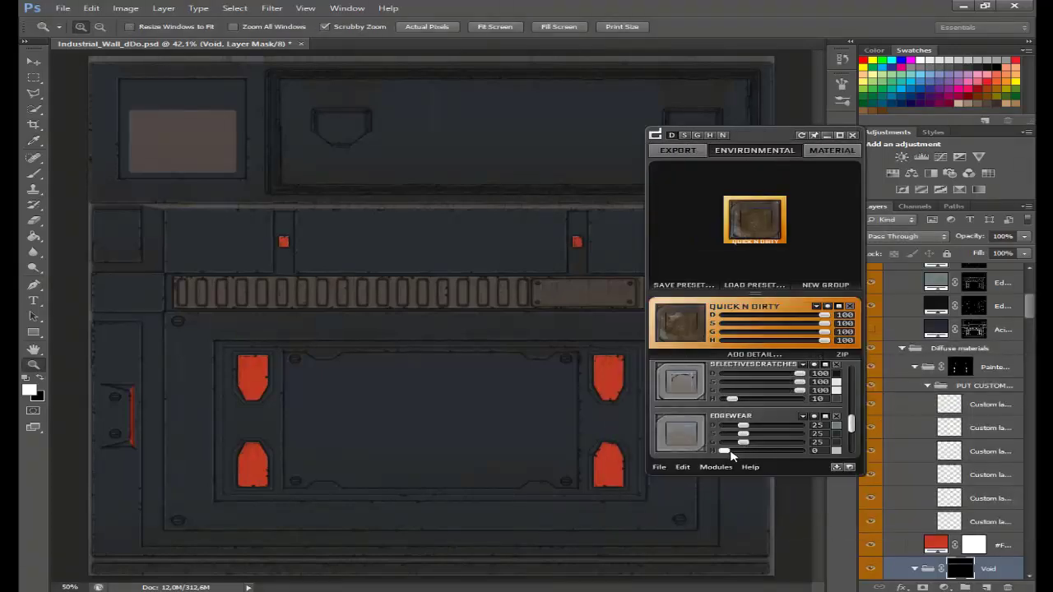
{"action": "left_click_drag", "start_coordinate": [729, 451], "coordinate": [759, 461]}
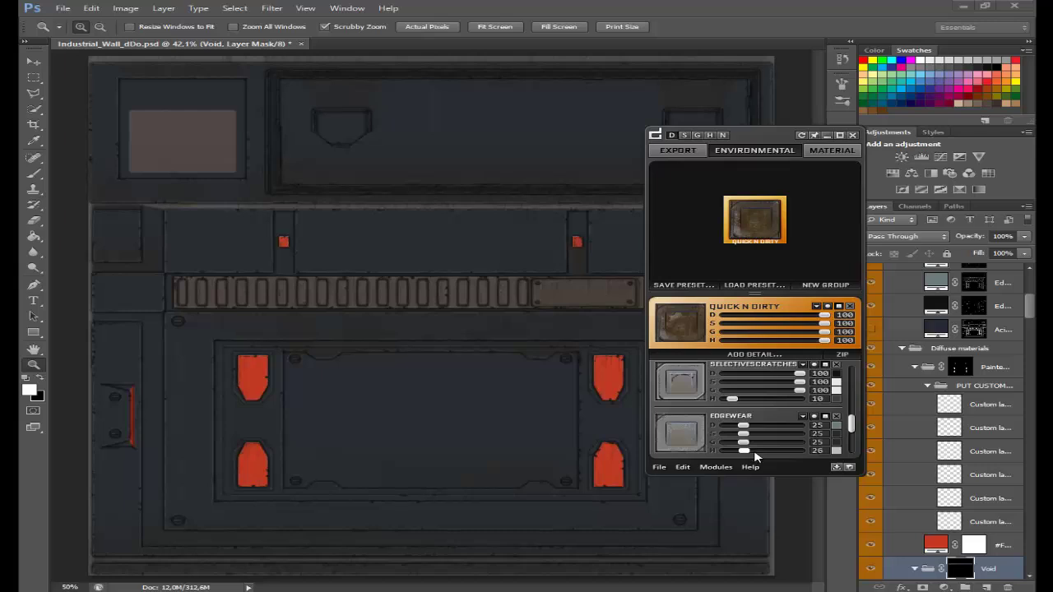
{"action": "mouse_move", "coordinate": [742, 442]}
{"action": "left_mouse_down"}
{"action": "mouse_move", "coordinate": [734, 442]}
{"action": "mouse_move", "coordinate": [757, 433]}
{"action": "left_mouse_up"}
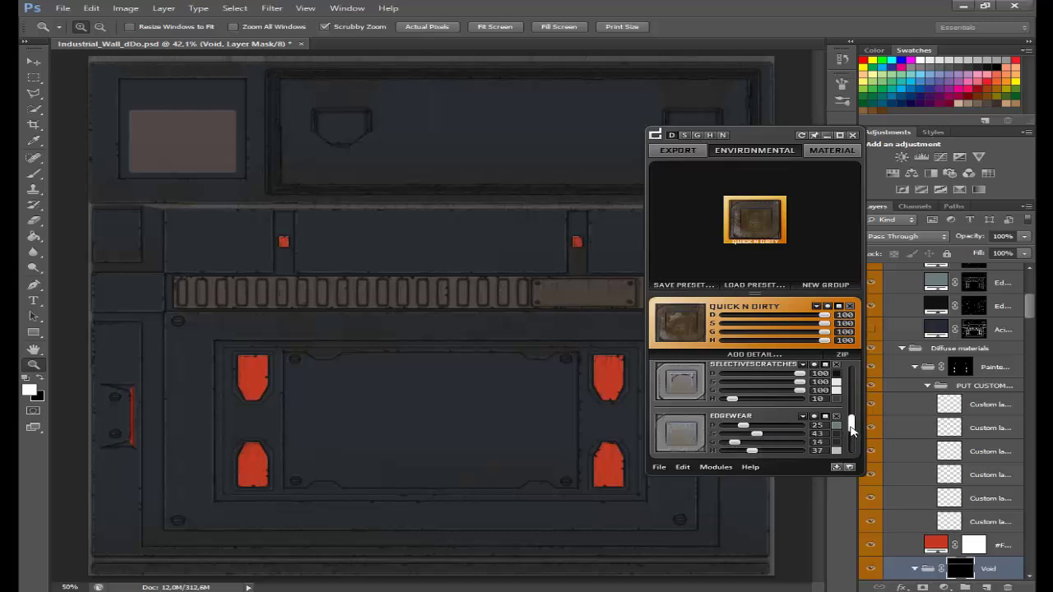
{"action": "left_click_drag", "start_coordinate": [847, 434], "coordinate": [851, 445]}
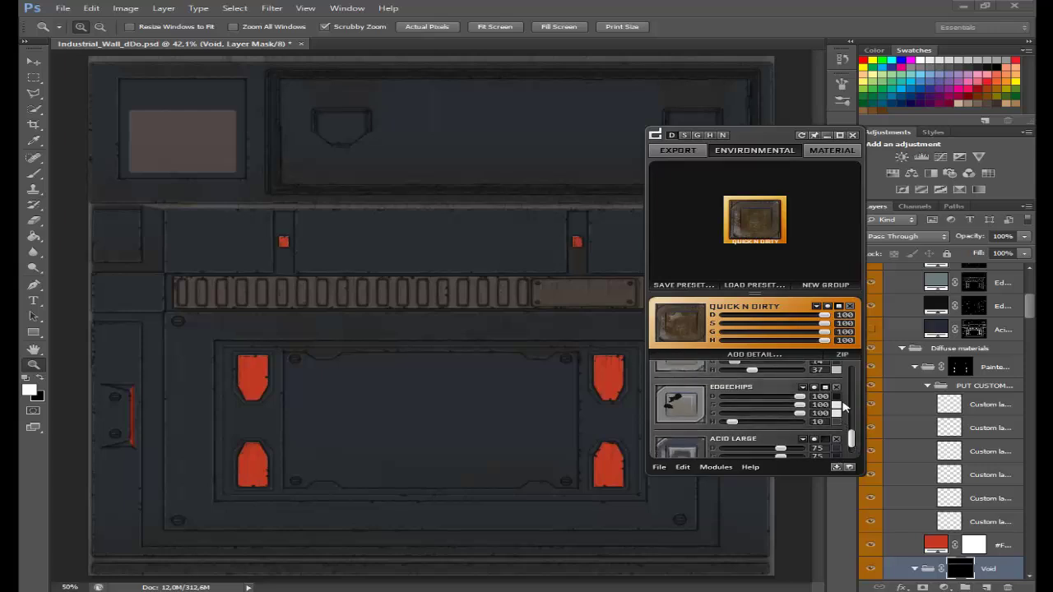
Step: Make the EdgeChips detail colour pure black 000000
{"action": "left_click", "coordinate": [836, 404]}
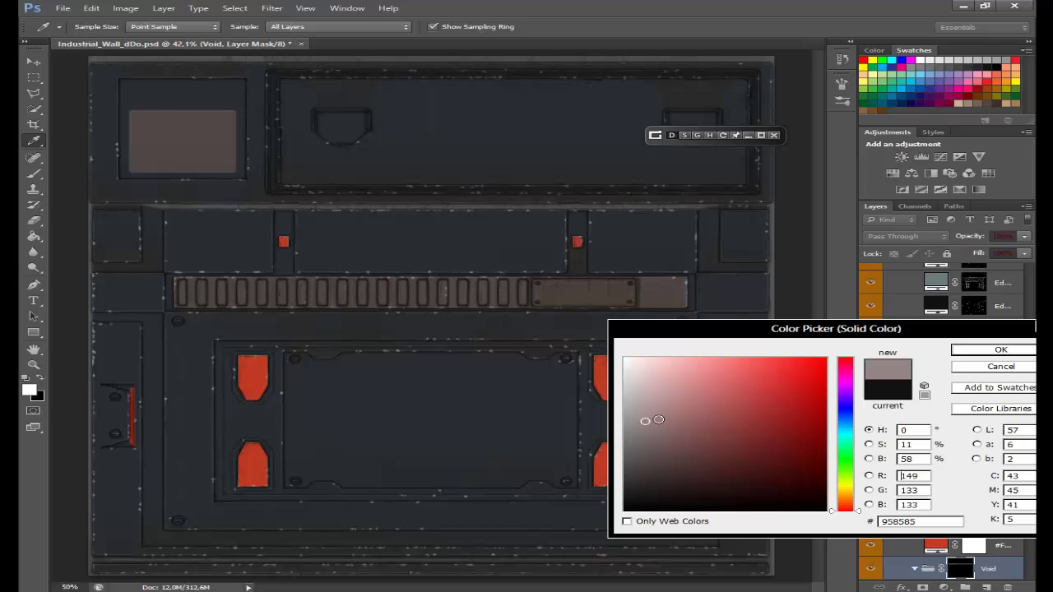
{"action": "left_click_drag", "start_coordinate": [646, 421], "coordinate": [609, 526]}
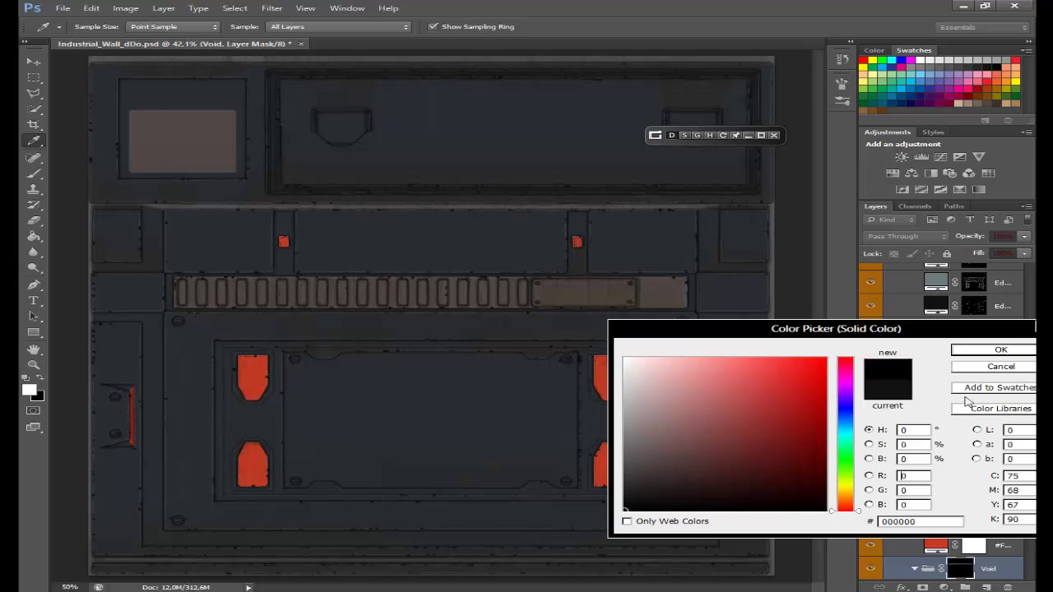
{"action": "left_click", "coordinate": [996, 349]}
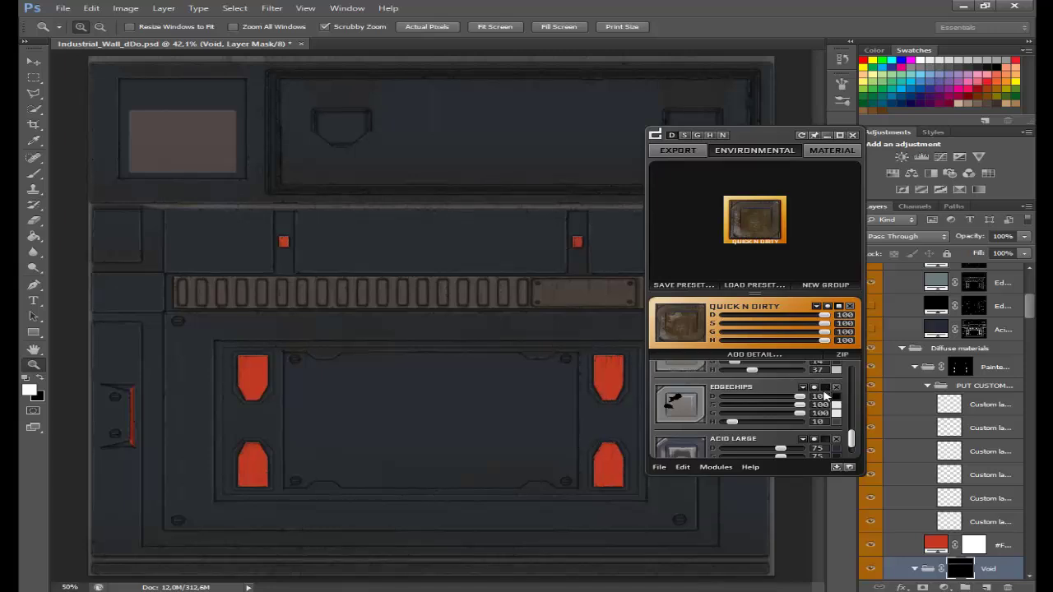
Step: Give DirtBlotches a light beige colour and lower its D value to 23
{"action": "left_click_drag", "start_coordinate": [851, 440], "coordinate": [852, 376]}
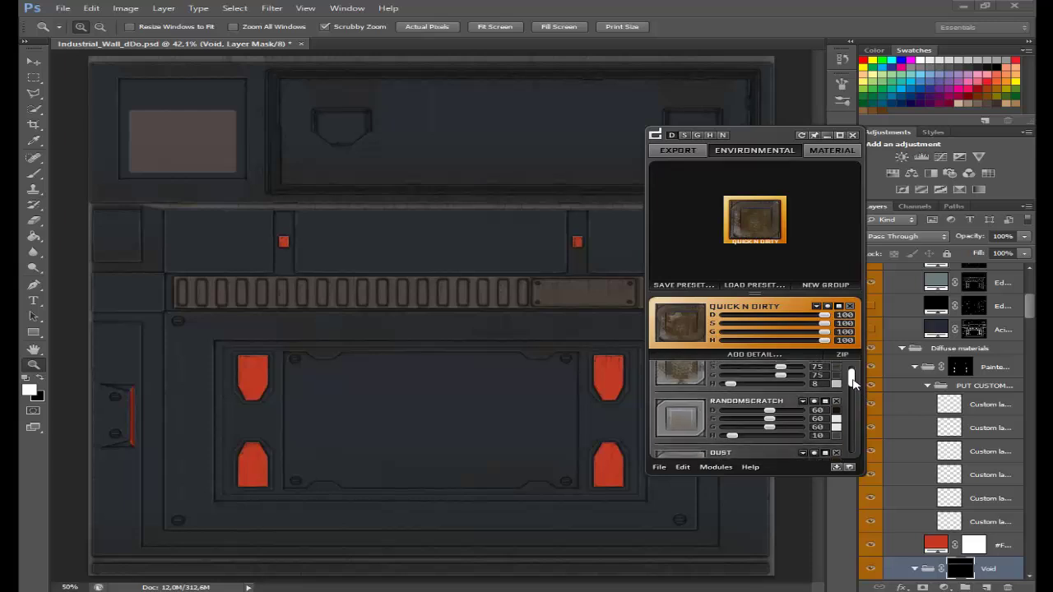
{"action": "left_click_drag", "start_coordinate": [852, 376], "coordinate": [852, 407]}
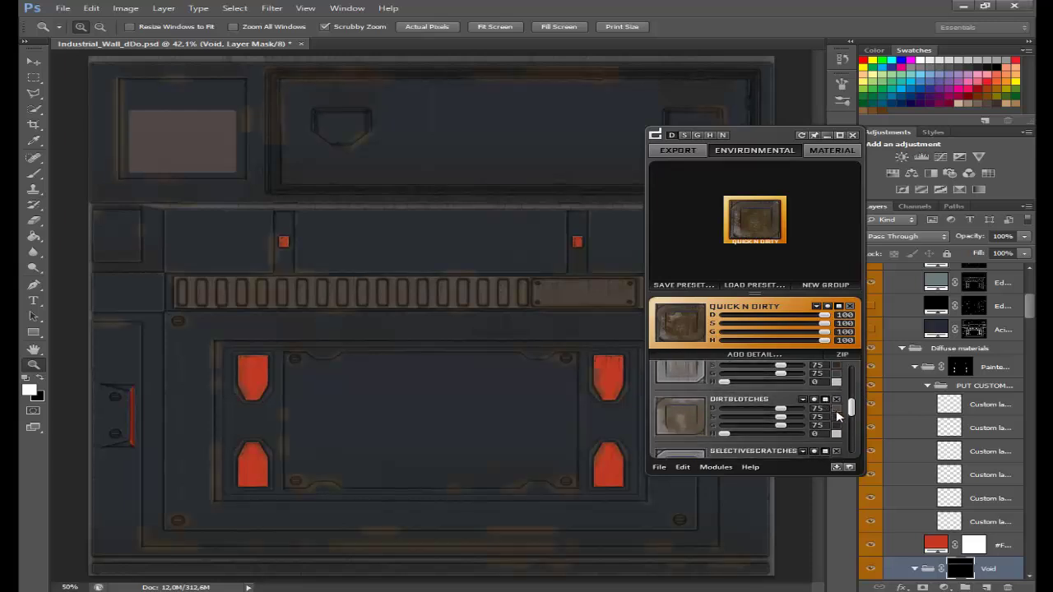
{"action": "left_click", "coordinate": [837, 409]}
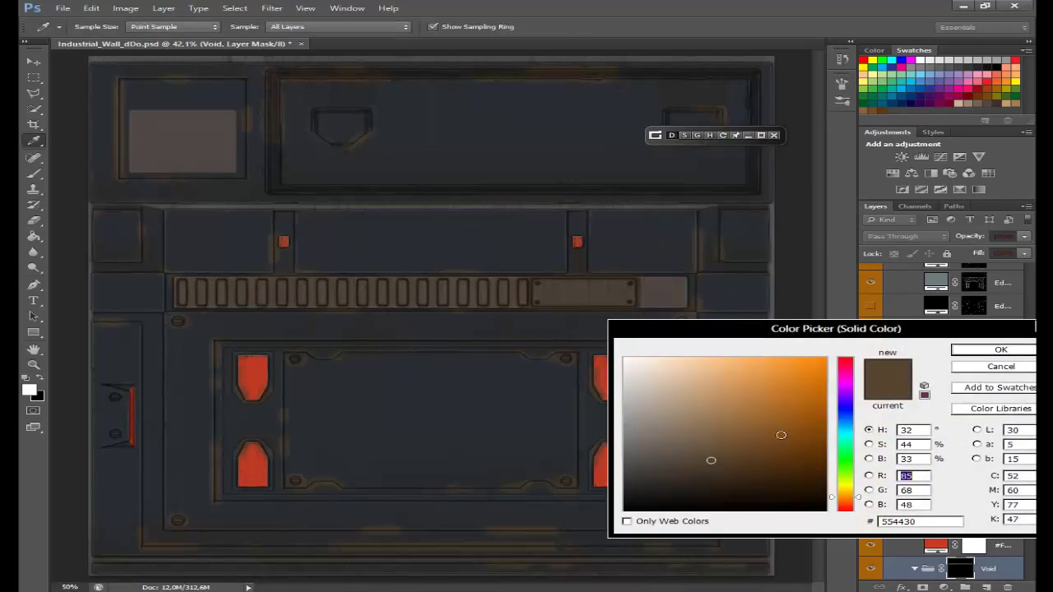
{"action": "left_click_drag", "start_coordinate": [671, 465], "coordinate": [659, 425]}
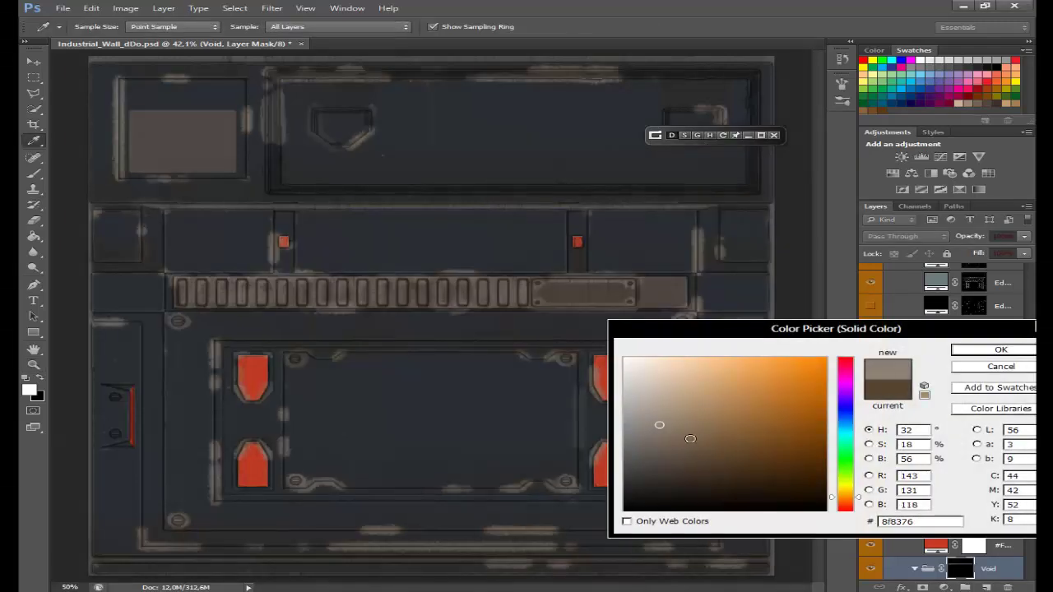
{"action": "left_click", "coordinate": [965, 352]}
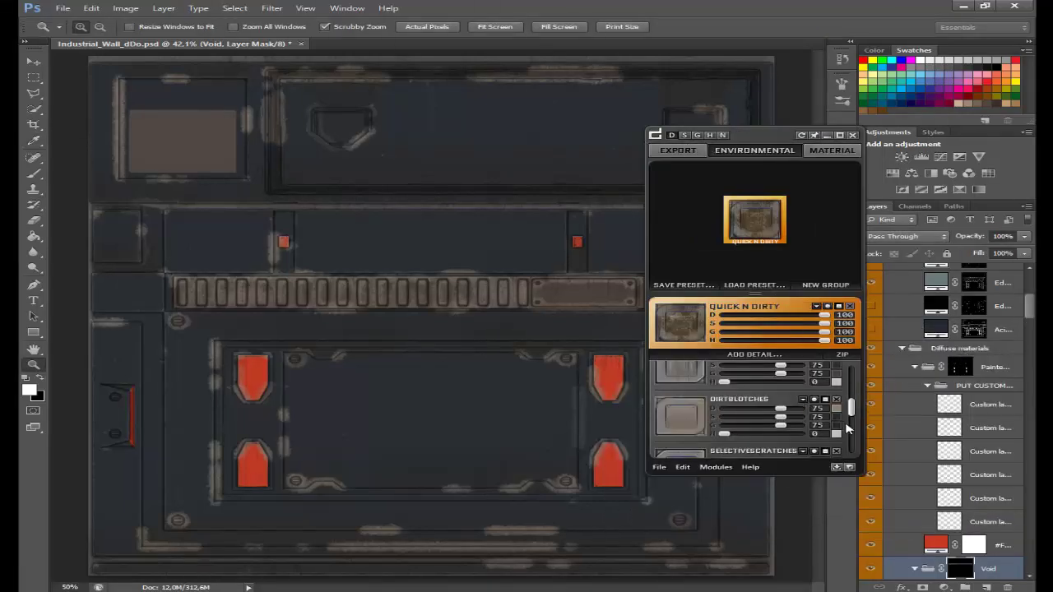
{"action": "left_click_drag", "start_coordinate": [778, 409], "coordinate": [742, 408]}
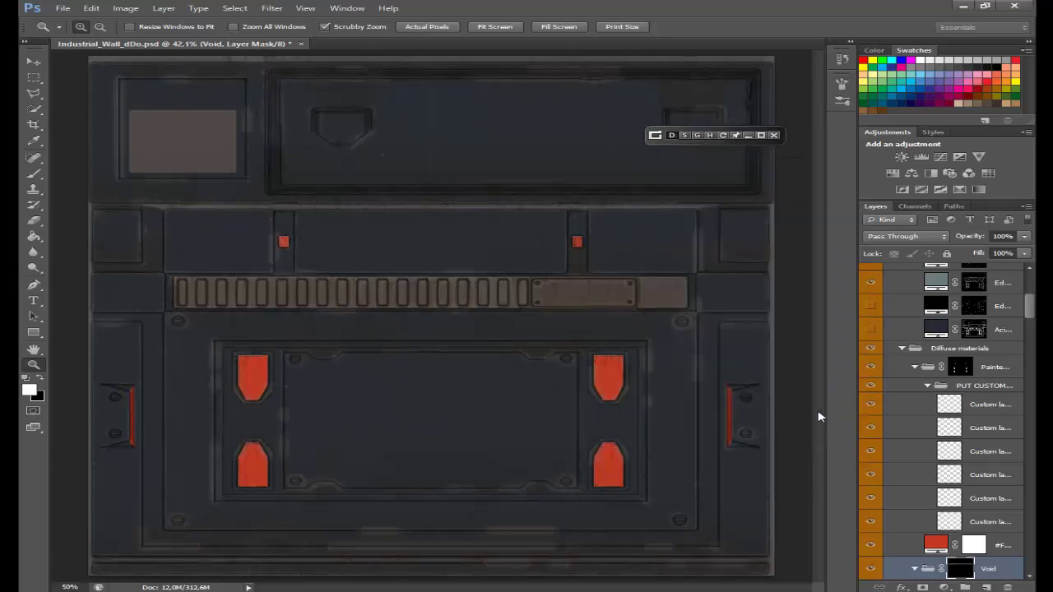
Step: Darken the DirtBlotches colour to 4f473e, then lower its G and raise its H
{"action": "left_click_drag", "start_coordinate": [658, 429], "coordinate": [658, 471]}
{"action": "left_click", "coordinate": [667, 453]}
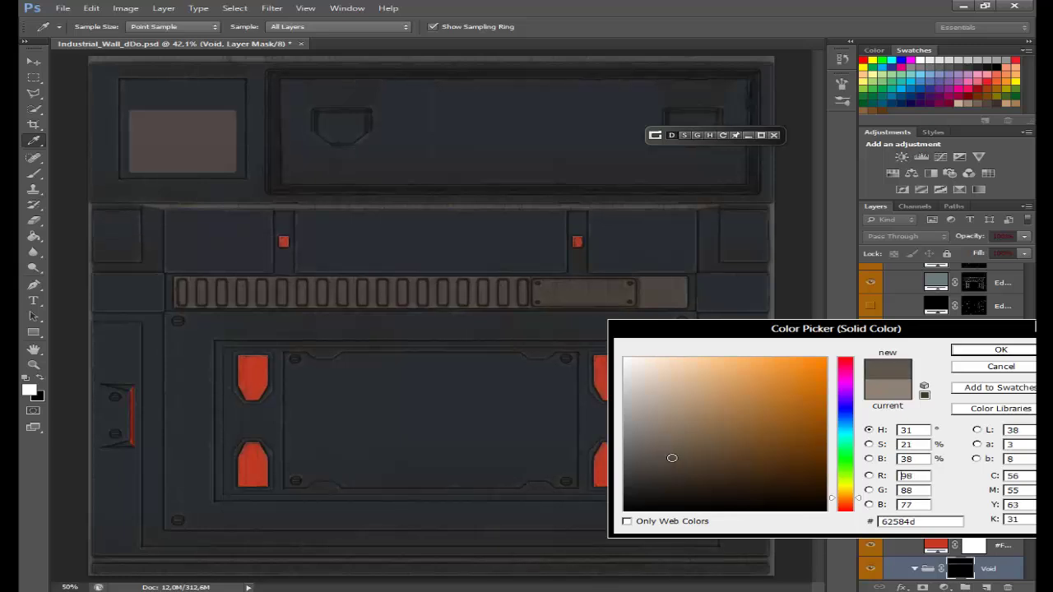
{"action": "left_click", "coordinate": [666, 464]}
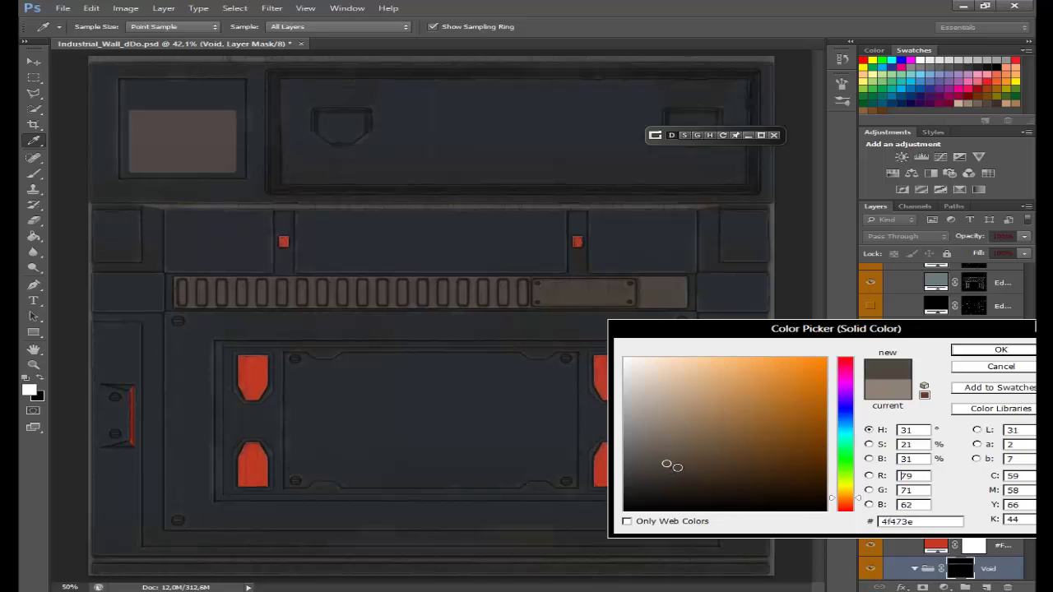
{"action": "left_click", "coordinate": [996, 352]}
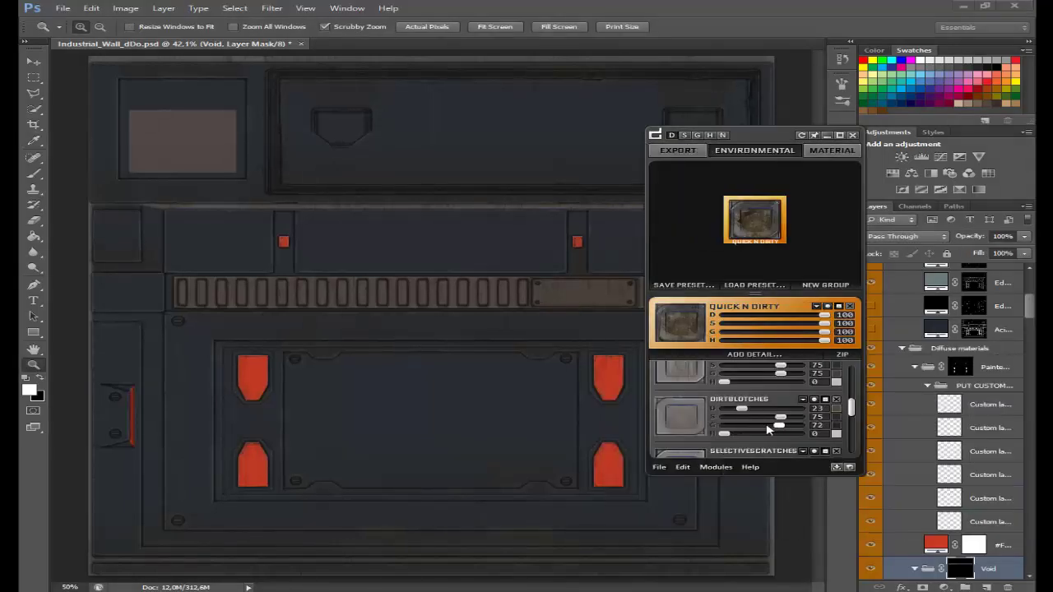
{"action": "left_click_drag", "start_coordinate": [780, 426], "coordinate": [745, 426]}
{"action": "mouse_move", "coordinate": [723, 433]}
{"action": "left_mouse_down"}
{"action": "mouse_move", "coordinate": [806, 440]}
{"action": "mouse_move", "coordinate": [745, 436]}
{"action": "left_mouse_up"}
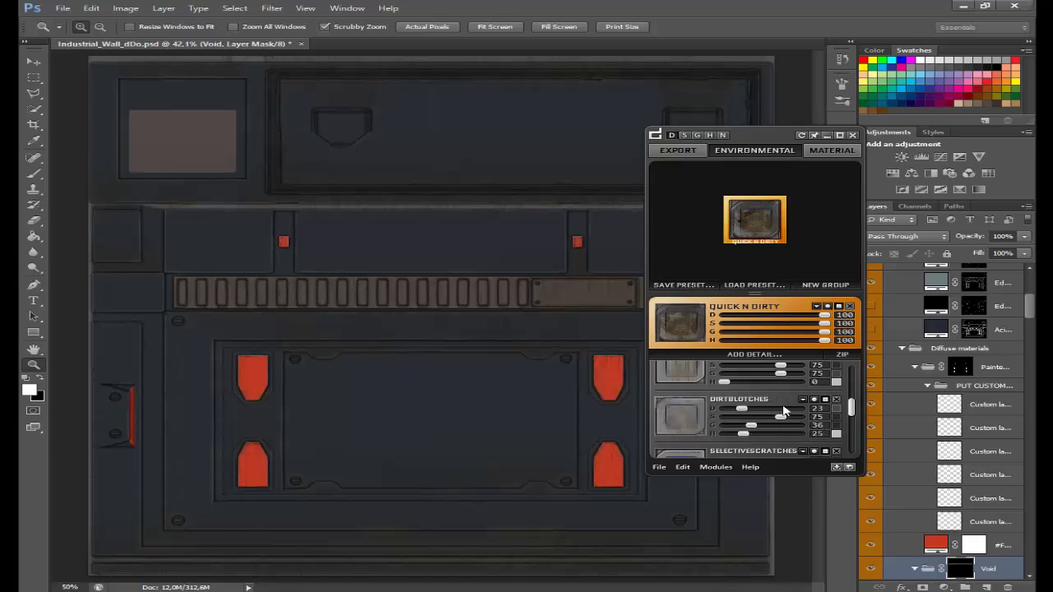
Step: Scroll to the LONGRUN detail and lower its D strength to 48
{"action": "scroll", "coordinate": [832, 416], "scroll_direction": "up", "scroll_amount": 1}
{"action": "scroll", "coordinate": [832, 415], "scroll_direction": "up", "scroll_amount": 1}
{"action": "scroll", "coordinate": [832, 411], "scroll_direction": "up", "scroll_amount": 1}
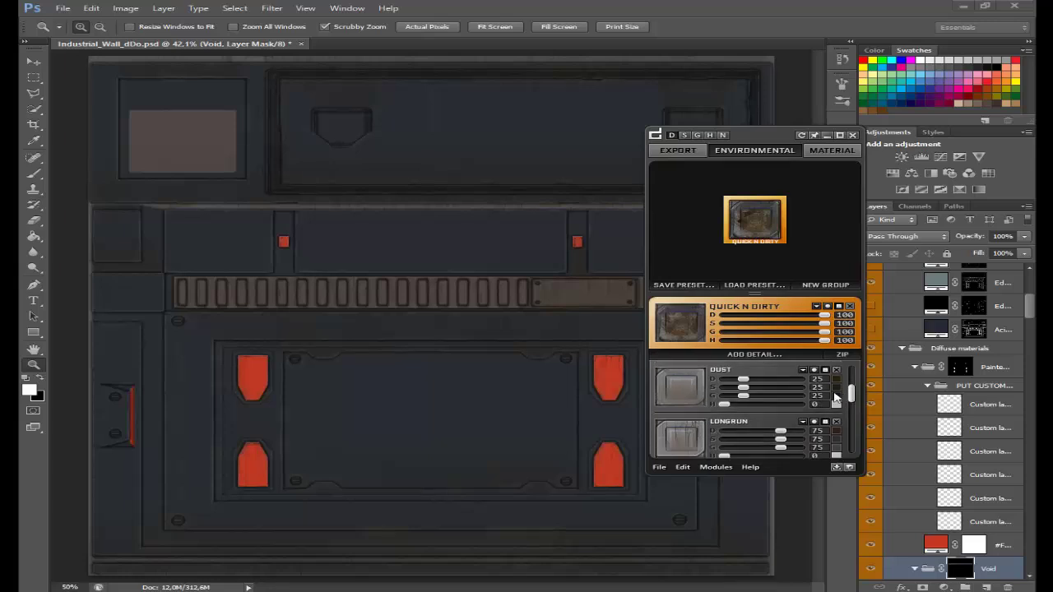
{"action": "scroll", "coordinate": [852, 408], "scroll_direction": "down", "scroll_amount": 3}
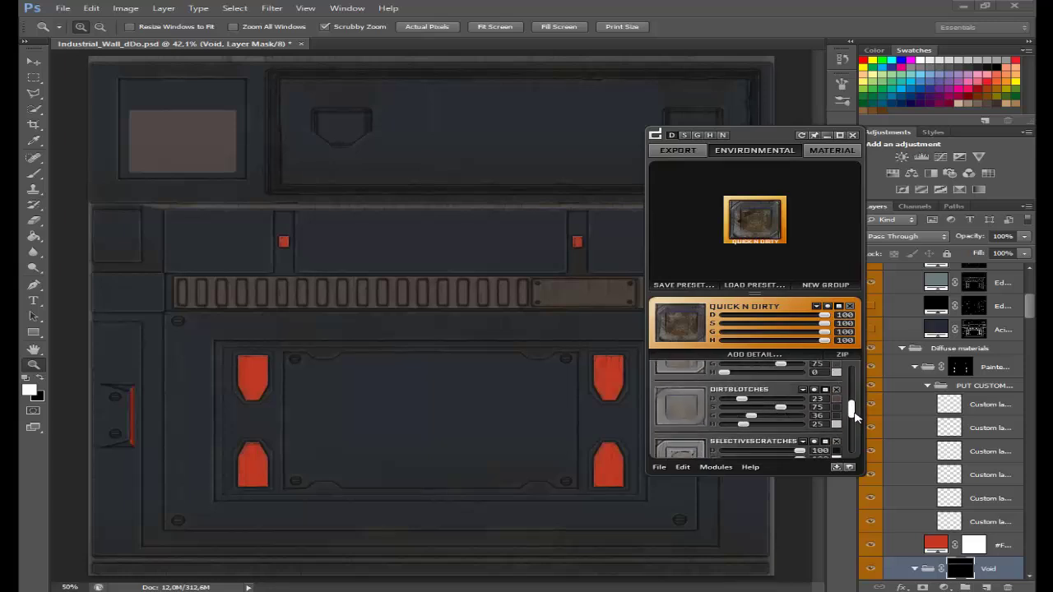
{"action": "scroll", "coordinate": [798, 416], "scroll_direction": "up", "scroll_amount": 1}
{"action": "scroll", "coordinate": [799, 409], "scroll_direction": "up", "scroll_amount": 1}
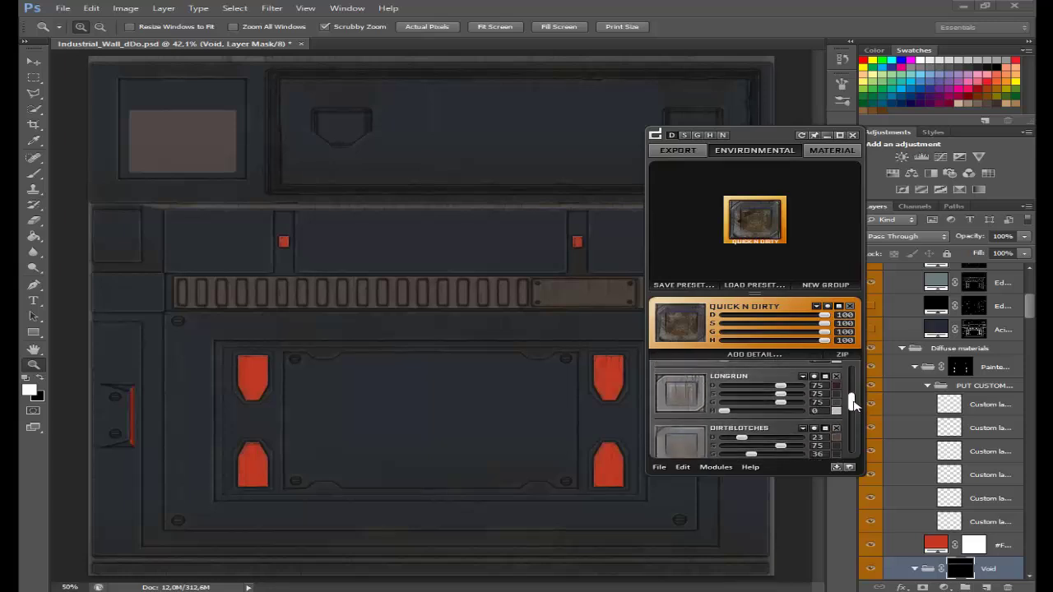
{"action": "scroll", "coordinate": [802, 403], "scroll_direction": "up", "scroll_amount": 1}
{"action": "mouse_move", "coordinate": [780, 401]}
{"action": "left_mouse_down"}
{"action": "mouse_move", "coordinate": [752, 403]}
{"action": "mouse_move", "coordinate": [766, 403]}
{"action": "left_mouse_up"}
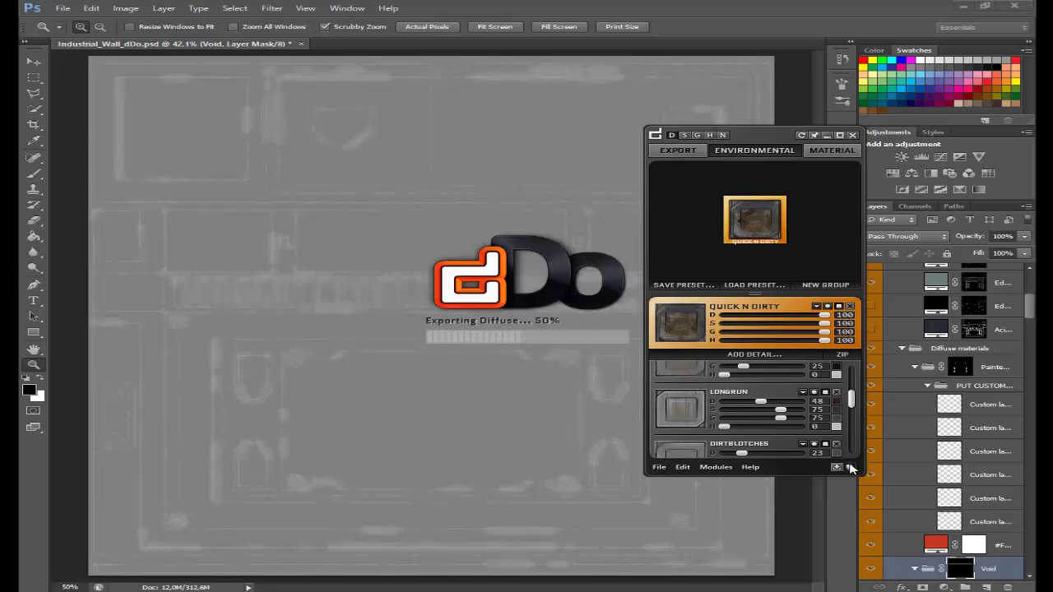
Step: Launch the wall mesh's 3D preview, cancel the crash report, and orbit to a three-quarter view
{"action": "left_click", "coordinate": [850, 468]}
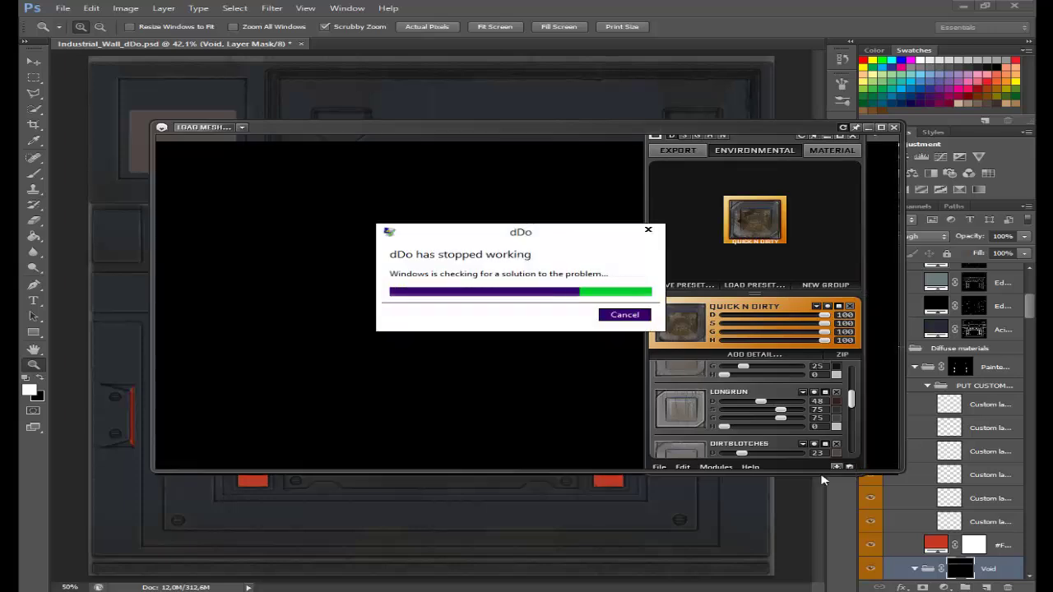
{"action": "left_click", "coordinate": [611, 316]}
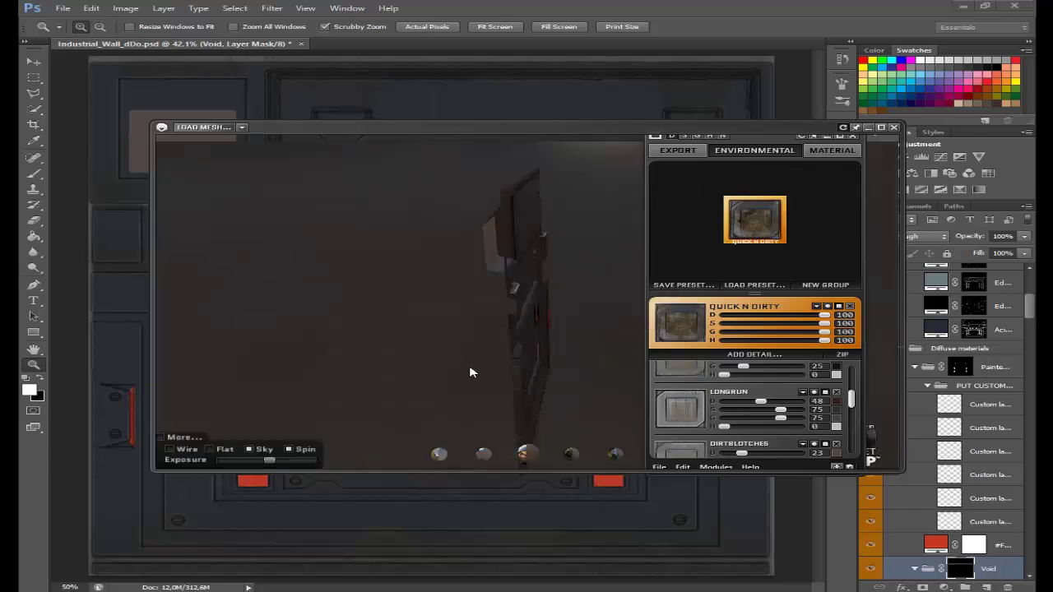
{"action": "left_click_drag", "start_coordinate": [470, 373], "coordinate": [560, 346]}
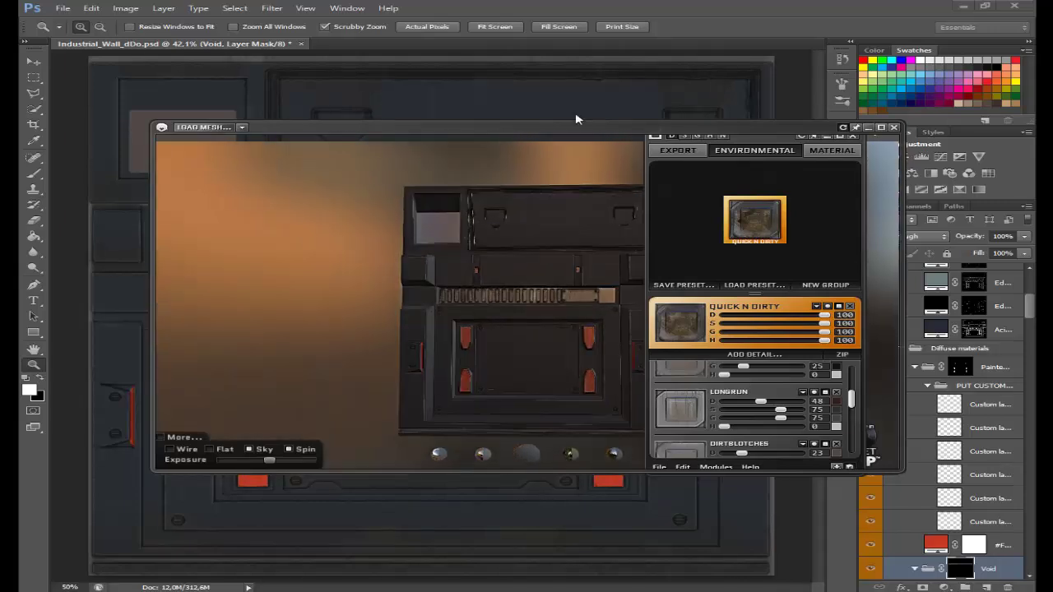
Step: Enlarge the 3D preview and orbit and zoom to show the ribbed strip and plate
{"action": "mouse_move", "coordinate": [526, 201]}
{"action": "left_mouse_down"}
{"action": "mouse_move", "coordinate": [479, 291]}
{"action": "mouse_move", "coordinate": [499, 299]}
{"action": "mouse_move", "coordinate": [507, 398]}
{"action": "mouse_move", "coordinate": [486, 463]}
{"action": "mouse_move", "coordinate": [521, 388]}
{"action": "mouse_move", "coordinate": [578, 359]}
{"action": "mouse_move", "coordinate": [602, 301]}
{"action": "mouse_move", "coordinate": [518, 394]}
{"action": "mouse_move", "coordinate": [639, 390]}
{"action": "mouse_move", "coordinate": [665, 378]}
{"action": "mouse_move", "coordinate": [526, 346]}
{"action": "mouse_move", "coordinate": [536, 282]}
{"action": "mouse_move", "coordinate": [535, 317]}
{"action": "mouse_move", "coordinate": [551, 306]}
{"action": "mouse_move", "coordinate": [535, 304]}
{"action": "mouse_move", "coordinate": [545, 299]}
{"action": "mouse_move", "coordinate": [526, 271]}
{"action": "mouse_move", "coordinate": [505, 184]}
{"action": "mouse_move", "coordinate": [515, 258]}
{"action": "mouse_move", "coordinate": [546, 312]}
{"action": "mouse_move", "coordinate": [532, 292]}
{"action": "mouse_move", "coordinate": [562, 406]}
{"action": "mouse_move", "coordinate": [587, 394]}
{"action": "mouse_move", "coordinate": [545, 321]}
{"action": "mouse_move", "coordinate": [357, 285]}
{"action": "mouse_move", "coordinate": [576, 395]}
{"action": "mouse_move", "coordinate": [522, 315]}
{"action": "mouse_move", "coordinate": [388, 285]}
{"action": "mouse_move", "coordinate": [528, 238]}
{"action": "mouse_move", "coordinate": [699, 275]}
{"action": "mouse_move", "coordinate": [491, 333]}
{"action": "mouse_move", "coordinate": [512, 291]}
{"action": "left_mouse_up"}
{"action": "scroll", "coordinate": [513, 292], "scroll_direction": "down", "scroll_amount": 3}
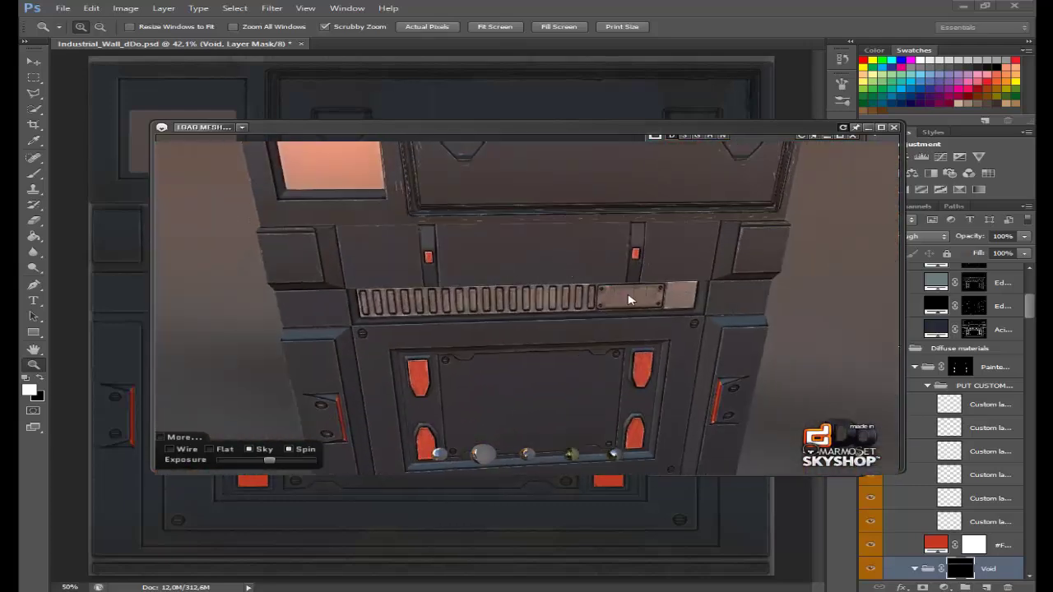
{"action": "scroll", "coordinate": [611, 298], "scroll_direction": "up", "scroll_amount": 3}
{"action": "left_click_drag", "start_coordinate": [611, 298], "coordinate": [314, 300]}
{"action": "scroll", "coordinate": [663, 334], "scroll_direction": "up", "scroll_amount": 5}
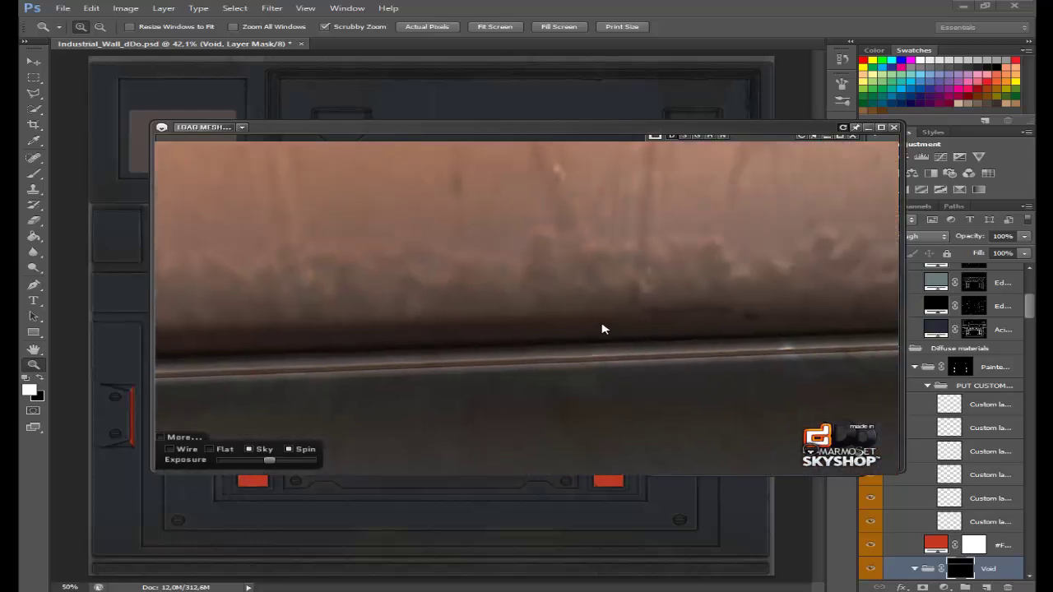
{"action": "scroll", "coordinate": [722, 289], "scroll_direction": "down", "scroll_amount": 2}
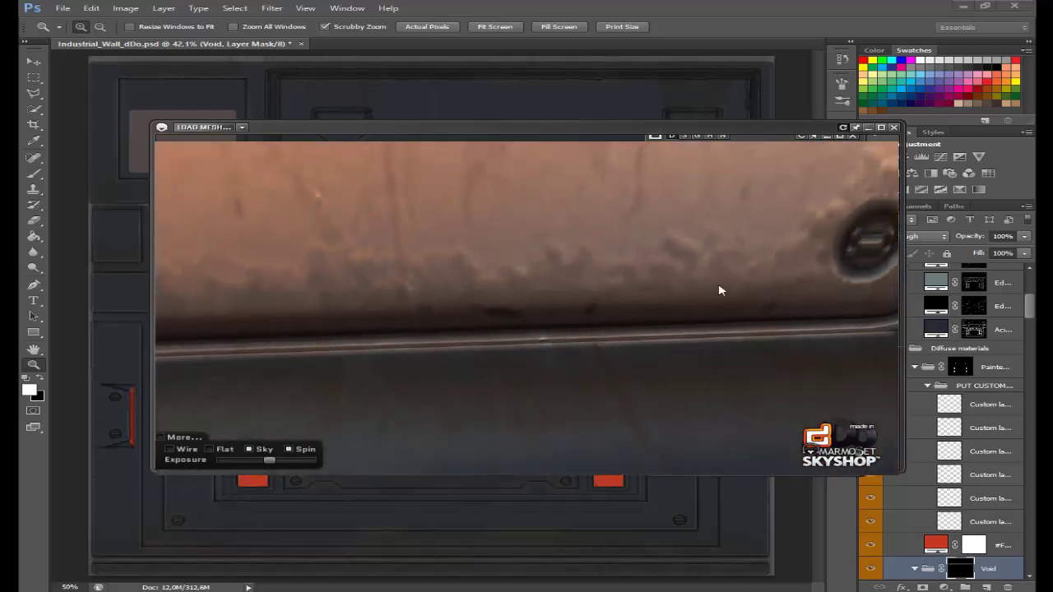
{"action": "scroll", "coordinate": [670, 192], "scroll_direction": "down", "scroll_amount": 3}
Step: Turn off the sky backdrop for a plain grey background, viewing the wall from higher up
{"action": "mouse_move", "coordinate": [736, 277]}
{"action": "left_mouse_down"}
{"action": "mouse_move", "coordinate": [505, 264]}
{"action": "mouse_move", "coordinate": [583, 242]}
{"action": "mouse_move", "coordinate": [682, 247]}
{"action": "mouse_move", "coordinate": [658, 263]}
{"action": "mouse_move", "coordinate": [700, 259]}
{"action": "mouse_move", "coordinate": [643, 245]}
{"action": "mouse_move", "coordinate": [625, 195]}
{"action": "mouse_move", "coordinate": [712, 283]}
{"action": "mouse_move", "coordinate": [634, 313]}
{"action": "mouse_move", "coordinate": [565, 304]}
{"action": "mouse_move", "coordinate": [719, 310]}
{"action": "mouse_move", "coordinate": [674, 273]}
{"action": "mouse_move", "coordinate": [520, 285]}
{"action": "mouse_move", "coordinate": [589, 261]}
{"action": "mouse_move", "coordinate": [636, 338]}
{"action": "mouse_move", "coordinate": [571, 313]}
{"action": "mouse_move", "coordinate": [602, 294]}
{"action": "mouse_move", "coordinate": [632, 301]}
{"action": "mouse_move", "coordinate": [564, 310]}
{"action": "mouse_move", "coordinate": [510, 235]}
{"action": "mouse_move", "coordinate": [518, 284]}
{"action": "mouse_move", "coordinate": [460, 296]}
{"action": "mouse_move", "coordinate": [578, 324]}
{"action": "mouse_move", "coordinate": [786, 305]}
{"action": "mouse_move", "coordinate": [647, 336]}
{"action": "left_mouse_up"}
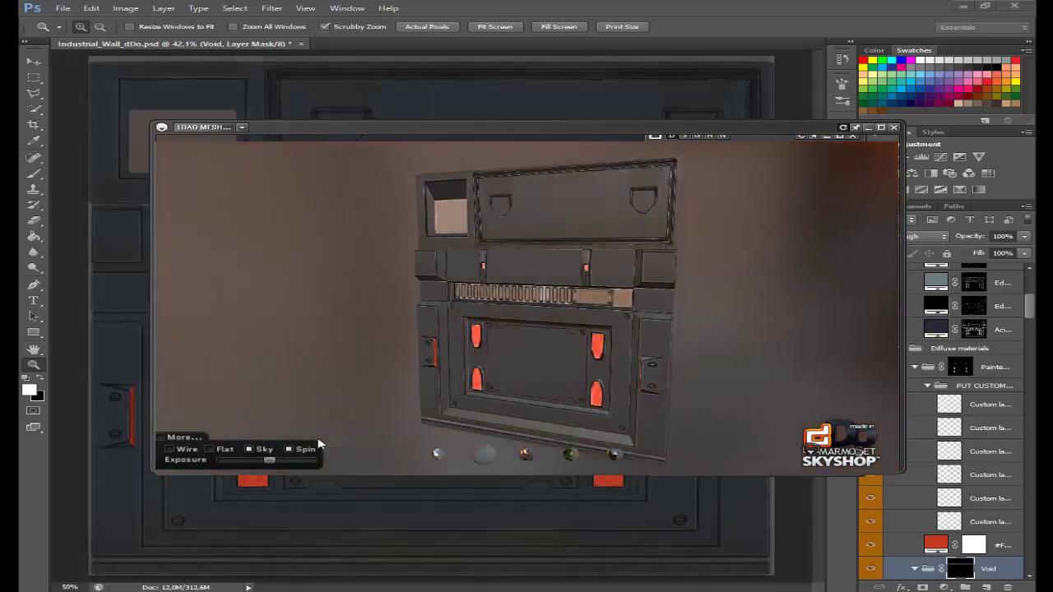
{"action": "left_click", "coordinate": [256, 451]}
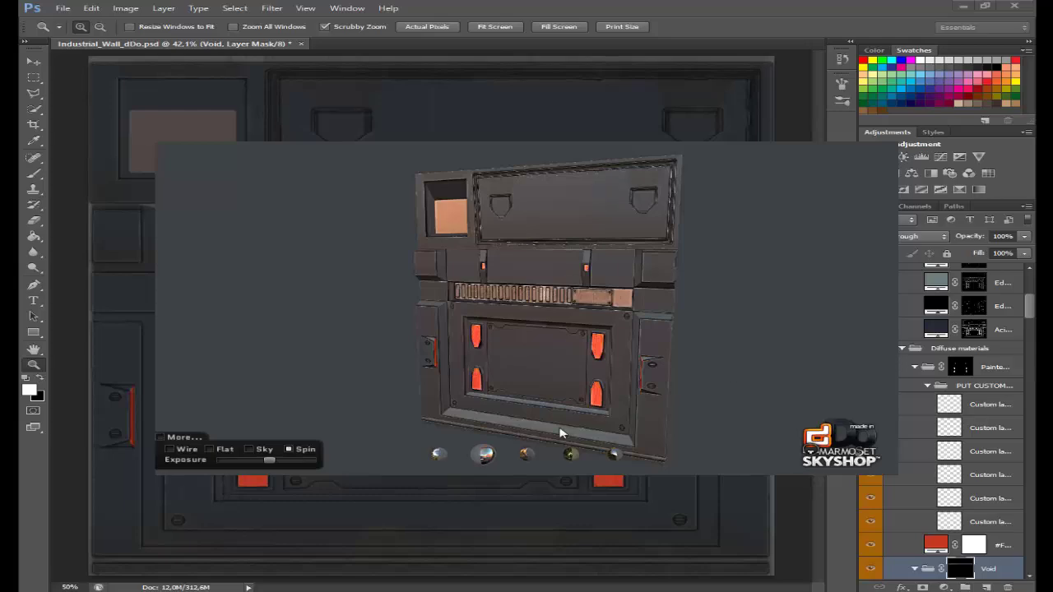
{"action": "mouse_move", "coordinate": [494, 466]}
{"action": "left_mouse_down"}
{"action": "mouse_move", "coordinate": [596, 385]}
{"action": "mouse_move", "coordinate": [484, 448]}
{"action": "mouse_move", "coordinate": [561, 392]}
{"action": "left_mouse_up"}
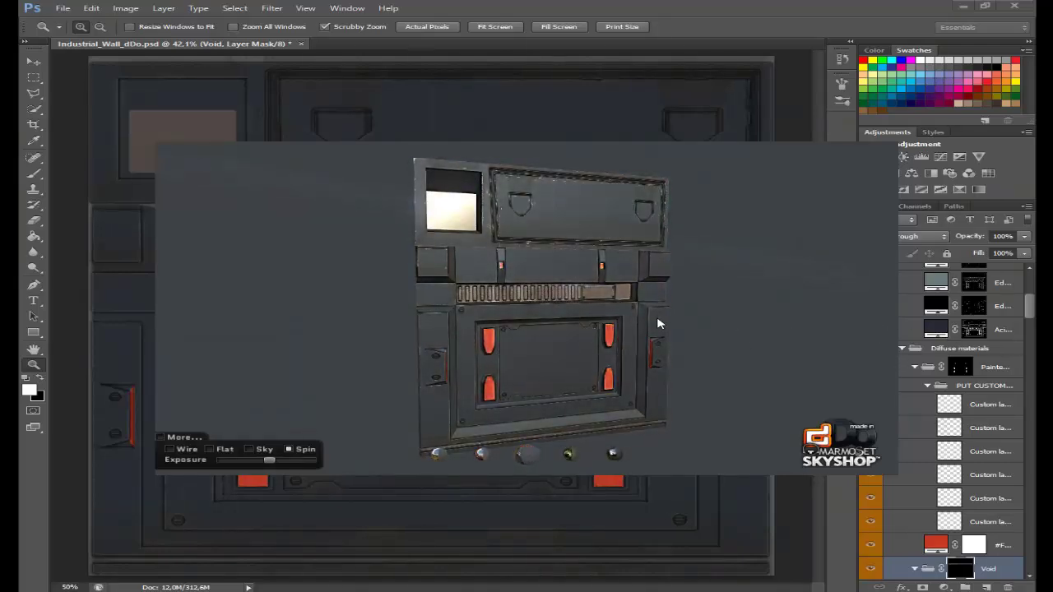
Step: Show the mesh wireframe and inspect the model from front to back
{"action": "left_click", "coordinate": [171, 449]}
{"action": "mouse_move", "coordinate": [488, 364]}
{"action": "left_mouse_down"}
{"action": "mouse_move", "coordinate": [369, 364]}
{"action": "mouse_move", "coordinate": [400, 395]}
{"action": "mouse_move", "coordinate": [526, 282]}
{"action": "left_mouse_up"}
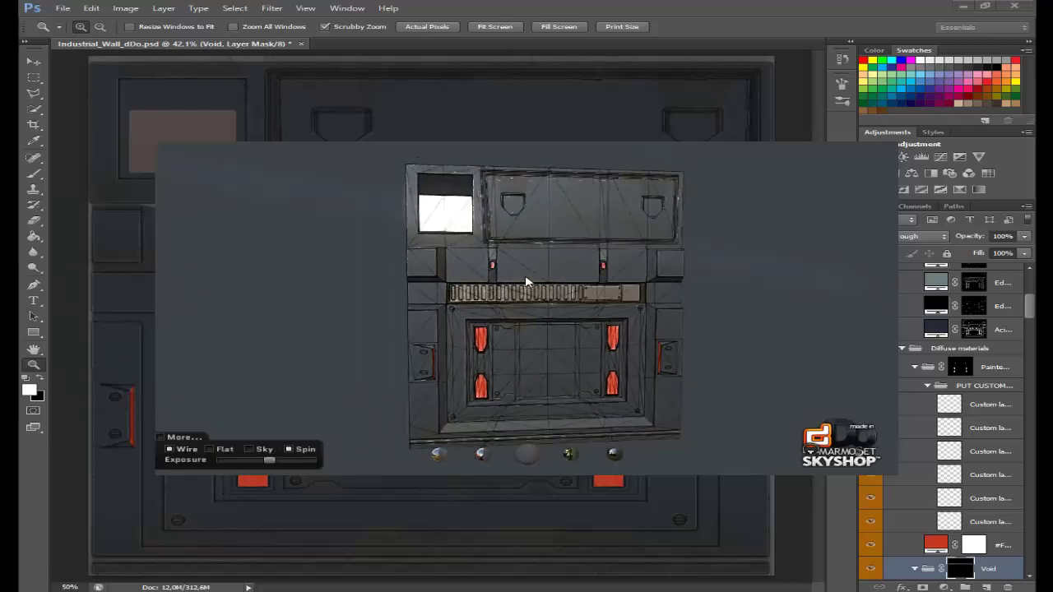
{"action": "scroll", "coordinate": [526, 282], "scroll_direction": "up", "scroll_amount": 3}
{"action": "scroll", "coordinate": [530, 280], "scroll_direction": "up", "scroll_amount": 3}
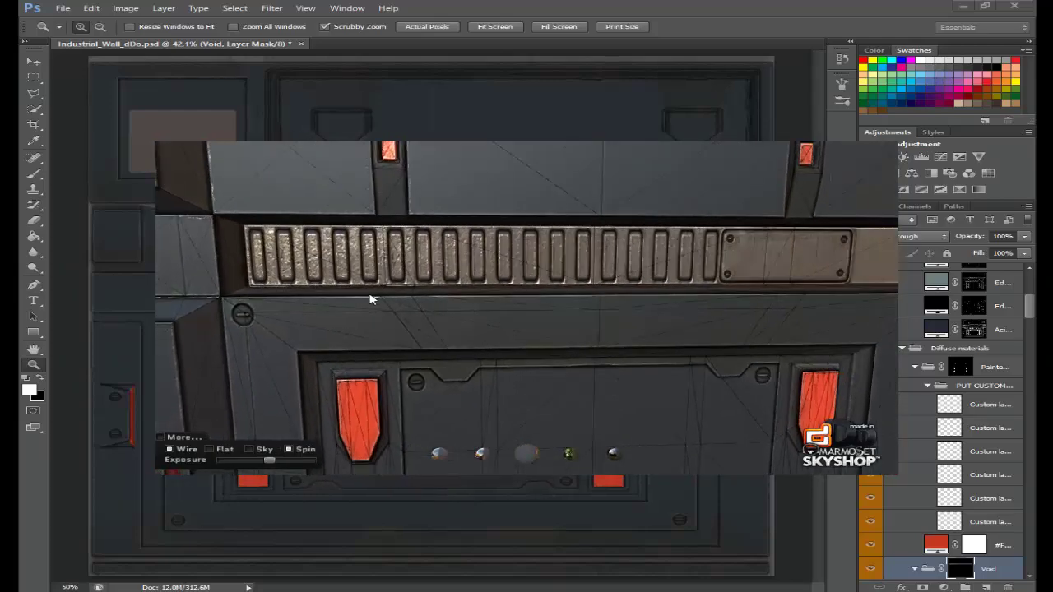
{"action": "scroll", "coordinate": [469, 299], "scroll_direction": "up", "scroll_amount": 3}
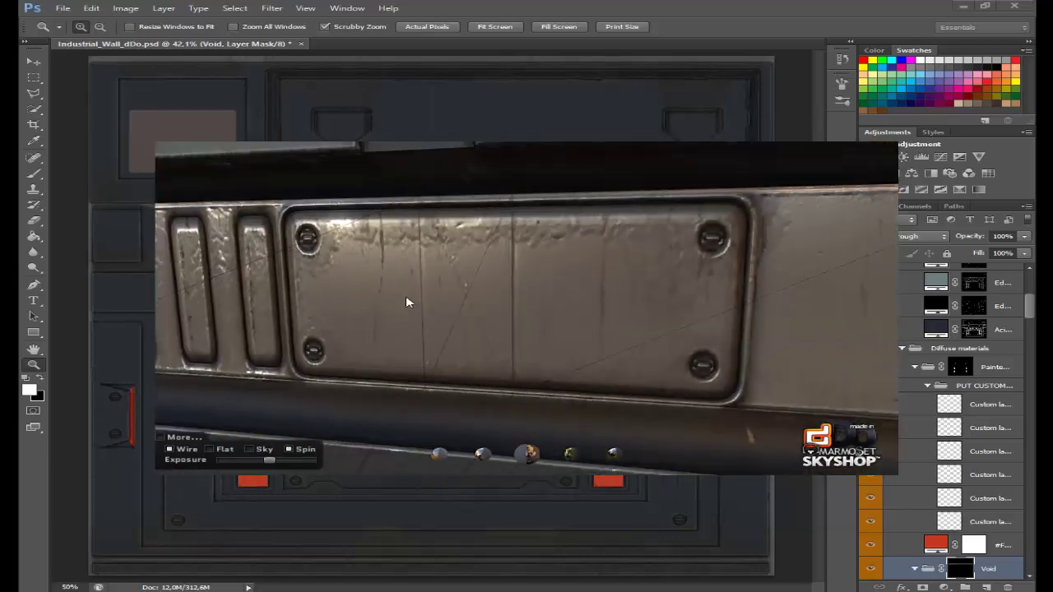
{"action": "scroll", "coordinate": [405, 303], "scroll_direction": "down", "scroll_amount": 2}
{"action": "scroll", "coordinate": [486, 252], "scroll_direction": "down", "scroll_amount": 3}
{"action": "scroll", "coordinate": [515, 260], "scroll_direction": "down", "scroll_amount": 2}
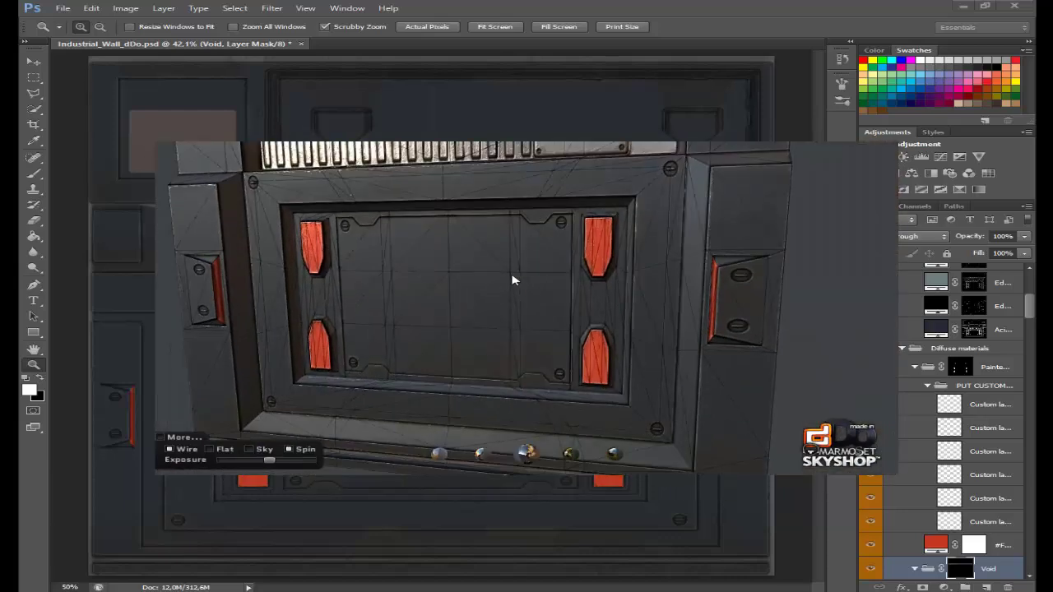
{"action": "scroll", "coordinate": [526, 279], "scroll_direction": "down", "scroll_amount": 2}
{"action": "scroll", "coordinate": [482, 329], "scroll_direction": "down", "scroll_amount": 3}
{"action": "scroll", "coordinate": [465, 292], "scroll_direction": "down", "scroll_amount": 2}
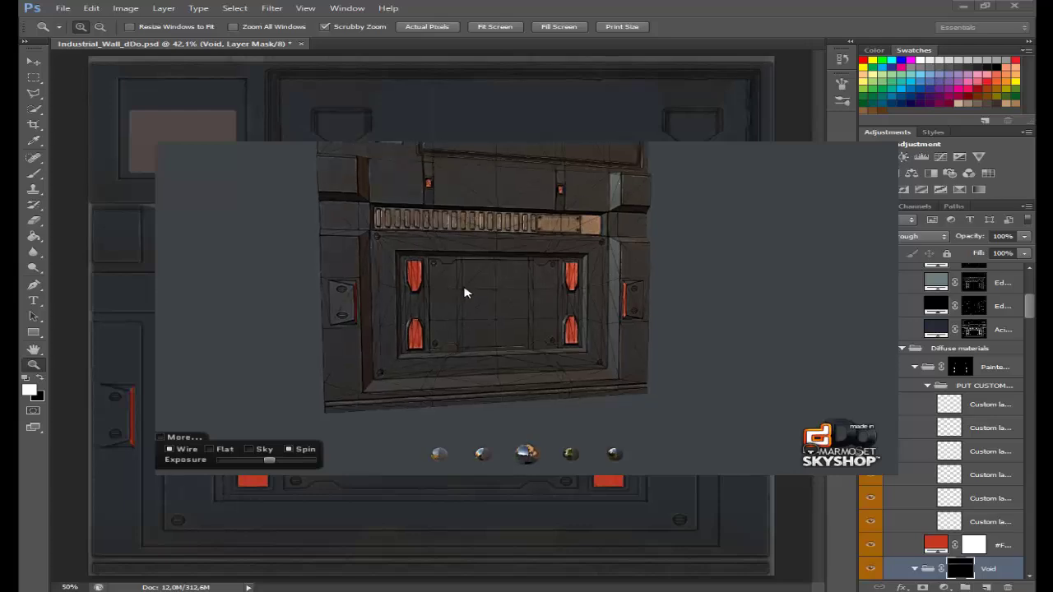
{"action": "mouse_move", "coordinate": [465, 292]}
{"action": "left_mouse_down"}
{"action": "mouse_move", "coordinate": [489, 322]}
{"action": "mouse_move", "coordinate": [667, 277]}
{"action": "mouse_move", "coordinate": [742, 235]}
{"action": "left_mouse_up"}
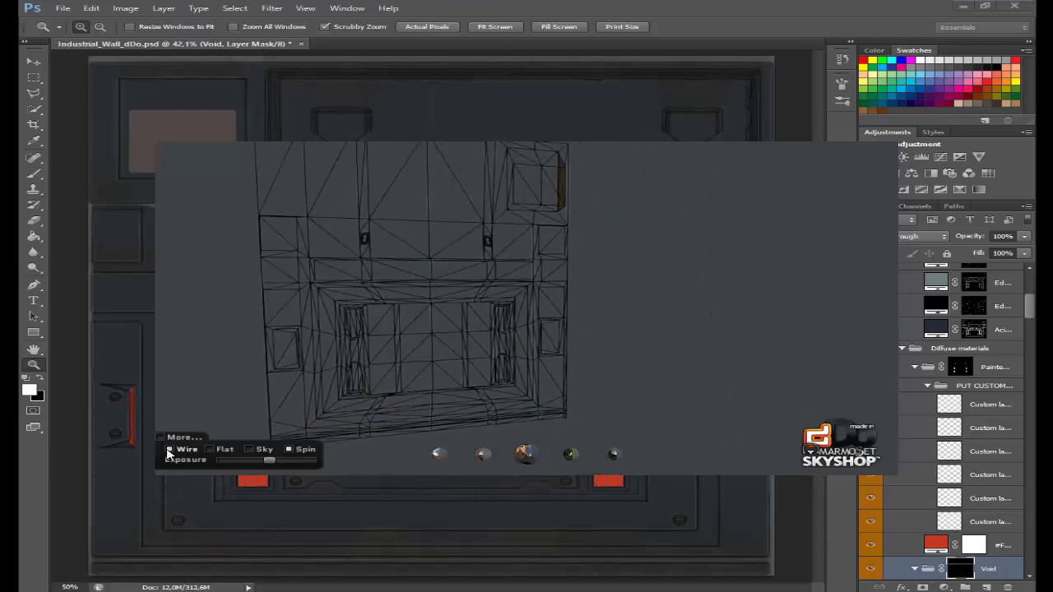
Step: Hide the wireframe and turn the model back to face the front
{"action": "left_click", "coordinate": [169, 450]}
{"action": "mouse_move", "coordinate": [523, 270]}
{"action": "left_mouse_down"}
{"action": "mouse_move", "coordinate": [695, 270]}
{"action": "mouse_move", "coordinate": [714, 324]}
{"action": "mouse_move", "coordinate": [611, 291]}
{"action": "mouse_move", "coordinate": [622, 344]}
{"action": "left_mouse_up"}
{"action": "scroll", "coordinate": [622, 344], "scroll_direction": "up", "scroll_amount": 2}
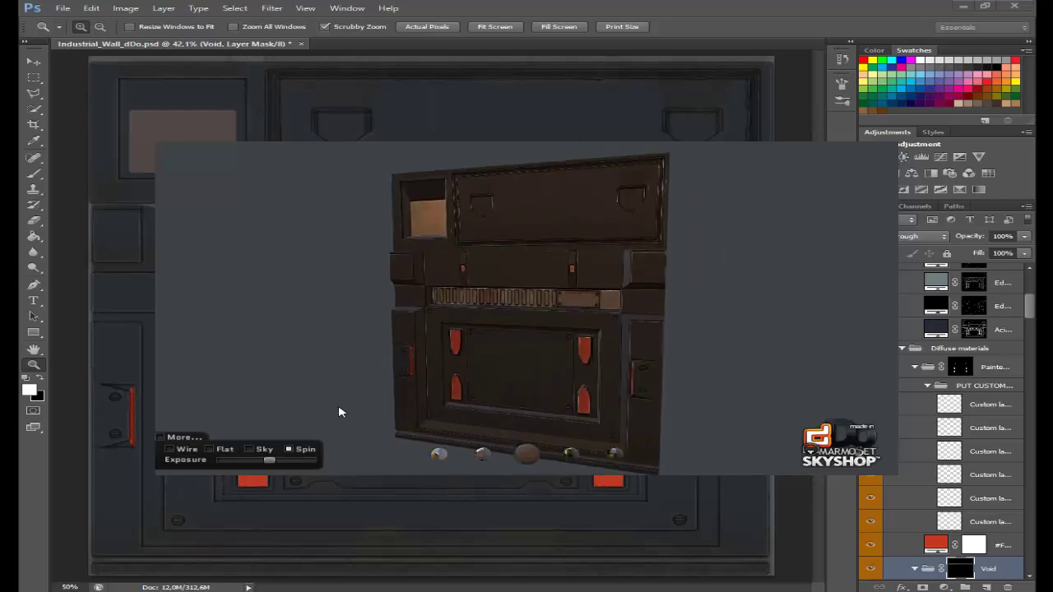
Step: Switch the lighting to a brighter grey sky preset and open the camera settings via More...
{"action": "left_click", "coordinate": [483, 454]}
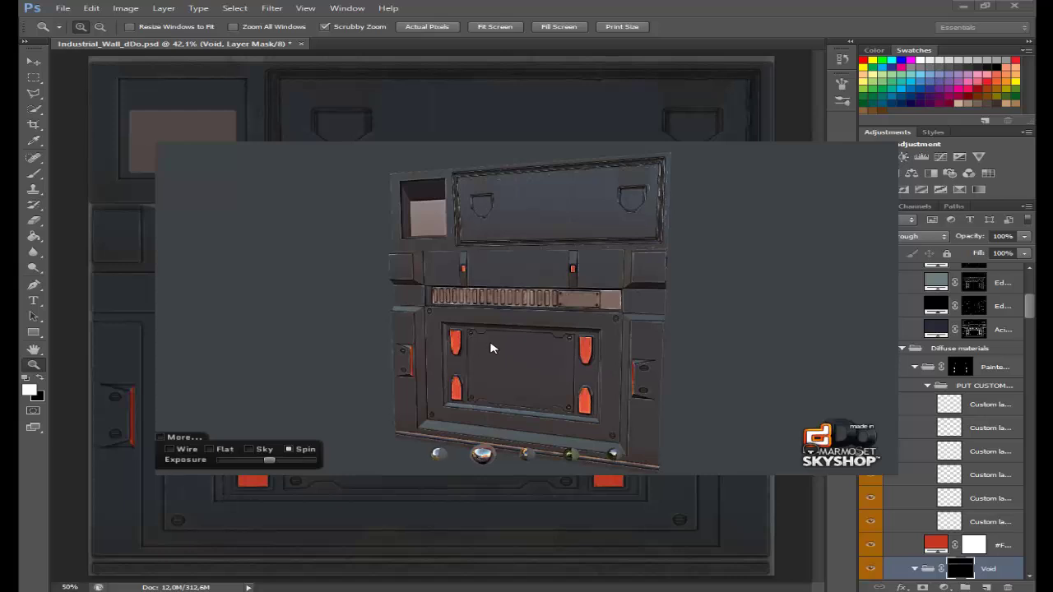
{"action": "left_click", "coordinate": [440, 458]}
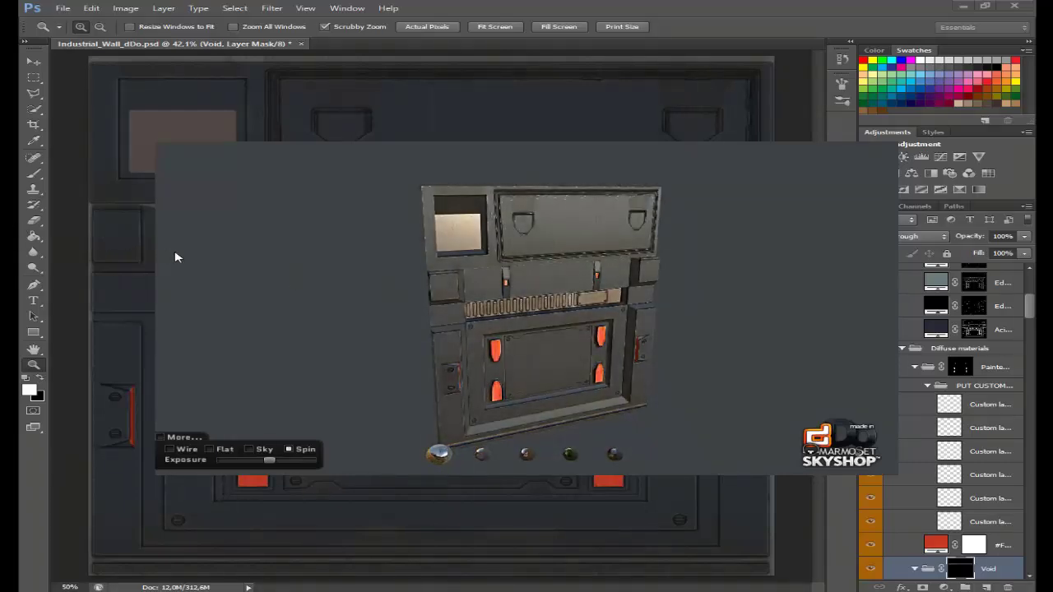
{"action": "left_click", "coordinate": [185, 437]}
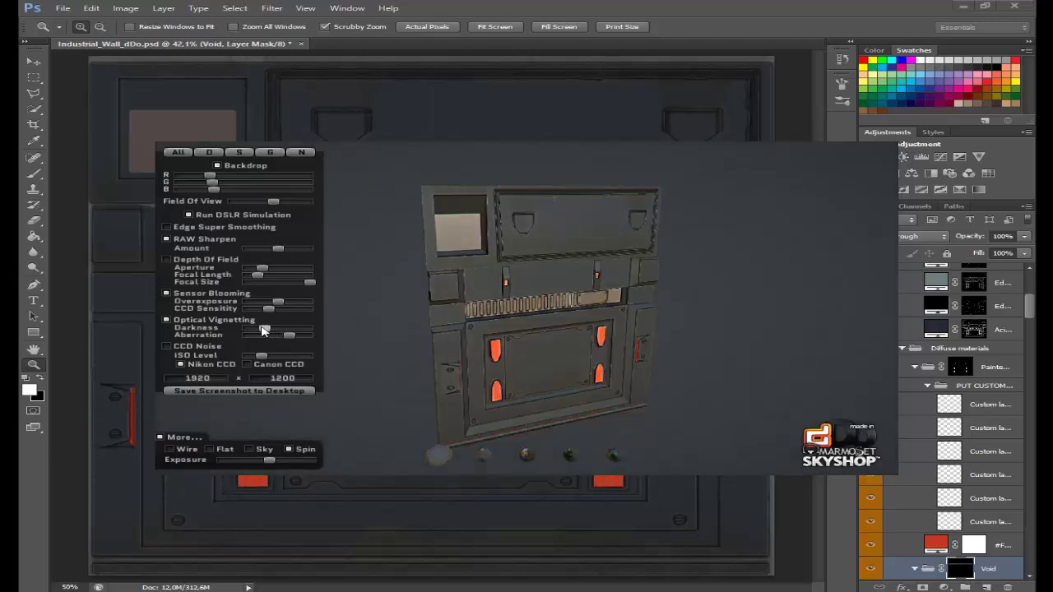
Step: Adjust the optical vignetting and lower CCD Sensitivity to darken the render
{"action": "left_click_drag", "start_coordinate": [264, 331], "coordinate": [307, 329]}
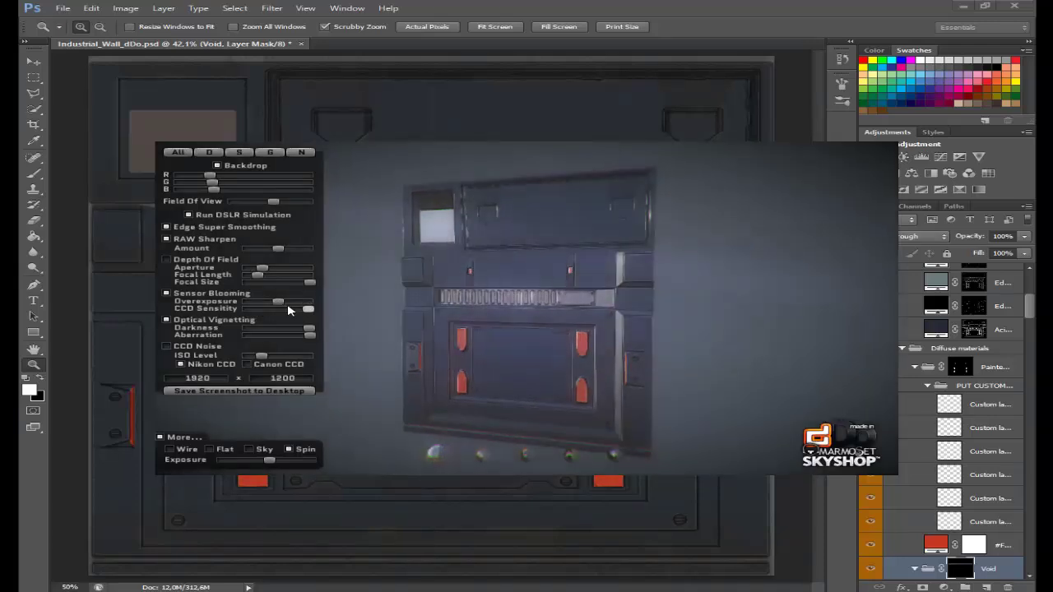
{"action": "left_click_drag", "start_coordinate": [288, 310], "coordinate": [282, 309]}
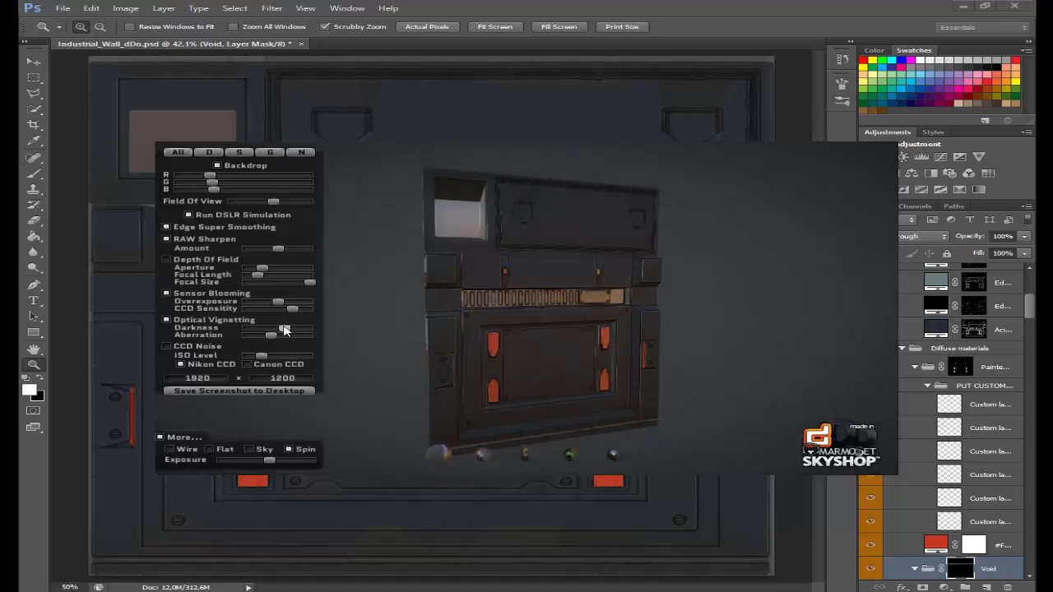
{"action": "left_click_drag", "start_coordinate": [283, 330], "coordinate": [221, 331]}
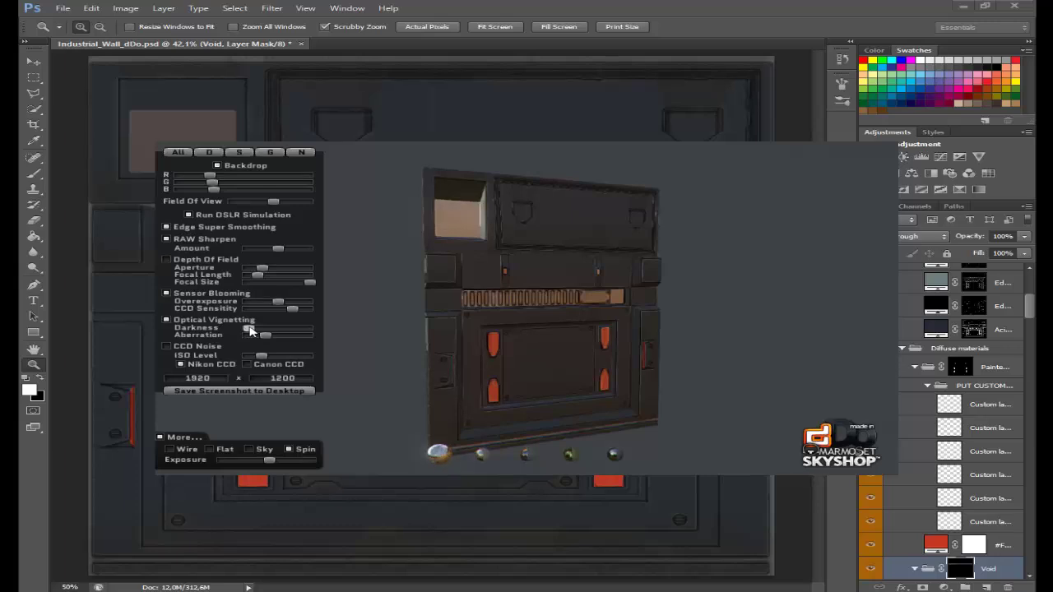
{"action": "left_click_drag", "start_coordinate": [250, 330], "coordinate": [283, 331]}
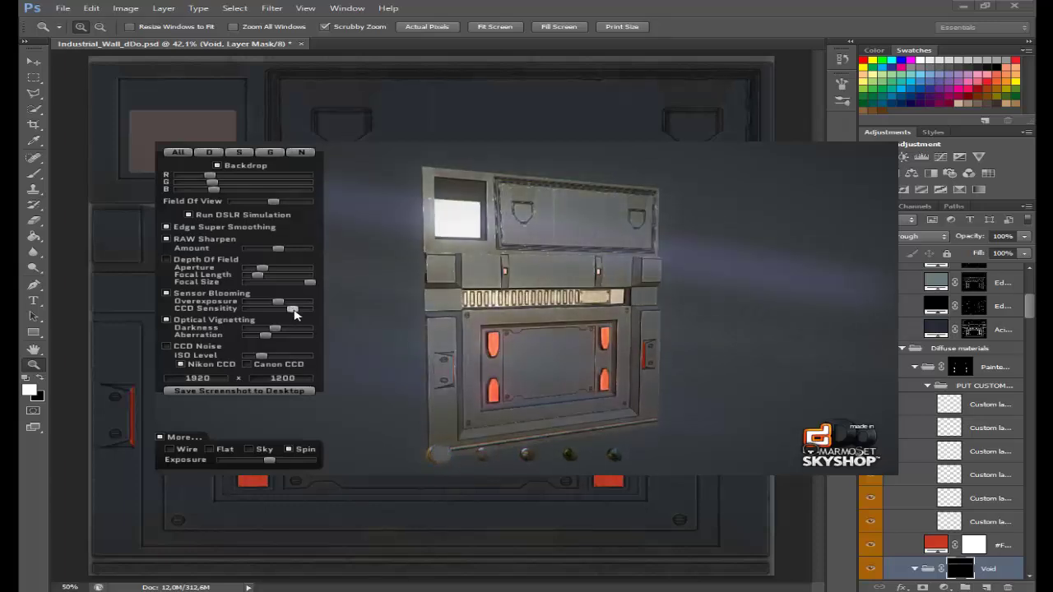
{"action": "left_click_drag", "start_coordinate": [293, 310], "coordinate": [240, 313]}
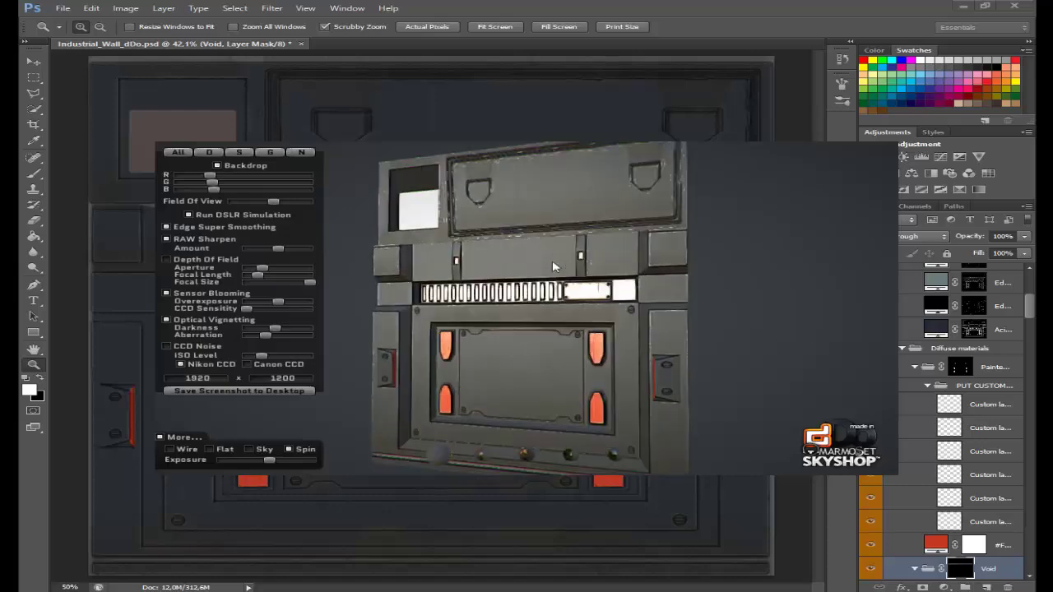
Step: Zoom in and out to inspect the worn orange paint on the wall panels
{"action": "scroll", "coordinate": [606, 244], "scroll_direction": "up", "scroll_amount": 5}
{"action": "scroll", "coordinate": [611, 238], "scroll_direction": "up", "scroll_amount": 3}
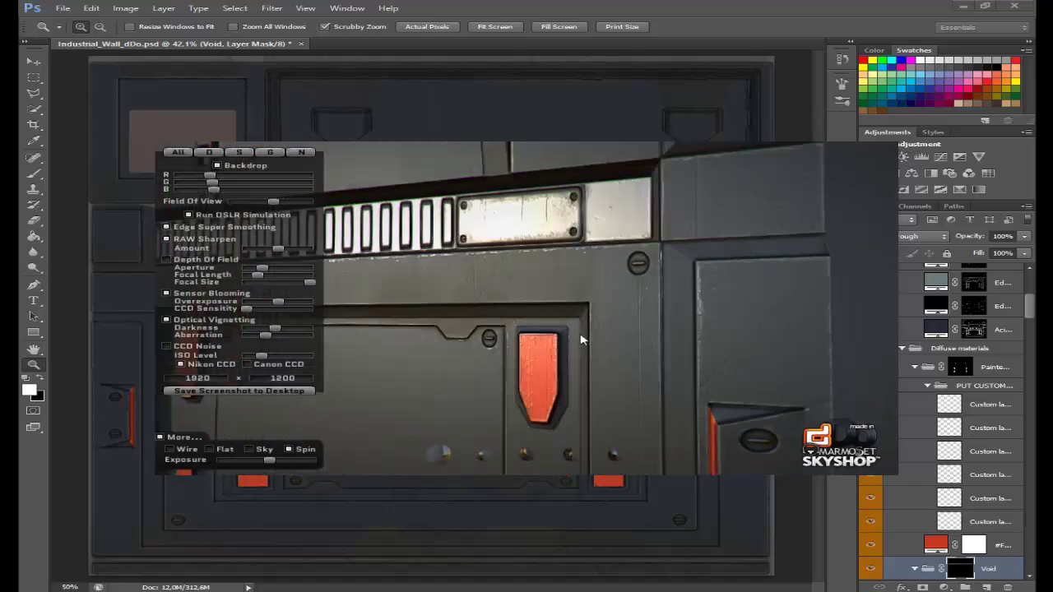
{"action": "scroll", "coordinate": [622, 247], "scroll_direction": "up", "scroll_amount": 2}
{"action": "scroll", "coordinate": [613, 288], "scroll_direction": "down", "scroll_amount": 4}
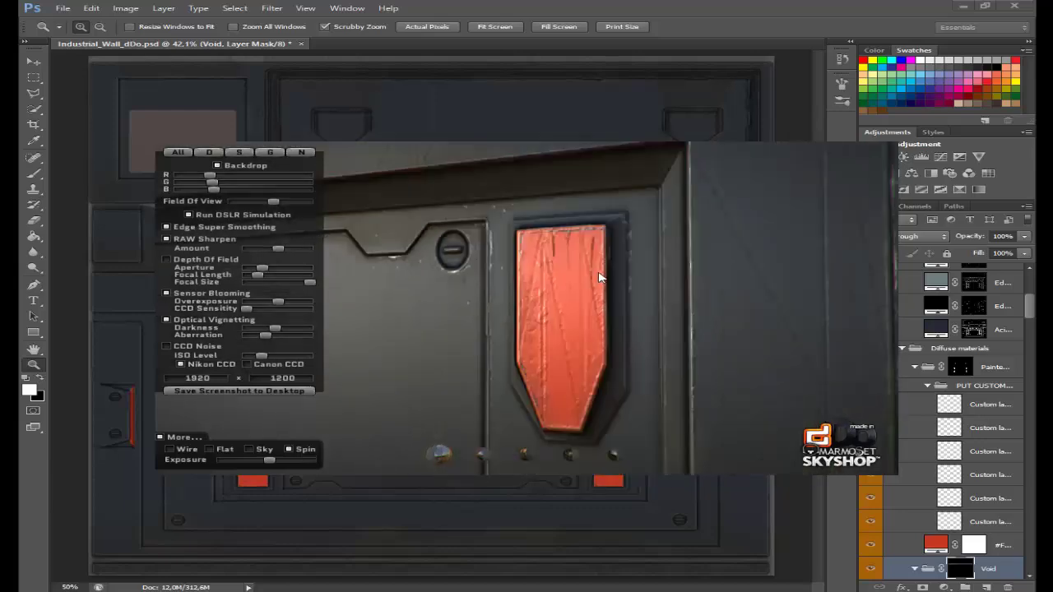
{"action": "scroll", "coordinate": [634, 282], "scroll_direction": "down", "scroll_amount": 1}
{"action": "scroll", "coordinate": [649, 343], "scroll_direction": "up", "scroll_amount": 4}
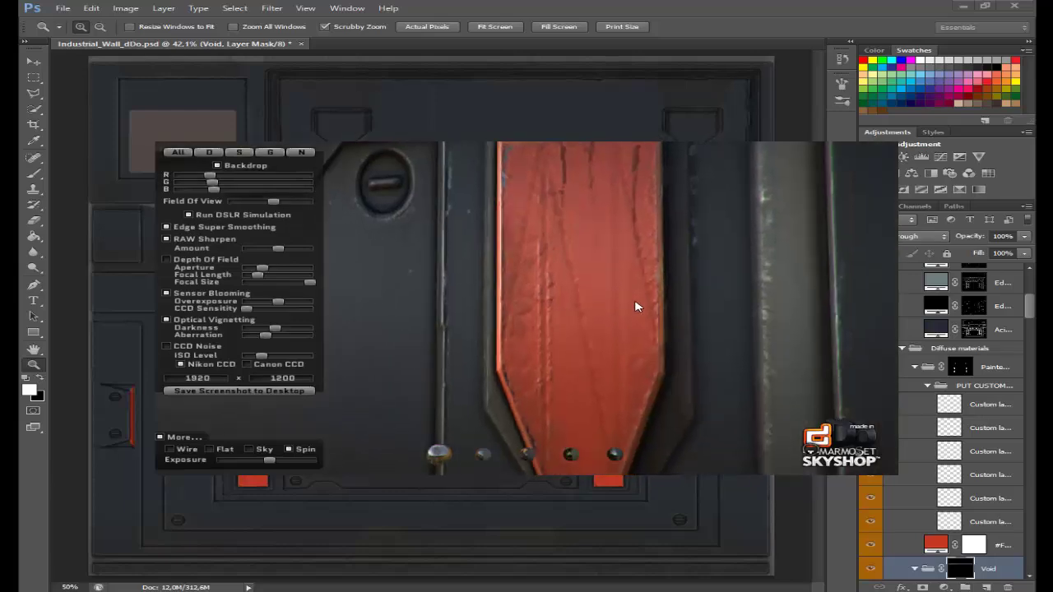
{"action": "scroll", "coordinate": [634, 305], "scroll_direction": "up", "scroll_amount": 1}
{"action": "scroll", "coordinate": [599, 322], "scroll_direction": "up", "scroll_amount": 1}
{"action": "scroll", "coordinate": [604, 322], "scroll_direction": "up", "scroll_amount": 2}
{"action": "scroll", "coordinate": [619, 327], "scroll_direction": "down", "scroll_amount": 3}
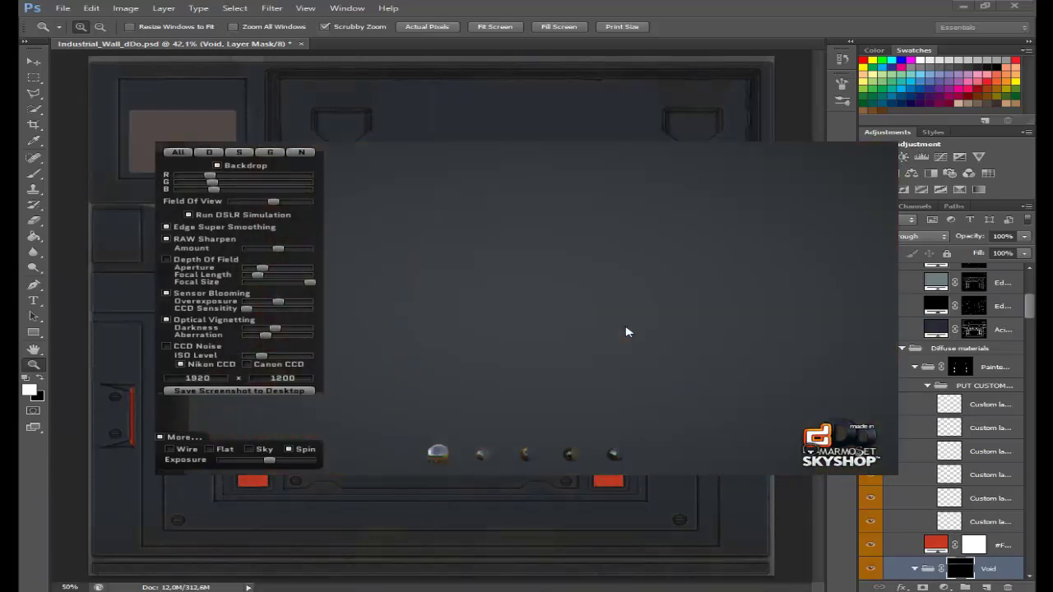
{"action": "scroll", "coordinate": [568, 279], "scroll_direction": "down", "scroll_amount": 1}
{"action": "scroll", "coordinate": [538, 260], "scroll_direction": "down", "scroll_amount": 5}
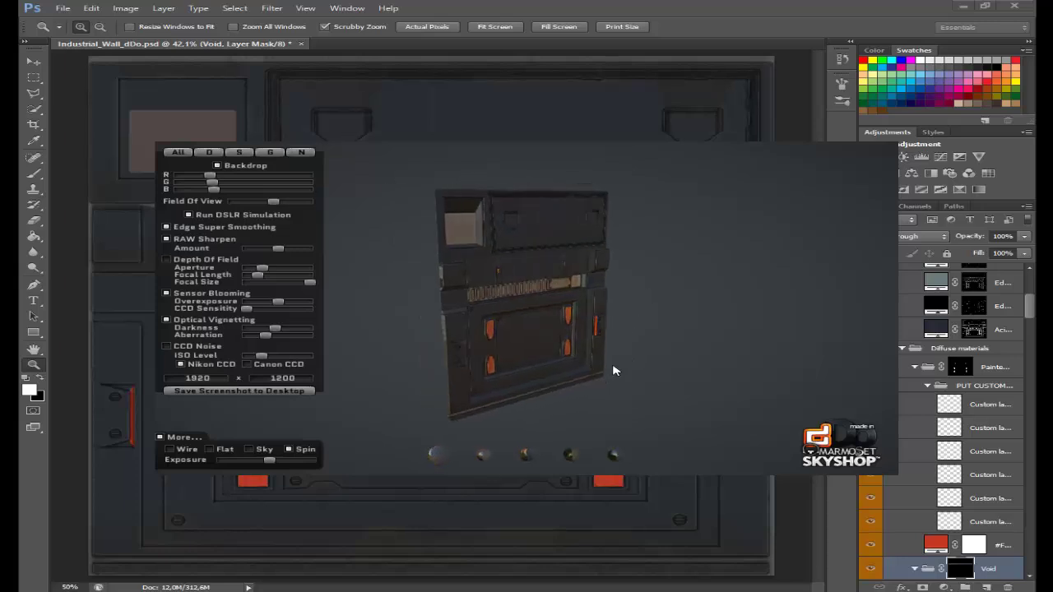
Step: Close the 3D preview and zoom into the wall's lower panel and bolt detail
{"action": "left_click", "coordinate": [956, 559]}
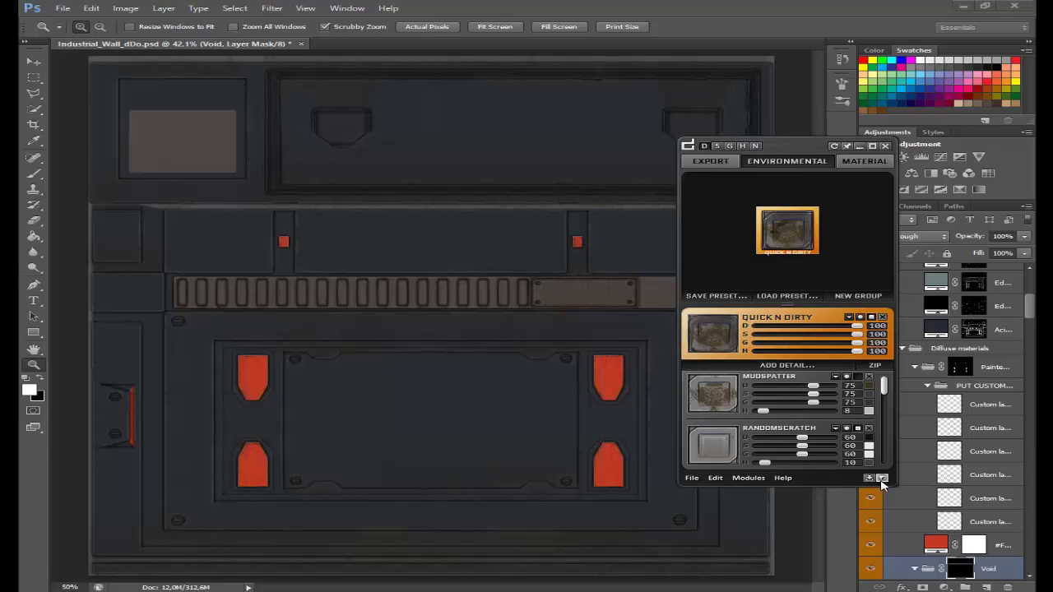
{"action": "left_click_drag", "start_coordinate": [788, 148], "coordinate": [717, 150]}
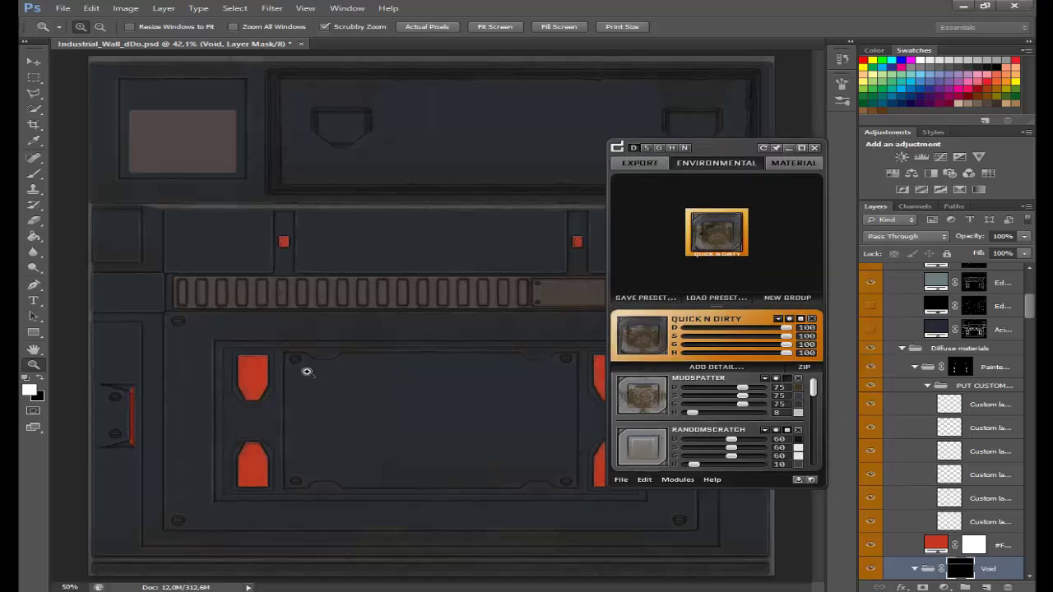
{"action": "left_click_drag", "start_coordinate": [321, 372], "coordinate": [393, 374]}
{"action": "scroll", "coordinate": [306, 263], "scroll_direction": "down", "scroll_amount": 2}
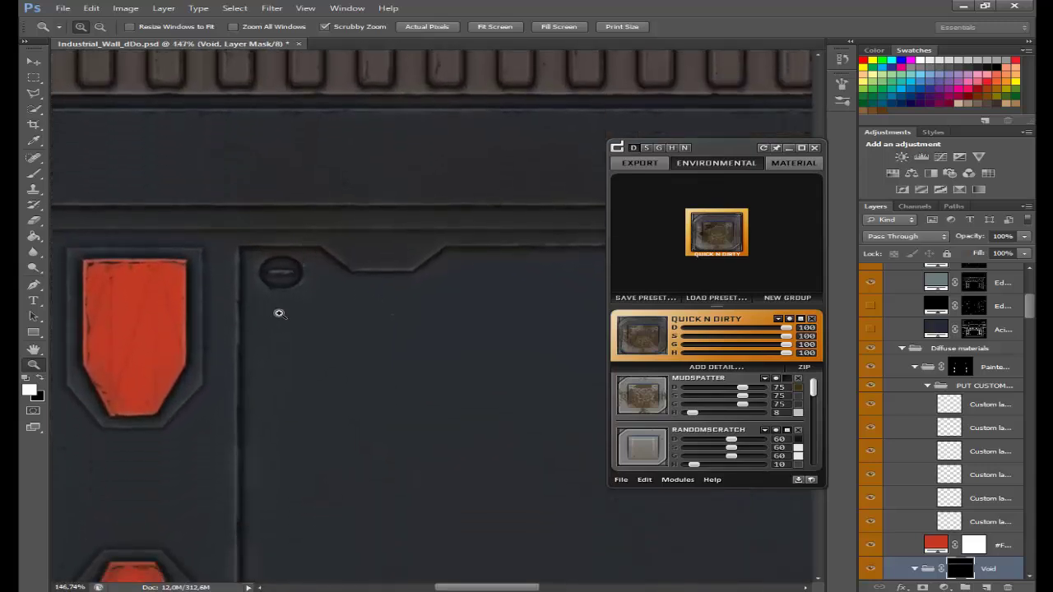
{"action": "left_click_drag", "start_coordinate": [278, 313], "coordinate": [315, 322]}
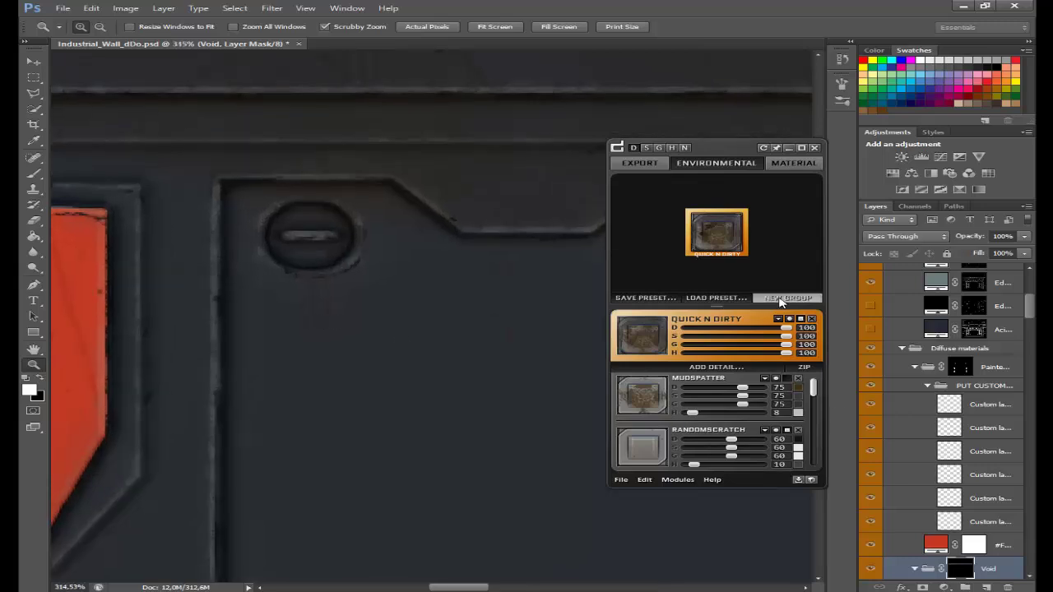
Step: Fit the whole wall on screen and bring up the dDo modules list
{"action": "left_click", "coordinate": [795, 169]}
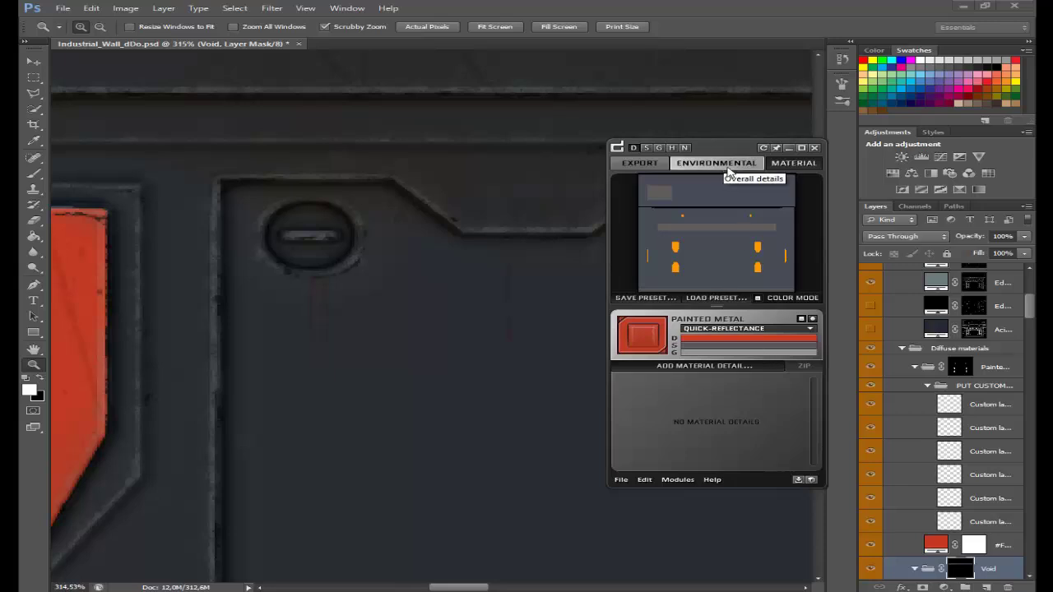
{"action": "right_click", "coordinate": [387, 273]}
{"action": "left_click", "coordinate": [414, 284]}
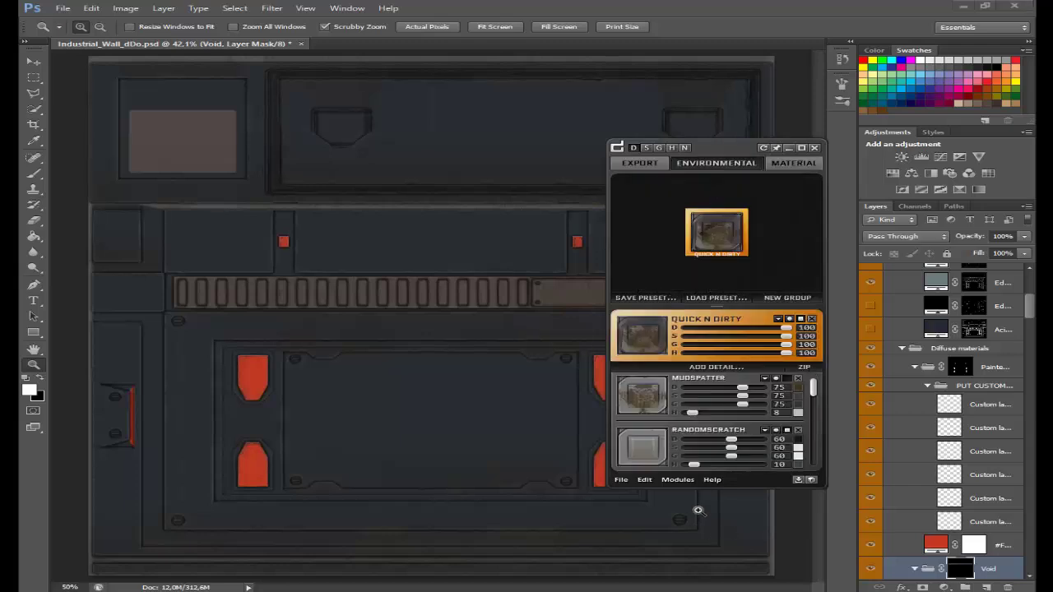
{"action": "left_click", "coordinate": [686, 484]}
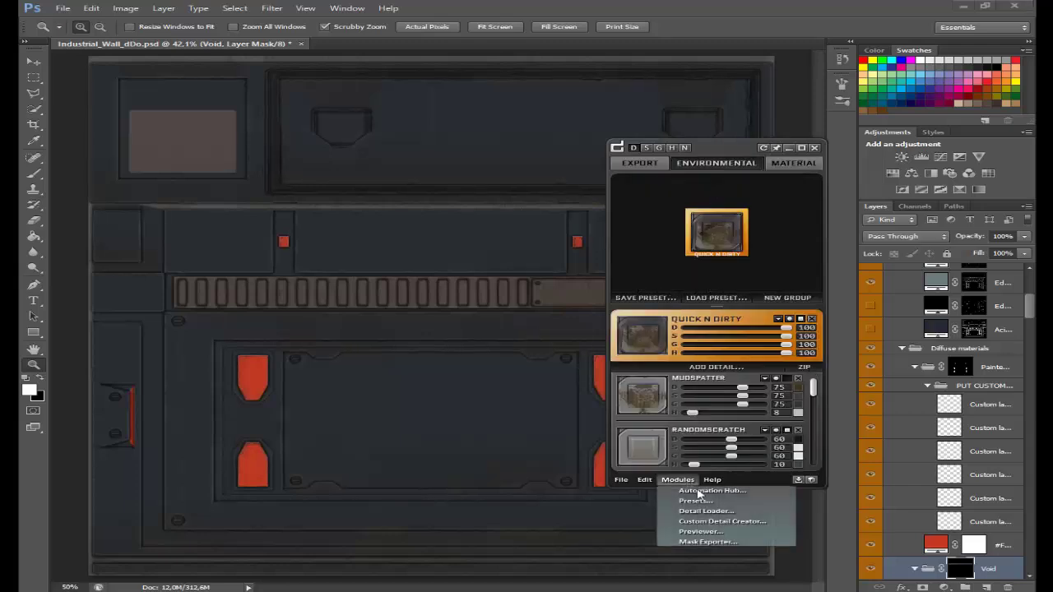
Step: Pick the LATHEDMETAL detail in the Detail Loader and start setting the preview crop size
{"action": "left_click", "coordinate": [757, 511]}
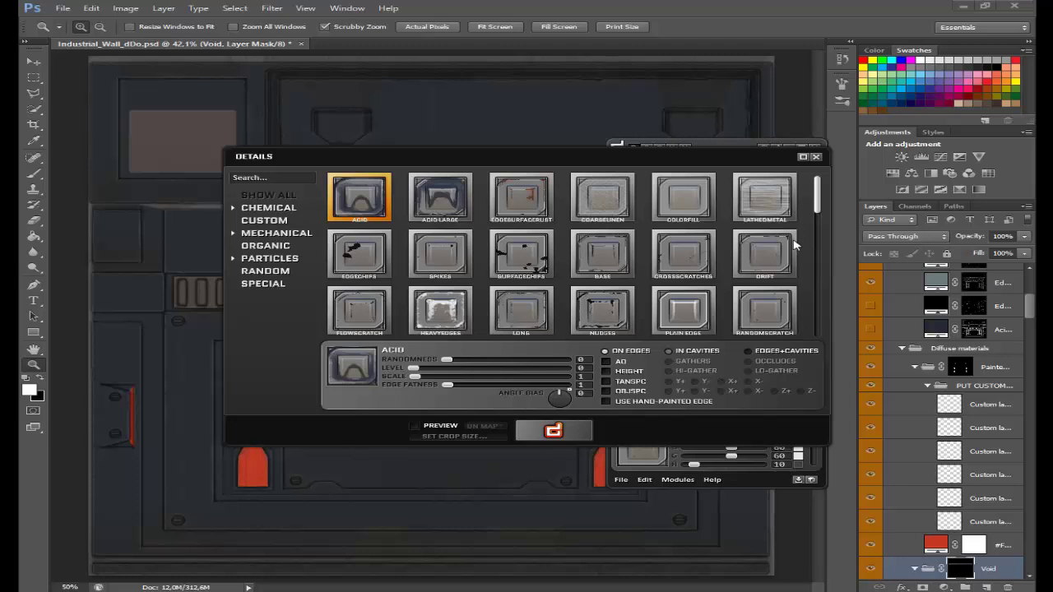
{"action": "scroll", "coordinate": [817, 210], "scroll_direction": "down", "scroll_amount": 1}
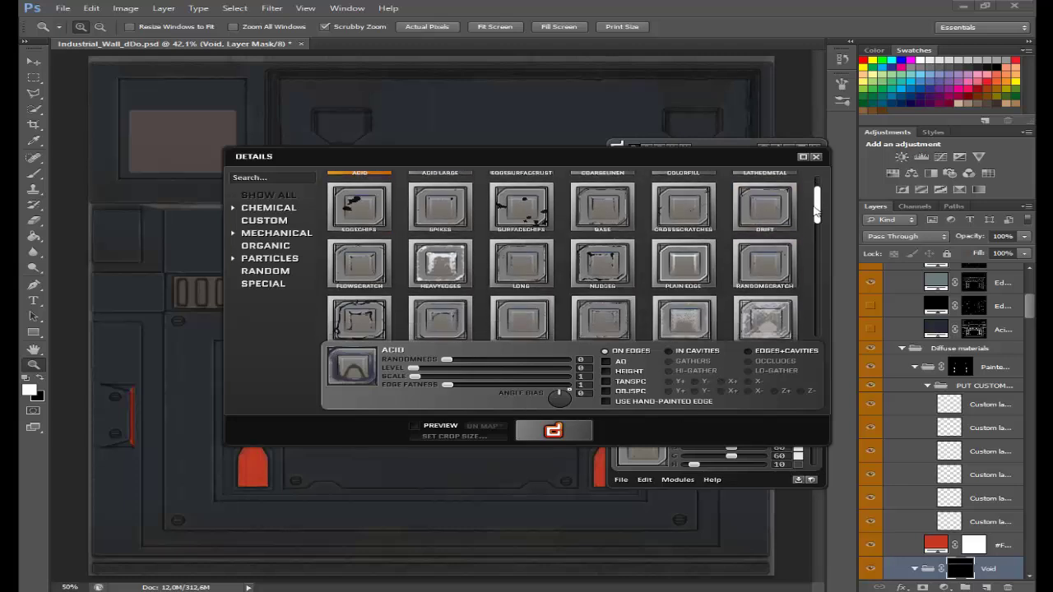
{"action": "scroll", "coordinate": [817, 212], "scroll_direction": "up", "scroll_amount": 1}
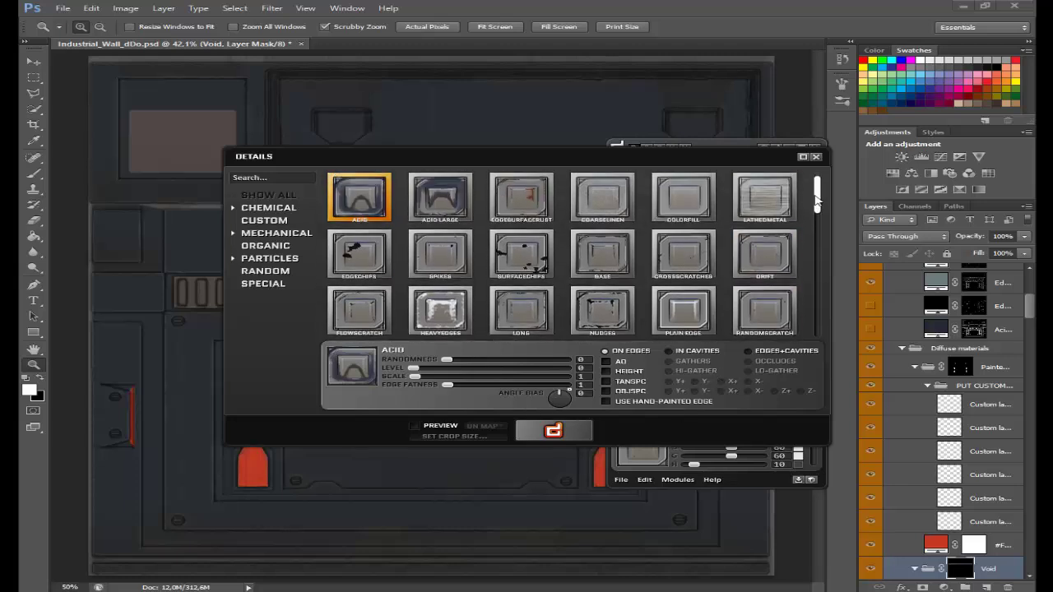
{"action": "left_click", "coordinate": [767, 197]}
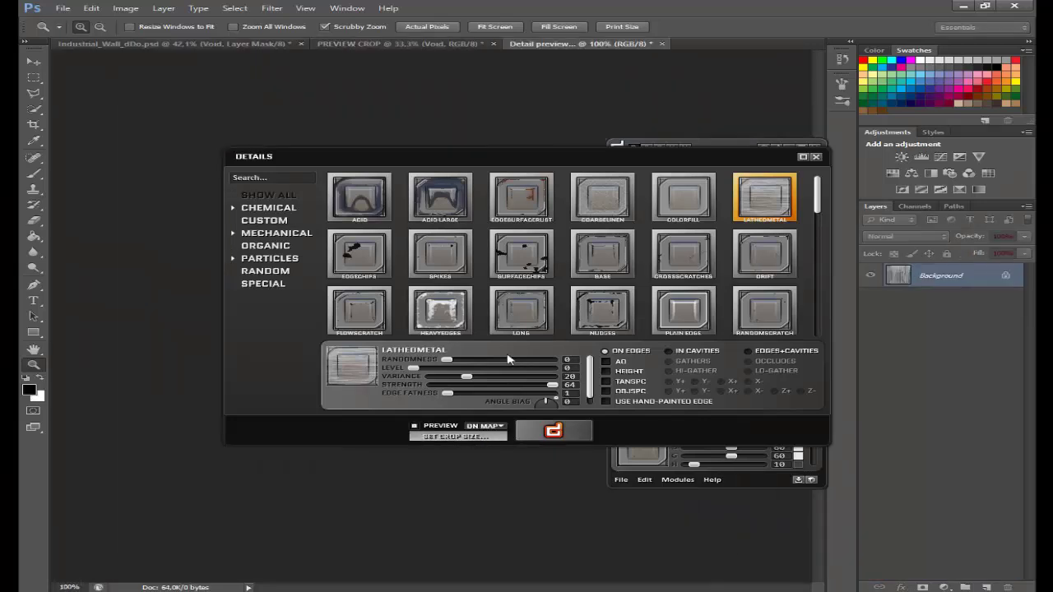
{"action": "left_click_drag", "start_coordinate": [472, 162], "coordinate": [873, 152]}
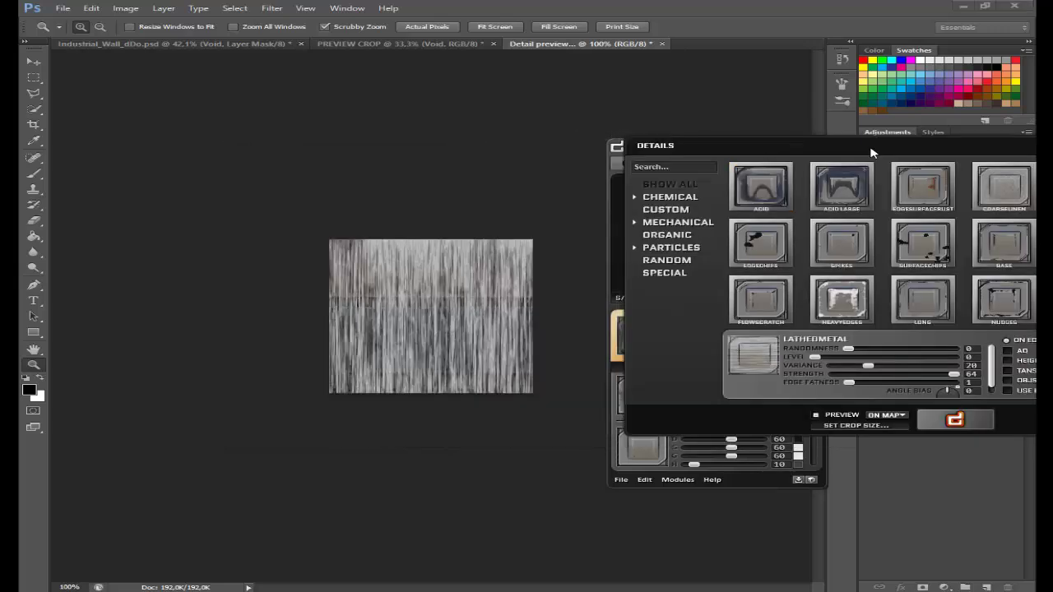
{"action": "left_click", "coordinate": [872, 426]}
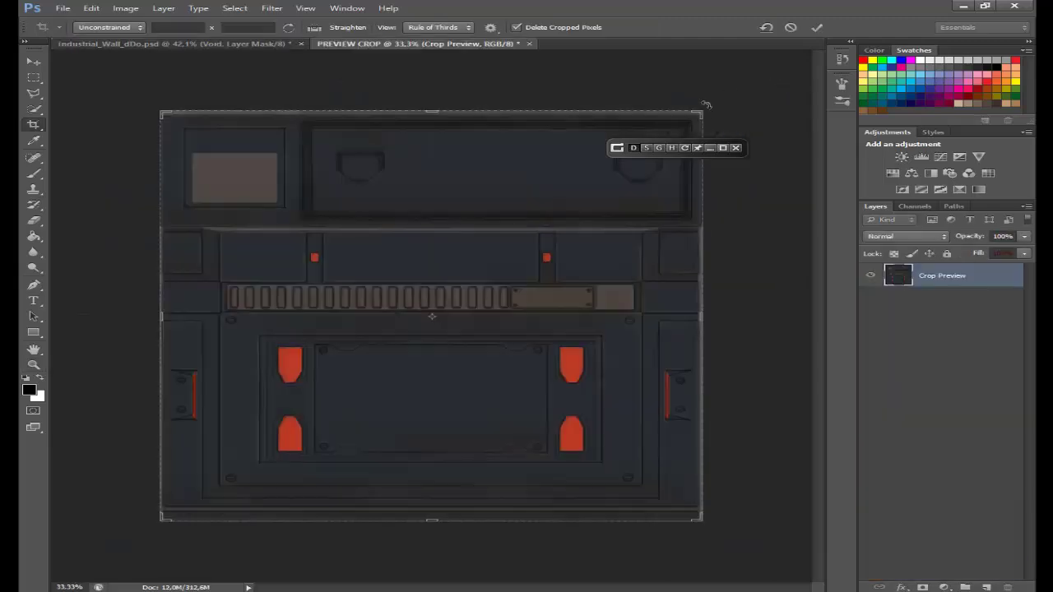
Step: Crop the preview to the lower wall panel with the red tabs and commit it
{"action": "left_click_drag", "start_coordinate": [708, 115], "coordinate": [612, 231]}
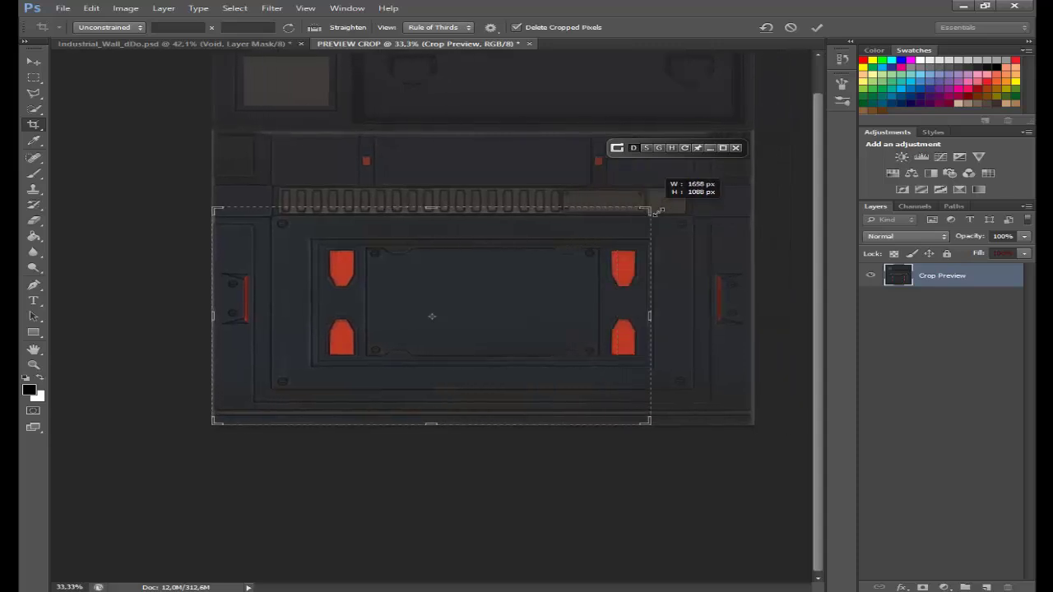
{"action": "key", "text": "Return"}
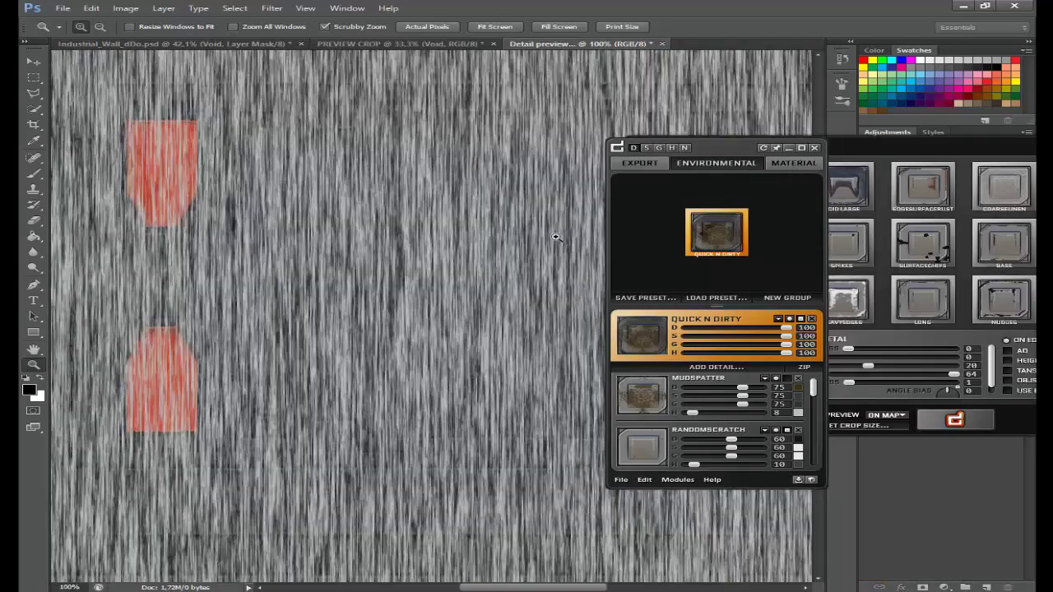
Step: Fit the detail preview on screen and reopen the LATHEDMETAL detail settings
{"action": "right_click", "coordinate": [459, 239]}
{"action": "left_click", "coordinate": [478, 240]}
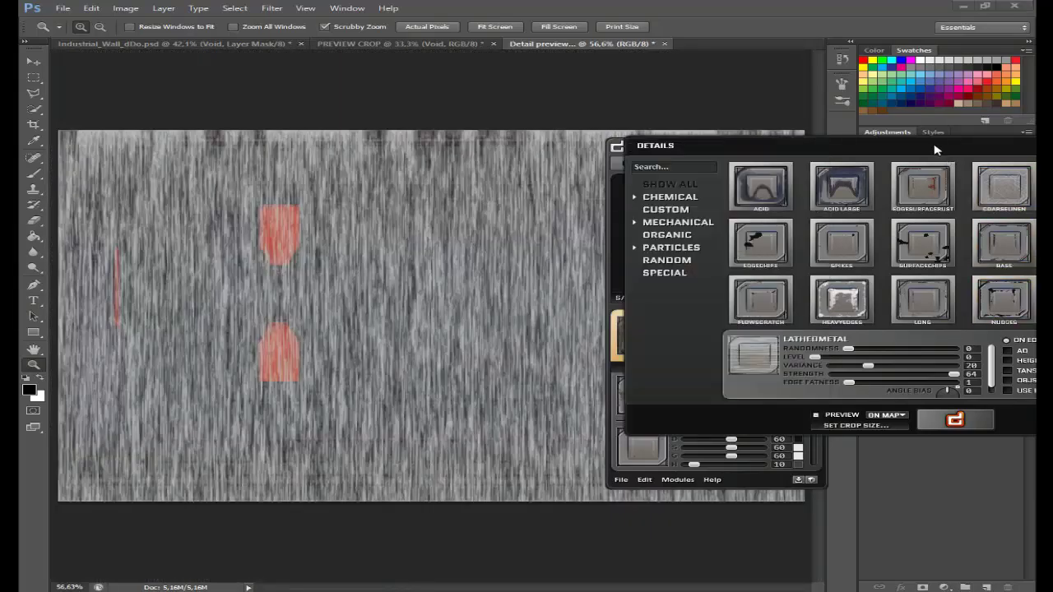
{"action": "left_click", "coordinate": [938, 148]}
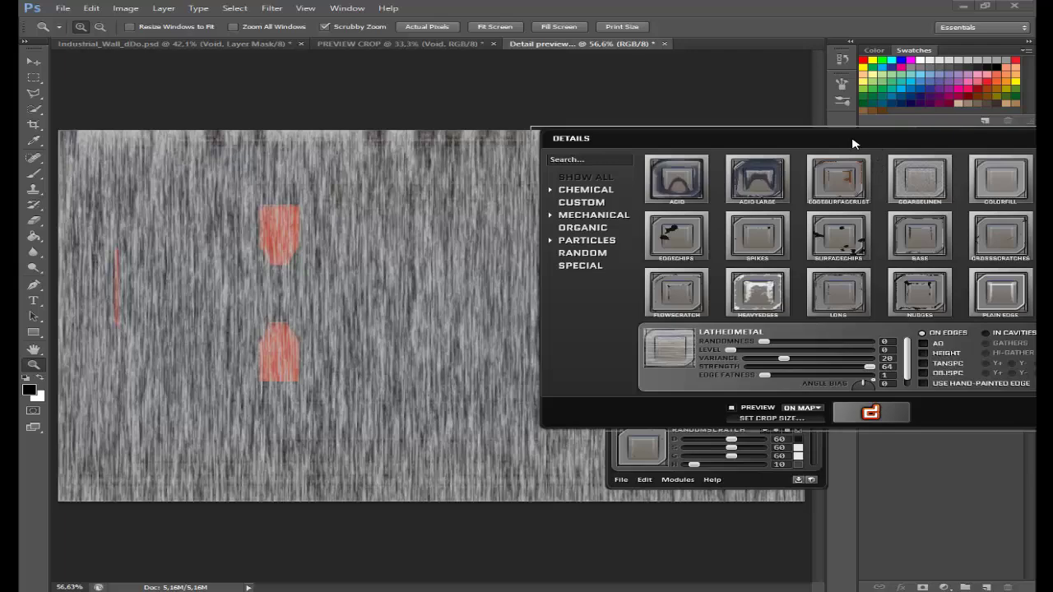
{"action": "left_click_drag", "start_coordinate": [879, 146], "coordinate": [691, 152]}
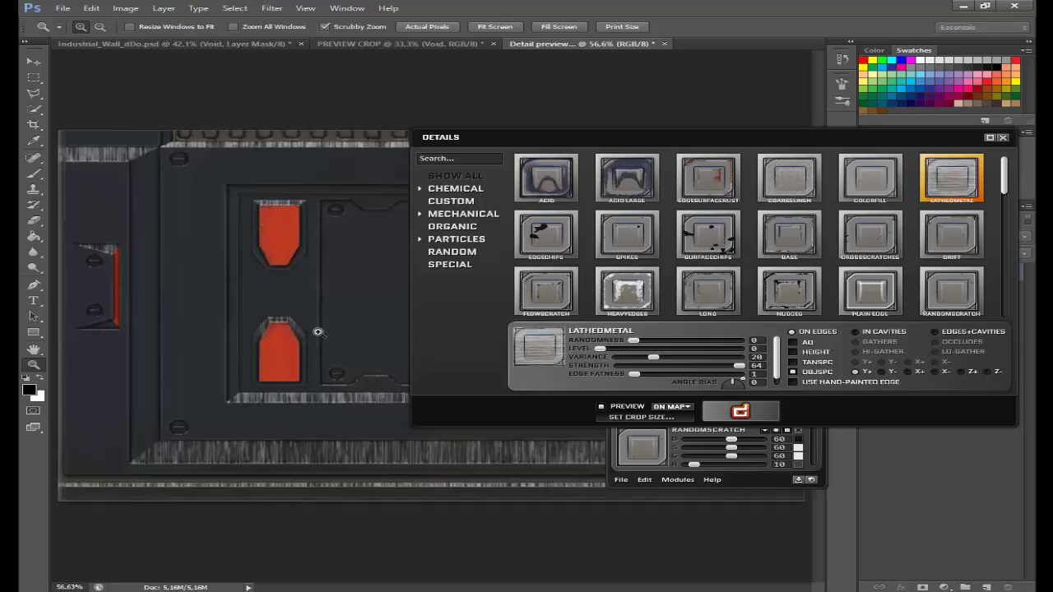
Step: Disable OBJSPC, enable AO, and set Angle Bias 90, Variance 9 and Strength 3
{"action": "left_click", "coordinate": [794, 346]}
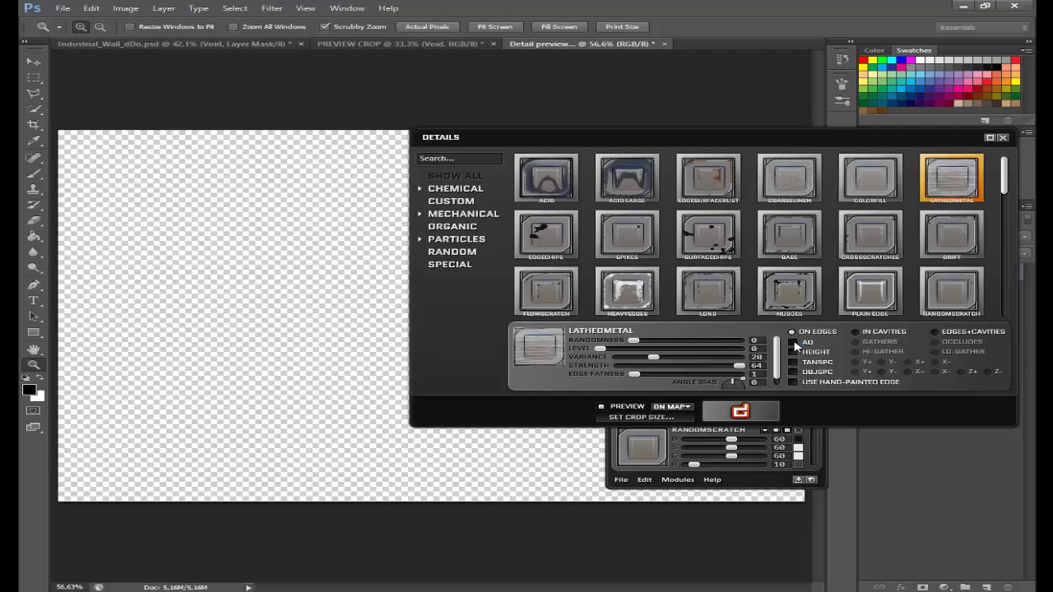
{"action": "left_click", "coordinate": [793, 343]}
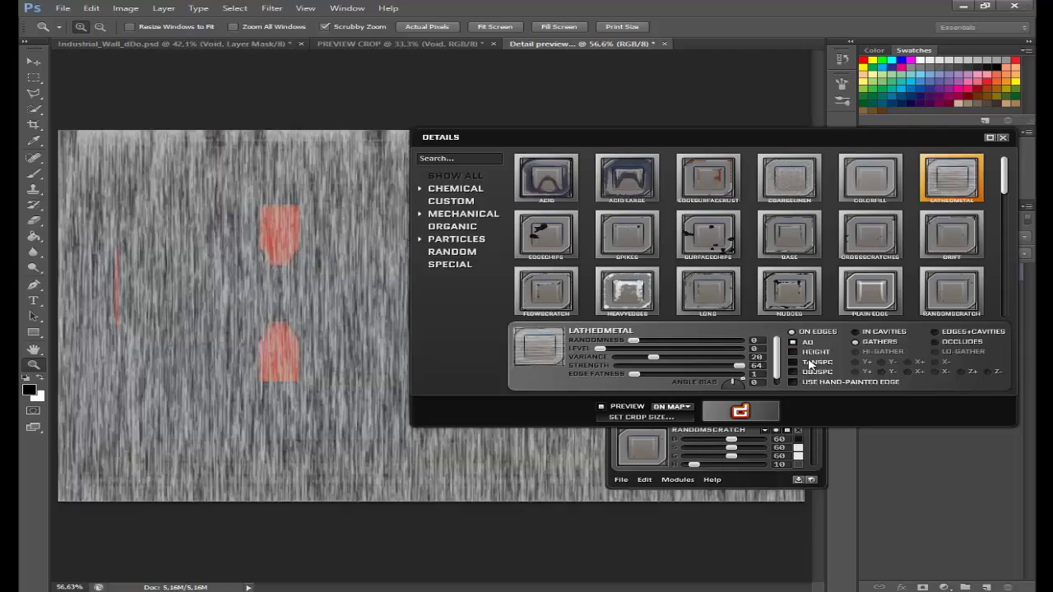
{"action": "left_click_drag", "start_coordinate": [778, 362], "coordinate": [782, 389]}
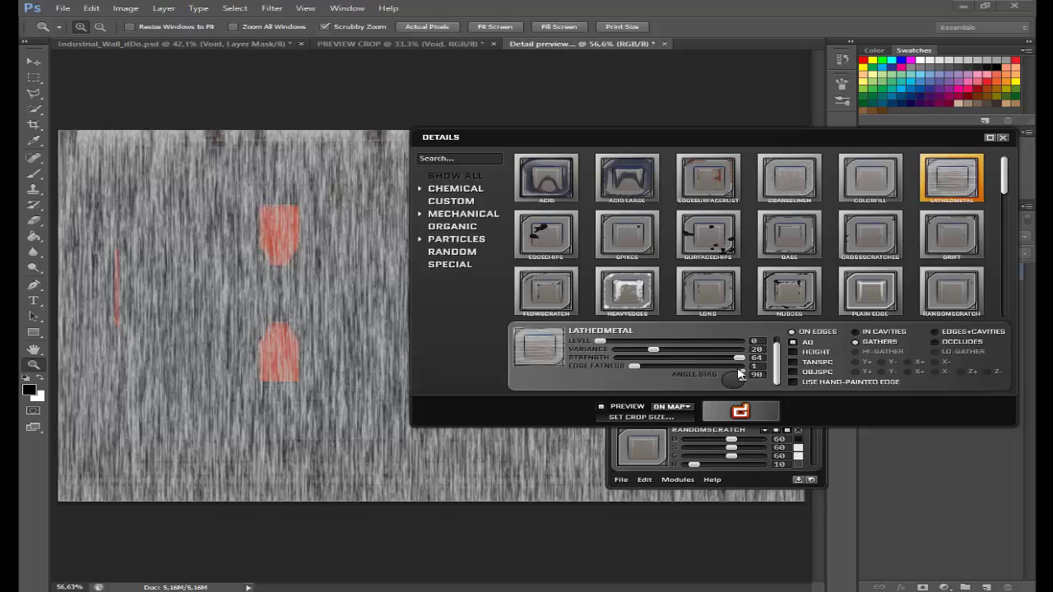
{"action": "left_click_drag", "start_coordinate": [782, 376], "coordinate": [779, 352]}
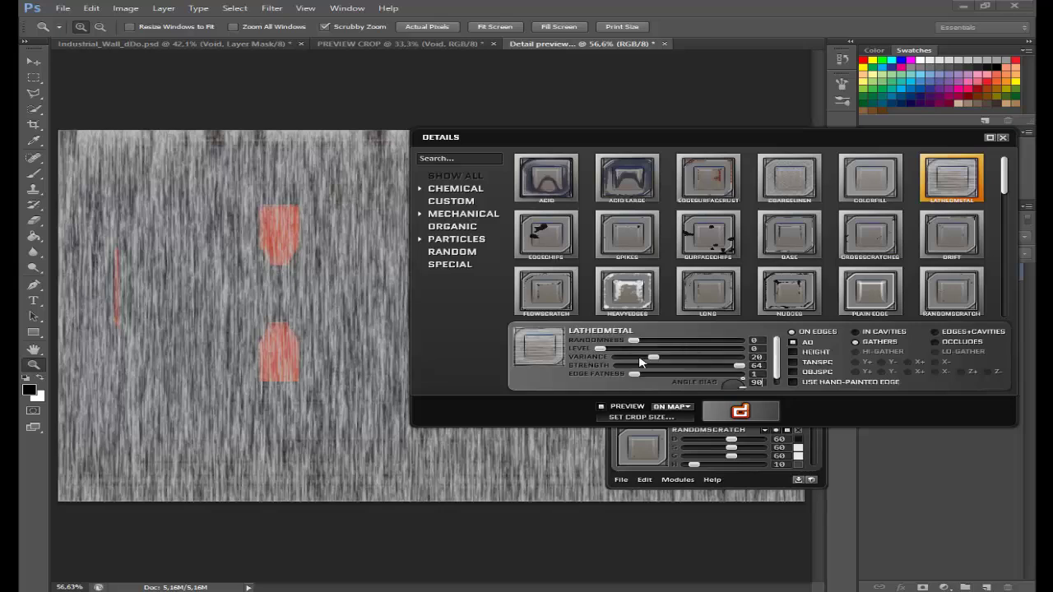
{"action": "left_click_drag", "start_coordinate": [650, 362], "coordinate": [630, 365]}
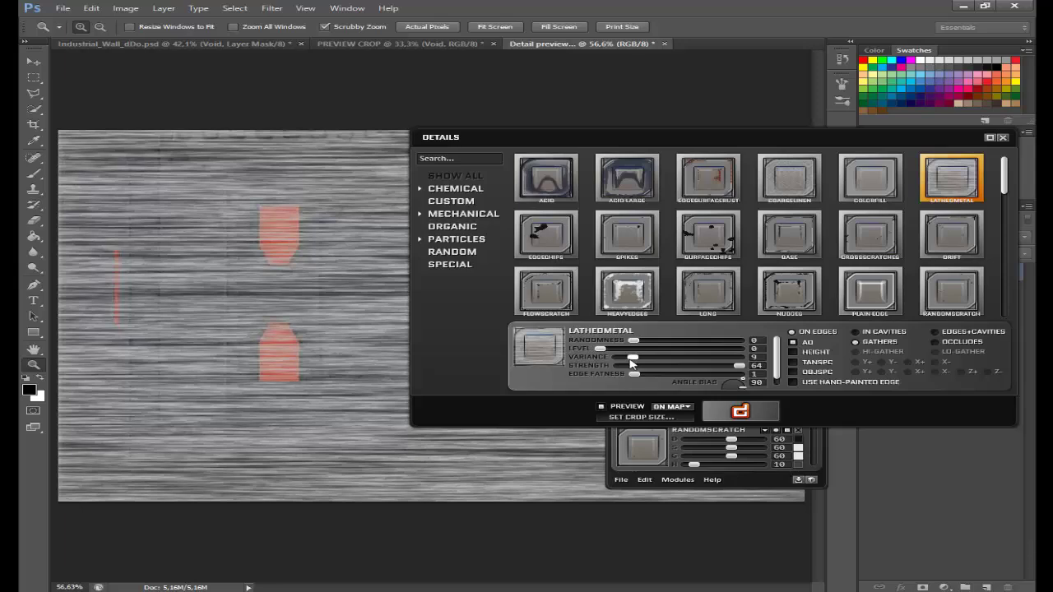
{"action": "left_click", "coordinate": [650, 365]}
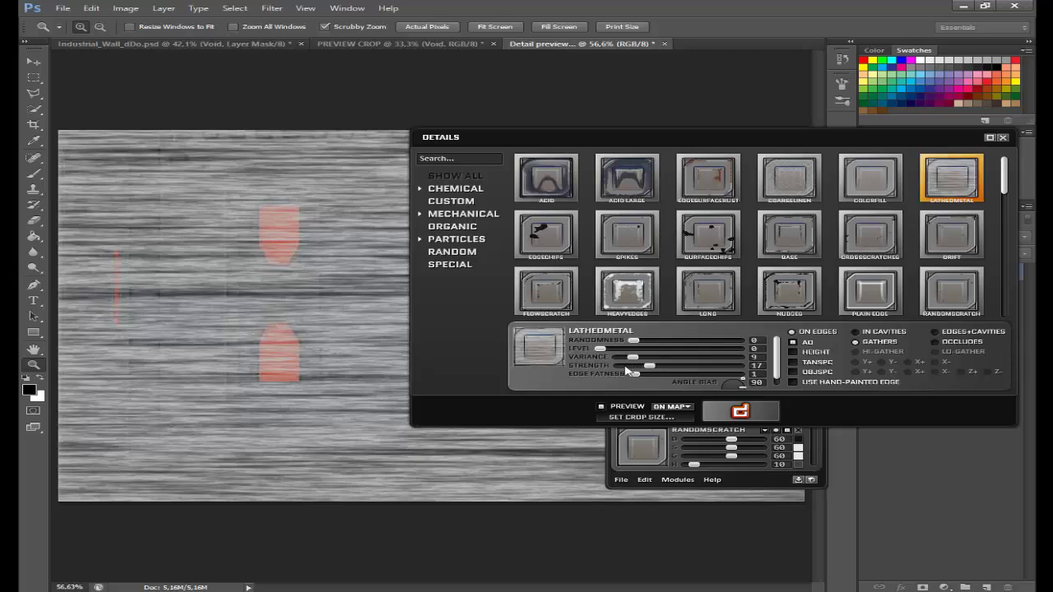
{"action": "left_click", "coordinate": [623, 366]}
{"action": "left_click", "coordinate": [634, 375]}
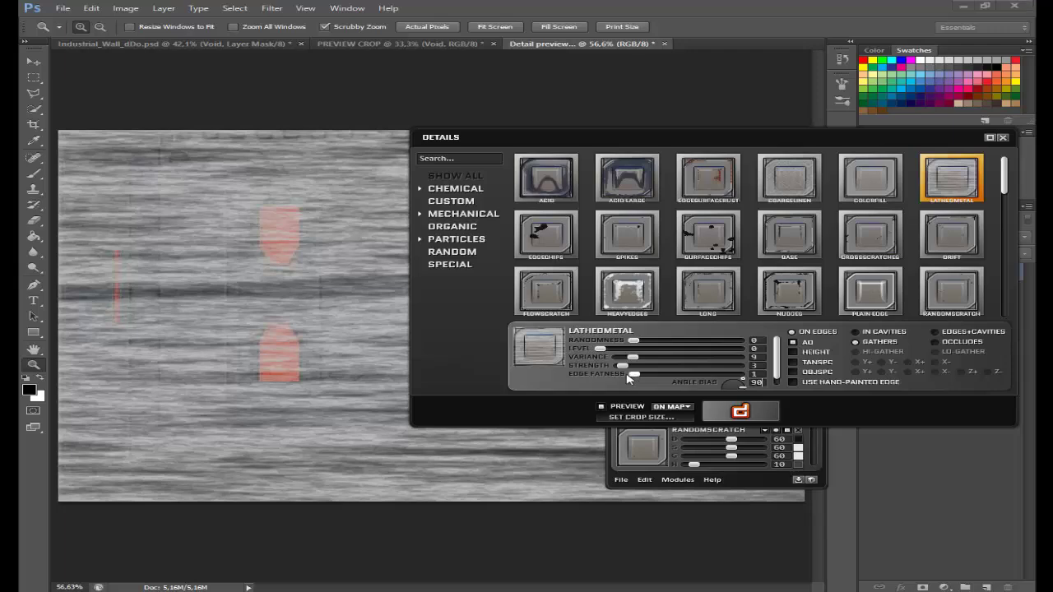
Step: Refresh the preview, raise LEVEL to 21, and set RANDOMNESS to 5
{"action": "left_click", "coordinate": [631, 370]}
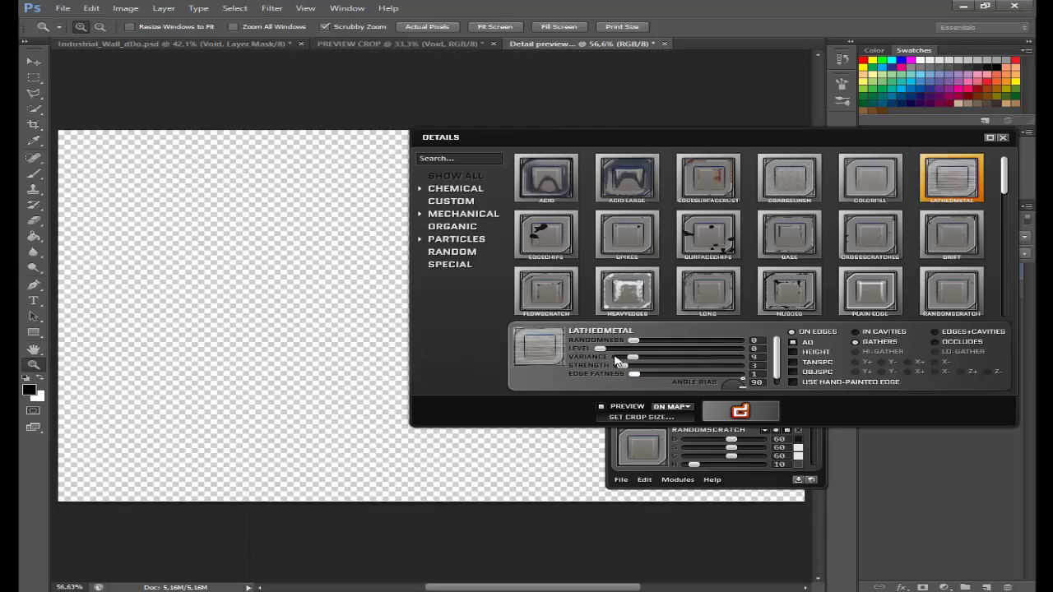
{"action": "left_click_drag", "start_coordinate": [607, 351], "coordinate": [613, 352]}
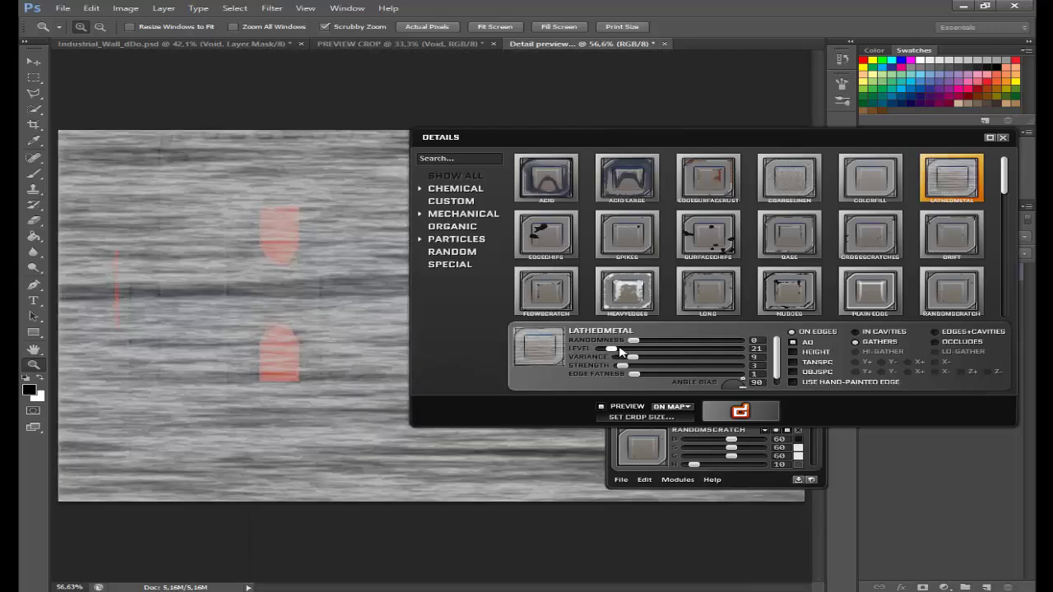
{"action": "left_click_drag", "start_coordinate": [633, 340], "coordinate": [671, 345]}
{"action": "left_click", "coordinate": [758, 340]}
{"action": "key", "text": "BackSpace"}
{"action": "key", "text": "BackSpace"}
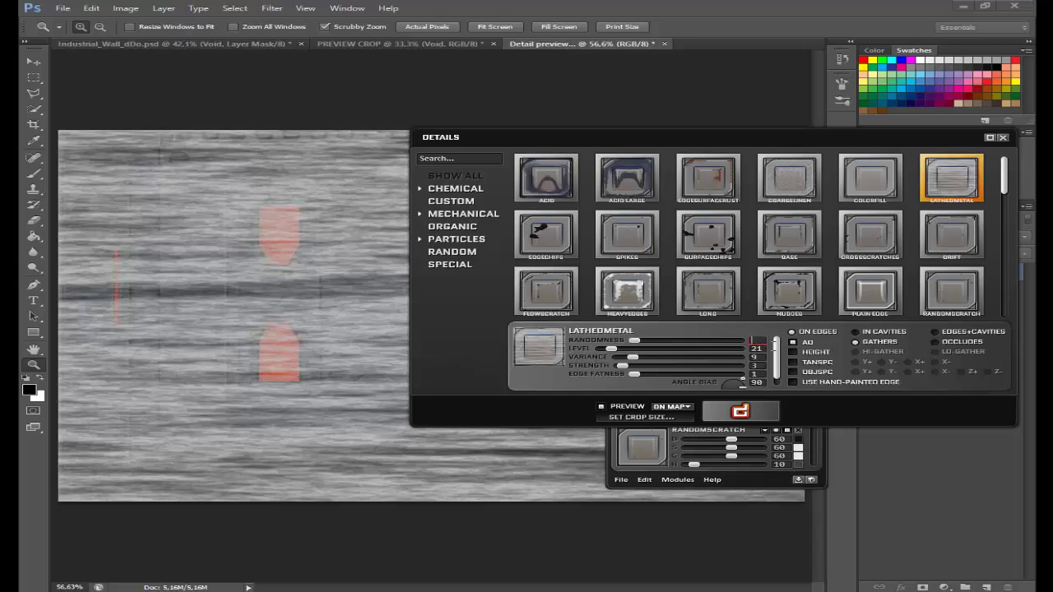
{"action": "type", "text": "25"}
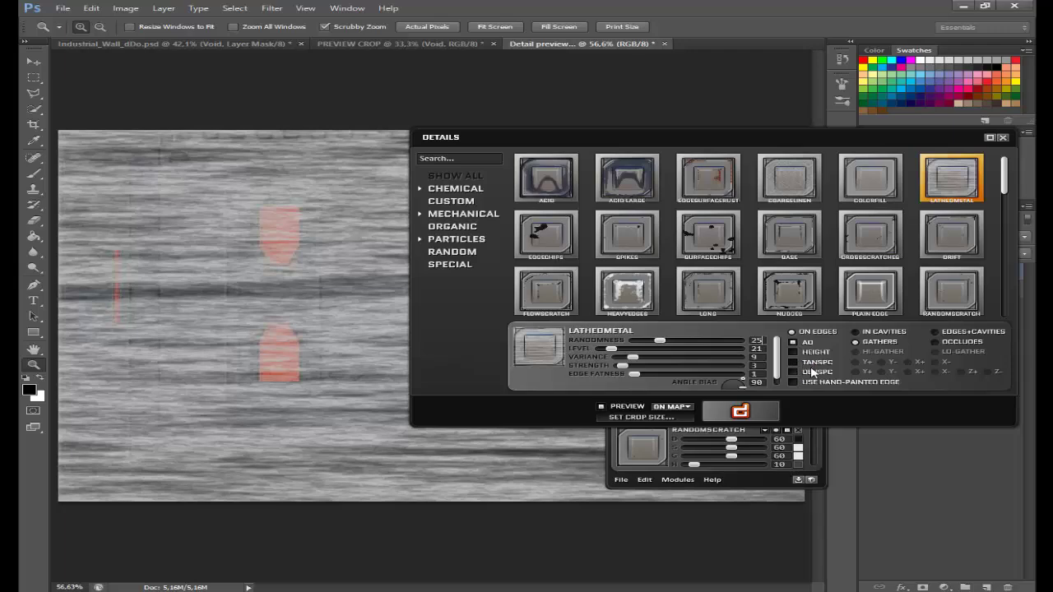
Step: Turn on TANSPC projection and tick OBJSPC for object-space orientation
{"action": "left_click", "coordinate": [811, 368]}
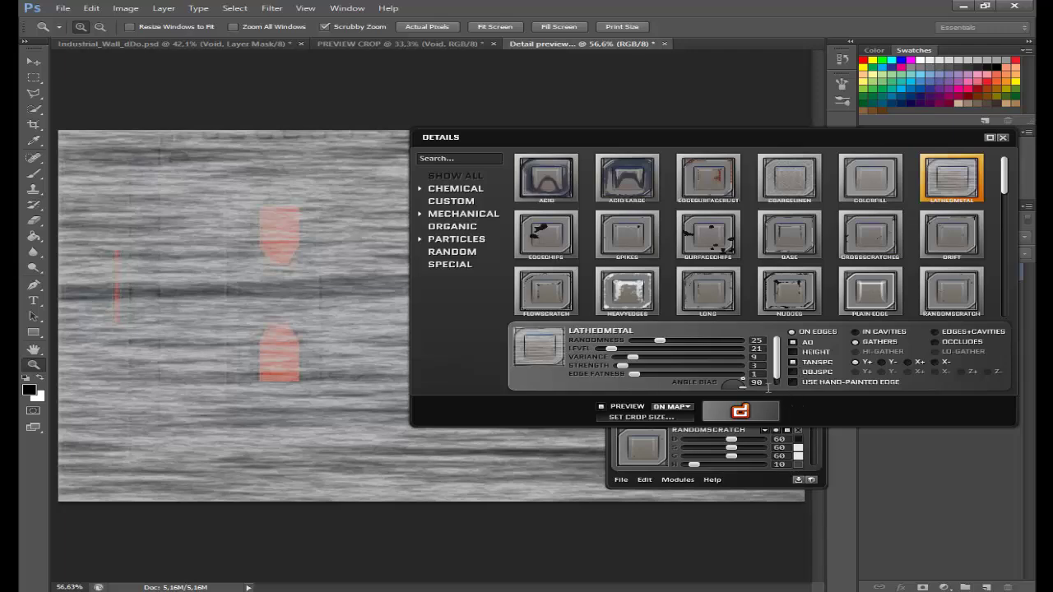
{"action": "scroll", "coordinate": [774, 375], "scroll_direction": "down", "scroll_amount": 1}
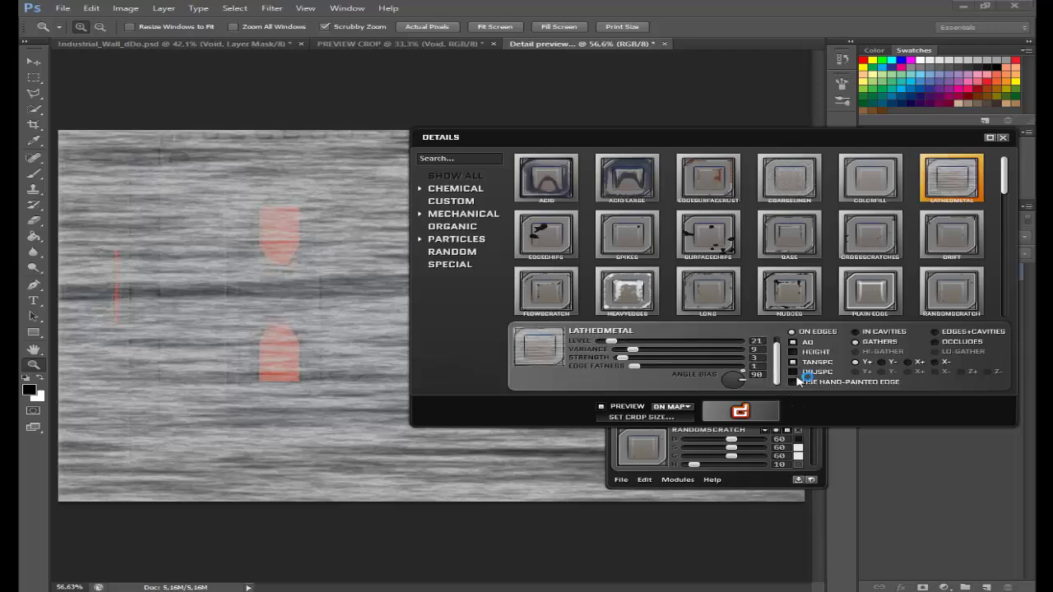
{"action": "left_click", "coordinate": [795, 372]}
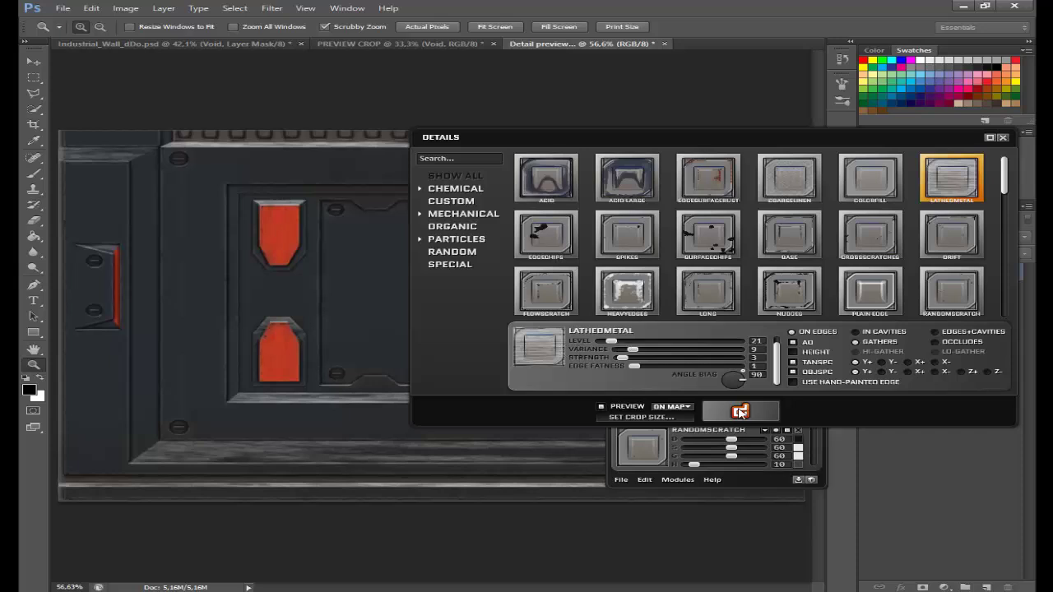
Step: Apply the LathedMetal detail to the wall document from the Details dialog
{"action": "left_click", "coordinate": [737, 414]}
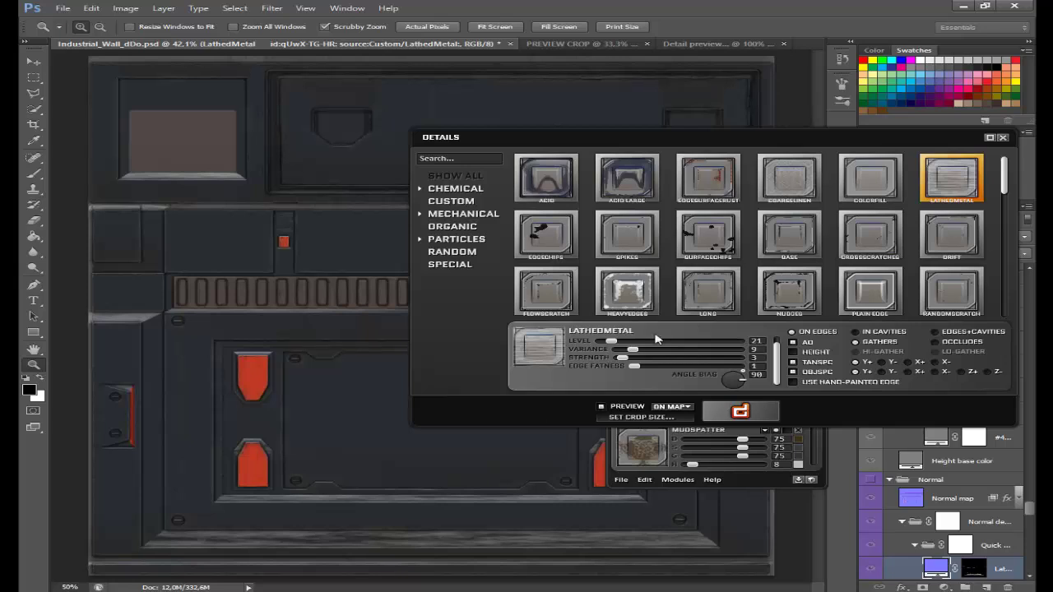
Step: Close the detail library and zoom in on the lower wall panels
{"action": "left_click", "coordinate": [1003, 137]}
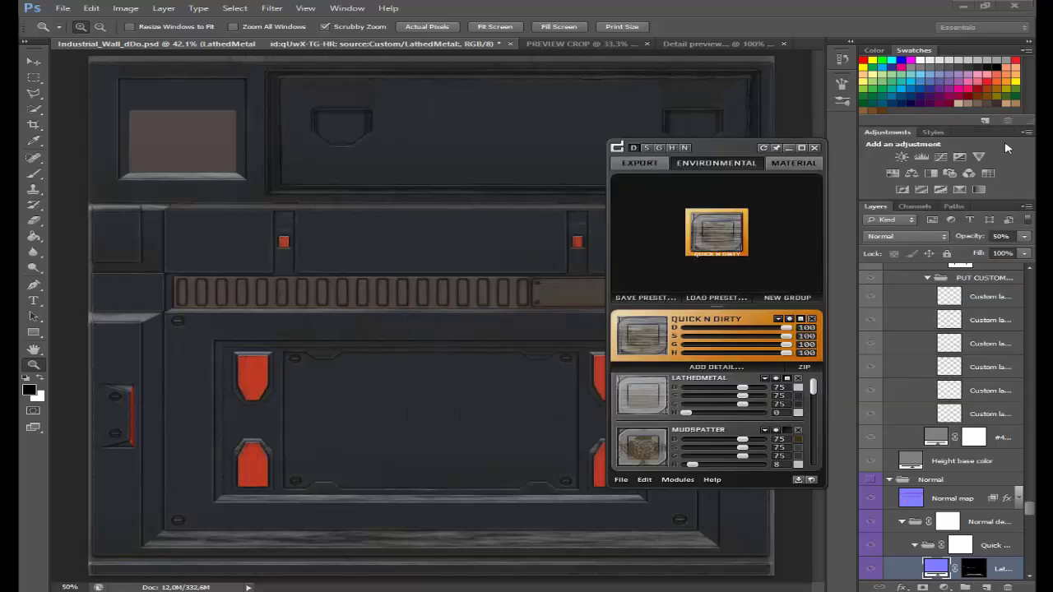
{"action": "left_click_drag", "start_coordinate": [732, 154], "coordinate": [424, 105]}
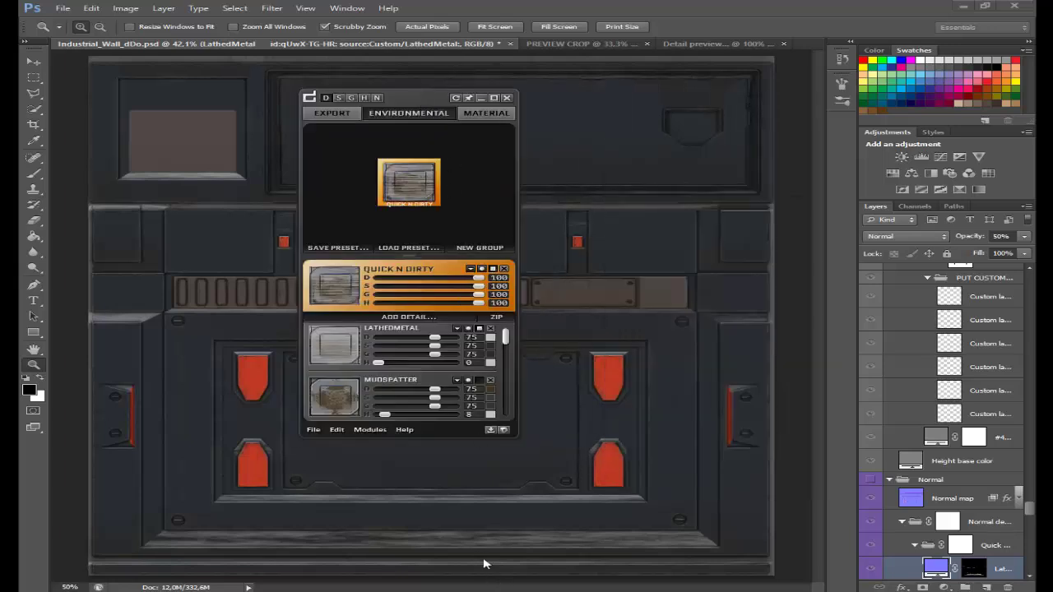
{"action": "mouse_move", "coordinate": [385, 525]}
{"action": "left_mouse_down"}
{"action": "mouse_move", "coordinate": [448, 490]}
{"action": "mouse_move", "coordinate": [465, 494]}
{"action": "left_mouse_up"}
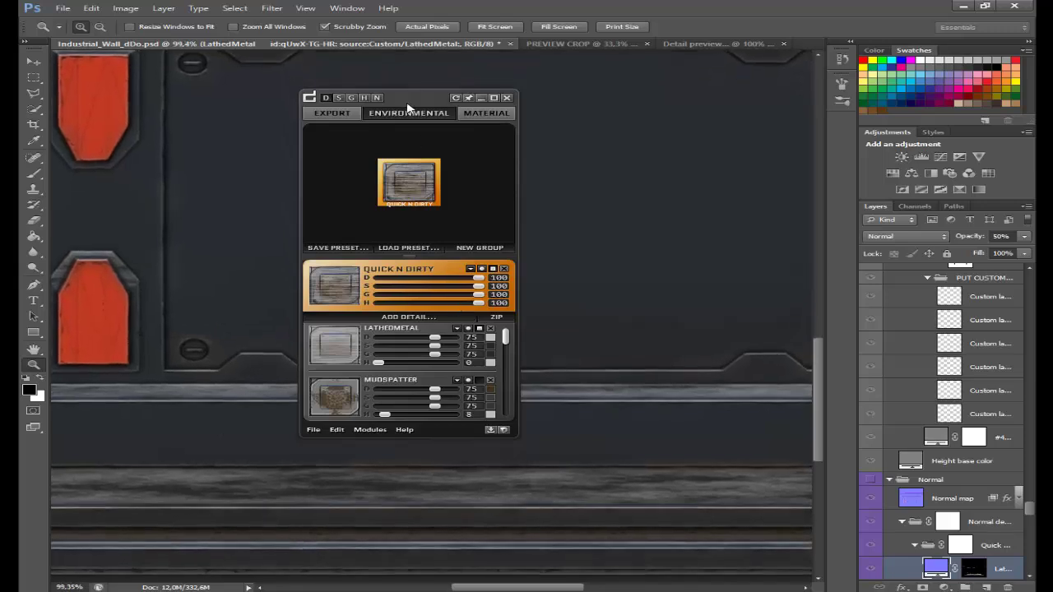
{"action": "left_click_drag", "start_coordinate": [407, 105], "coordinate": [520, 31]}
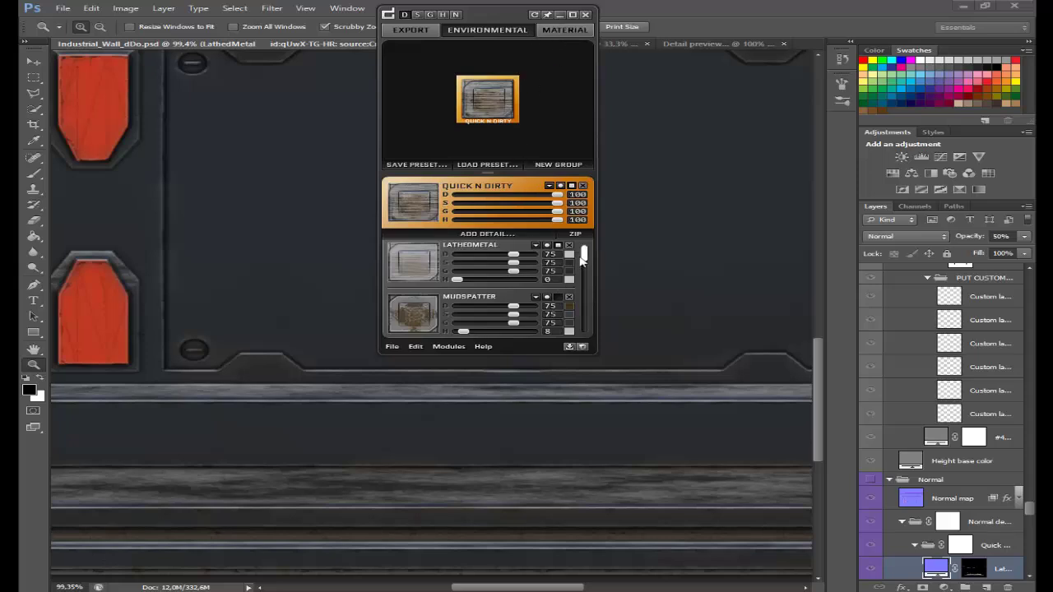
Step: Set the LathedMetal diffuse strength to 36 and open its diffuse colour picker
{"action": "left_click", "coordinate": [473, 255]}
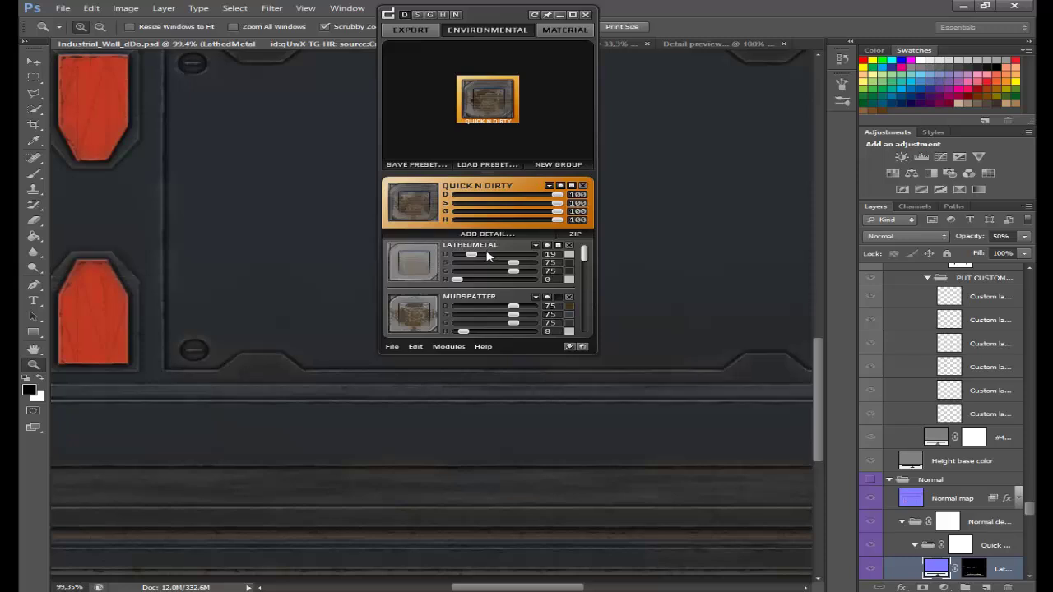
{"action": "left_click", "coordinate": [487, 255]}
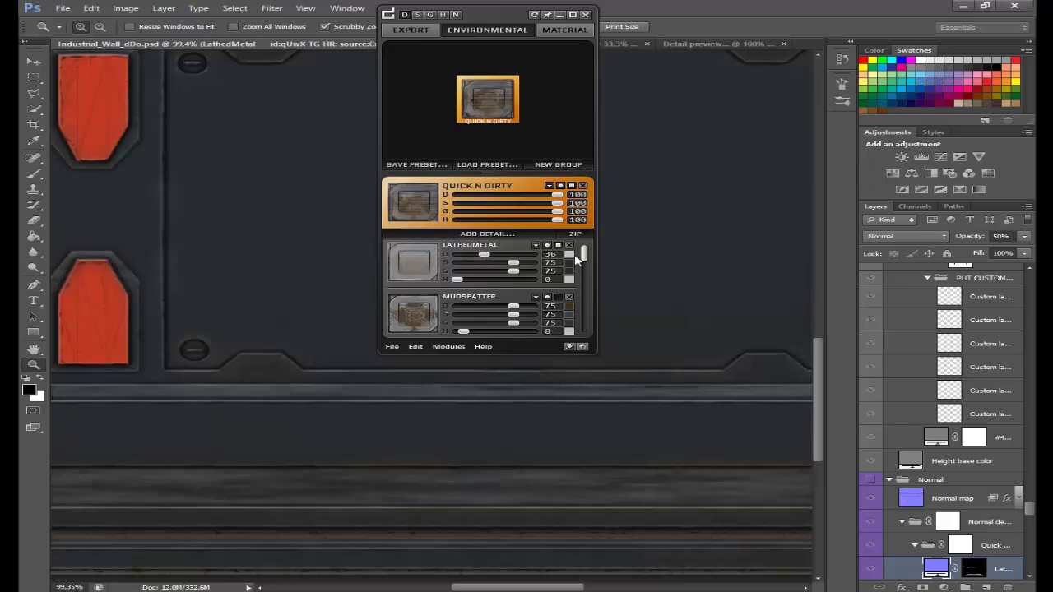
{"action": "left_click", "coordinate": [571, 255]}
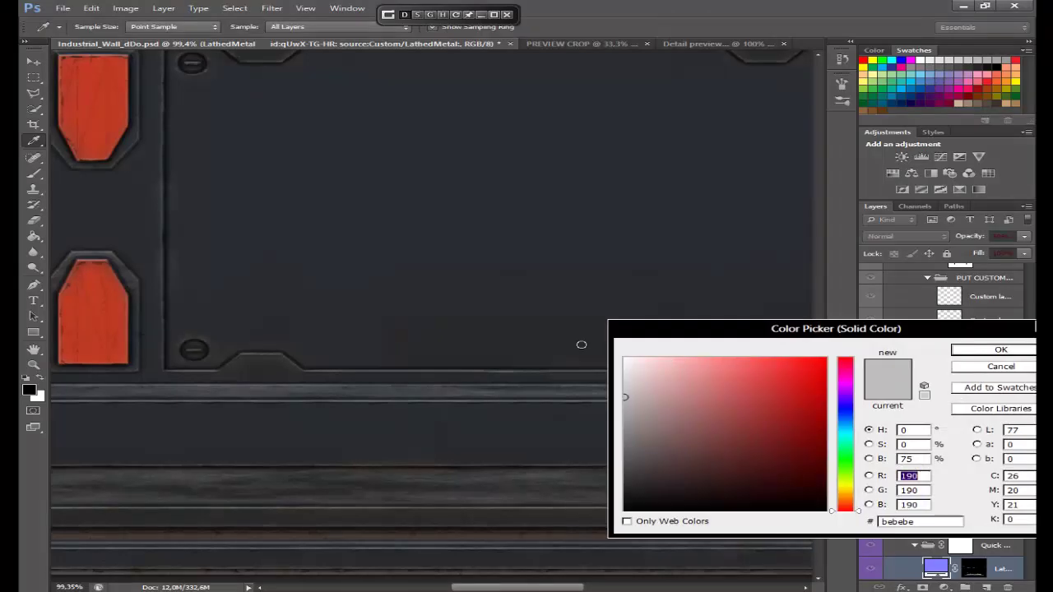
Step: Sample a dark colour from the wall and settle on dark blue-grey 1b2128 for LathedMetal diffuse
{"action": "left_click", "coordinate": [500, 342]}
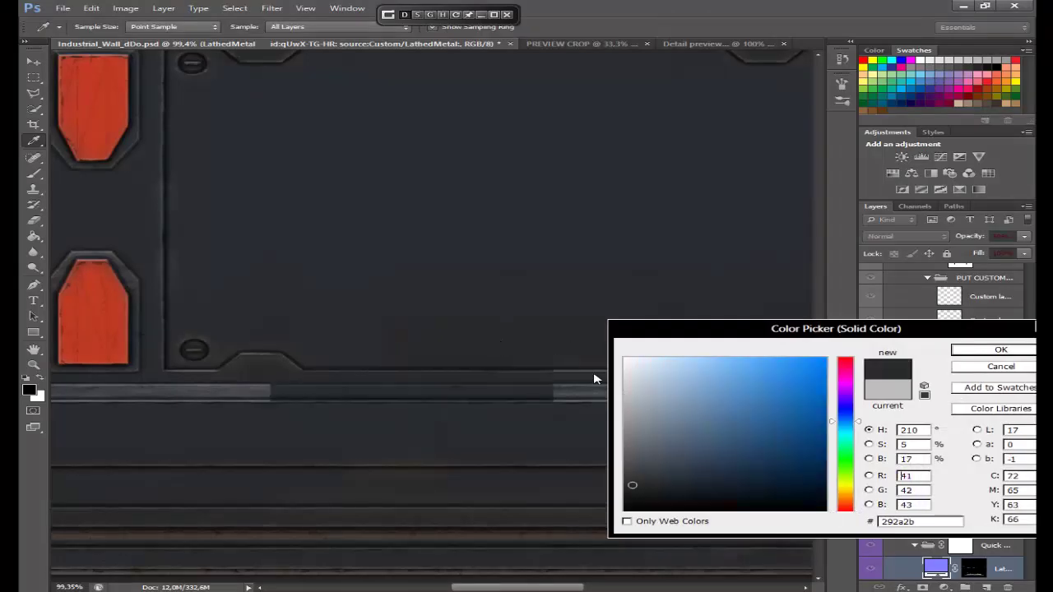
{"action": "mouse_move", "coordinate": [658, 448]}
{"action": "left_mouse_down"}
{"action": "mouse_move", "coordinate": [655, 430]}
{"action": "mouse_move", "coordinate": [643, 524]}
{"action": "left_mouse_up"}
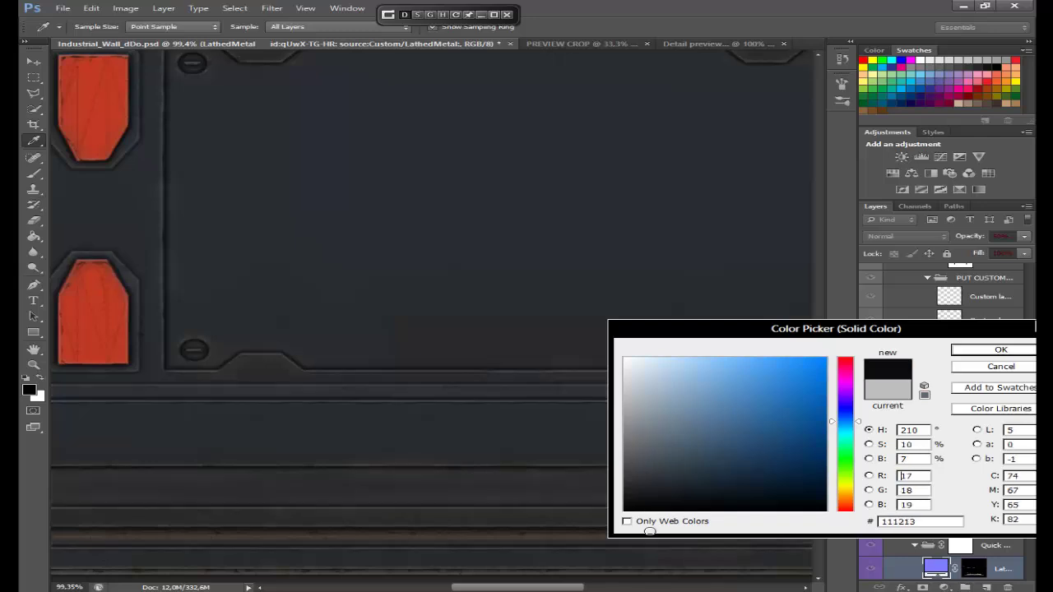
{"action": "key", "text": "Tab"}
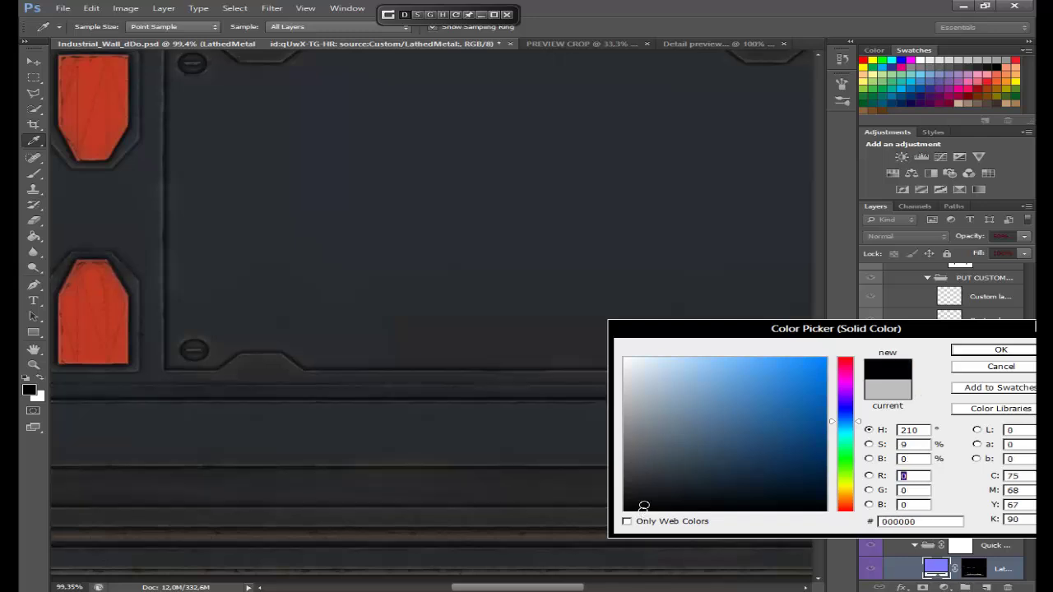
{"action": "left_click_drag", "start_coordinate": [682, 489], "coordinate": [691, 487]}
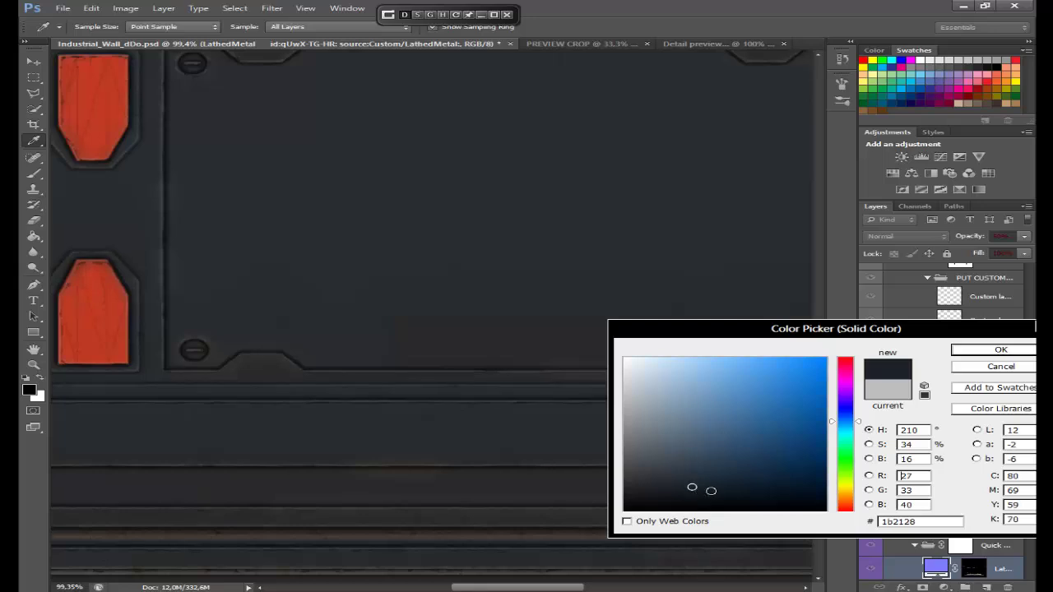
Step: Confirm the colour, fit the wall on screen, and set LathedMetal specular to 80 and height to 44
{"action": "left_click", "coordinate": [1000, 350]}
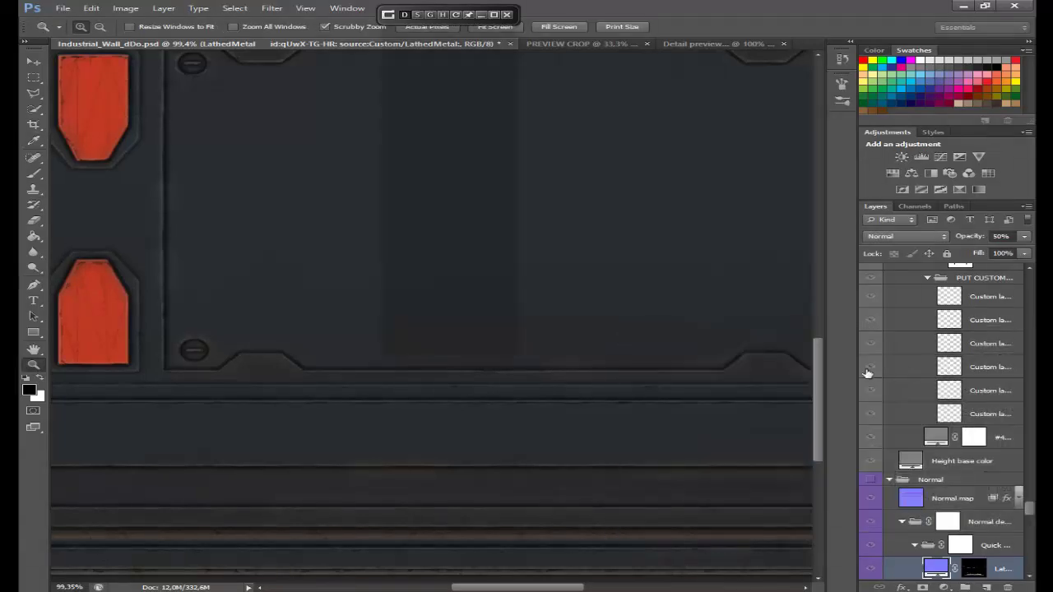
{"action": "right_click", "coordinate": [726, 313]}
{"action": "left_click", "coordinate": [729, 320]}
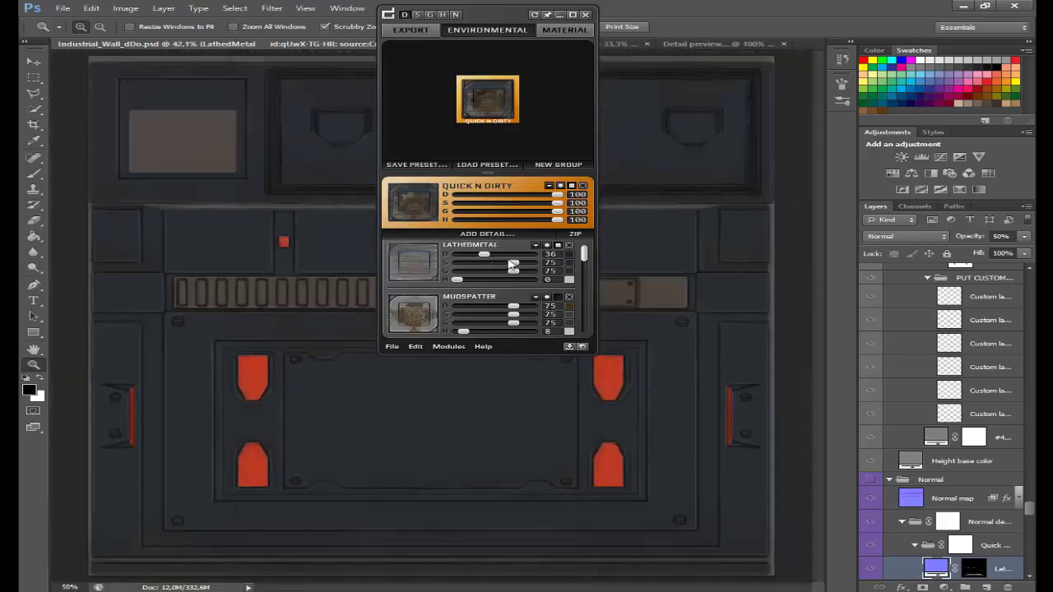
{"action": "mouse_move", "coordinate": [513, 262]}
{"action": "left_mouse_down"}
{"action": "mouse_move", "coordinate": [485, 268]}
{"action": "mouse_move", "coordinate": [516, 262]}
{"action": "mouse_move", "coordinate": [491, 284]}
{"action": "left_mouse_up"}
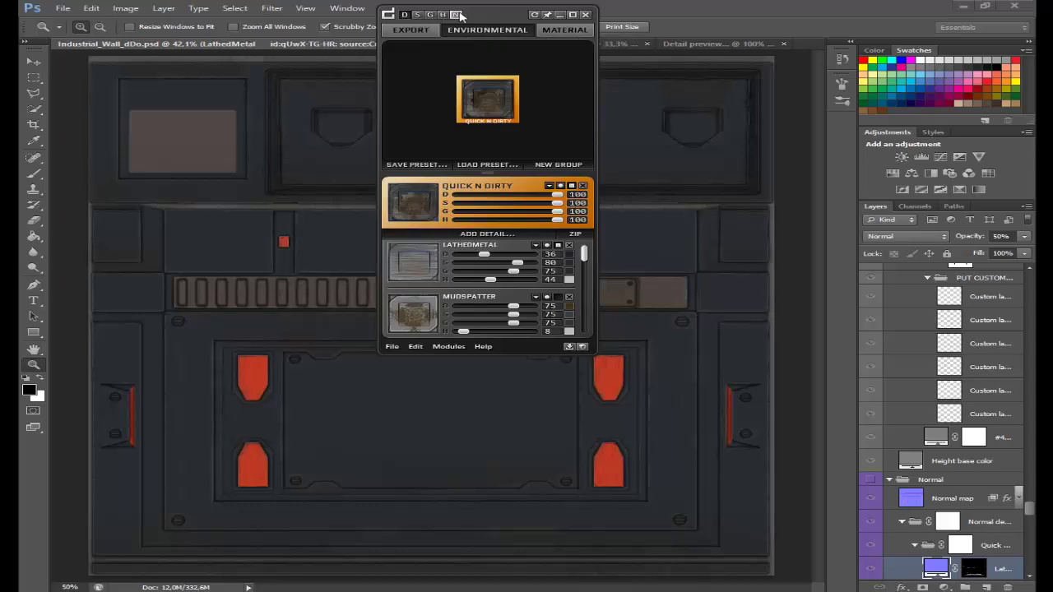
{"action": "left_click_drag", "start_coordinate": [499, 18], "coordinate": [764, 134]}
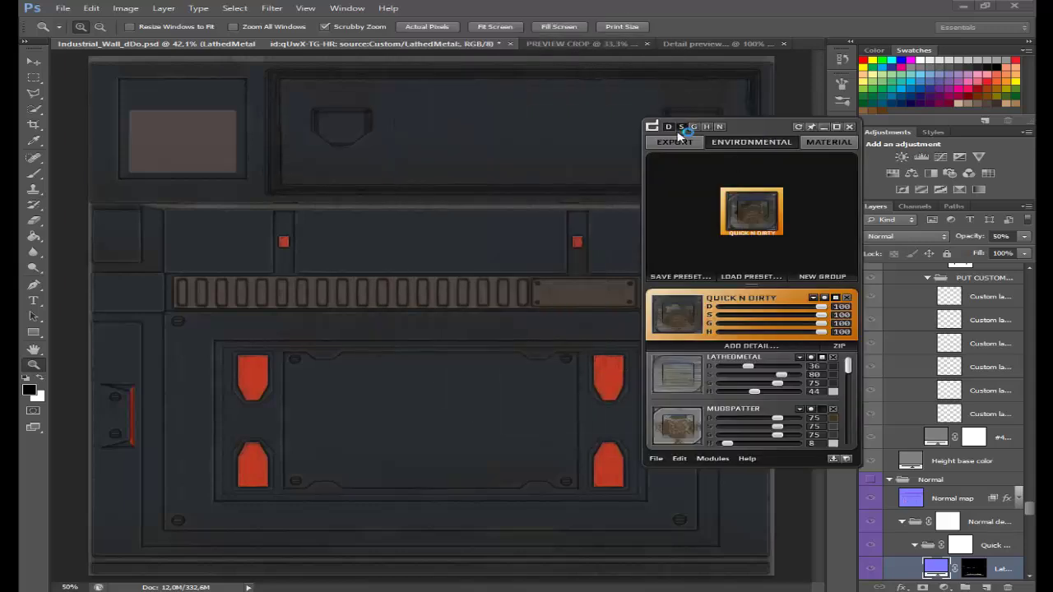
Step: In the specular view's Material settings, give the accent plates a warm light grey b39e98
{"action": "left_click", "coordinate": [681, 128]}
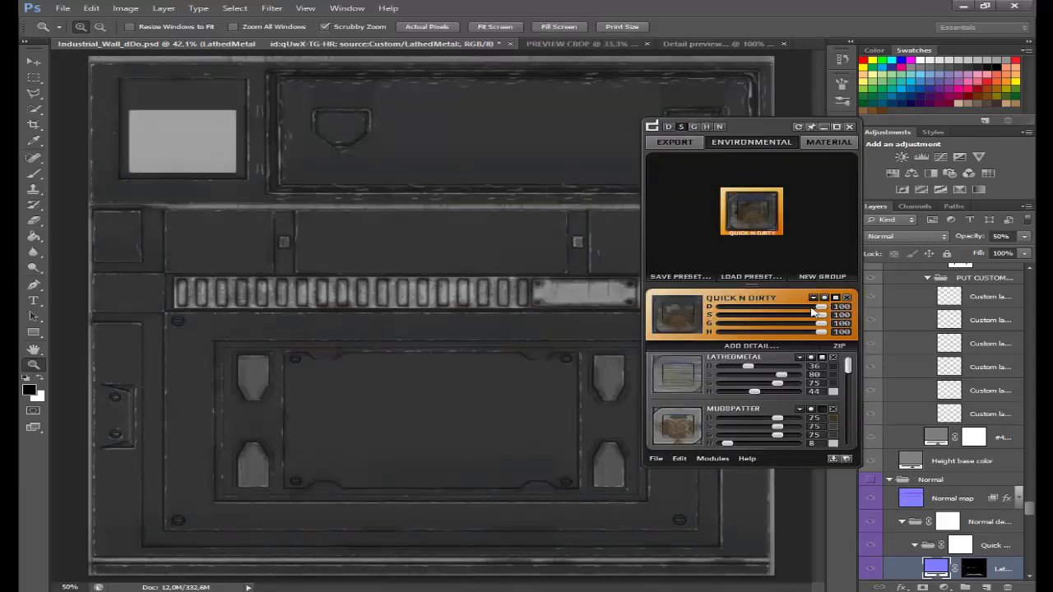
{"action": "left_click", "coordinate": [842, 146]}
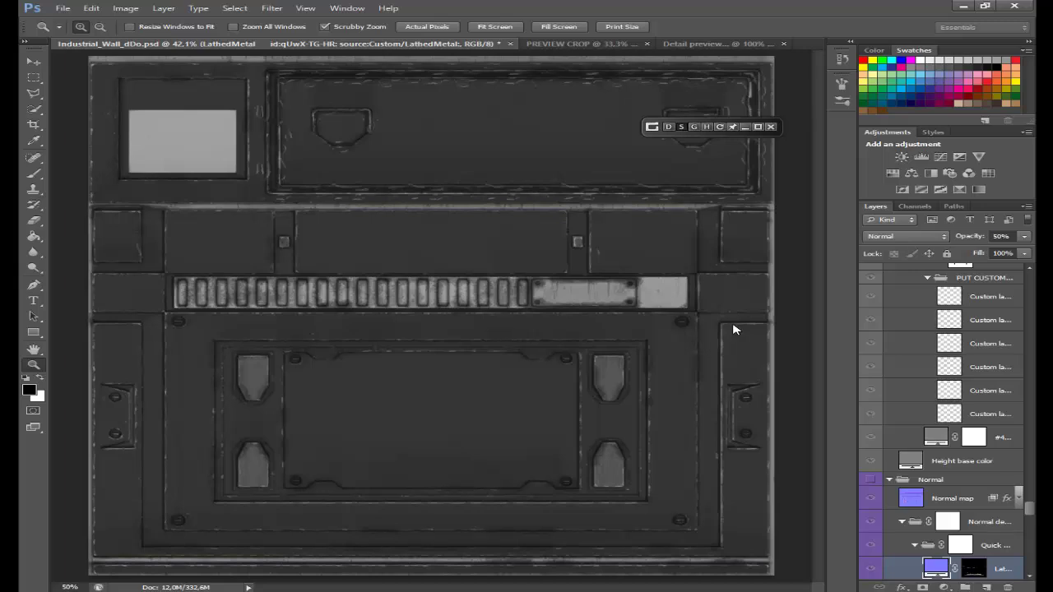
{"action": "mouse_move", "coordinate": [658, 436]}
{"action": "left_mouse_down"}
{"action": "mouse_move", "coordinate": [648, 444]}
{"action": "mouse_move", "coordinate": [722, 399]}
{"action": "left_mouse_up"}
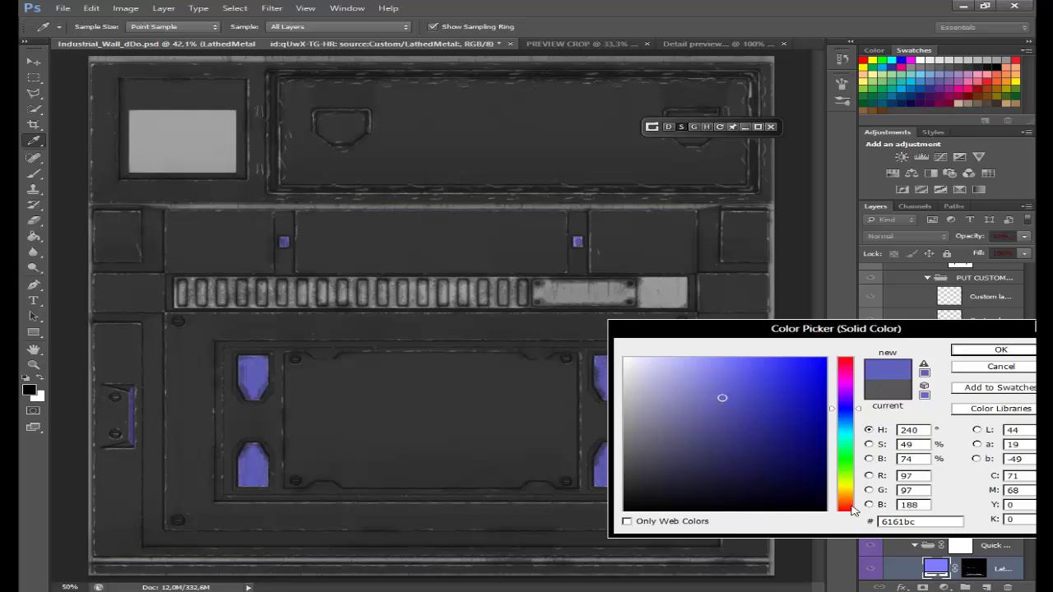
{"action": "left_click", "coordinate": [851, 510]}
{"action": "mouse_move", "coordinate": [722, 417]}
{"action": "left_mouse_down"}
{"action": "mouse_move", "coordinate": [669, 420]}
{"action": "mouse_move", "coordinate": [654, 403]}
{"action": "left_mouse_up"}
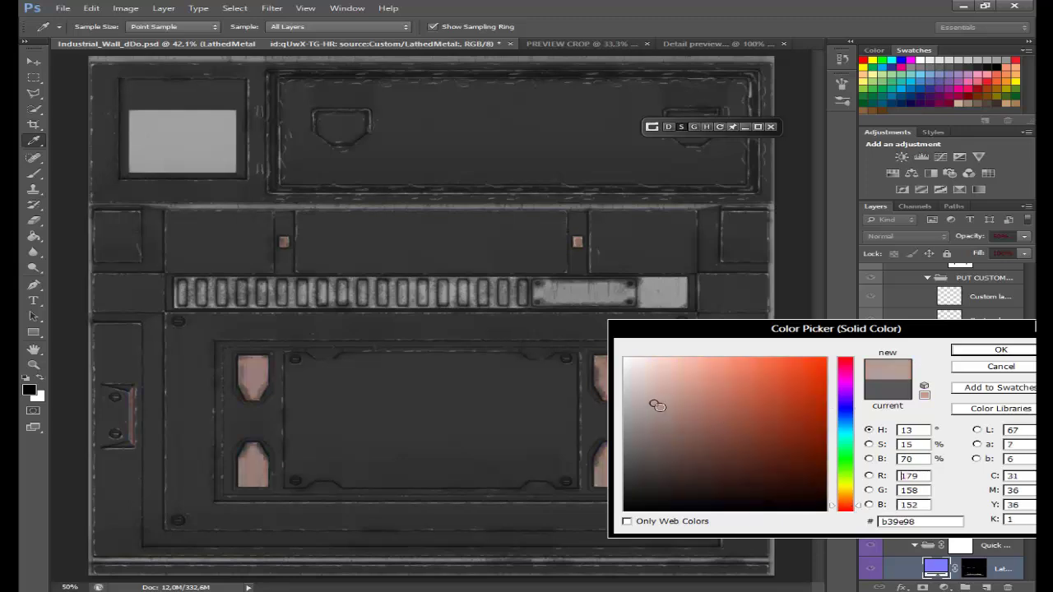
{"action": "left_click", "coordinate": [1002, 352]}
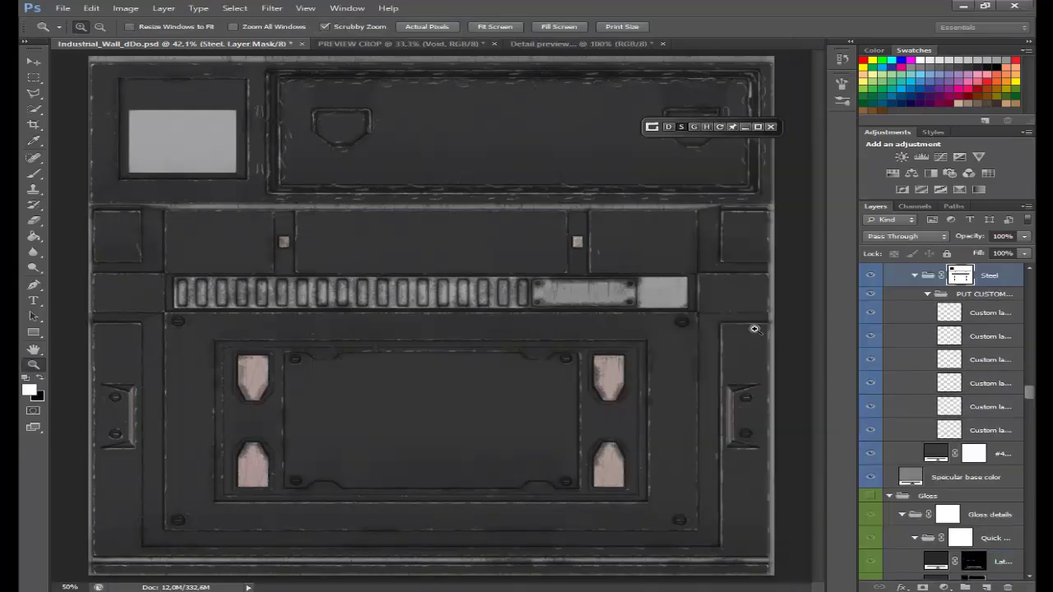
Step: Set the Steel material's specular colour to blue-grey 5f656d
{"action": "left_click", "coordinate": [851, 421]}
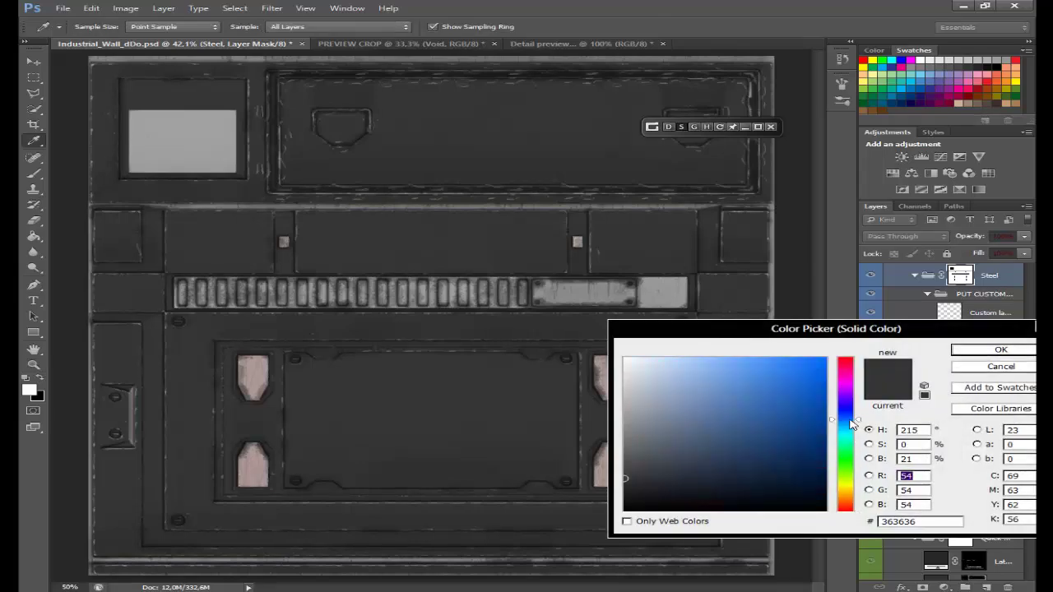
{"action": "mouse_move", "coordinate": [643, 454]}
{"action": "left_mouse_down"}
{"action": "mouse_move", "coordinate": [642, 417]}
{"action": "mouse_move", "coordinate": [651, 448]}
{"action": "left_mouse_up"}
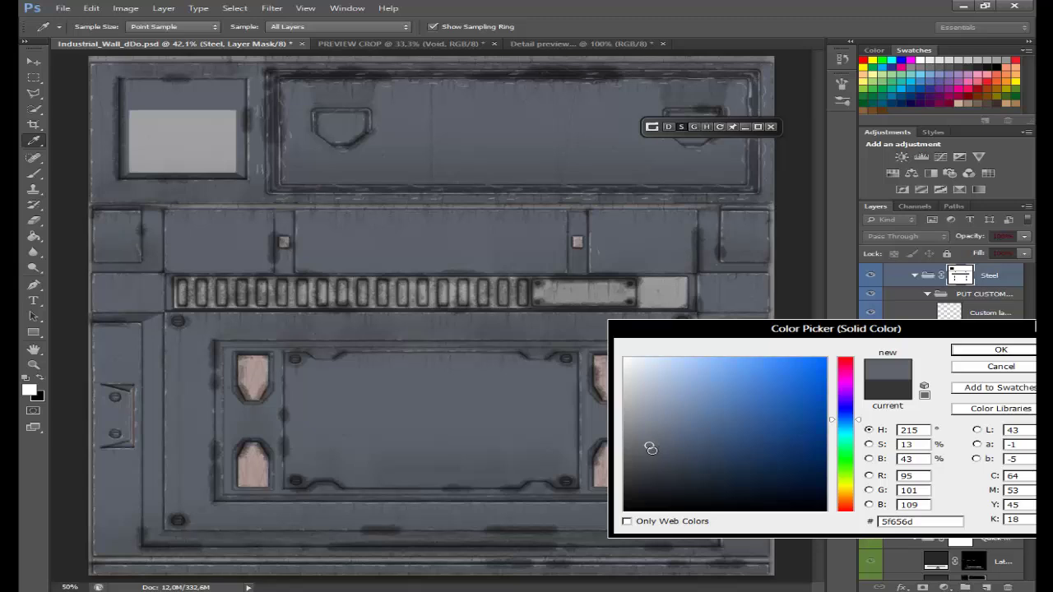
{"action": "left_click", "coordinate": [962, 352]}
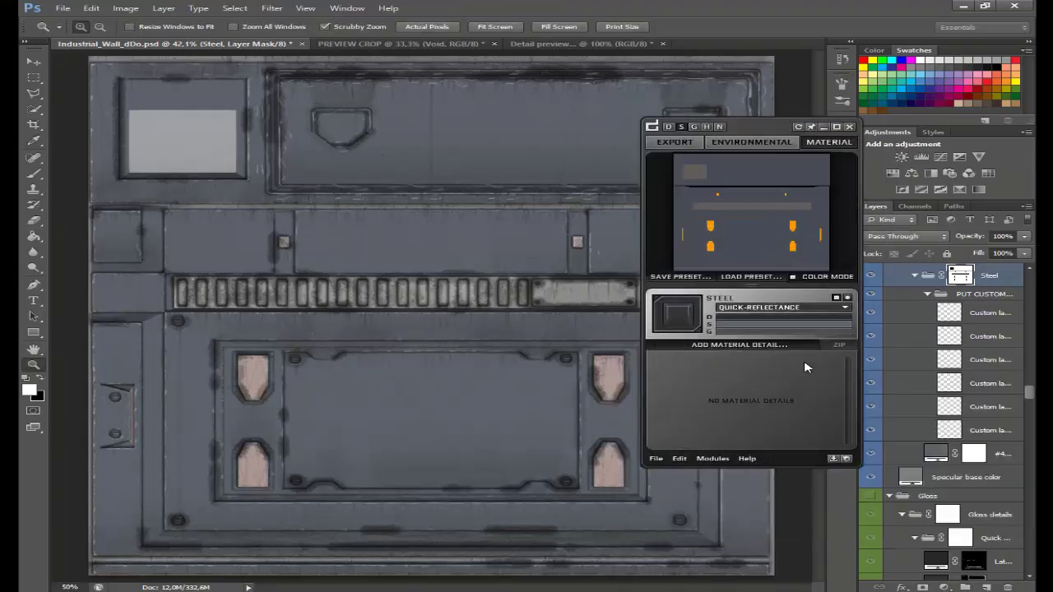
Step: Select the Void material and set its specular colour to dark reddish-grey 615656
{"action": "left_click", "coordinate": [765, 191]}
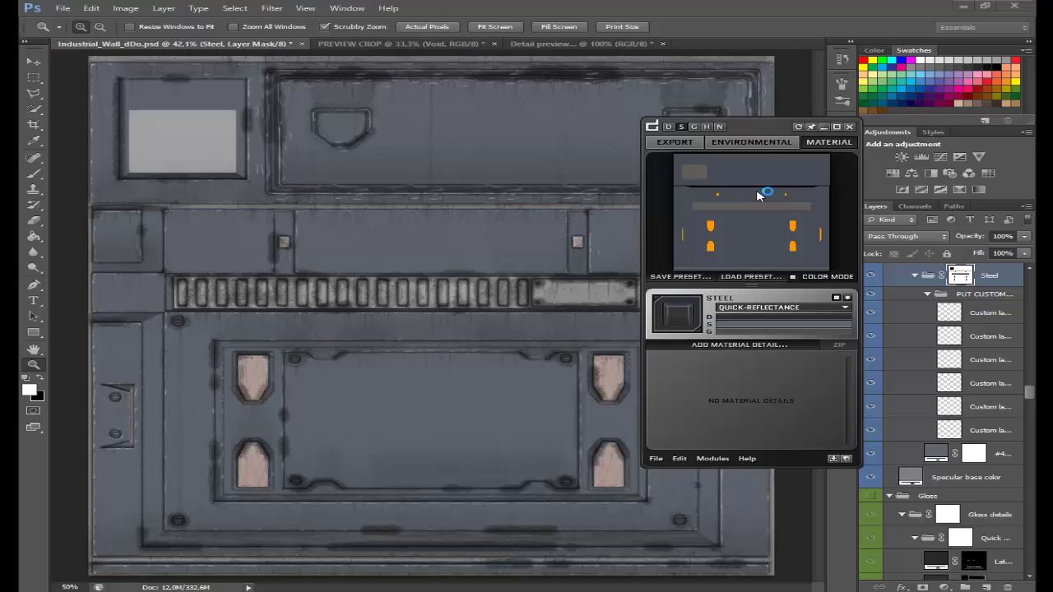
{"action": "left_click", "coordinate": [738, 326]}
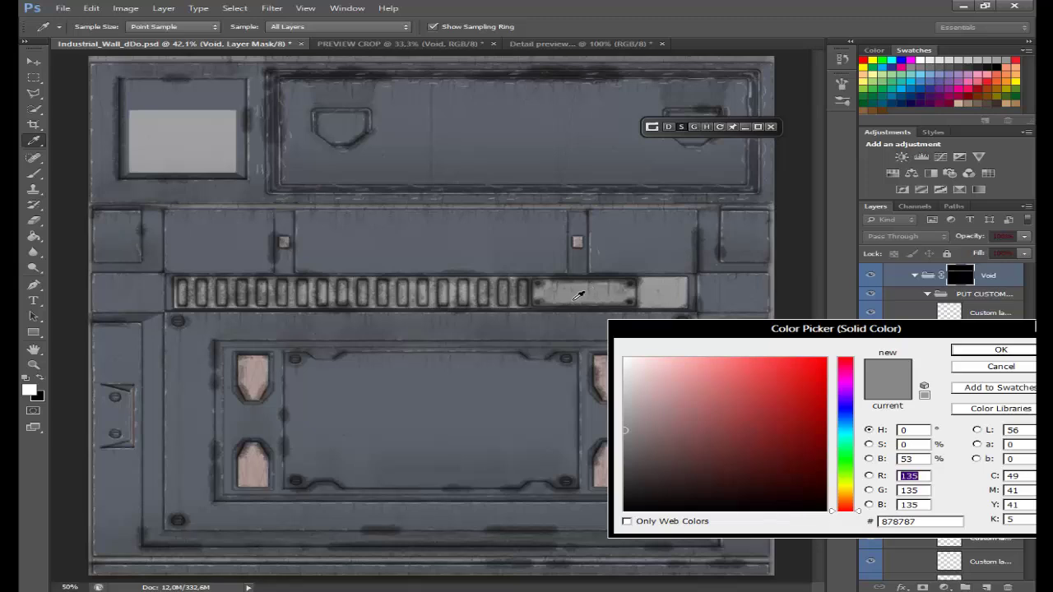
{"action": "left_click", "coordinate": [581, 301]}
{"action": "left_click_drag", "start_coordinate": [642, 438], "coordinate": [645, 452]}
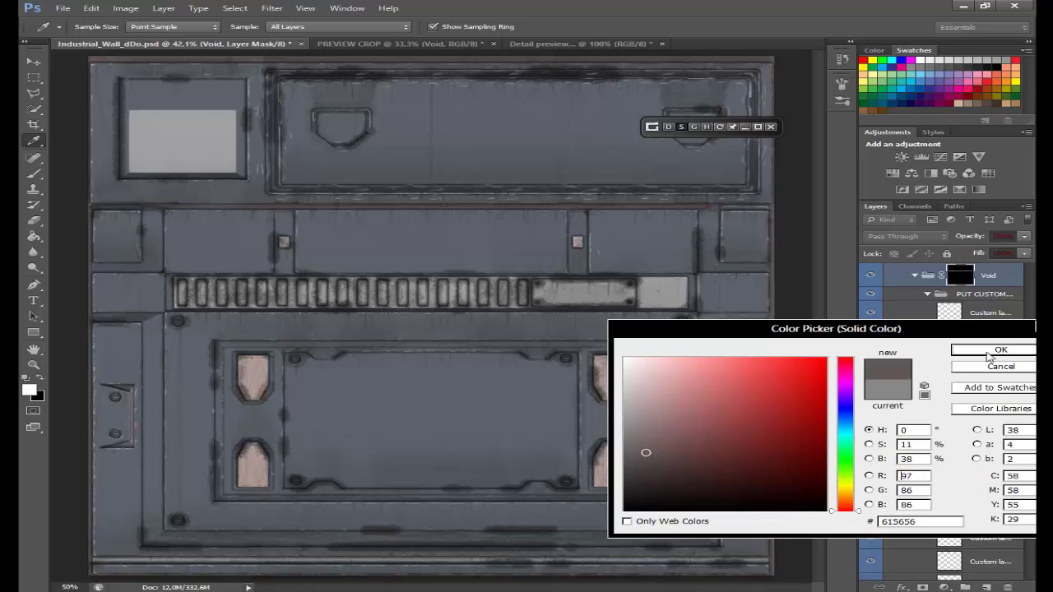
{"action": "left_click", "coordinate": [998, 349]}
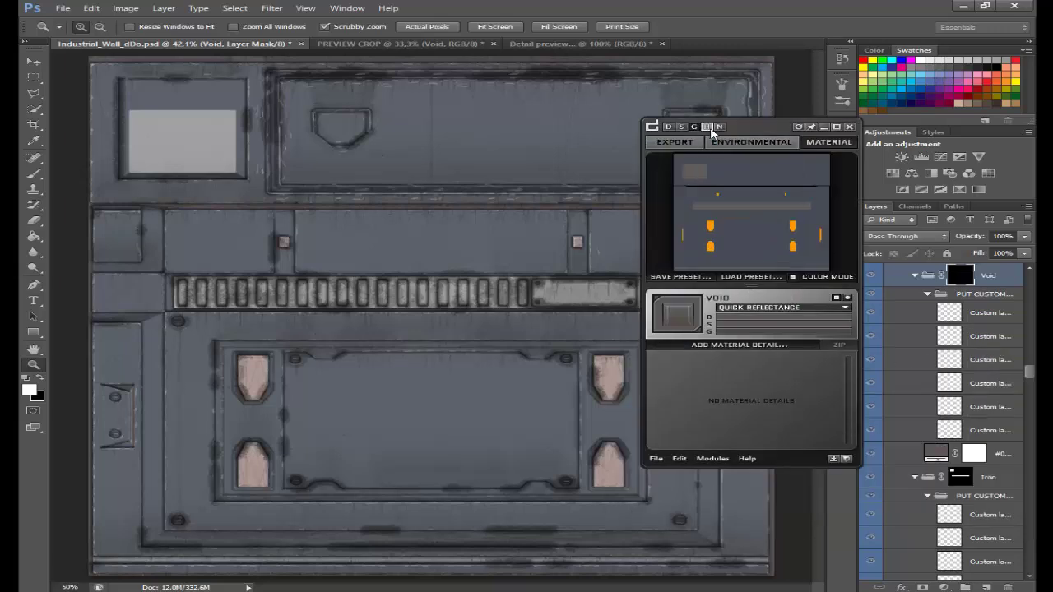
Step: Cycle through the height and normal maps, then display the wall's diffuse colour map
{"action": "left_click", "coordinate": [709, 128]}
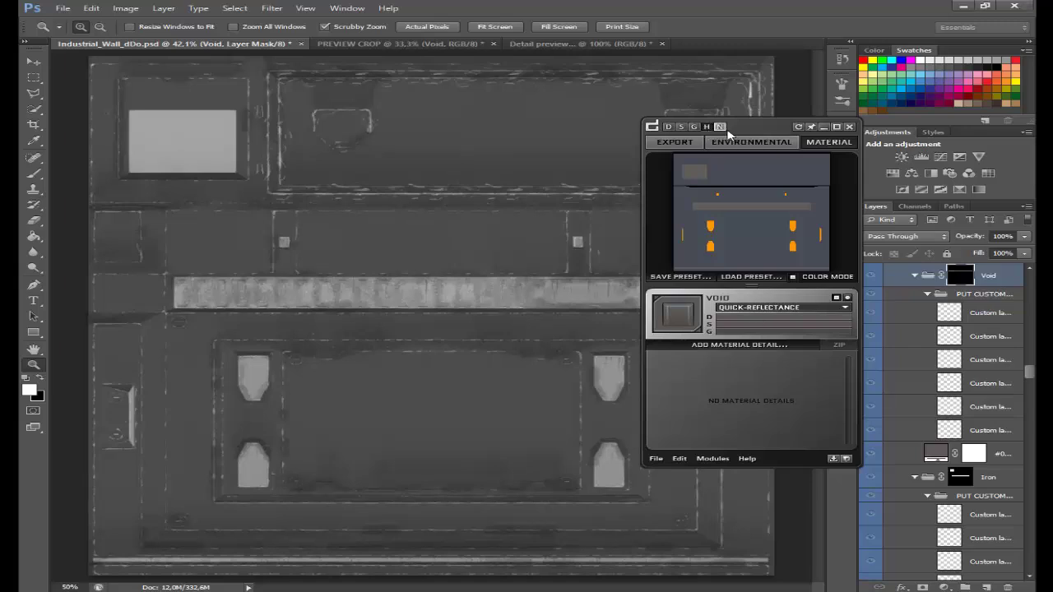
{"action": "left_click", "coordinate": [725, 129]}
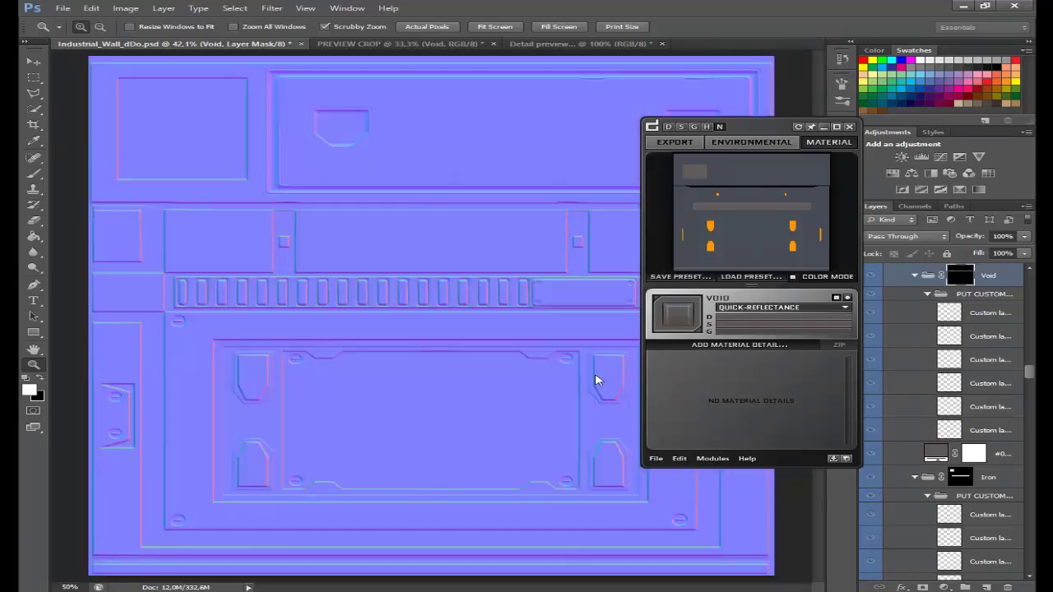
{"action": "left_click", "coordinate": [668, 126]}
{"action": "left_click_drag", "start_coordinate": [778, 131], "coordinate": [682, 114]}
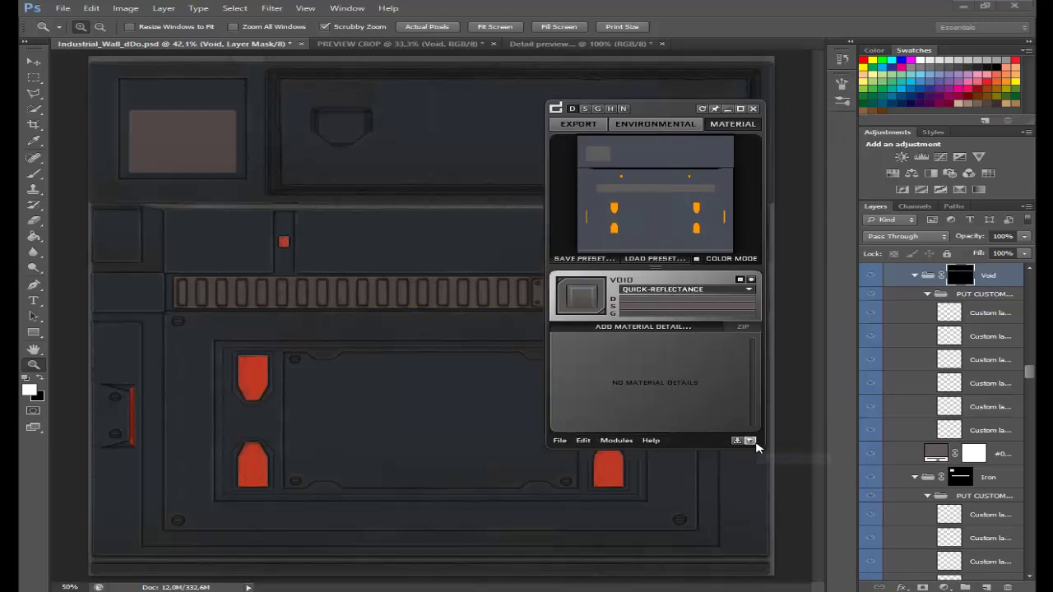
{"action": "mouse_move", "coordinate": [672, 115]}
{"action": "left_mouse_down"}
{"action": "mouse_move", "coordinate": [766, 166]}
{"action": "mouse_move", "coordinate": [806, 148]}
{"action": "left_mouse_up"}
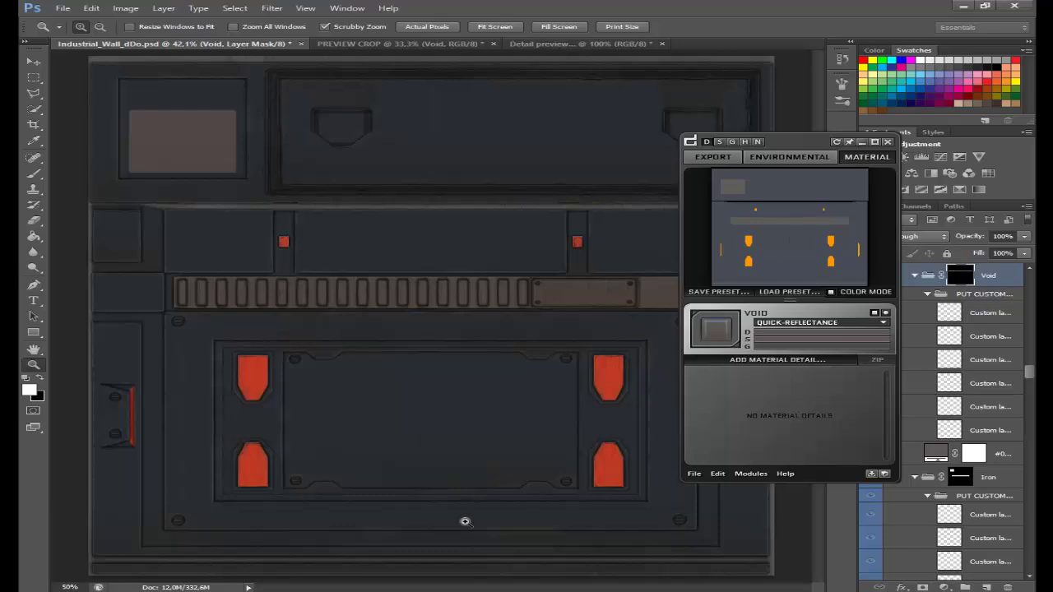
Step: Zoom in to inspect the wall texture up close, then fit it back on screen
{"action": "left_click_drag", "start_coordinate": [438, 539], "coordinate": [489, 536]}
{"action": "scroll", "coordinate": [404, 430], "scroll_direction": "down", "scroll_amount": 3}
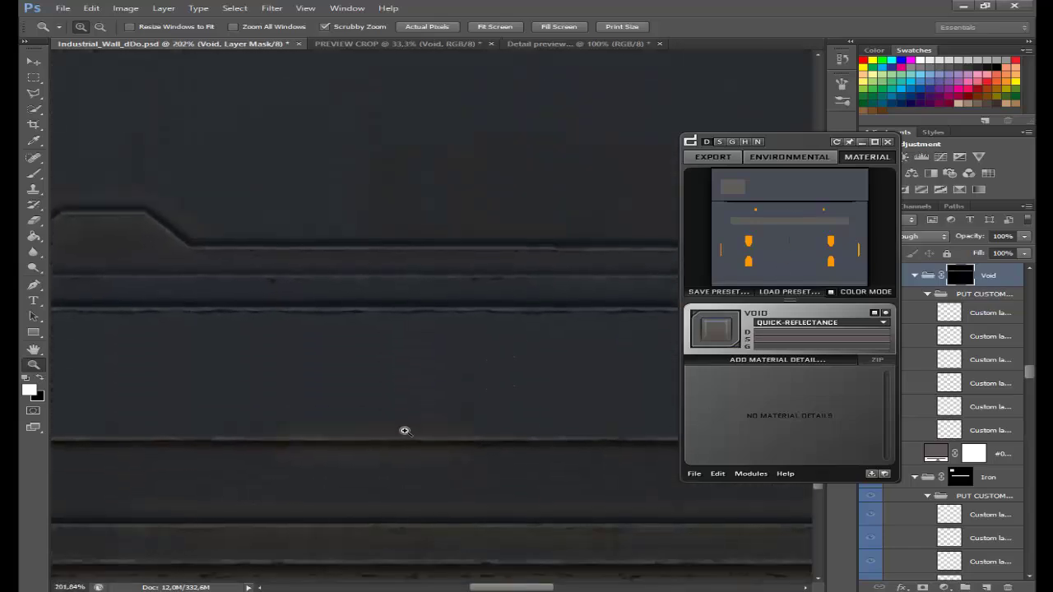
{"action": "scroll", "coordinate": [403, 430], "scroll_direction": "down", "scroll_amount": 2}
{"action": "scroll", "coordinate": [460, 422], "scroll_direction": "down", "scroll_amount": 3}
{"action": "left_click_drag", "start_coordinate": [460, 422], "coordinate": [490, 415]}
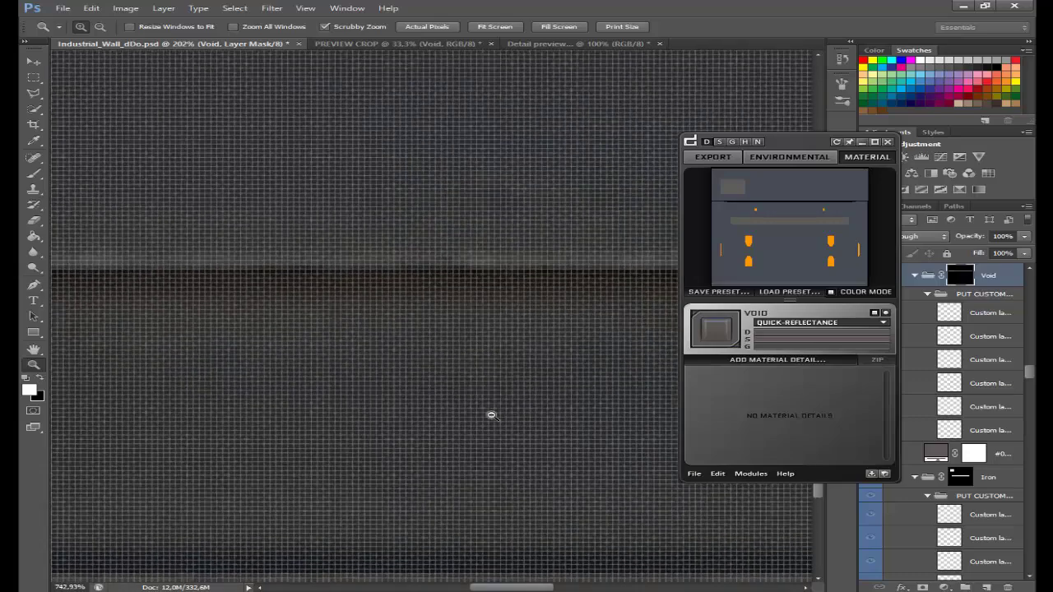
{"action": "left_click_drag", "start_coordinate": [436, 275], "coordinate": [391, 275]}
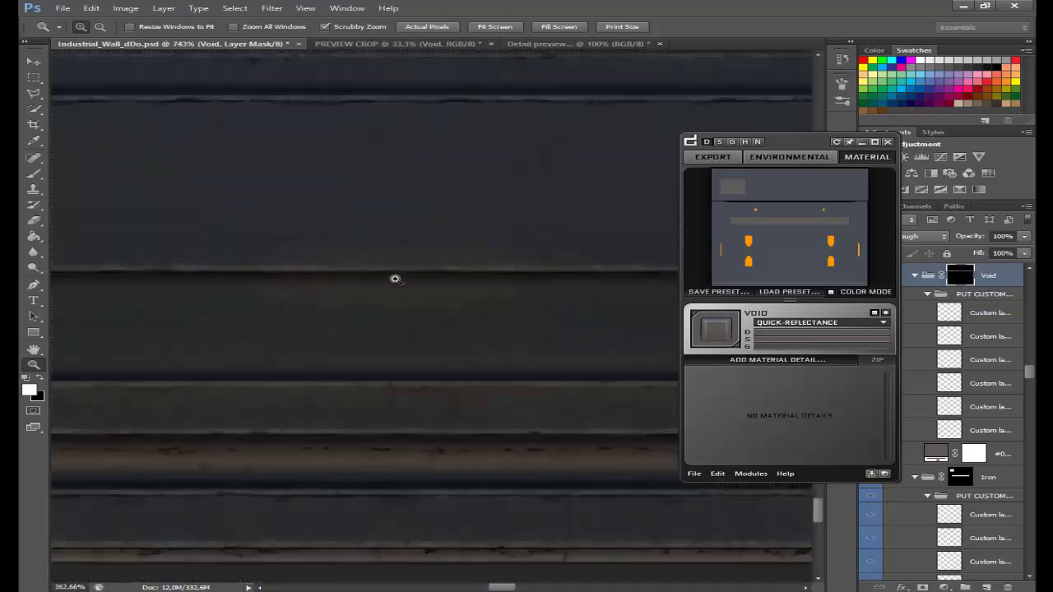
{"action": "right_click", "coordinate": [488, 284]}
{"action": "left_click", "coordinate": [510, 294]}
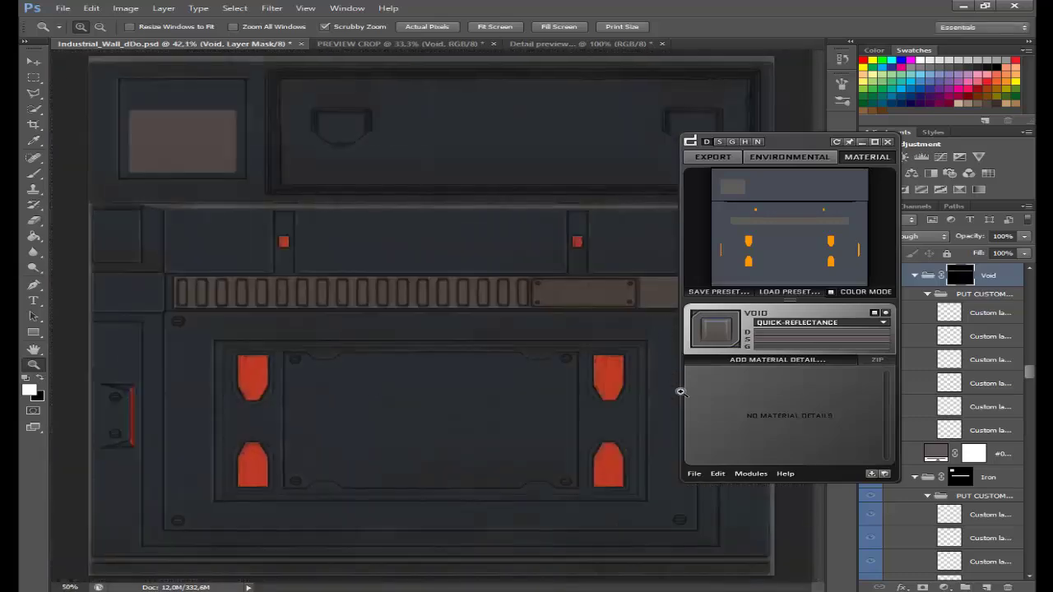
Step: In the Environmental tab, recolour the EDGECHIPS wear layer to dark blue-grey 313437
{"action": "left_click", "coordinate": [811, 156]}
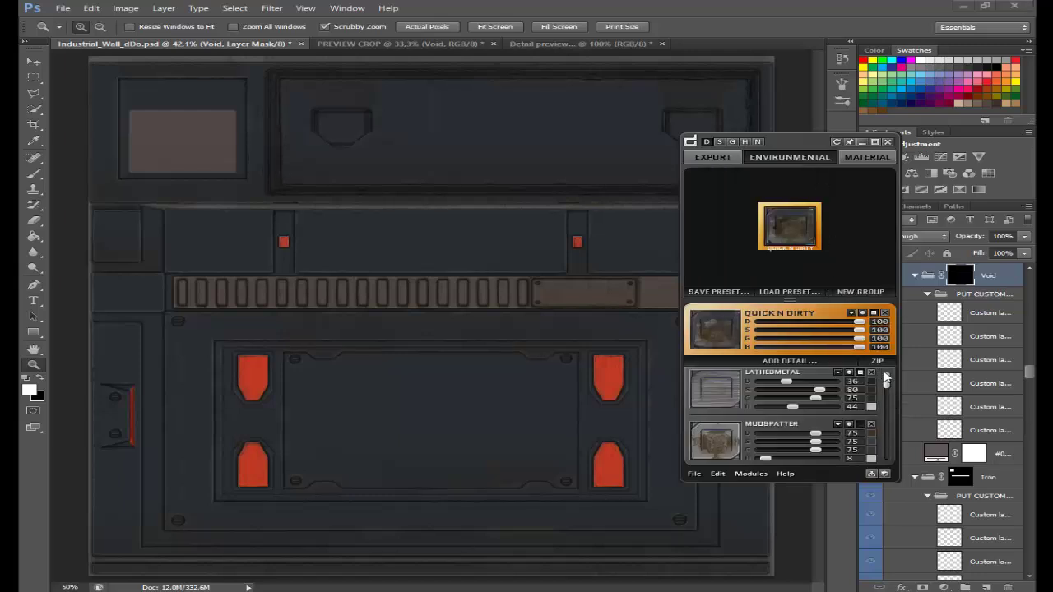
{"action": "left_click_drag", "start_coordinate": [886, 381], "coordinate": [886, 450]}
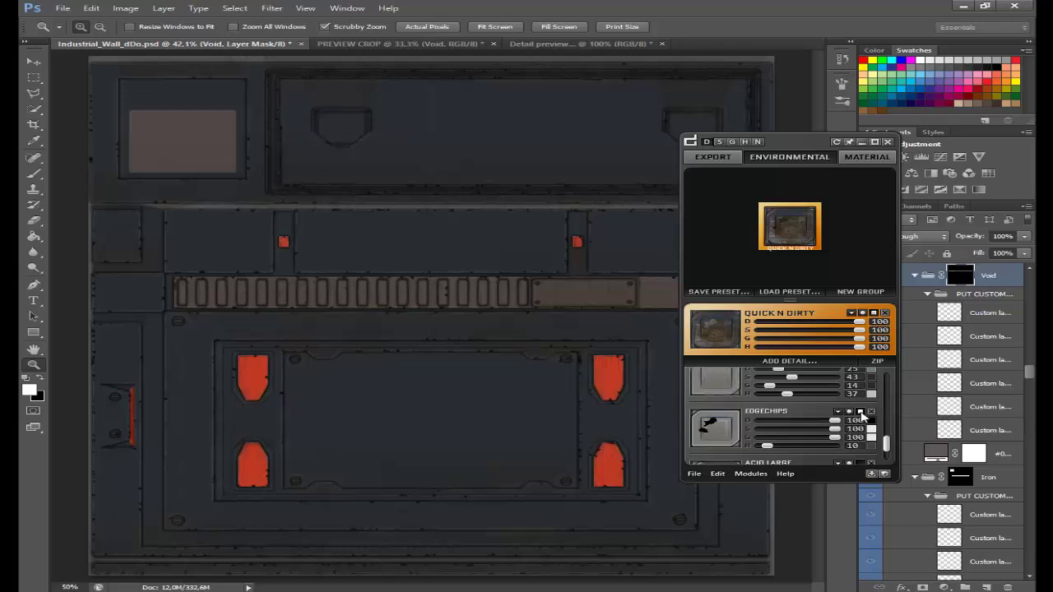
{"action": "left_click", "coordinate": [859, 412]}
{"action": "left_click", "coordinate": [876, 427]}
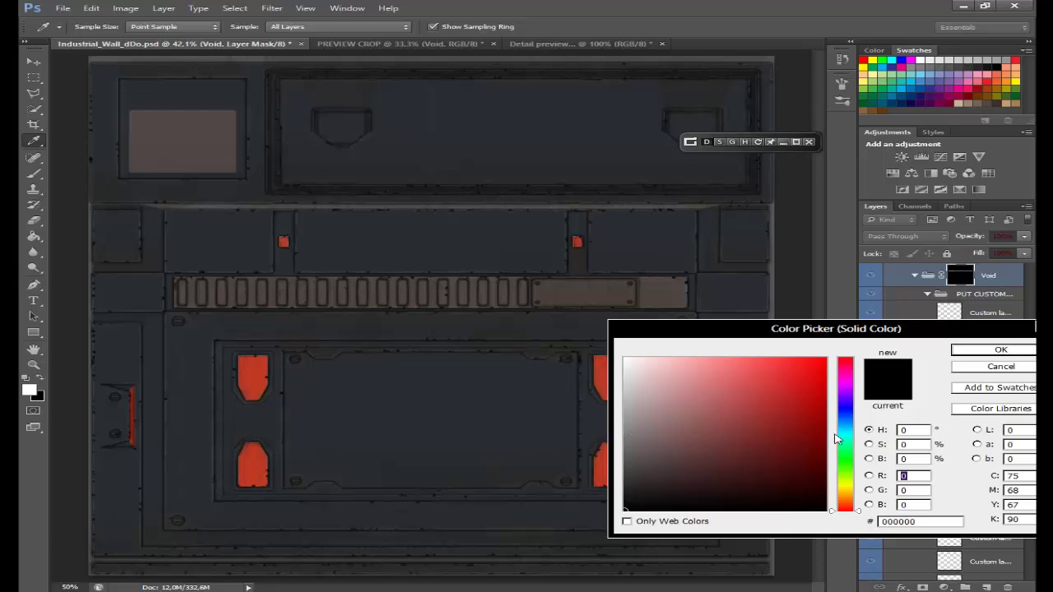
{"action": "left_click", "coordinate": [835, 420]}
{"action": "left_click", "coordinate": [729, 445]}
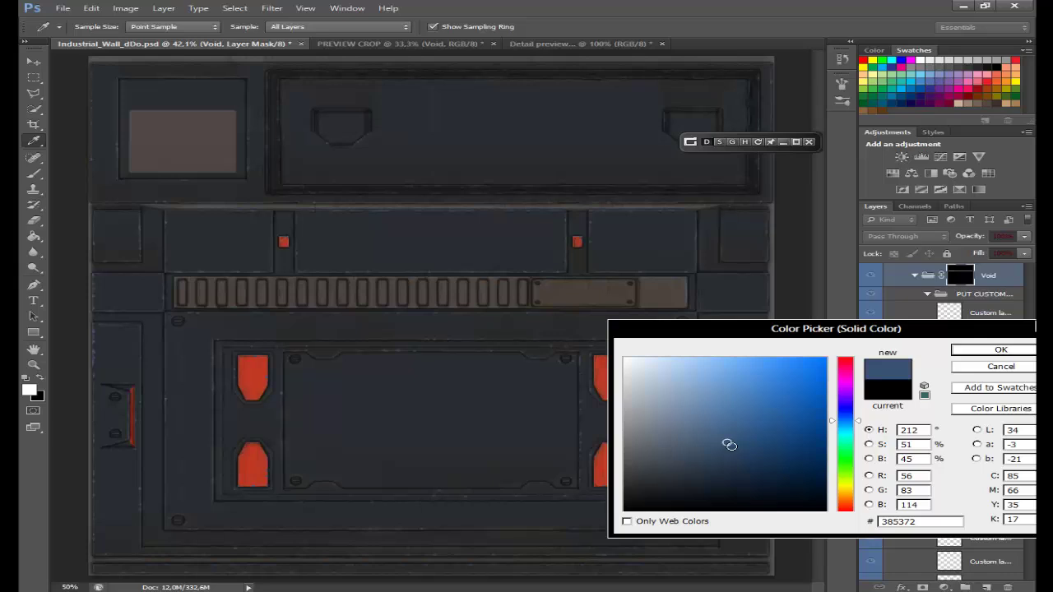
{"action": "mouse_move", "coordinate": [729, 445]}
{"action": "left_mouse_down"}
{"action": "mouse_move", "coordinate": [623, 473]}
{"action": "mouse_move", "coordinate": [650, 480]}
{"action": "left_mouse_up"}
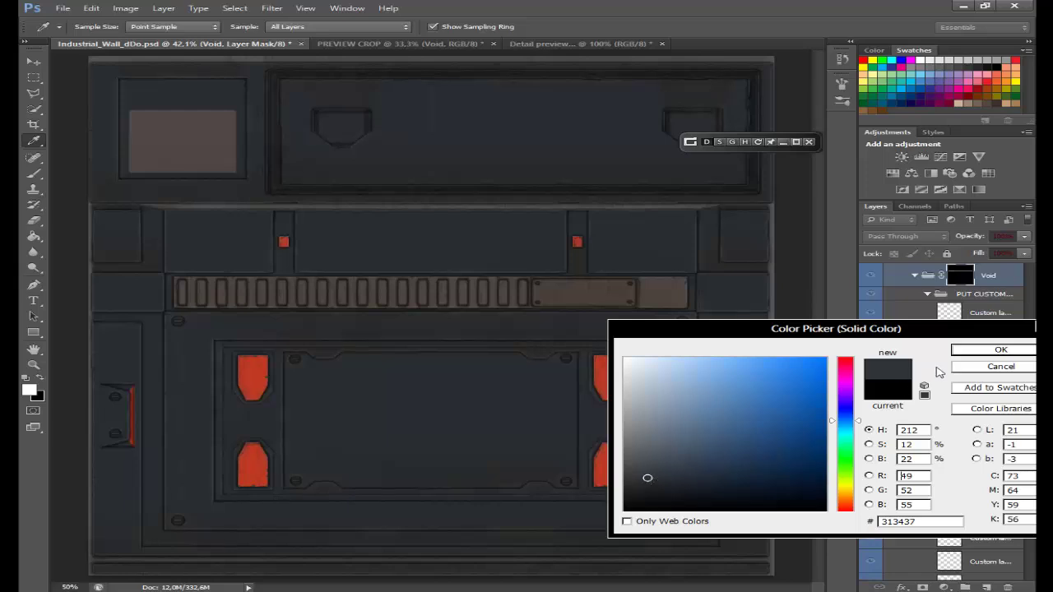
{"action": "left_click", "coordinate": [995, 350]}
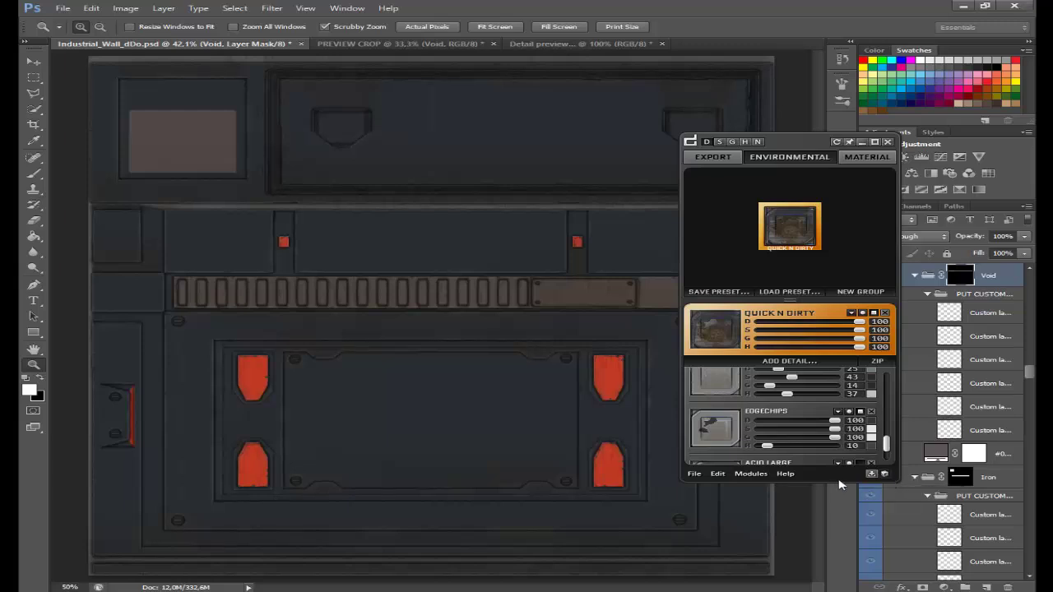
Step: Open the dDo 3D preview and orbit the wall to check it under different lighting
{"action": "left_click", "coordinate": [885, 475]}
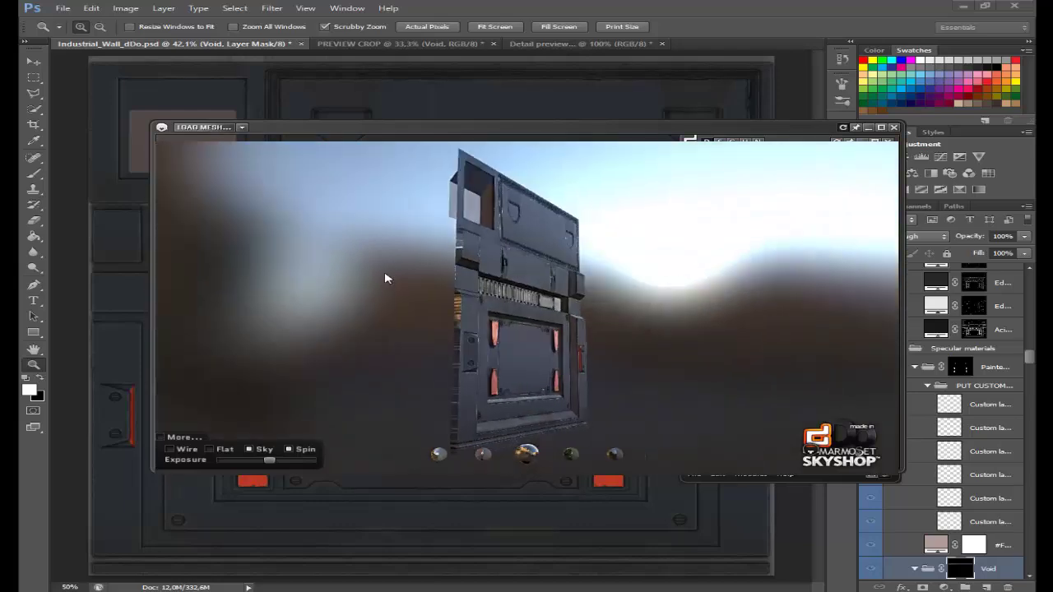
{"action": "mouse_move", "coordinate": [518, 347]}
{"action": "left_mouse_down"}
{"action": "mouse_move", "coordinate": [394, 429]}
{"action": "mouse_move", "coordinate": [611, 299]}
{"action": "mouse_move", "coordinate": [616, 329]}
{"action": "mouse_move", "coordinate": [367, 270]}
{"action": "mouse_move", "coordinate": [604, 324]}
{"action": "mouse_move", "coordinate": [598, 315]}
{"action": "mouse_move", "coordinate": [595, 331]}
{"action": "mouse_move", "coordinate": [553, 367]}
{"action": "mouse_move", "coordinate": [600, 353]}
{"action": "mouse_move", "coordinate": [606, 334]}
{"action": "mouse_move", "coordinate": [298, 377]}
{"action": "mouse_move", "coordinate": [519, 386]}
{"action": "mouse_move", "coordinate": [449, 344]}
{"action": "mouse_move", "coordinate": [606, 348]}
{"action": "left_mouse_up"}
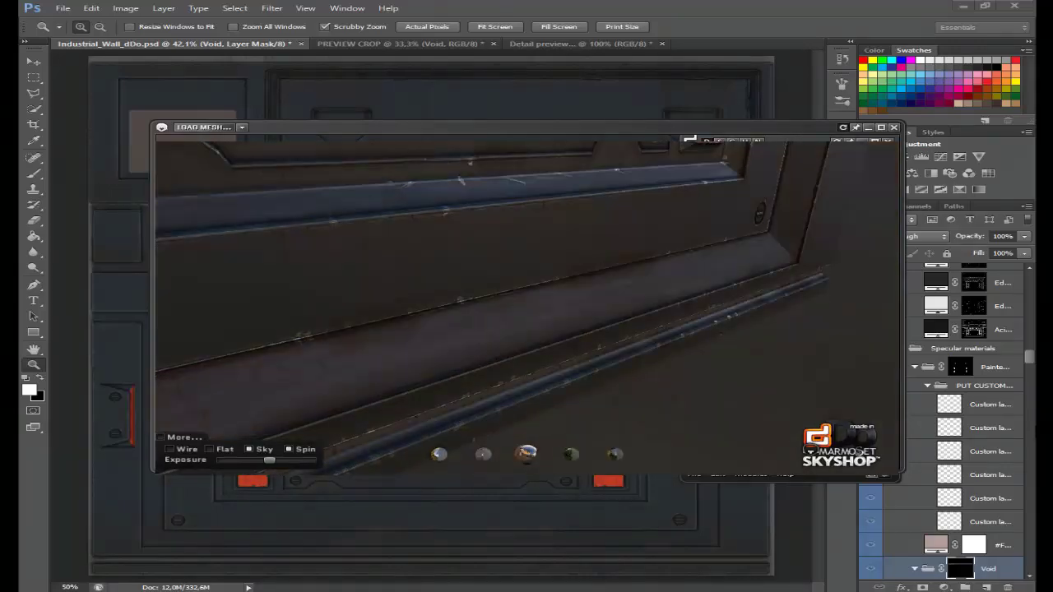
{"action": "mouse_move", "coordinate": [606, 348]}
{"action": "left_mouse_down"}
{"action": "mouse_move", "coordinate": [755, 401]}
{"action": "mouse_move", "coordinate": [618, 376]}
{"action": "mouse_move", "coordinate": [647, 369]}
{"action": "mouse_move", "coordinate": [718, 365]}
{"action": "mouse_move", "coordinate": [510, 454]}
{"action": "left_mouse_up"}
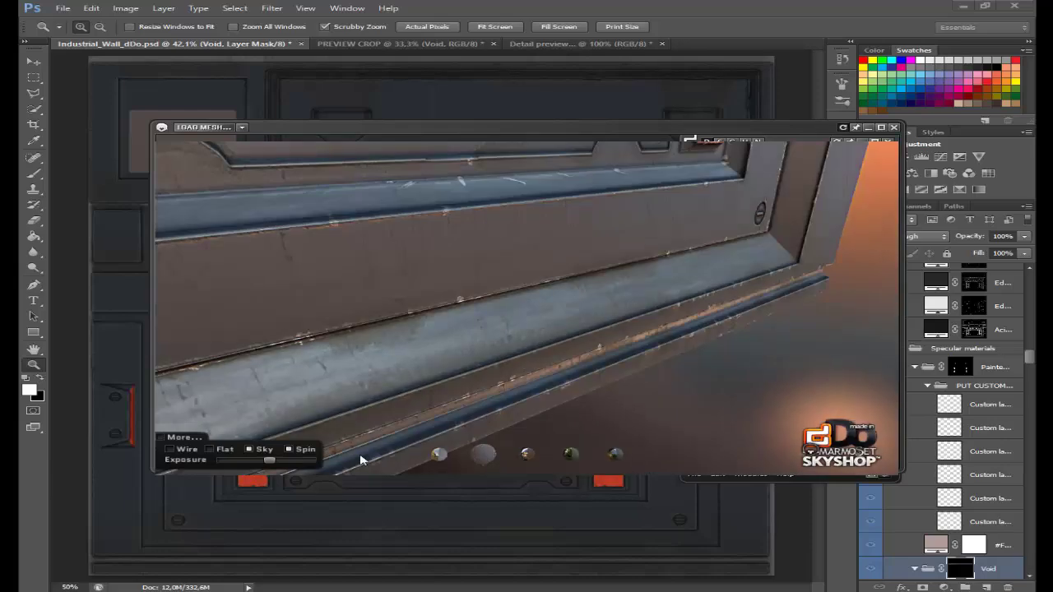
Step: Switch to the first sky environment and orbit and zoom into close-ups of the wall panels
{"action": "left_click", "coordinate": [440, 453]}
{"action": "mouse_move", "coordinate": [524, 372]}
{"action": "left_mouse_down"}
{"action": "mouse_move", "coordinate": [206, 380]}
{"action": "mouse_move", "coordinate": [457, 344]}
{"action": "mouse_move", "coordinate": [482, 331]}
{"action": "mouse_move", "coordinate": [353, 312]}
{"action": "mouse_move", "coordinate": [313, 246]}
{"action": "mouse_move", "coordinate": [358, 242]}
{"action": "mouse_move", "coordinate": [454, 299]}
{"action": "left_mouse_up"}
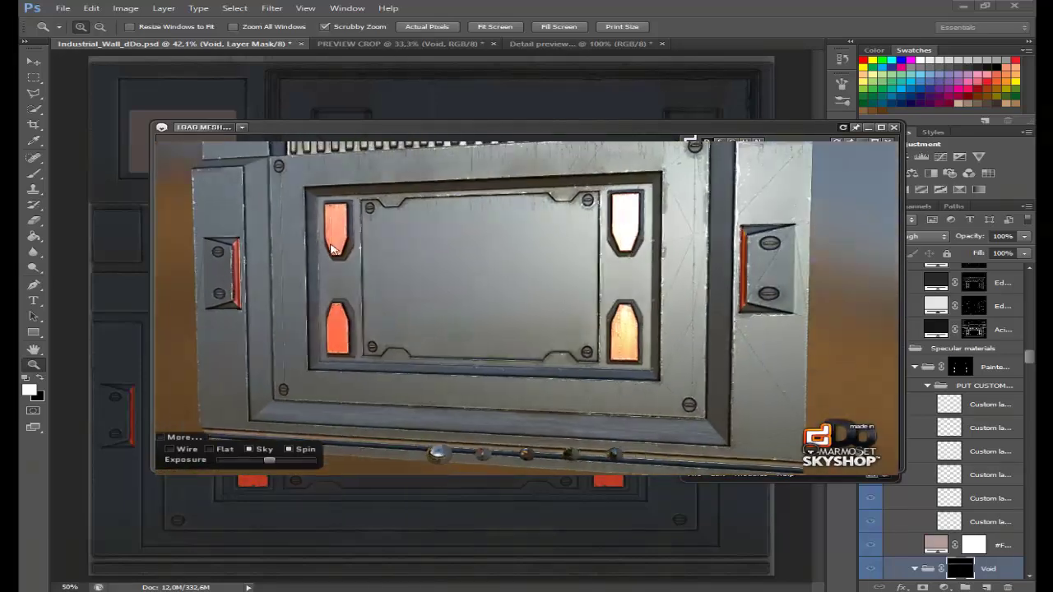
{"action": "scroll", "coordinate": [435, 365], "scroll_direction": "up", "scroll_amount": 3}
{"action": "scroll", "coordinate": [433, 365], "scroll_direction": "up", "scroll_amount": 3}
{"action": "mouse_move", "coordinate": [435, 364]}
{"action": "left_mouse_down"}
{"action": "mouse_move", "coordinate": [506, 350]}
{"action": "mouse_move", "coordinate": [513, 305]}
{"action": "mouse_move", "coordinate": [475, 324]}
{"action": "mouse_move", "coordinate": [491, 355]}
{"action": "mouse_move", "coordinate": [508, 298]}
{"action": "mouse_move", "coordinate": [439, 315]}
{"action": "mouse_move", "coordinate": [442, 329]}
{"action": "mouse_move", "coordinate": [536, 315]}
{"action": "left_mouse_up"}
{"action": "scroll", "coordinate": [436, 363], "scroll_direction": "down", "scroll_amount": 3}
{"action": "scroll", "coordinate": [436, 362], "scroll_direction": "down", "scroll_amount": 2}
{"action": "scroll", "coordinate": [436, 362], "scroll_direction": "down", "scroll_amount": 2}
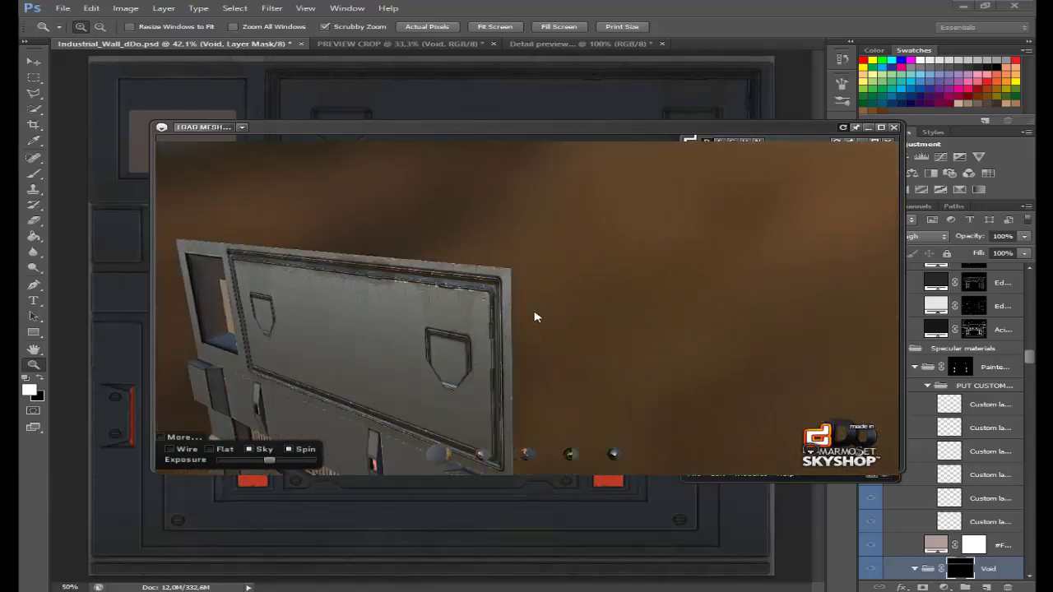
{"action": "scroll", "coordinate": [630, 304], "scroll_direction": "up", "scroll_amount": 2}
{"action": "scroll", "coordinate": [623, 305], "scroll_direction": "up", "scroll_amount": 2}
{"action": "scroll", "coordinate": [635, 307], "scroll_direction": "up", "scroll_amount": 3}
{"action": "mouse_move", "coordinate": [635, 307]}
{"action": "left_mouse_down"}
{"action": "mouse_move", "coordinate": [567, 301]}
{"action": "mouse_move", "coordinate": [578, 291]}
{"action": "mouse_move", "coordinate": [705, 318]}
{"action": "left_mouse_up"}
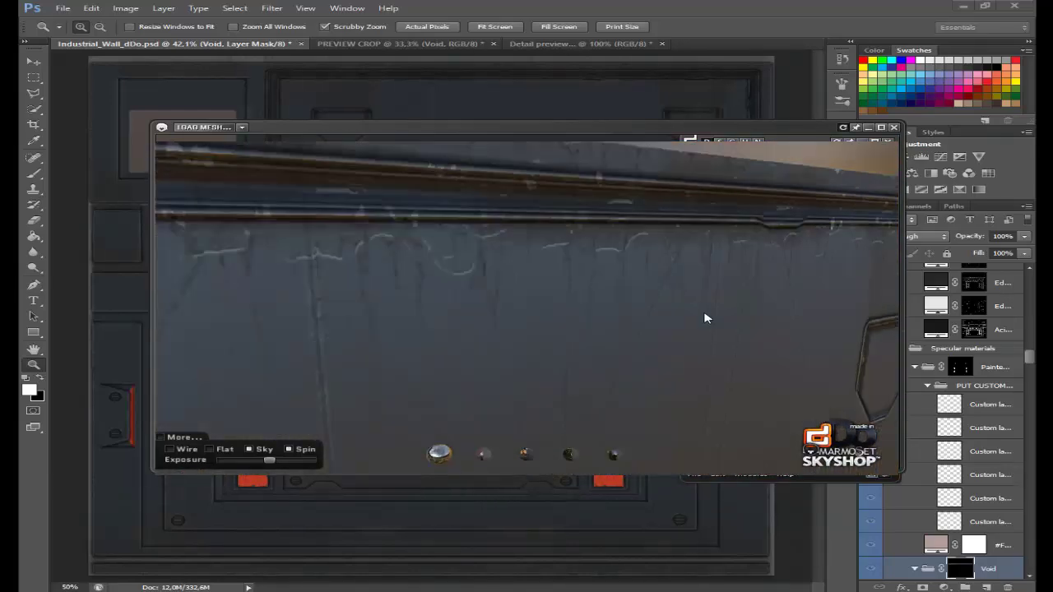
Step: Pull back to a frontal view of the whole wall and hide the sky backdrop
{"action": "scroll", "coordinate": [383, 186], "scroll_direction": "down", "scroll_amount": 3}
{"action": "scroll", "coordinate": [536, 348], "scroll_direction": "down", "scroll_amount": 3}
{"action": "mouse_move", "coordinate": [535, 348]}
{"action": "left_mouse_down"}
{"action": "mouse_move", "coordinate": [503, 330]}
{"action": "mouse_move", "coordinate": [494, 278]}
{"action": "mouse_move", "coordinate": [514, 305]}
{"action": "mouse_move", "coordinate": [547, 311]}
{"action": "mouse_move", "coordinate": [512, 341]}
{"action": "mouse_move", "coordinate": [494, 334]}
{"action": "left_mouse_up"}
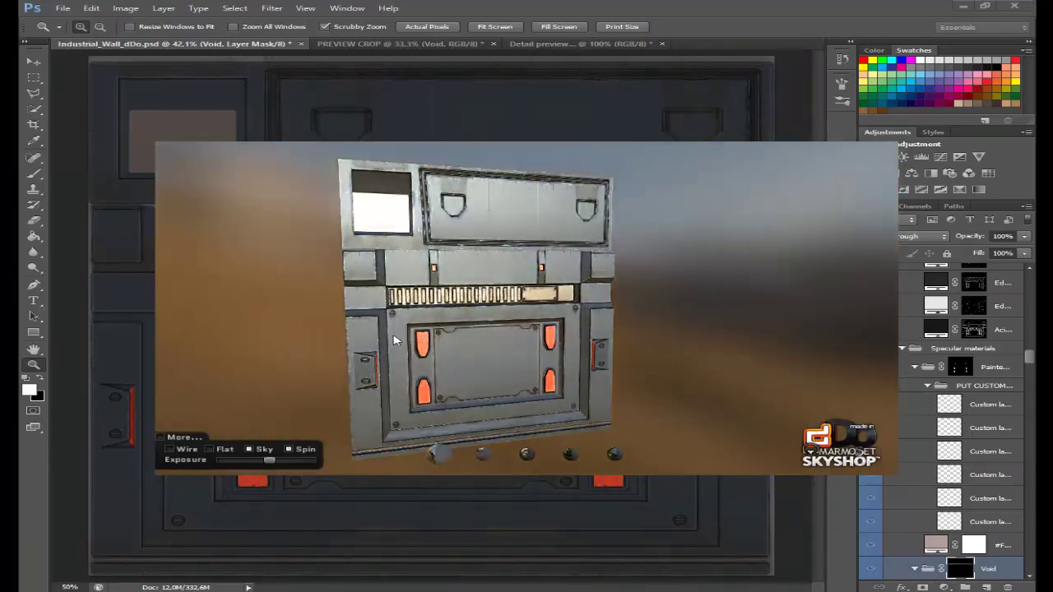
{"action": "left_click_drag", "start_coordinate": [467, 375], "coordinate": [477, 370]}
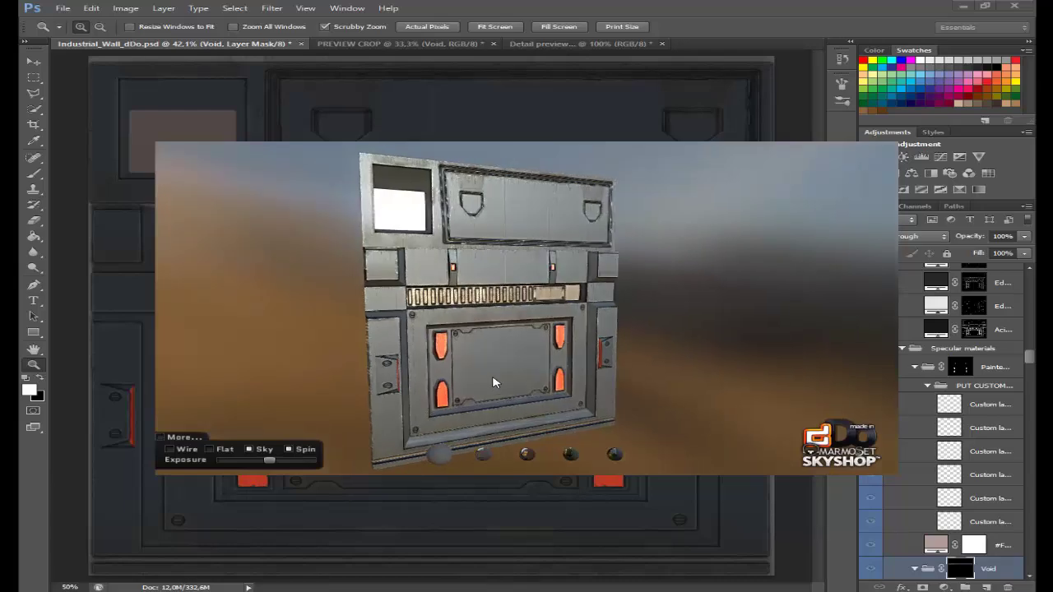
{"action": "mouse_move", "coordinate": [477, 370]}
{"action": "left_mouse_down"}
{"action": "mouse_move", "coordinate": [409, 386]}
{"action": "mouse_move", "coordinate": [439, 382]}
{"action": "mouse_move", "coordinate": [418, 371]}
{"action": "left_mouse_up"}
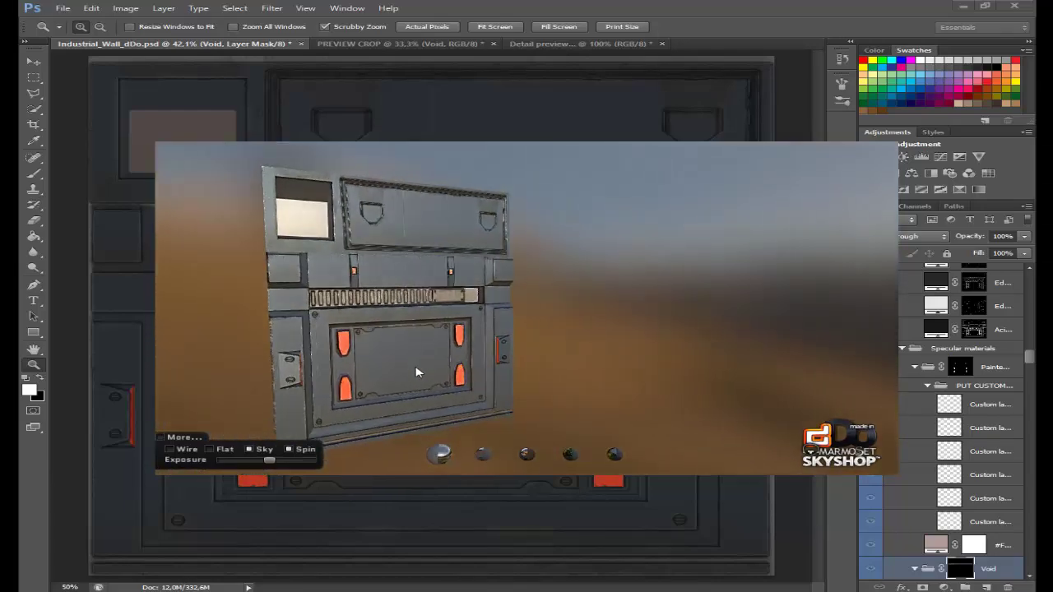
{"action": "left_click", "coordinate": [262, 450]}
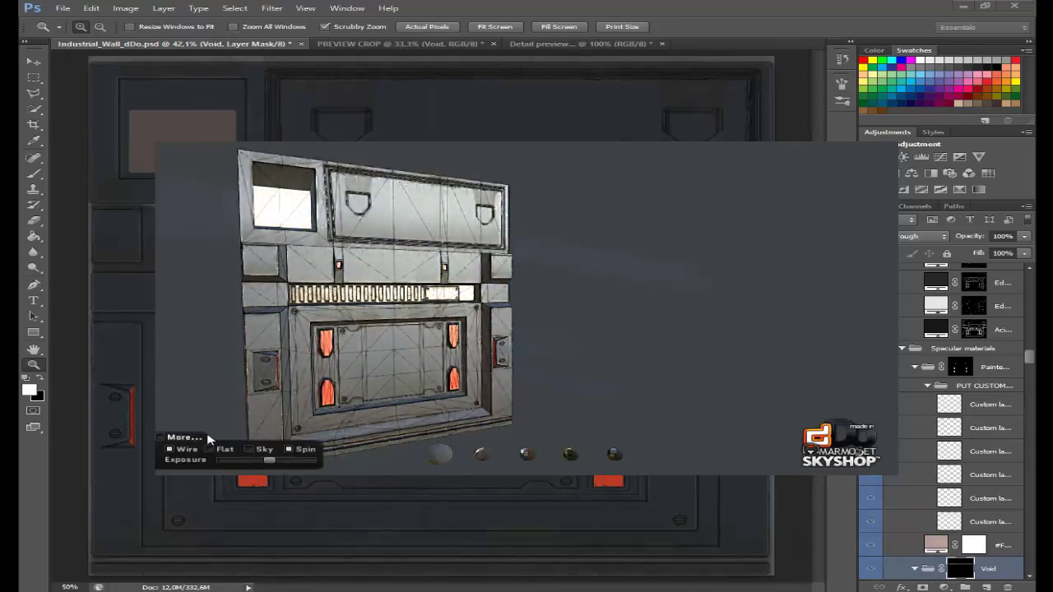
Step: Set the screenshot height to 1080 and save a 1920 × 1080 preview screenshot to the desktop
{"action": "left_click", "coordinate": [194, 438]}
{"action": "left_click", "coordinate": [296, 379]}
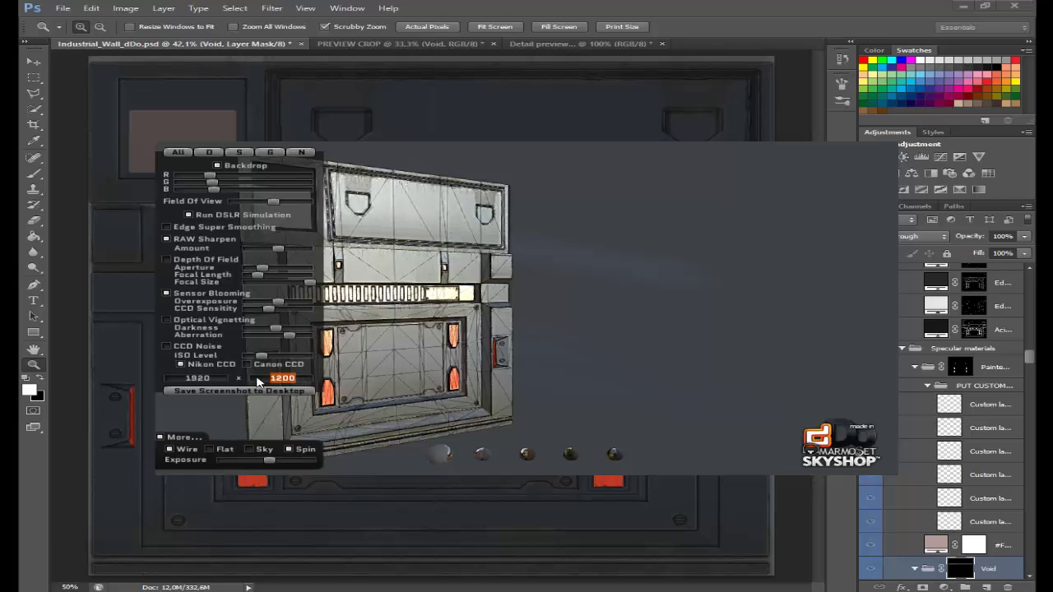
{"action": "type", "text": "1080"}
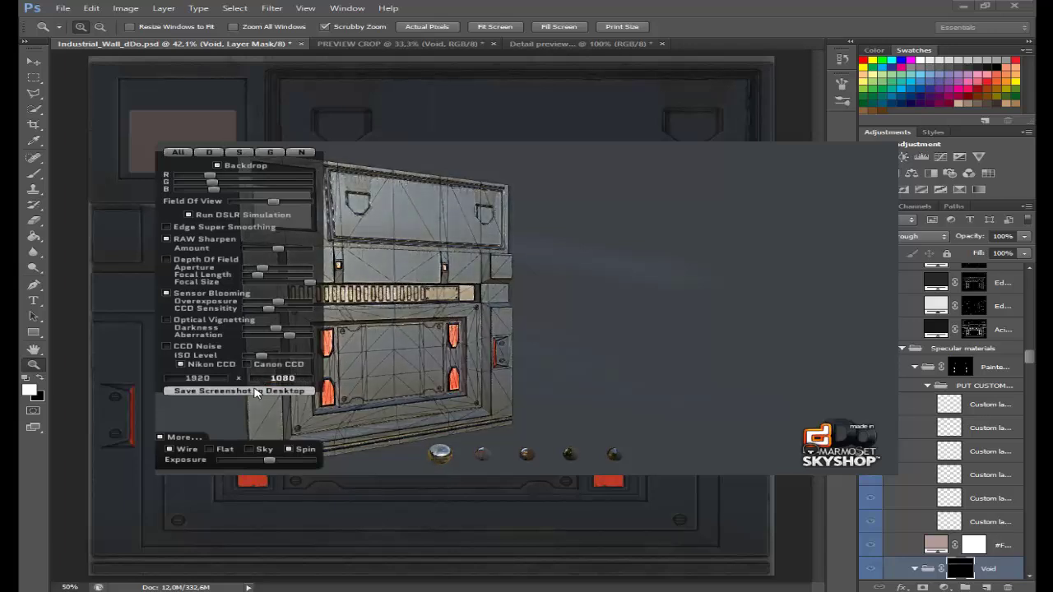
{"action": "left_click", "coordinate": [254, 392]}
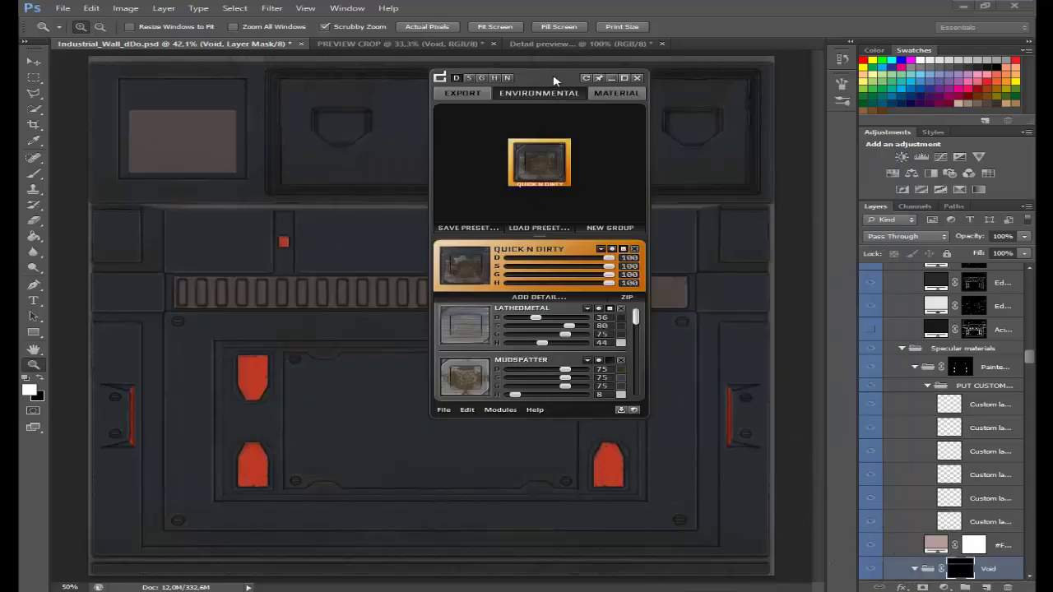
Step: Move the dDo panel aside, zoom to 176% on the wall's panel seams, and show dDo's Modules list
{"action": "left_click_drag", "start_coordinate": [554, 80], "coordinate": [872, 139]}
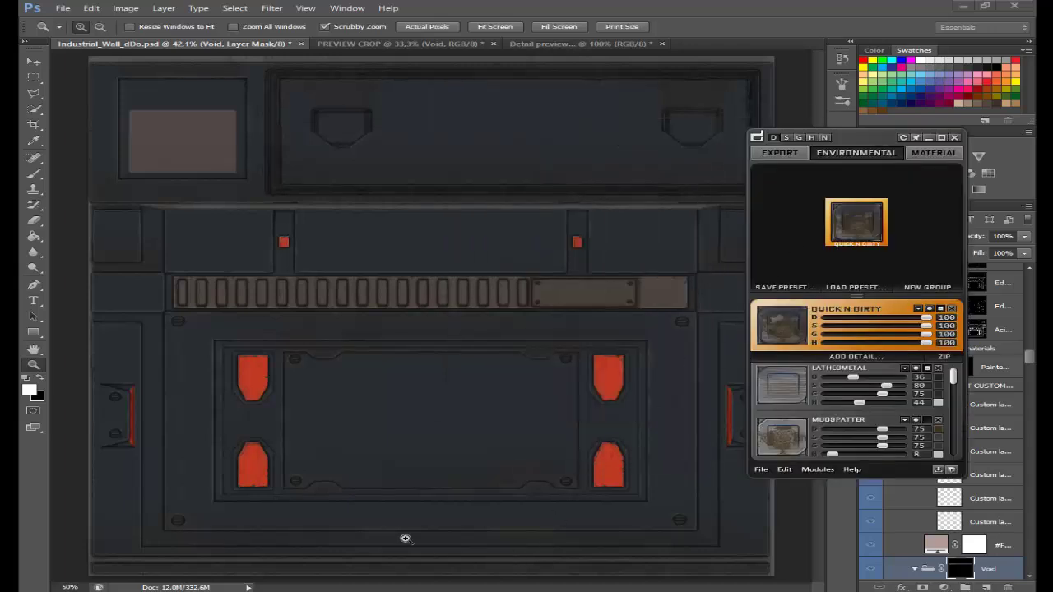
{"action": "left_click_drag", "start_coordinate": [398, 541], "coordinate": [444, 455]}
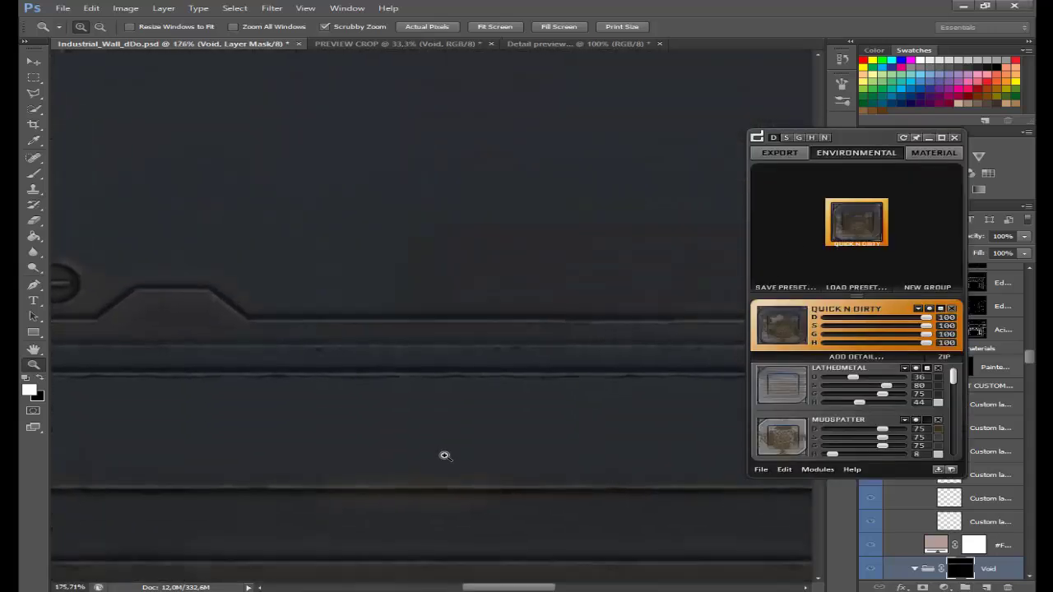
{"action": "left_click_drag", "start_coordinate": [953, 377], "coordinate": [952, 407]}
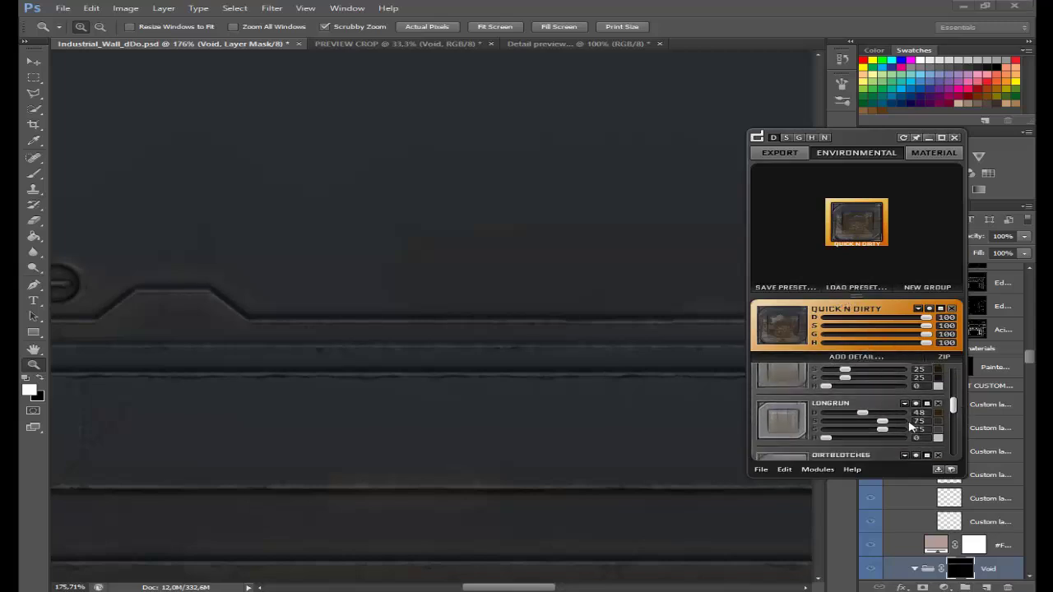
{"action": "left_click", "coordinate": [819, 470]}
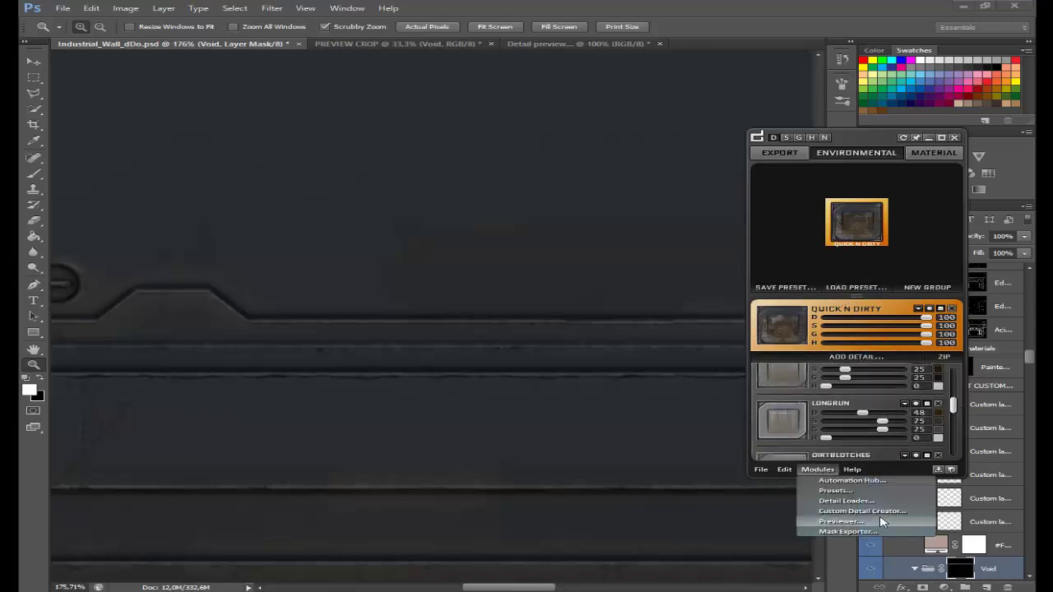
Step: In the custom detail creator, crop the preview to 1700 × 1025 px around the lower wall panel
{"action": "left_click", "coordinate": [885, 511]}
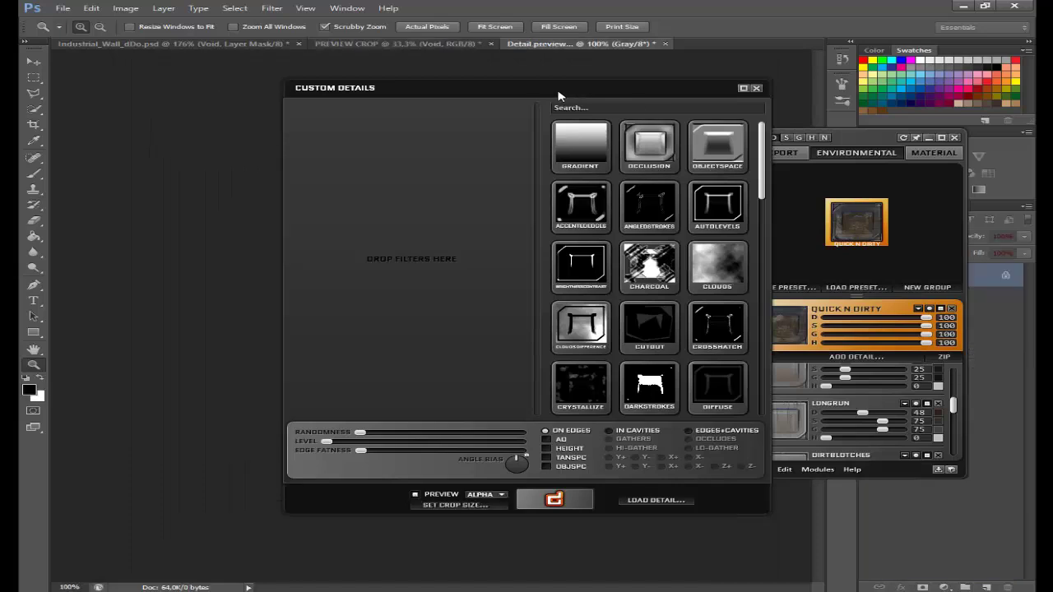
{"action": "left_click_drag", "start_coordinate": [520, 95], "coordinate": [755, 93]}
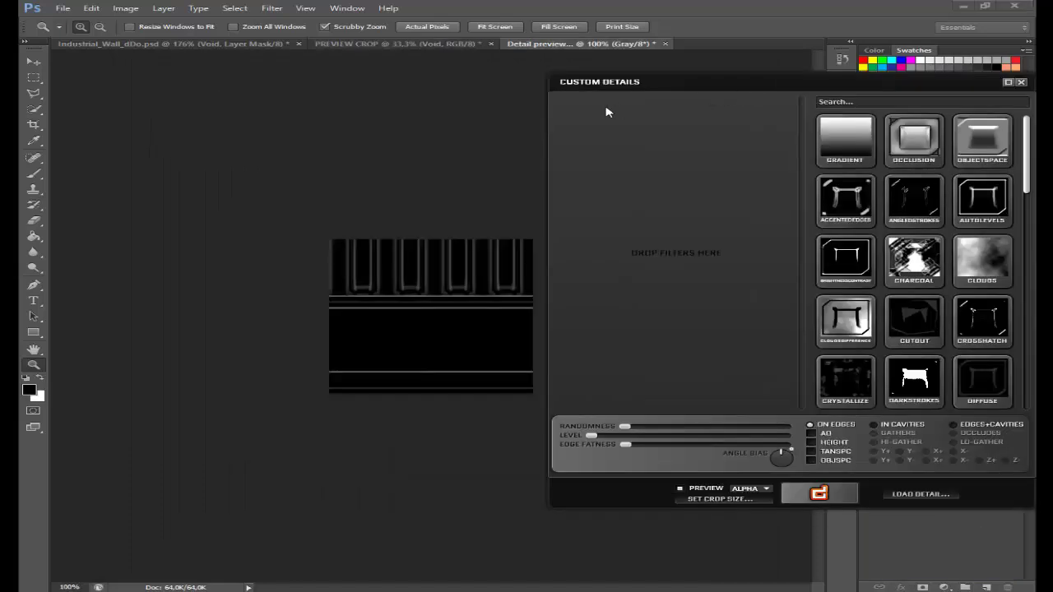
{"action": "left_click", "coordinate": [715, 499]}
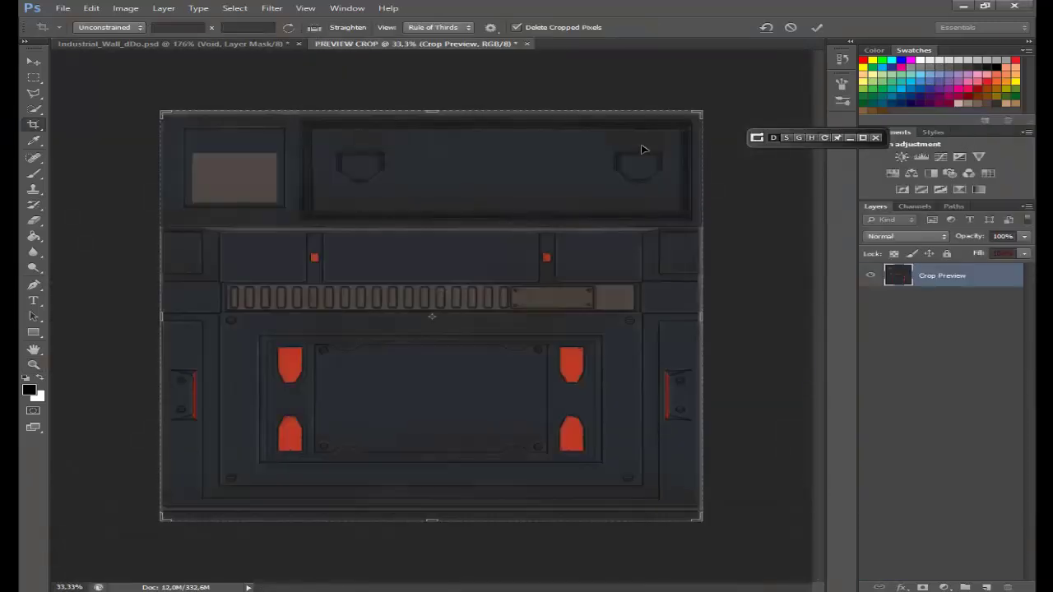
{"action": "left_click_drag", "start_coordinate": [705, 114], "coordinate": [660, 216]}
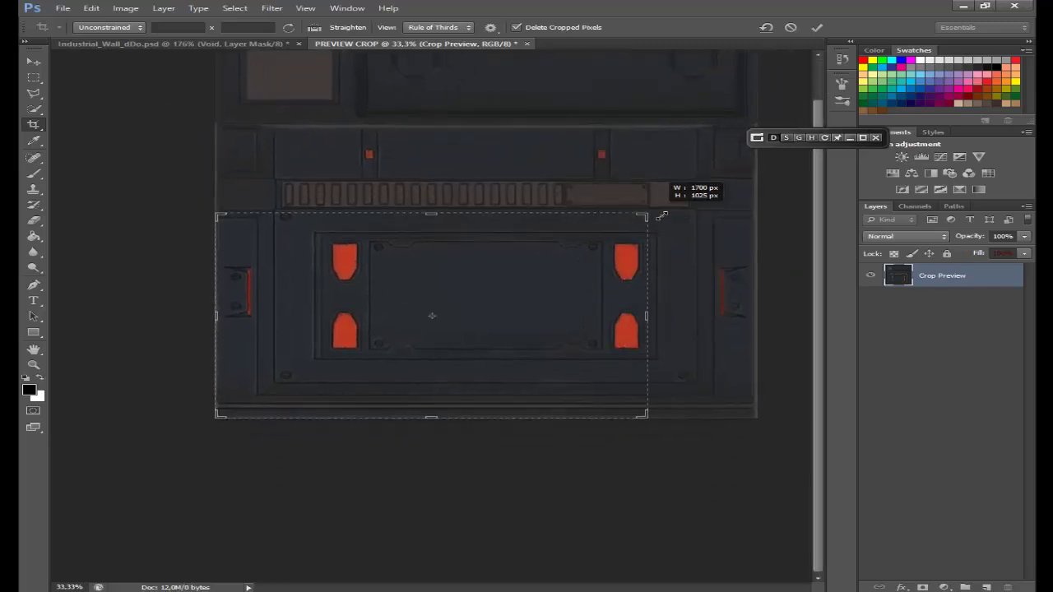
{"action": "key", "text": "z"}
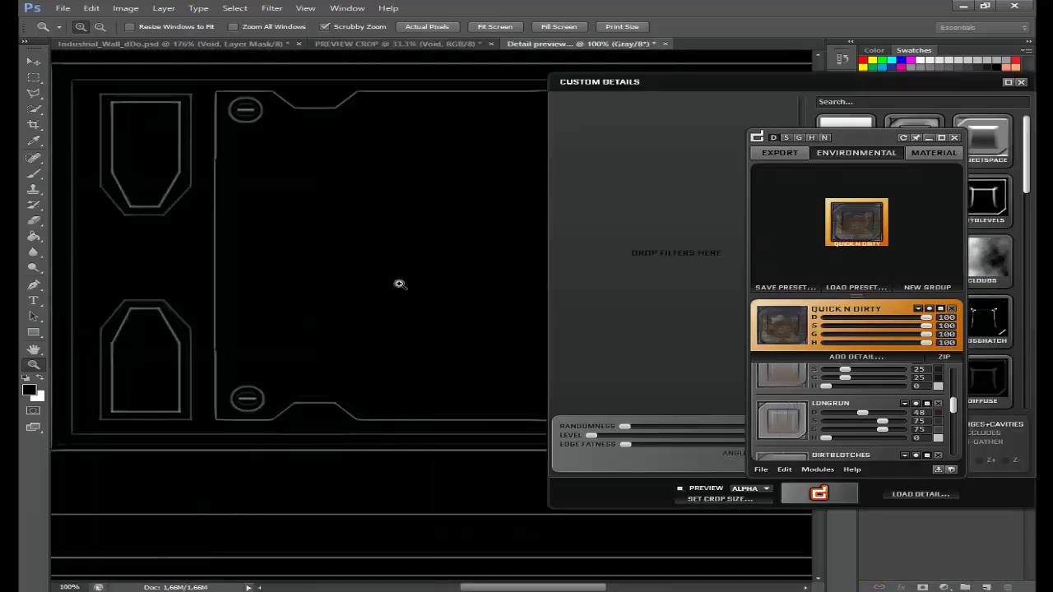
Step: Zoom the detail preview out to 66.7% and add an Occlusion filter to the stack
{"action": "key", "text": "alt"}
{"action": "left_click", "coordinate": [386, 284], "text": "alt"}
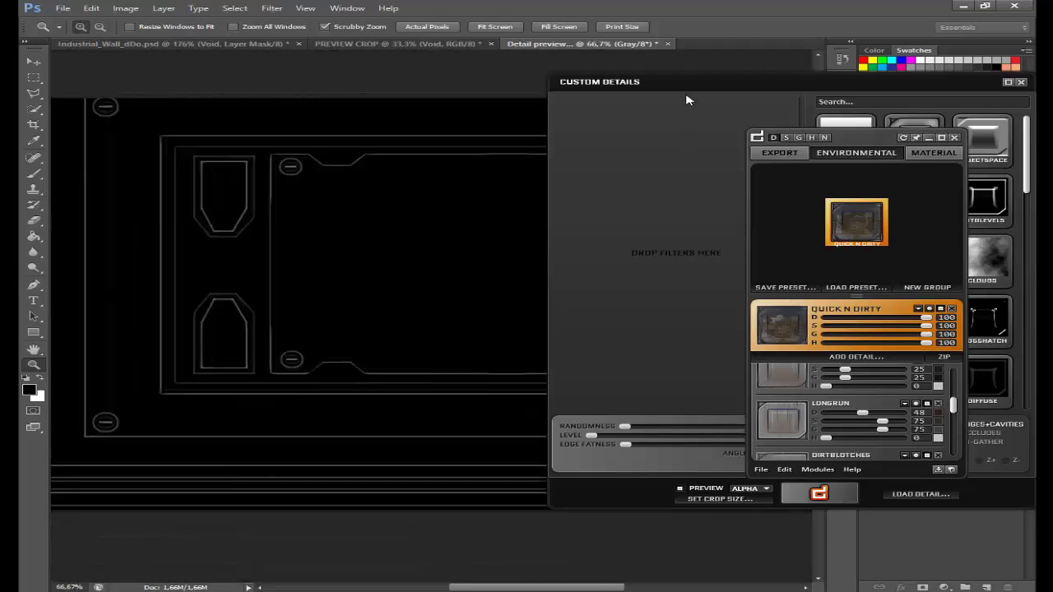
{"action": "mouse_move", "coordinate": [711, 95]}
{"action": "left_mouse_down"}
{"action": "mouse_move", "coordinate": [456, 97]}
{"action": "mouse_move", "coordinate": [636, 97]}
{"action": "left_mouse_up"}
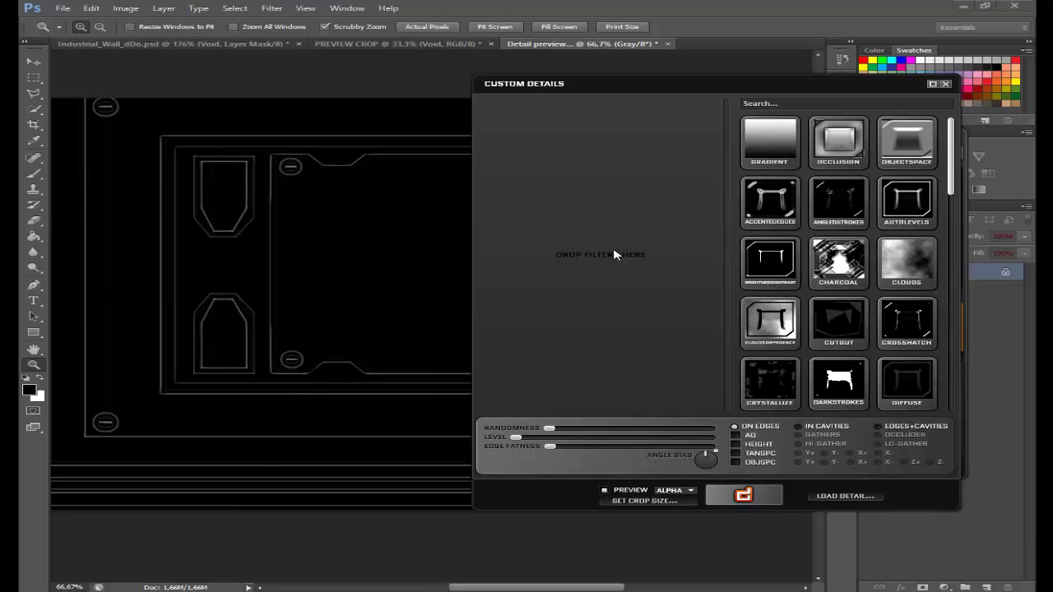
{"action": "left_click_drag", "start_coordinate": [838, 139], "coordinate": [614, 254]}
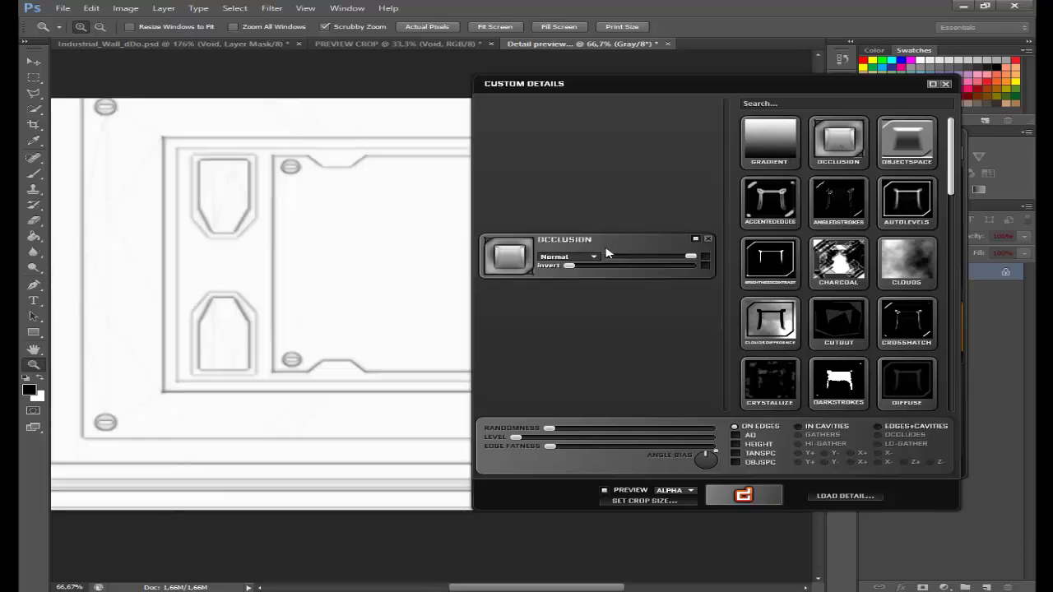
Step: Test Invert and Multiply on Occlusion, leaving it uninverted with Normal blending
{"action": "left_click", "coordinate": [654, 270]}
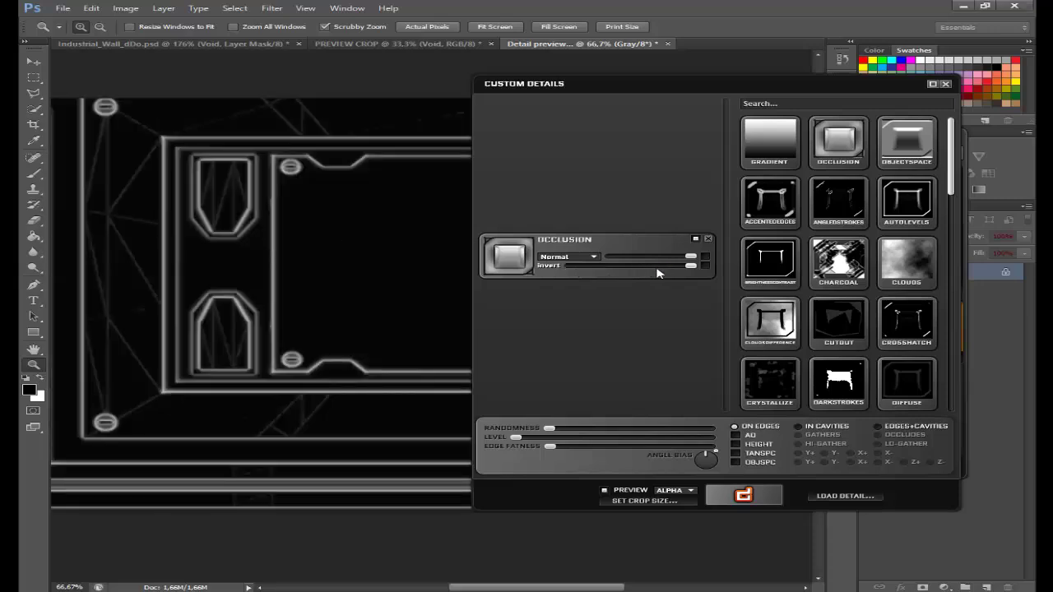
{"action": "left_click", "coordinate": [581, 268]}
{"action": "left_click", "coordinate": [589, 258]}
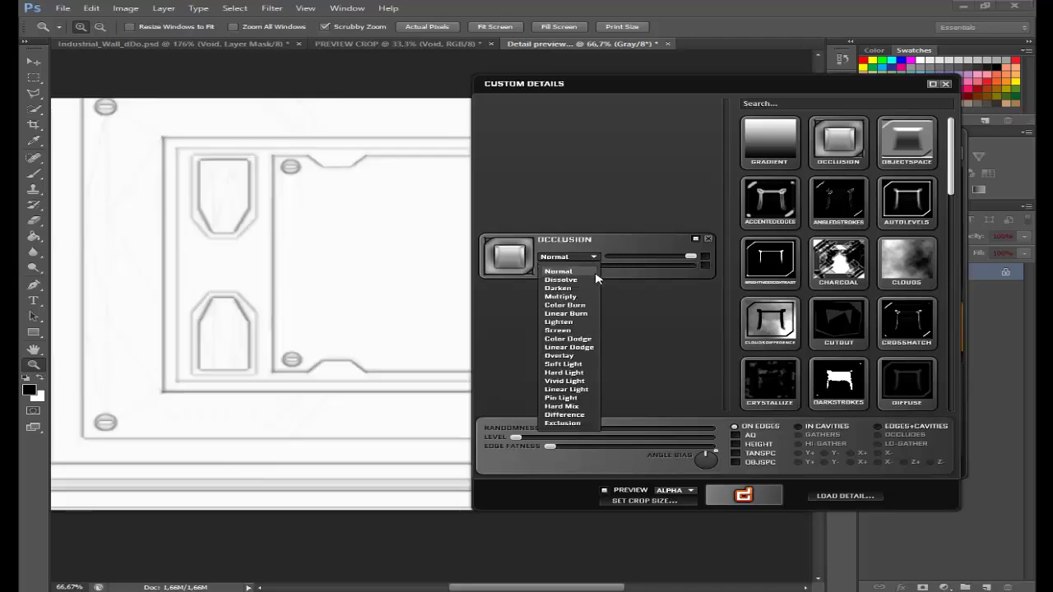
{"action": "left_click", "coordinate": [611, 313]}
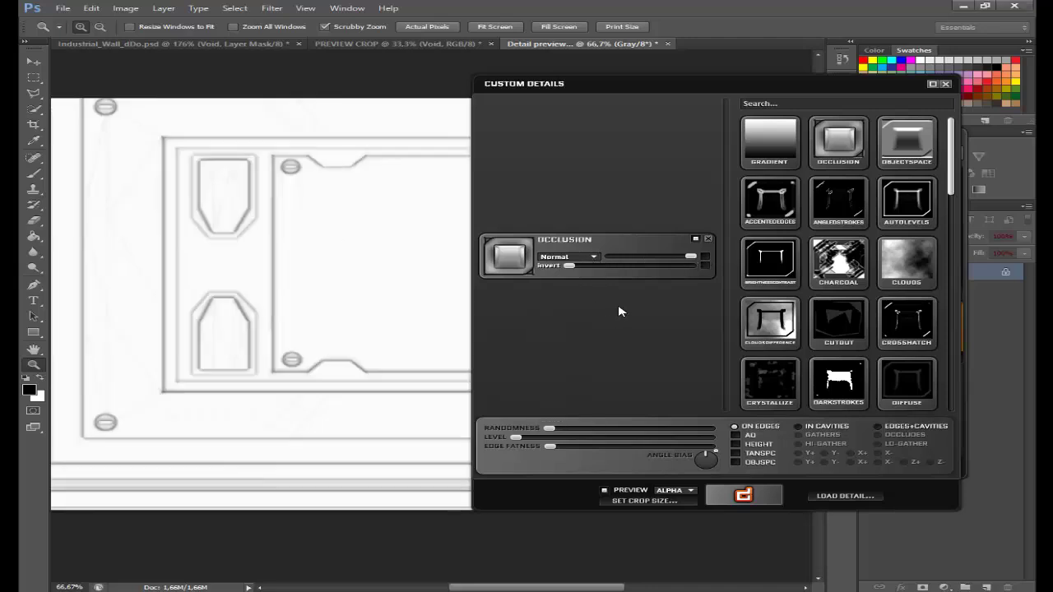
{"action": "left_click", "coordinate": [582, 261]}
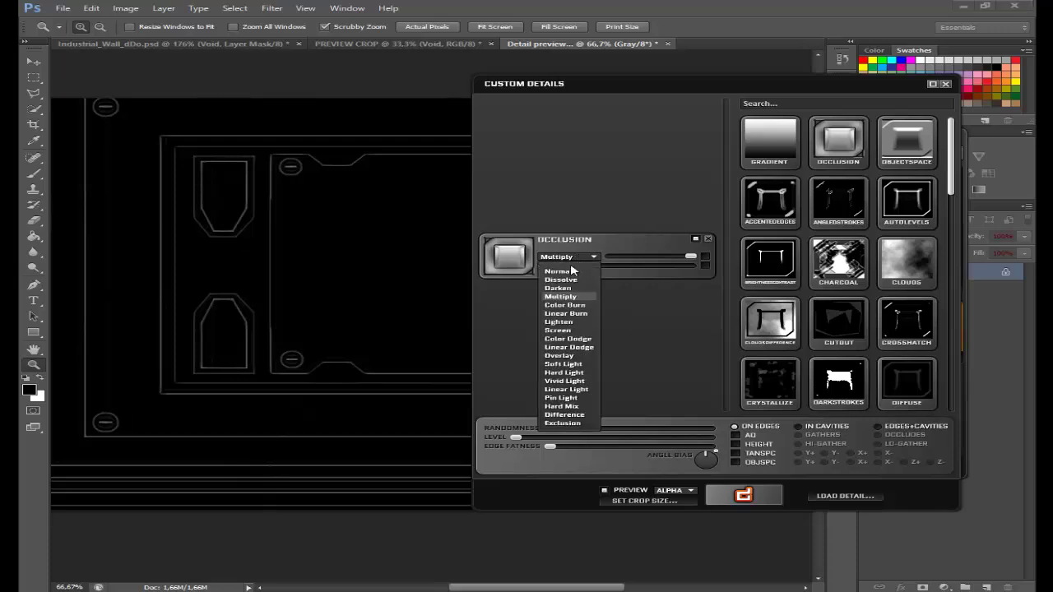
{"action": "left_click", "coordinate": [566, 272]}
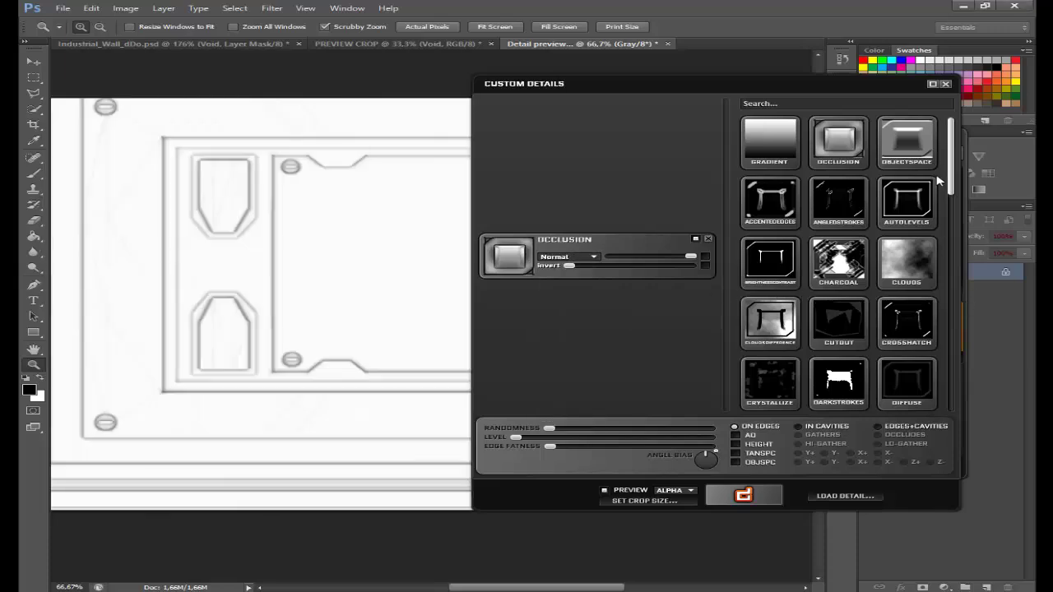
Step: Scroll the effects list down to Posteredges and begin dragging it into the stack
{"action": "mouse_move", "coordinate": [950, 188]}
{"action": "left_mouse_down"}
{"action": "mouse_move", "coordinate": [945, 253]}
{"action": "mouse_move", "coordinate": [972, 324]}
{"action": "mouse_move", "coordinate": [957, 343]}
{"action": "left_mouse_up"}
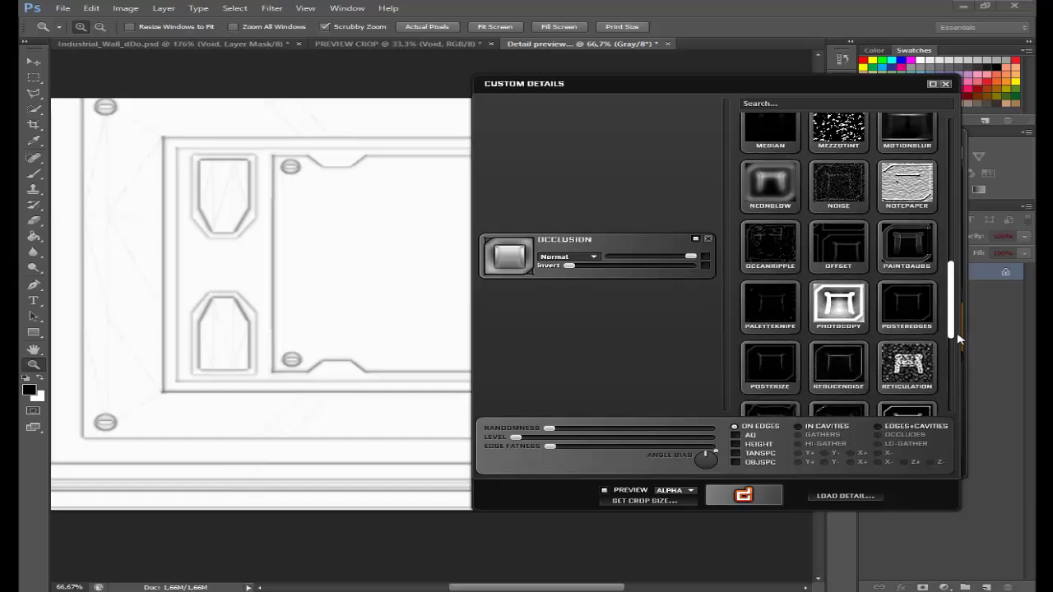
{"action": "scroll", "coordinate": [954, 333], "scroll_direction": "down", "scroll_amount": 1}
{"action": "scroll", "coordinate": [948, 321], "scroll_direction": "down", "scroll_amount": 1}
{"action": "scroll", "coordinate": [943, 306], "scroll_direction": "down", "scroll_amount": 1}
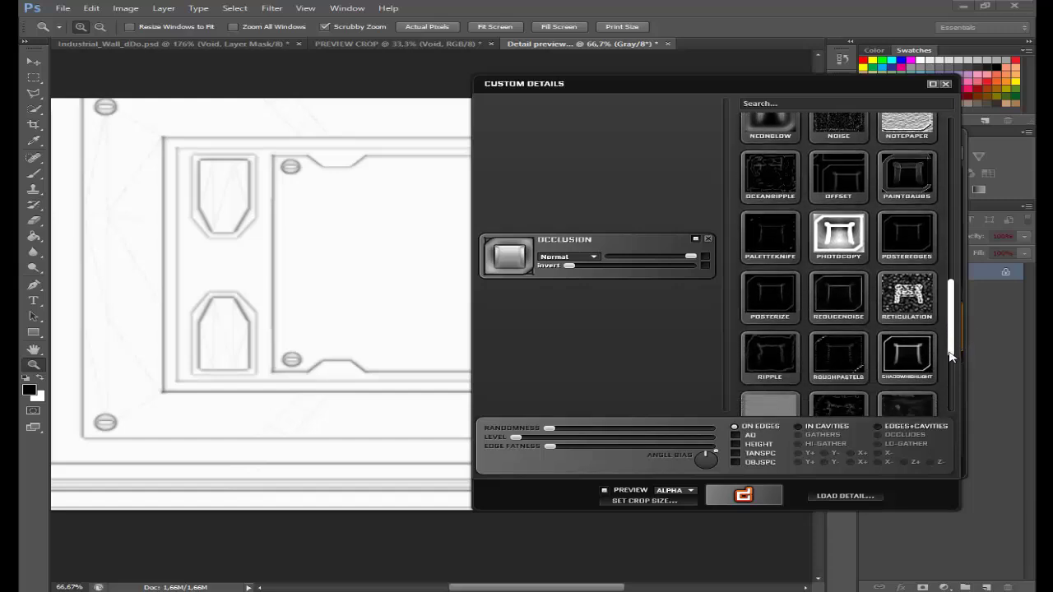
{"action": "scroll", "coordinate": [935, 290], "scroll_direction": "down", "scroll_amount": 1}
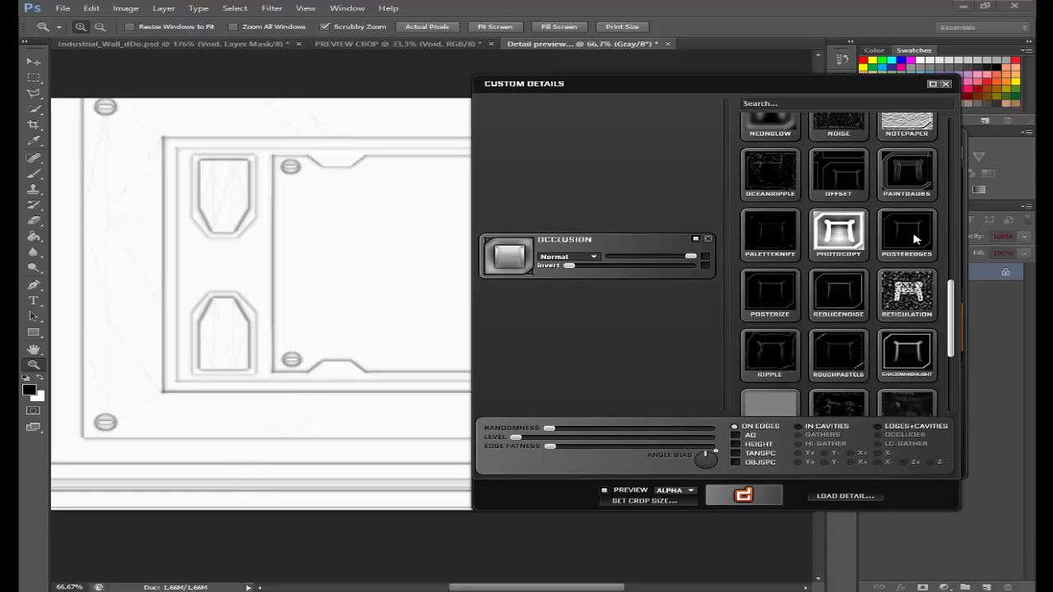
{"action": "left_click_drag", "start_coordinate": [777, 325], "coordinate": [571, 312]}
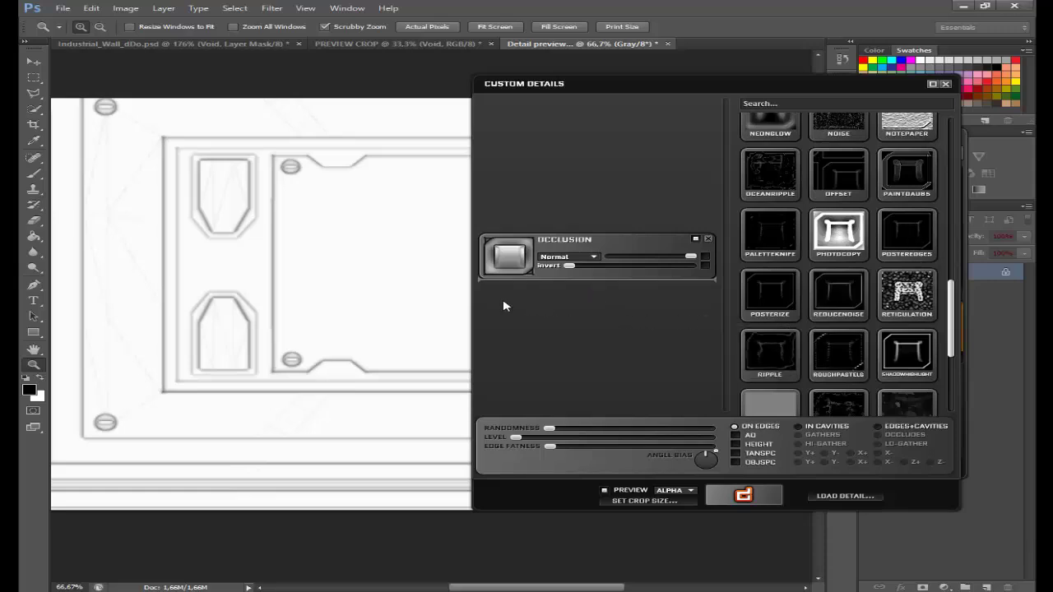
Step: Place Posteredges below Occlusion and raise its thickness and postlevels
{"action": "left_click_drag", "start_coordinate": [505, 306], "coordinate": [484, 308]}
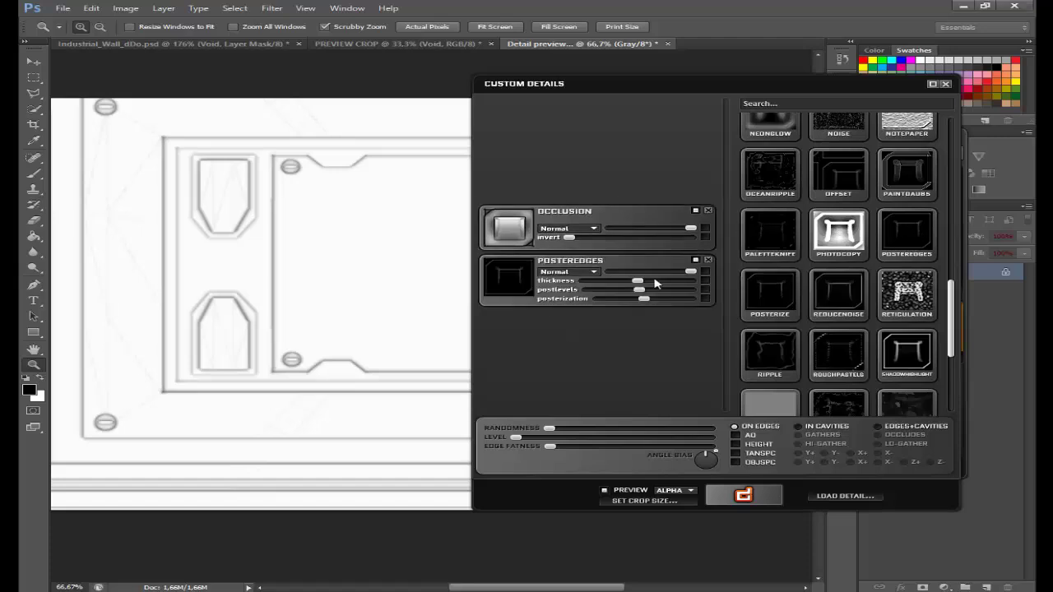
{"action": "mouse_move", "coordinate": [641, 284]}
{"action": "left_mouse_down"}
{"action": "mouse_move", "coordinate": [671, 282]}
{"action": "mouse_move", "coordinate": [660, 301]}
{"action": "left_mouse_up"}
{"action": "left_click", "coordinate": [657, 290]}
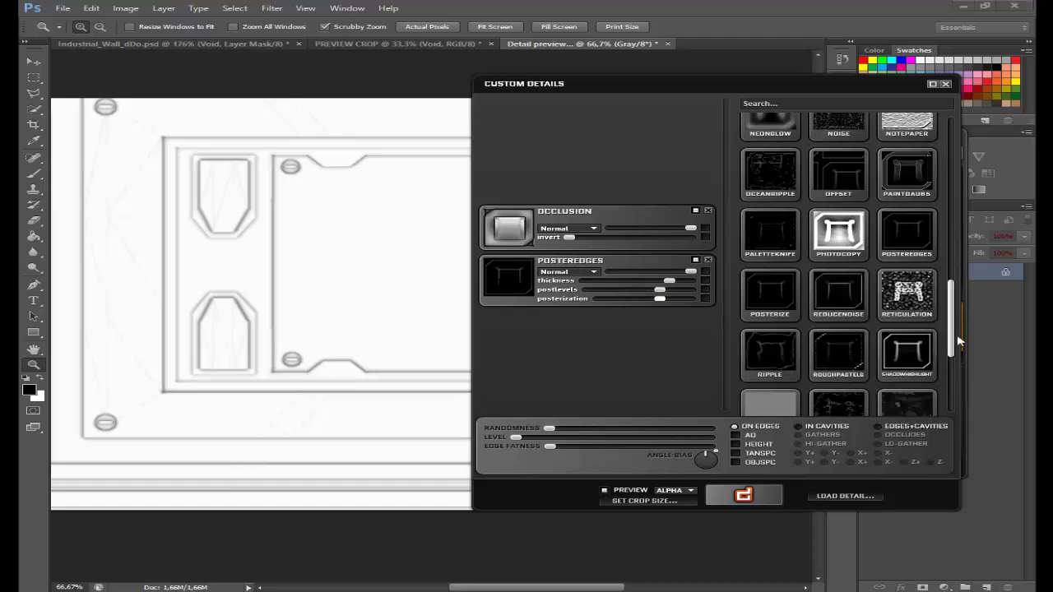
{"action": "mouse_move", "coordinate": [956, 316]}
{"action": "left_mouse_down"}
{"action": "mouse_move", "coordinate": [953, 377]}
{"action": "mouse_move", "coordinate": [944, 241]}
{"action": "left_mouse_up"}
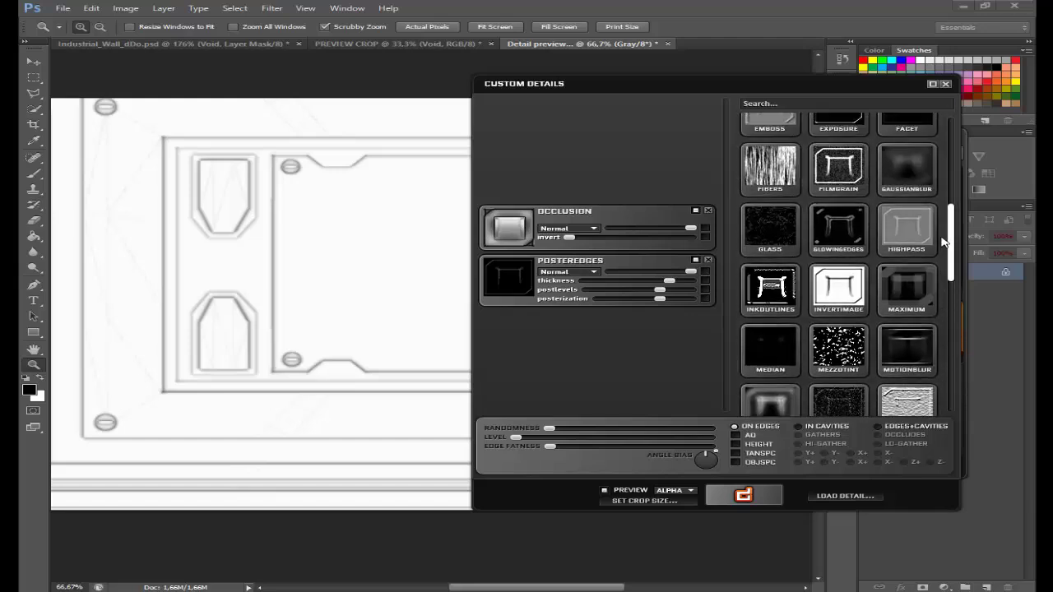
{"action": "scroll", "coordinate": [944, 241], "scroll_direction": "up", "scroll_amount": 1}
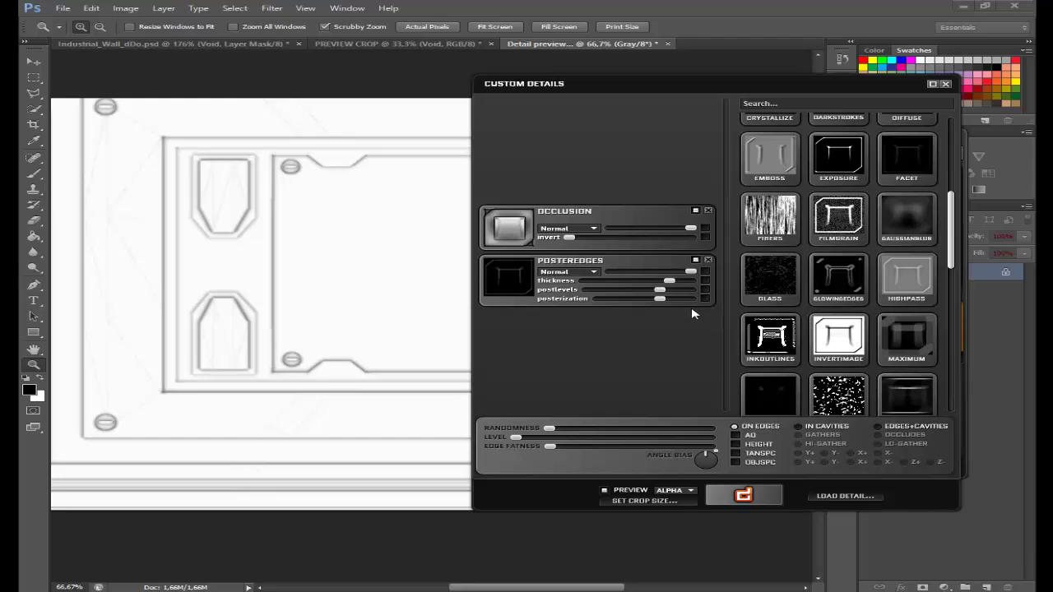
Step: Add a Gaussianblur filter at the top of the stack and adjust its strength and radius
{"action": "mouse_move", "coordinate": [911, 223]}
{"action": "left_mouse_down"}
{"action": "mouse_move", "coordinate": [556, 206]}
{"action": "mouse_move", "coordinate": [570, 219]}
{"action": "left_mouse_up"}
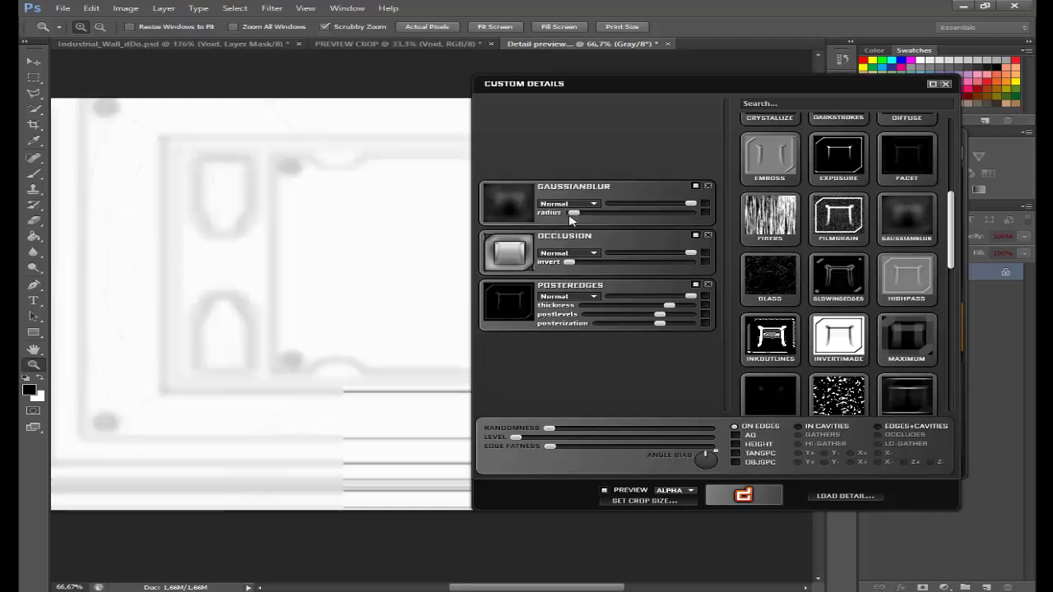
{"action": "left_click_drag", "start_coordinate": [676, 205], "coordinate": [675, 205]}
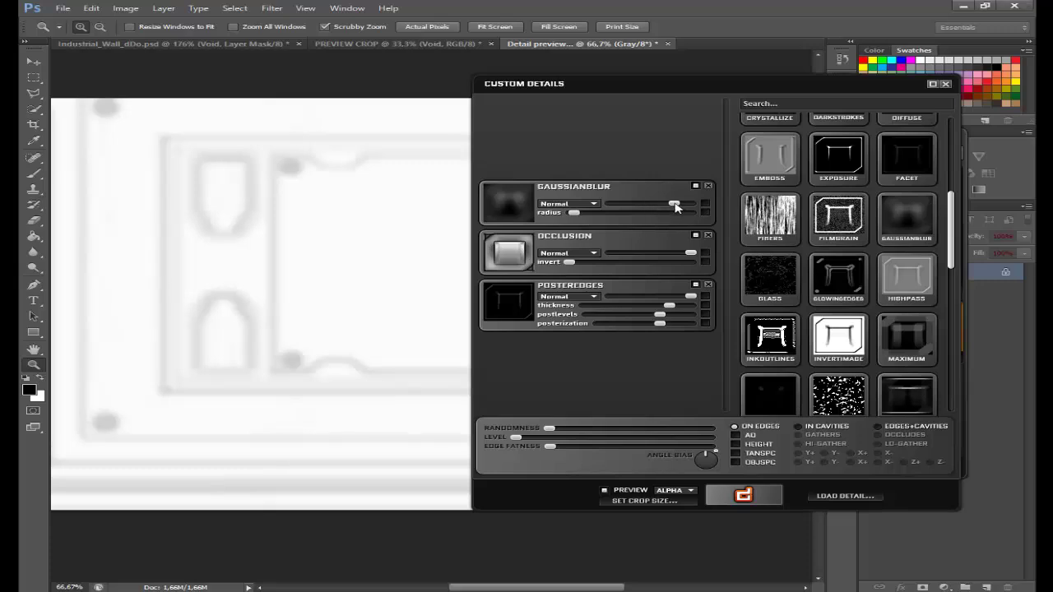
{"action": "left_click_drag", "start_coordinate": [596, 212], "coordinate": [593, 213]}
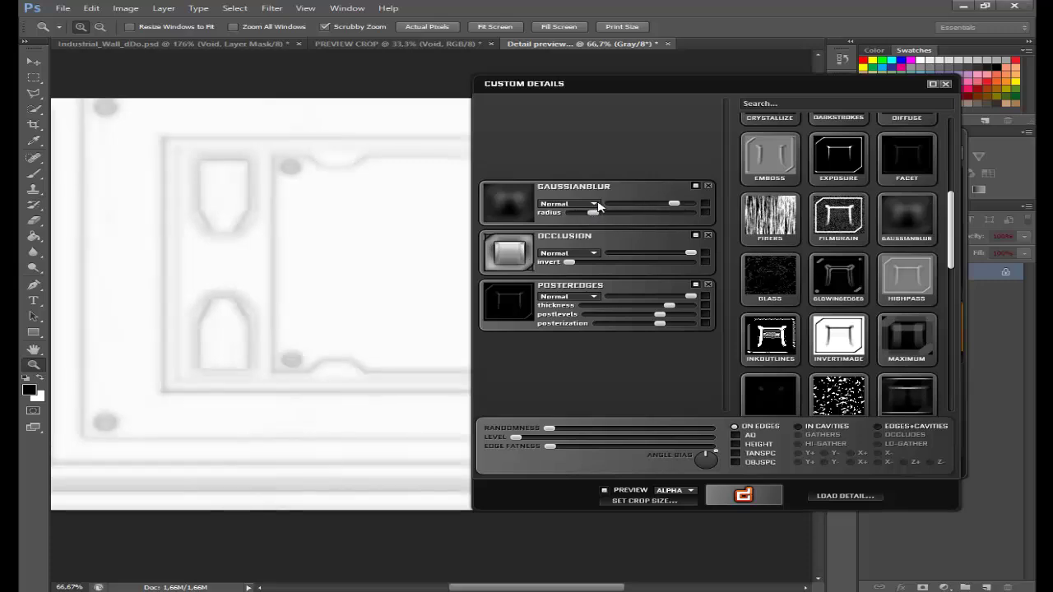
{"action": "left_click", "coordinate": [594, 204]}
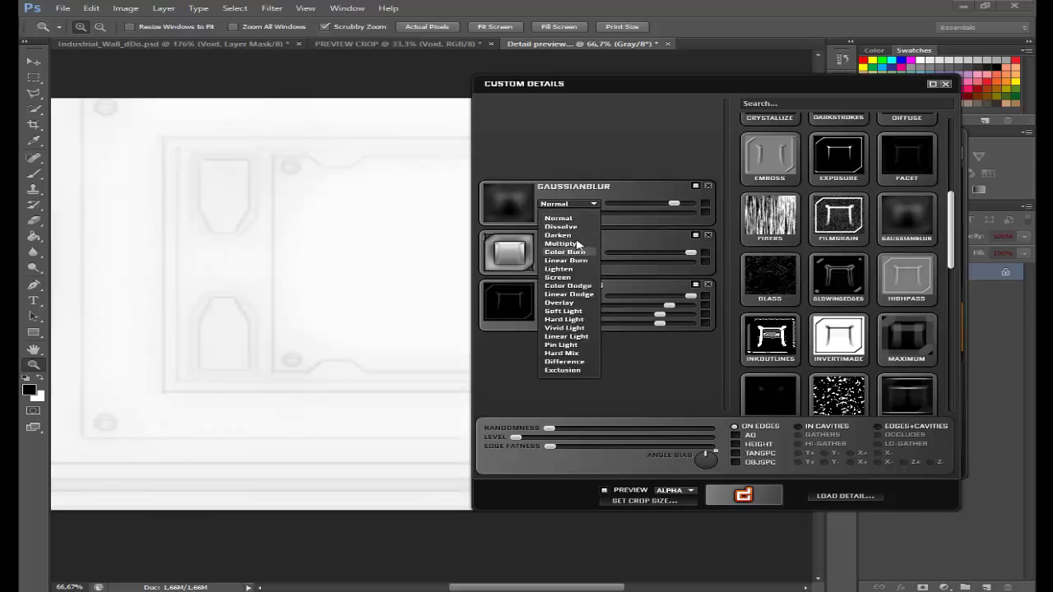
{"action": "left_click", "coordinate": [623, 233]}
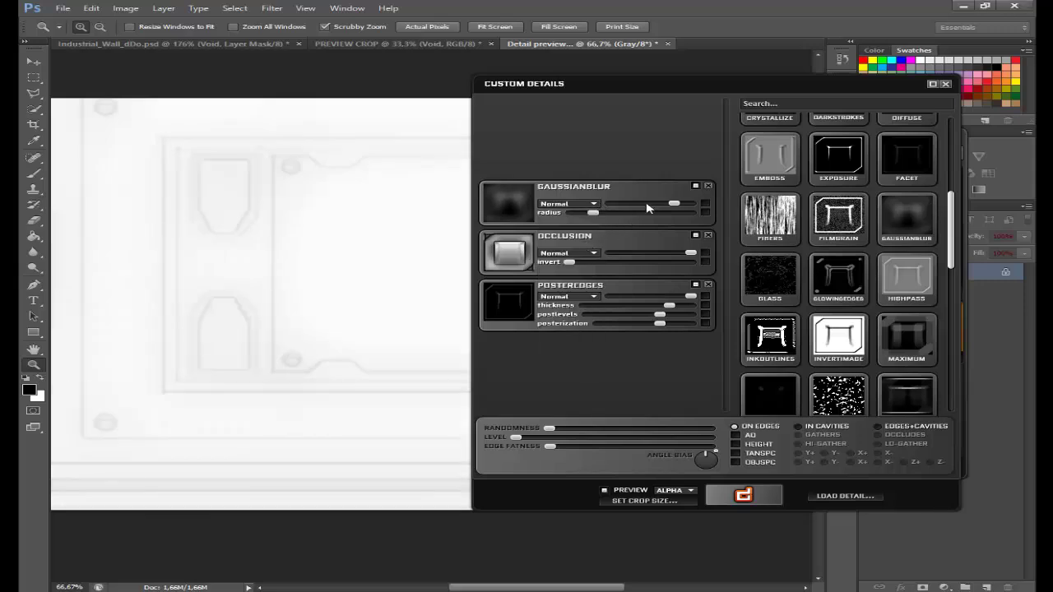
{"action": "scroll", "coordinate": [593, 206], "scroll_direction": "down", "scroll_amount": 3}
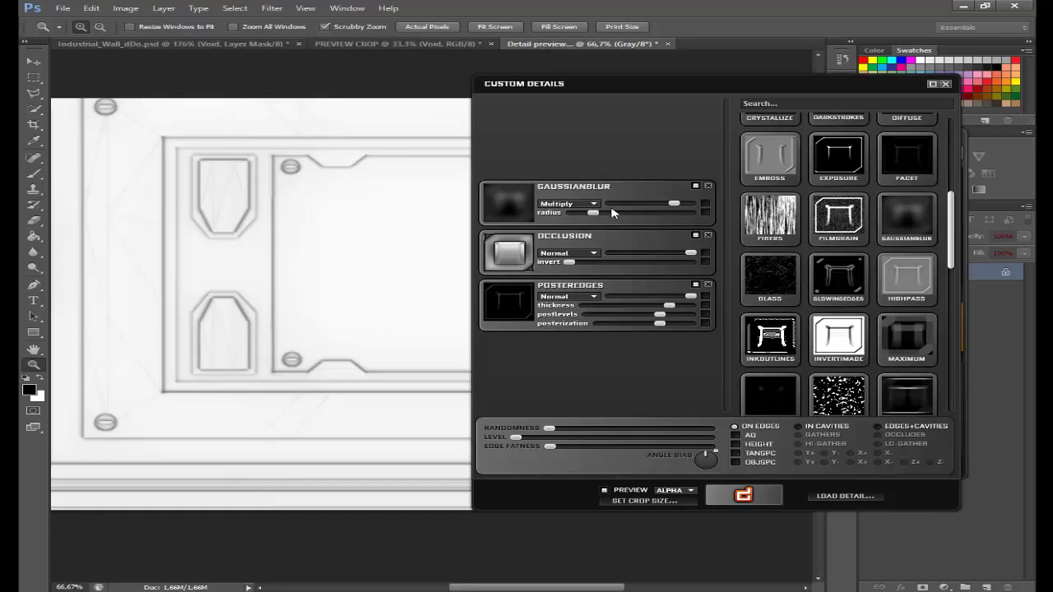
{"action": "left_click", "coordinate": [705, 202]}
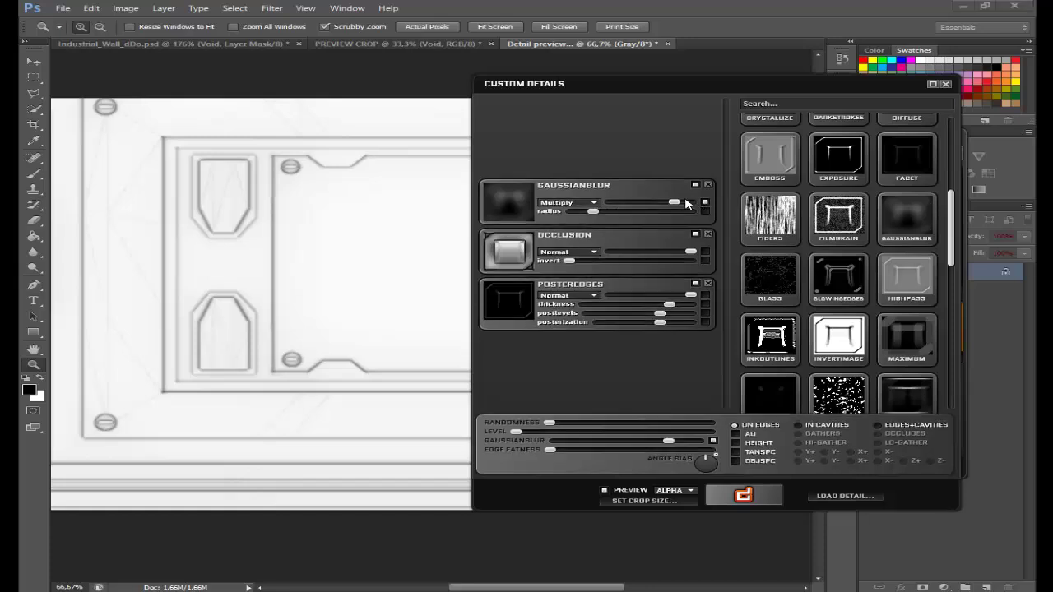
{"action": "left_click_drag", "start_coordinate": [684, 204], "coordinate": [690, 206]}
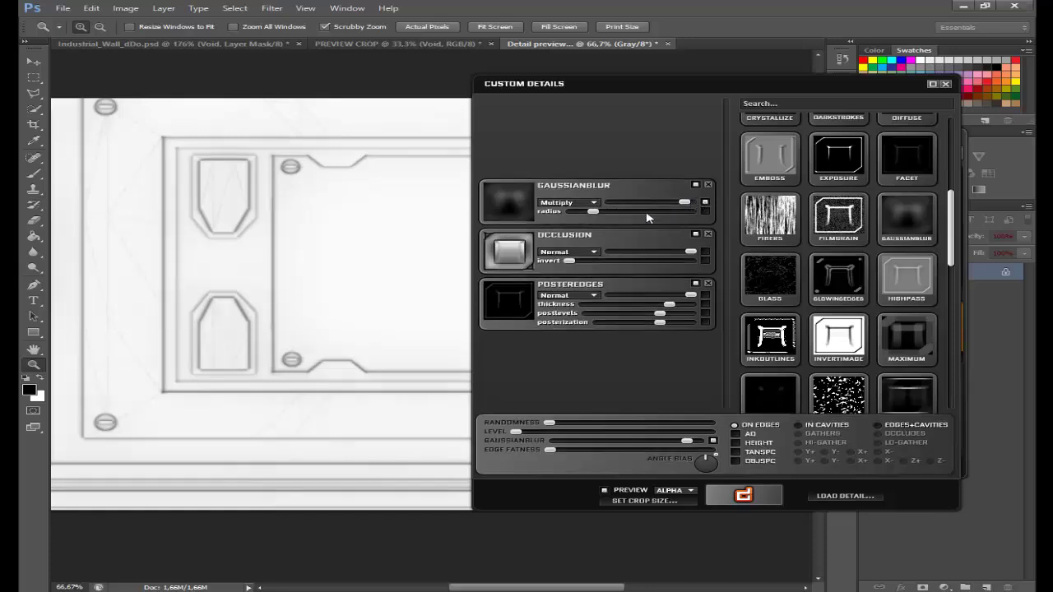
{"action": "left_click", "coordinate": [704, 202]}
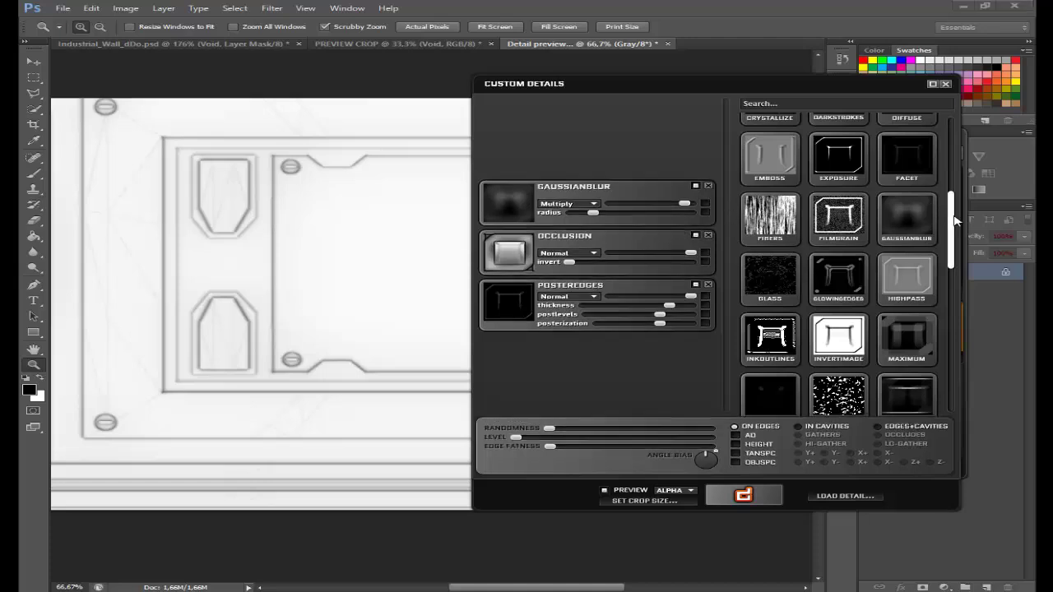
{"action": "left_click_drag", "start_coordinate": [954, 217], "coordinate": [955, 224]}
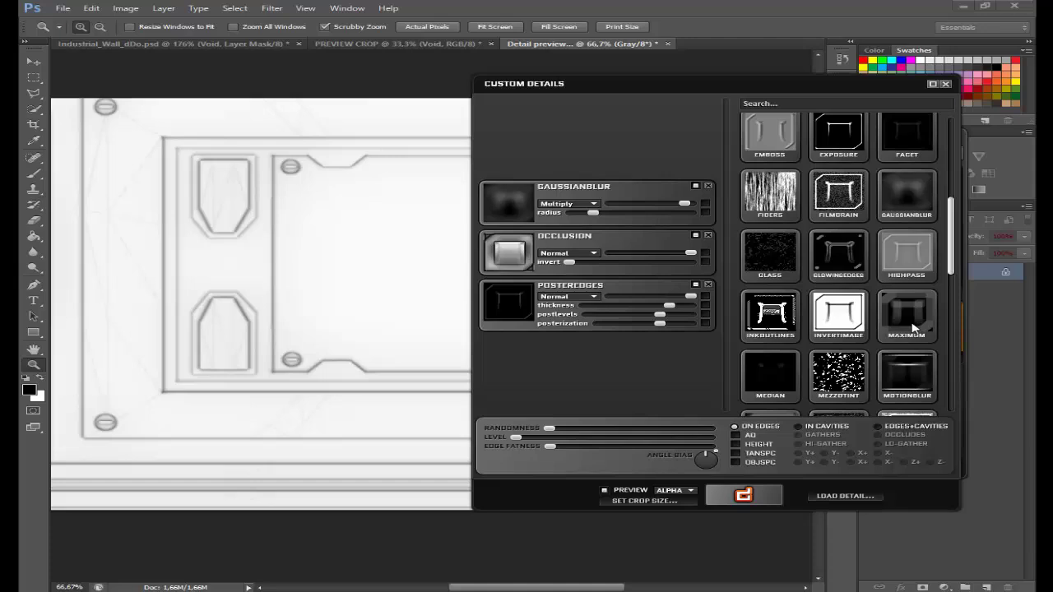
Step: Add a Maximum filter and move it to the top of the stack
{"action": "left_click_drag", "start_coordinate": [911, 326], "coordinate": [605, 280]}
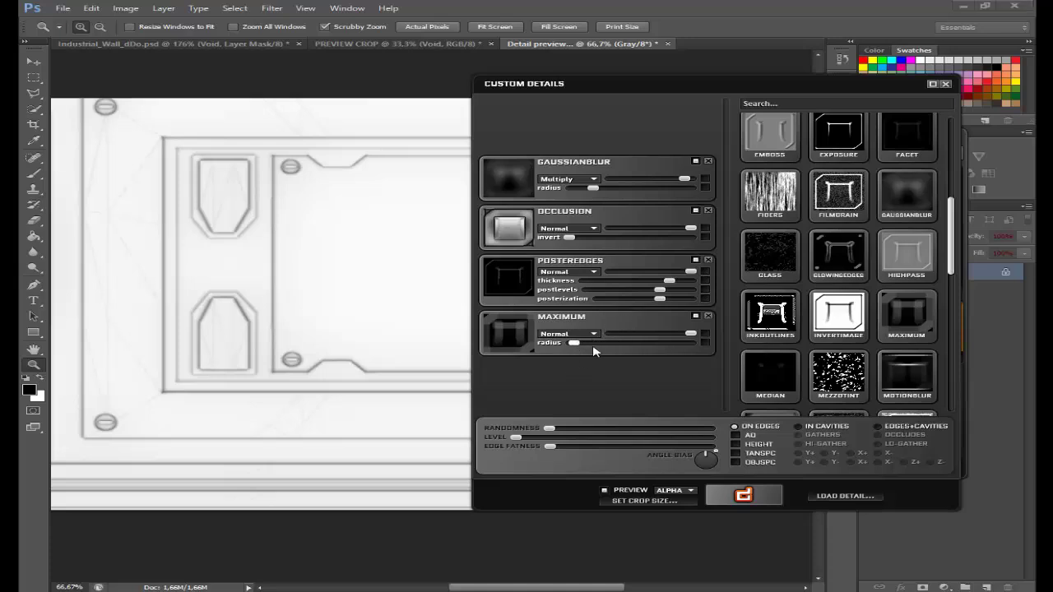
{"action": "left_click_drag", "start_coordinate": [604, 349], "coordinate": [602, 349]}
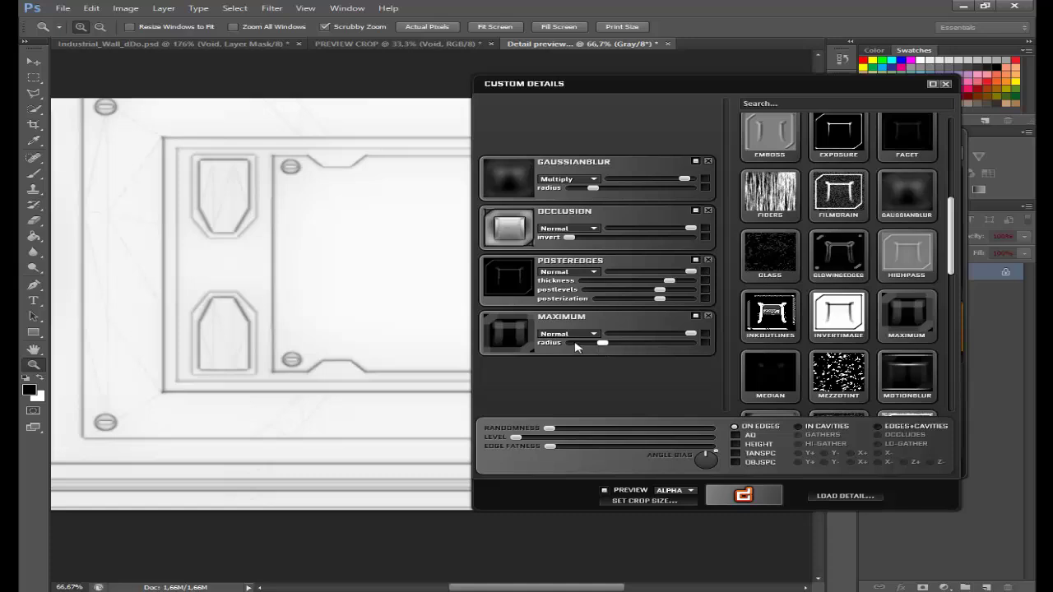
{"action": "left_click", "coordinate": [708, 318]}
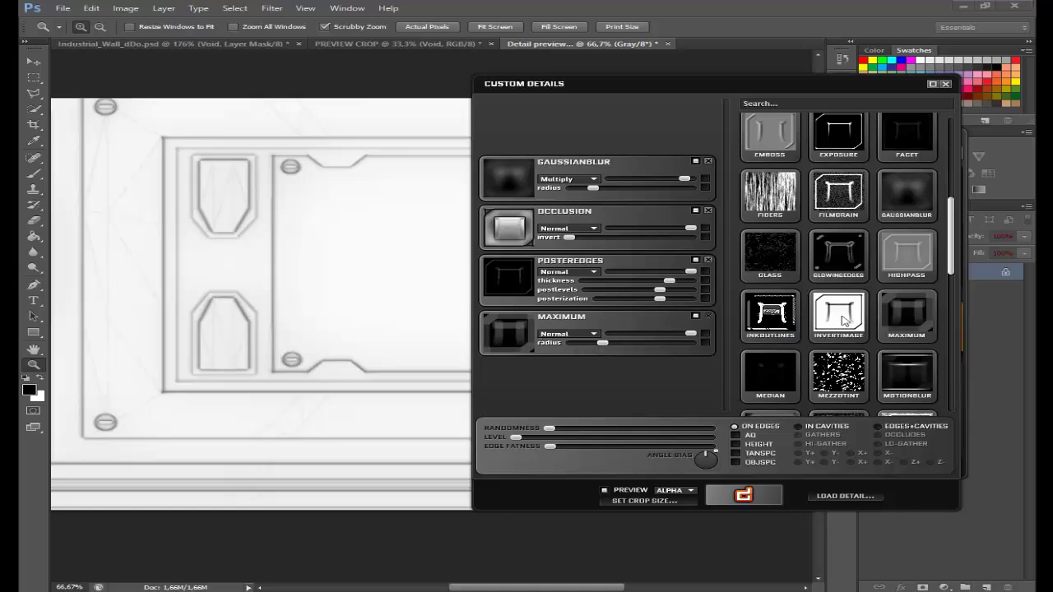
{"action": "left_click_drag", "start_coordinate": [705, 281], "coordinate": [594, 186]}
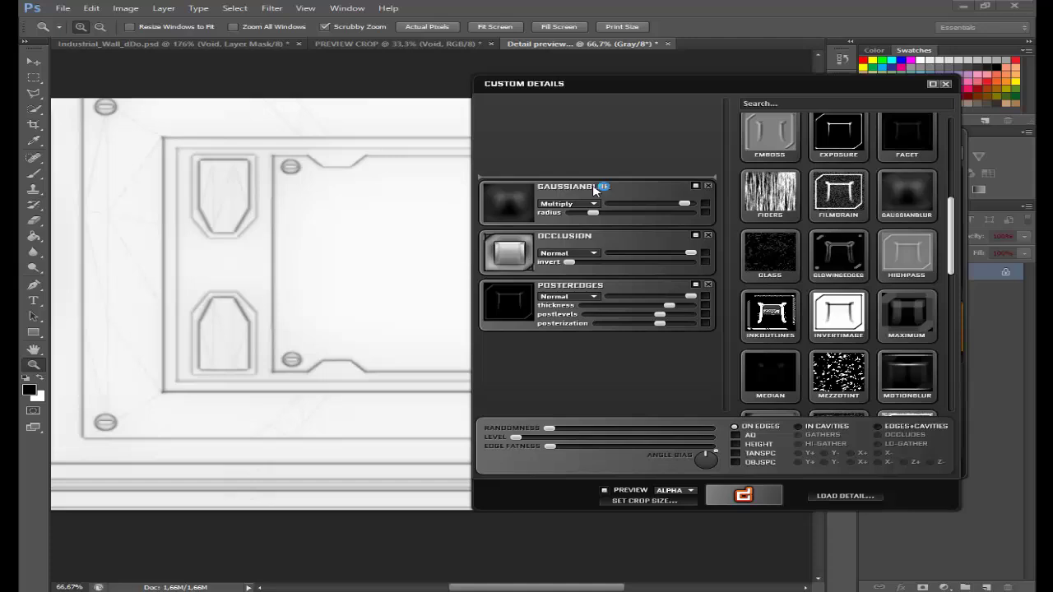
{"action": "left_click_drag", "start_coordinate": [594, 186], "coordinate": [594, 186]}
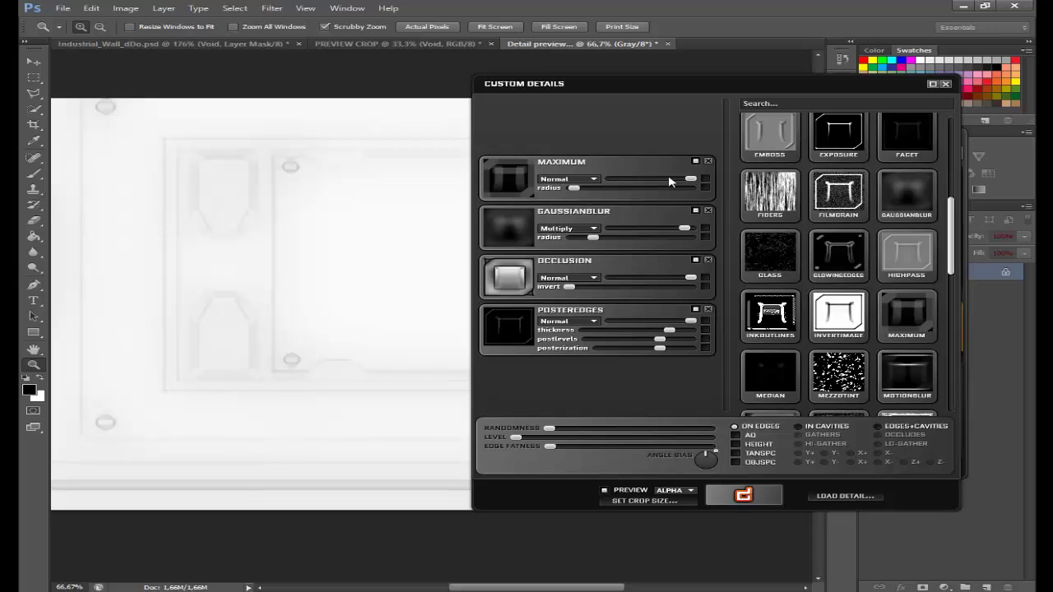
Step: Lower Maximum's strength, raise its radius, and blend it with Darken
{"action": "left_click", "coordinate": [673, 180]}
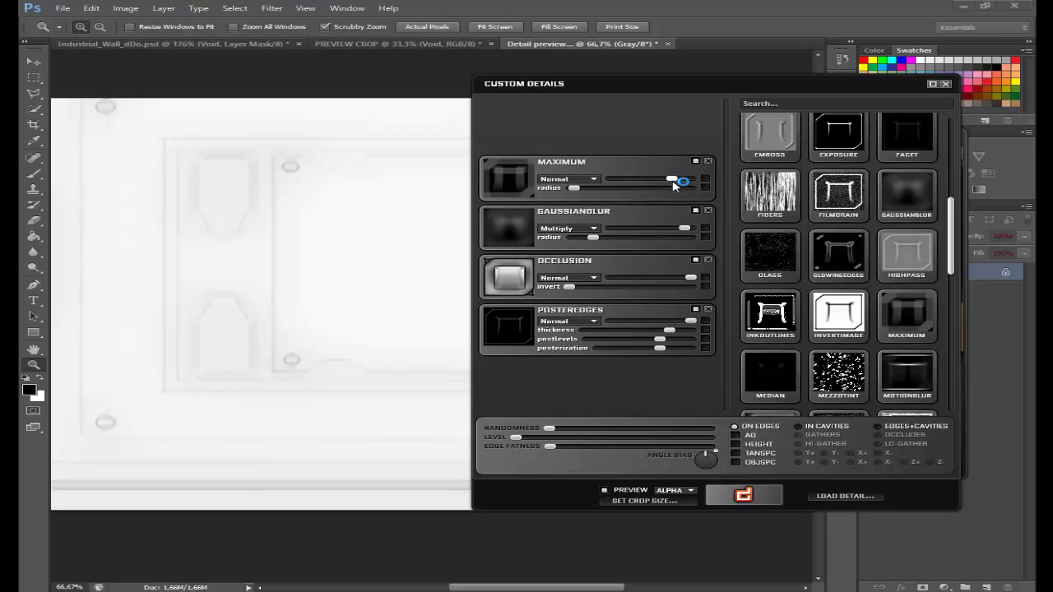
{"action": "left_click", "coordinate": [592, 189]}
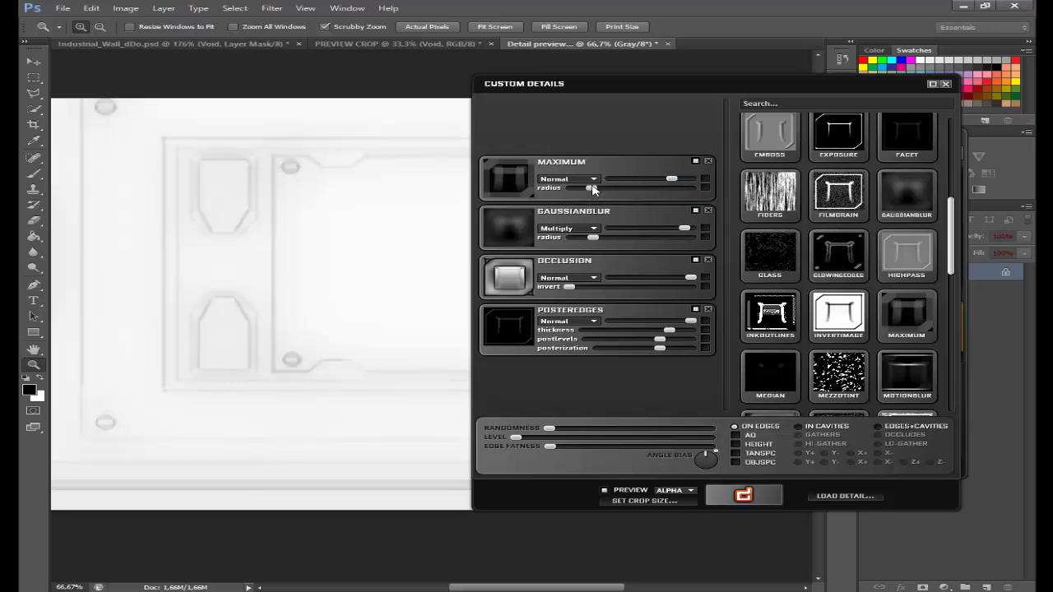
{"action": "left_click", "coordinate": [581, 179]}
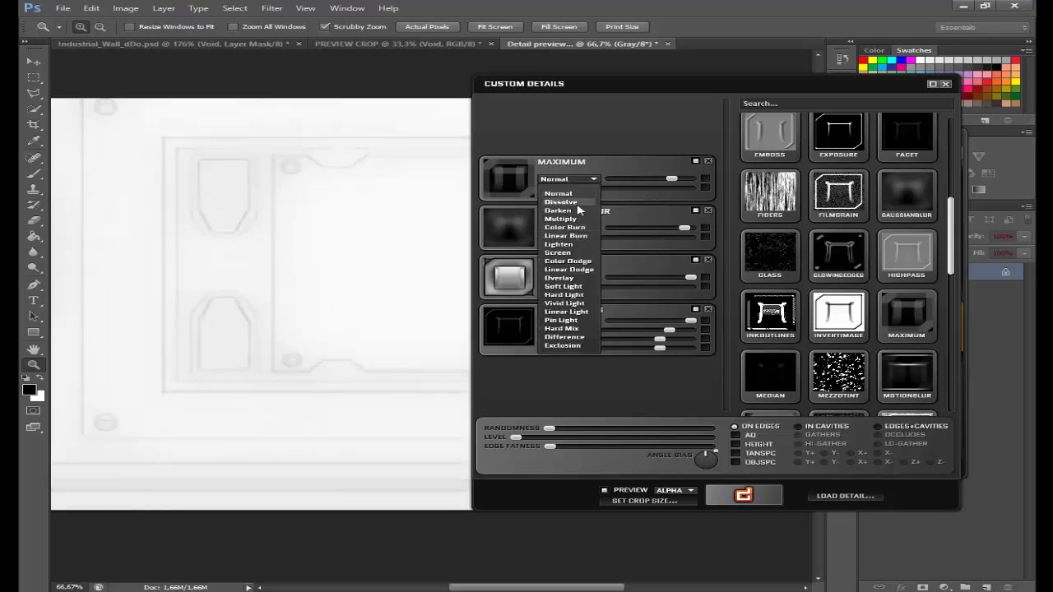
{"action": "key", "text": "Escape"}
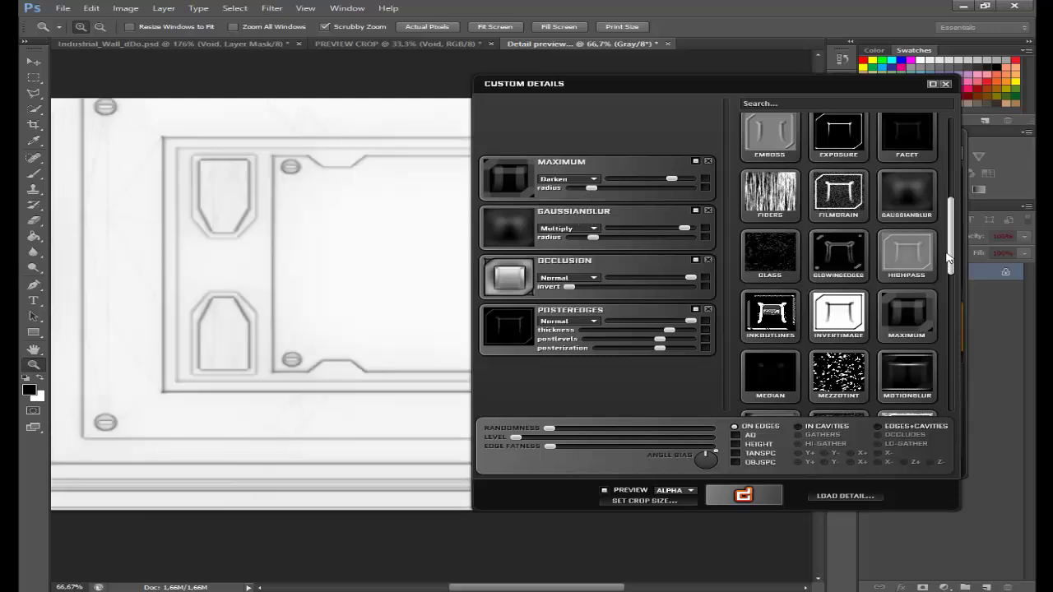
{"action": "scroll", "coordinate": [946, 258], "scroll_direction": "up", "scroll_amount": 2}
{"action": "scroll", "coordinate": [872, 267], "scroll_direction": "up", "scroll_amount": 2}
{"action": "scroll", "coordinate": [805, 277], "scroll_direction": "up", "scroll_amount": 2}
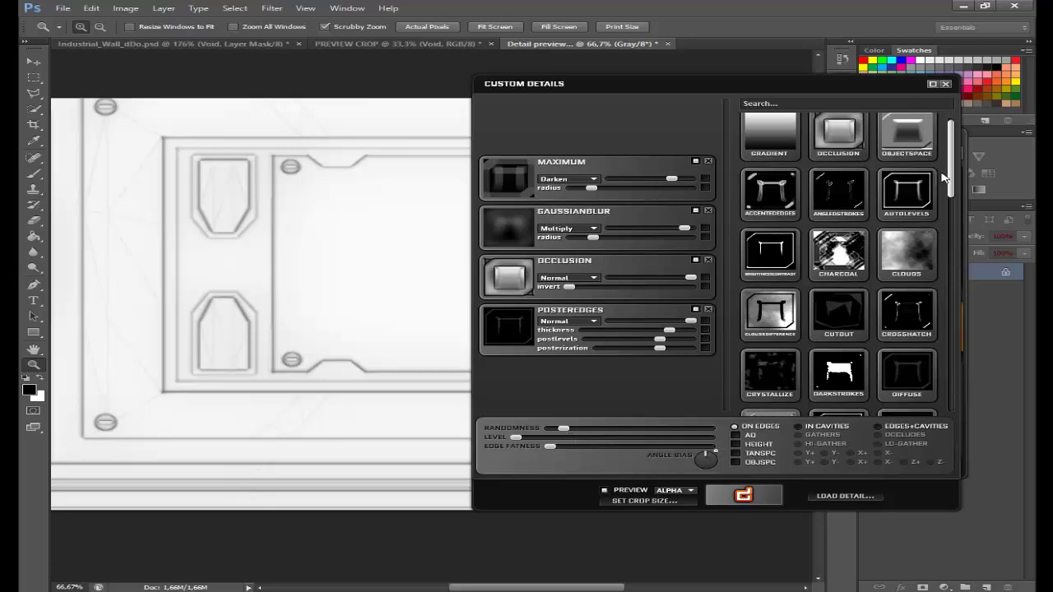
Step: Add an ObjectSpace filter to the top of the stack and try Bottom and Left directions
{"action": "mouse_move", "coordinate": [907, 135]}
{"action": "mouse_move", "coordinate": [909, 132]}
{"action": "left_mouse_down"}
{"action": "mouse_move", "coordinate": [573, 153]}
{"action": "mouse_move", "coordinate": [574, 163]}
{"action": "left_mouse_up"}
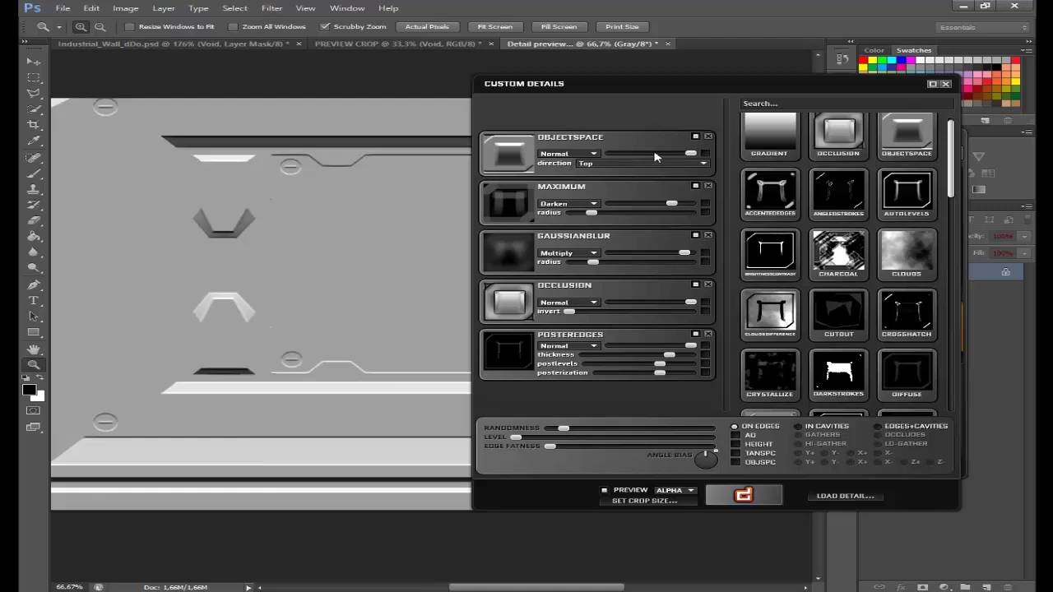
{"action": "left_click", "coordinate": [625, 165]}
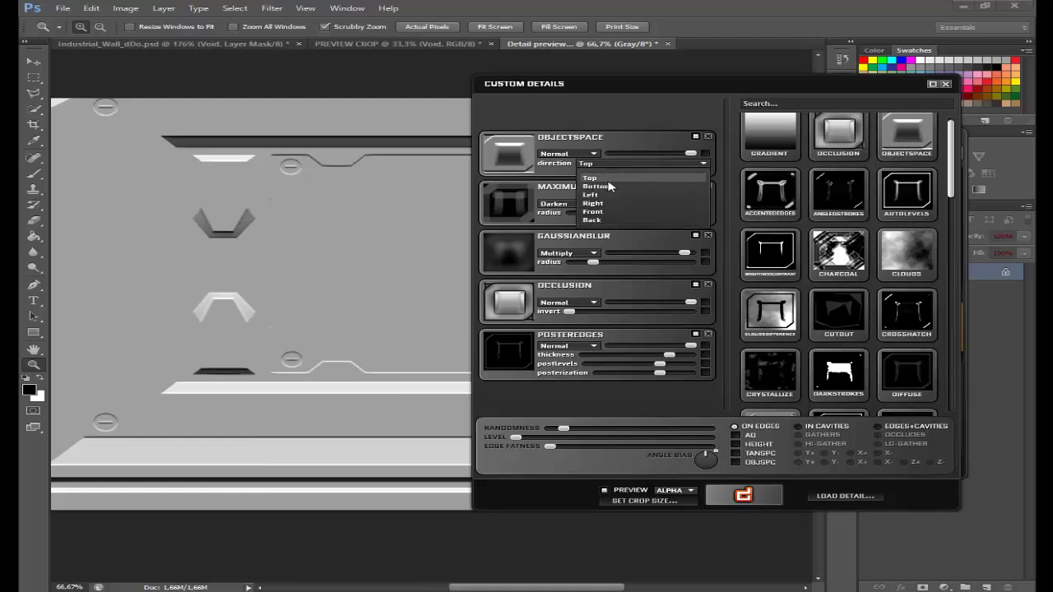
{"action": "left_click", "coordinate": [623, 171]}
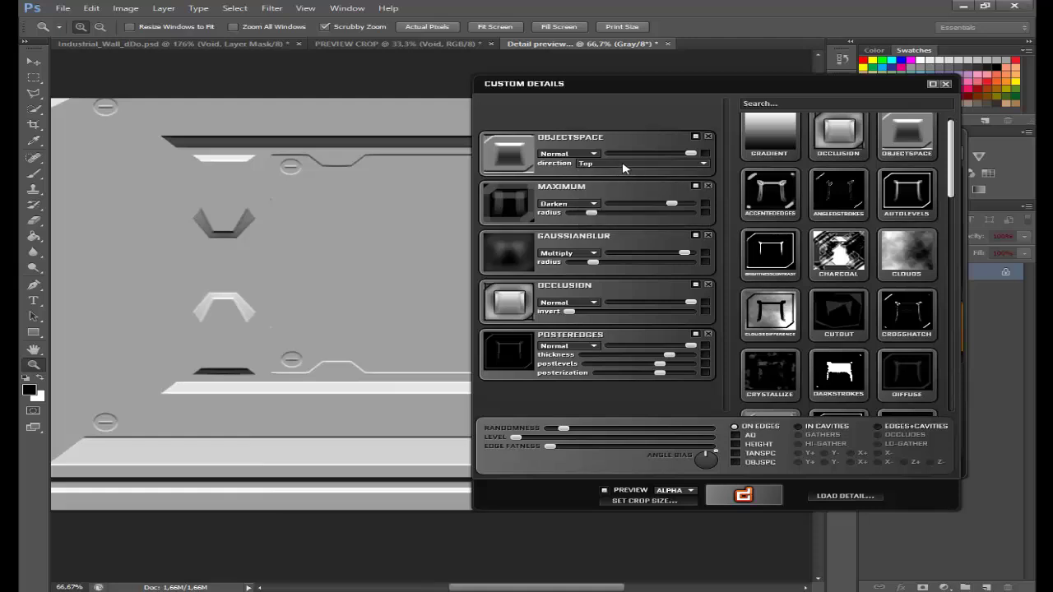
{"action": "scroll", "coordinate": [623, 169], "scroll_direction": "down", "scroll_amount": 1}
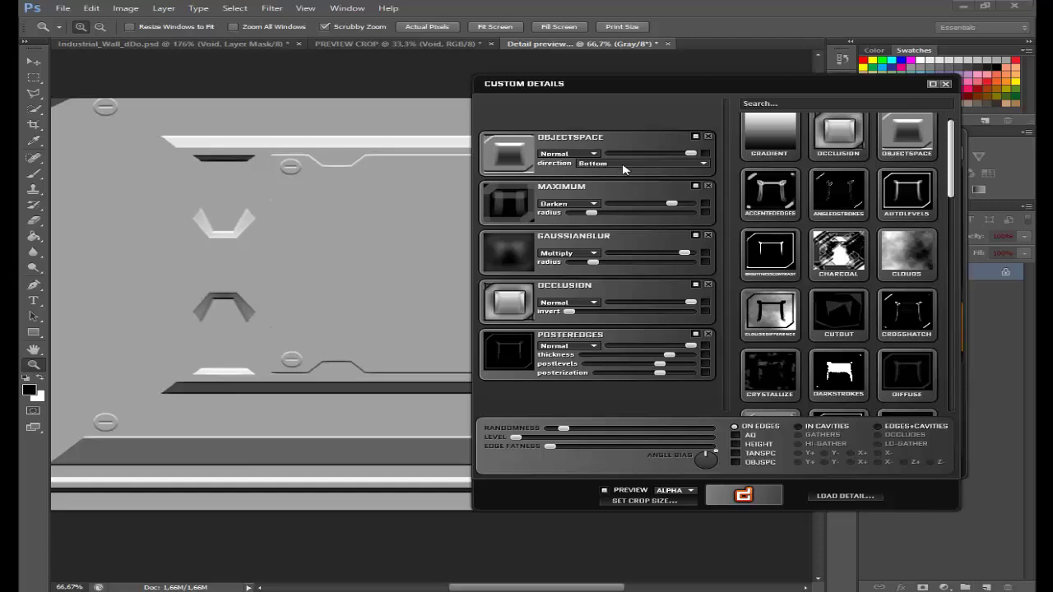
{"action": "left_click", "coordinate": [623, 169]}
{"action": "left_click", "coordinate": [621, 186]}
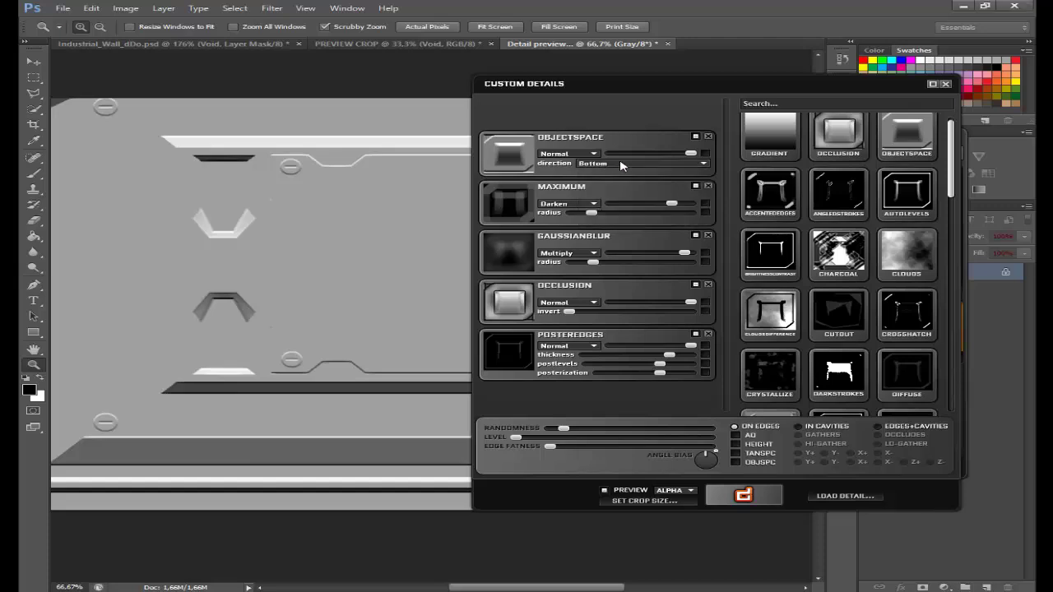
{"action": "scroll", "coordinate": [621, 166], "scroll_direction": "down", "scroll_amount": 1}
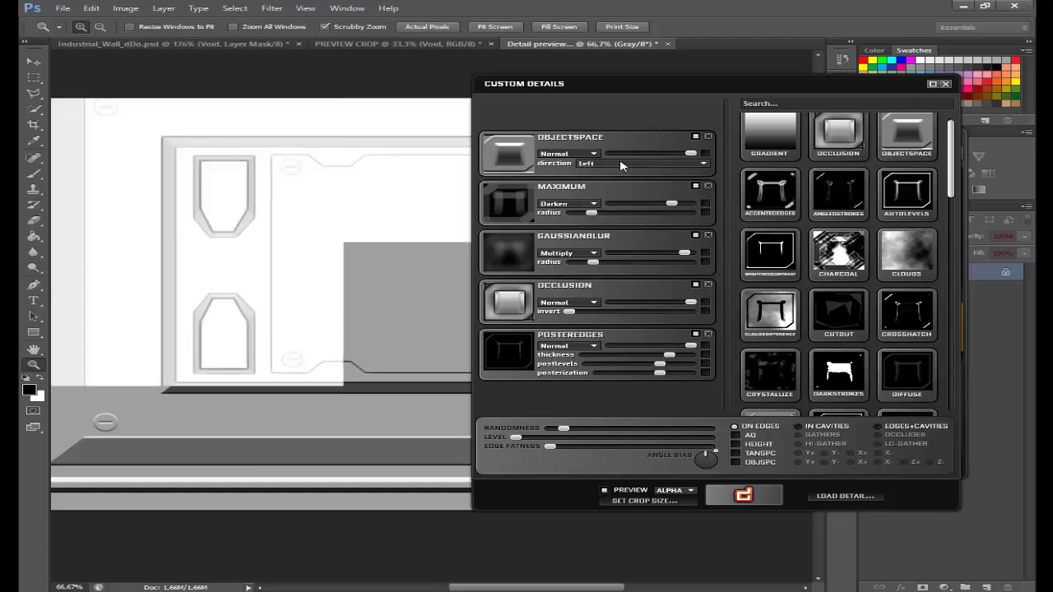
{"action": "left_click", "coordinate": [621, 167]}
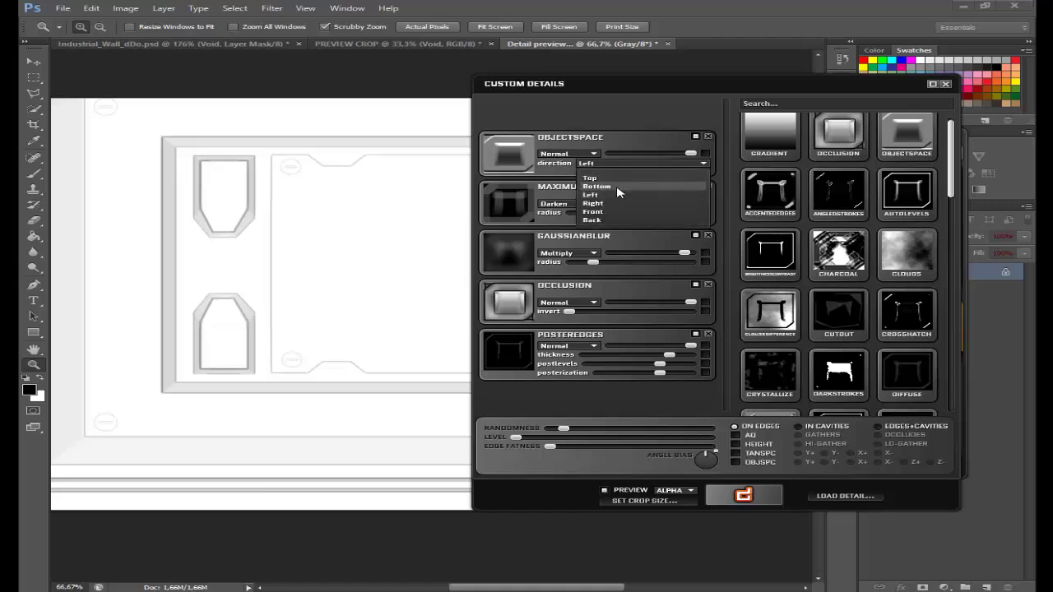
{"action": "left_click", "coordinate": [615, 166]}
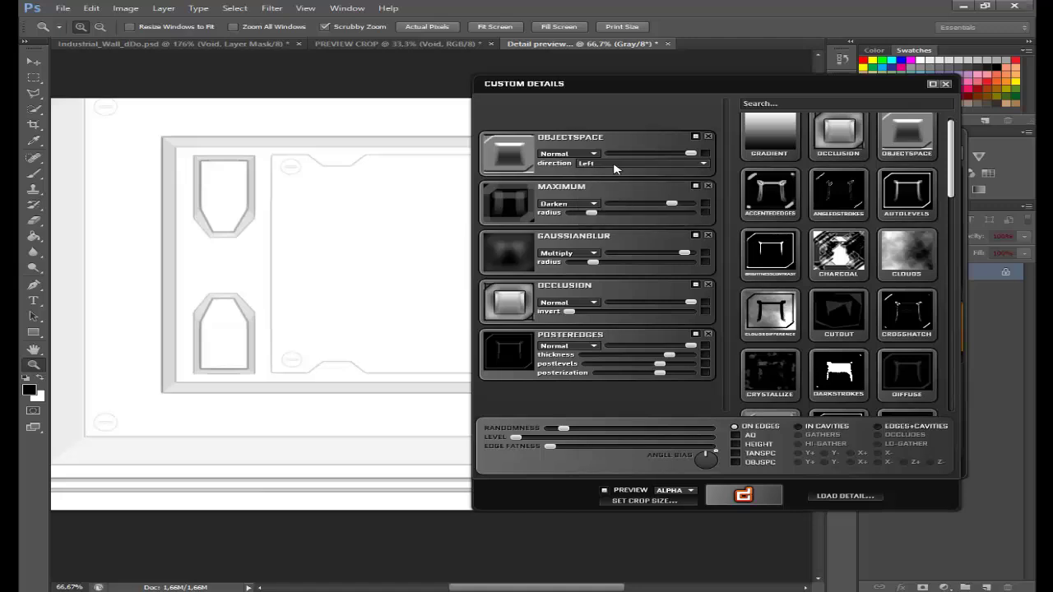
Step: Cycle the ObjectSpace direction through Front, Back and Right
{"action": "scroll", "coordinate": [617, 166], "scroll_direction": "down", "scroll_amount": 2}
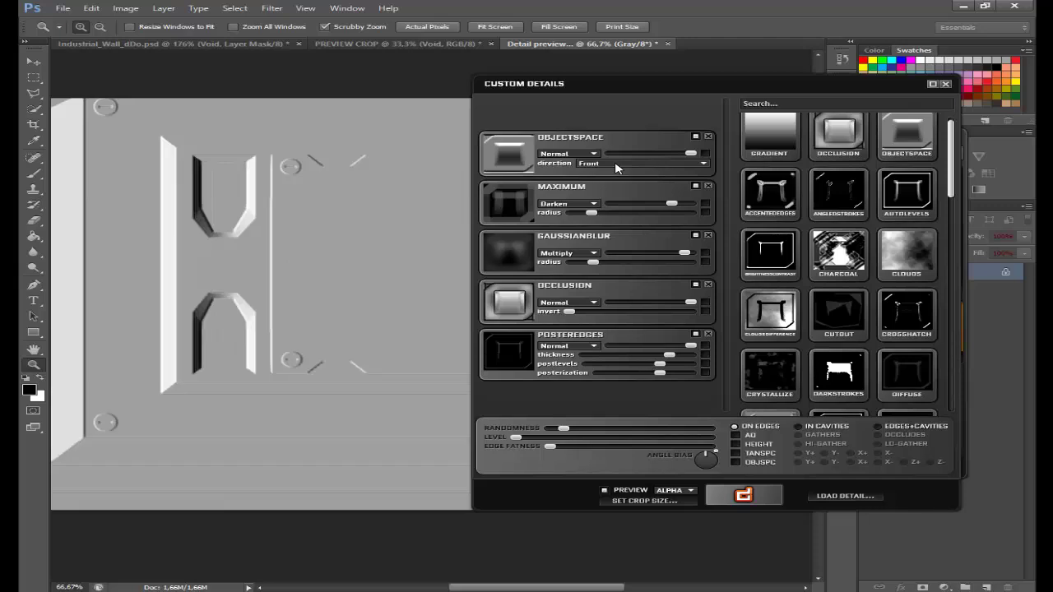
{"action": "left_click", "coordinate": [616, 165]}
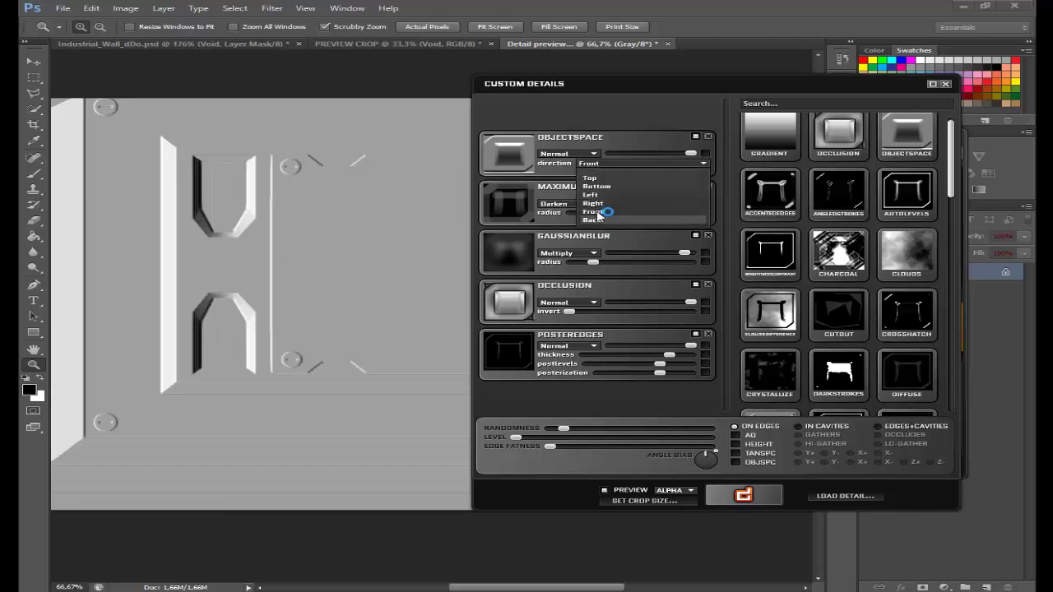
{"action": "left_click", "coordinate": [612, 213]}
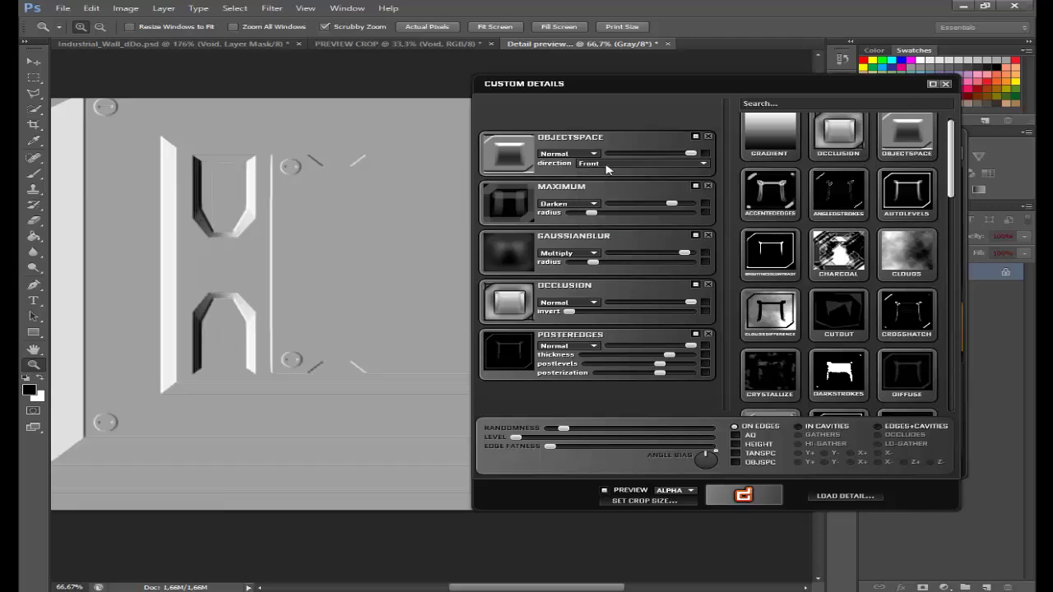
{"action": "scroll", "coordinate": [607, 168], "scroll_direction": "down", "scroll_amount": 1}
{"action": "left_click", "coordinate": [606, 165]}
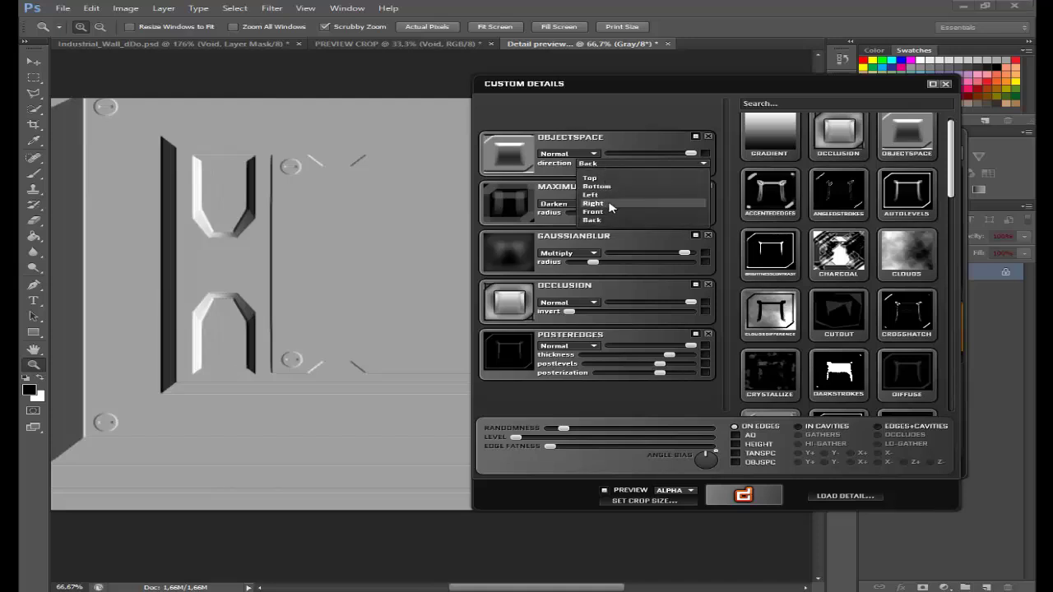
{"action": "left_click", "coordinate": [607, 168]}
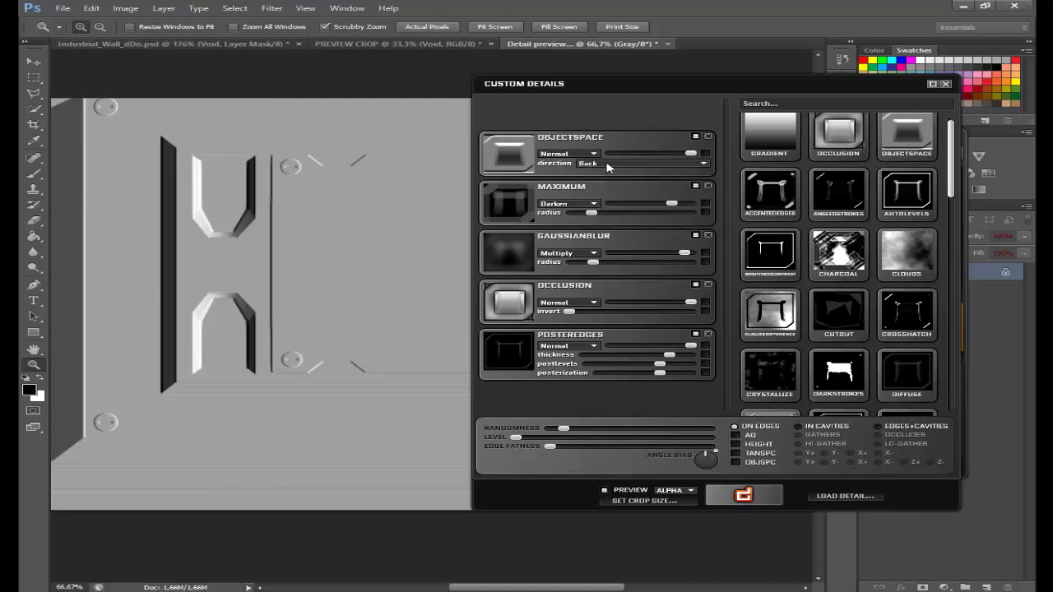
{"action": "left_click", "coordinate": [607, 167]}
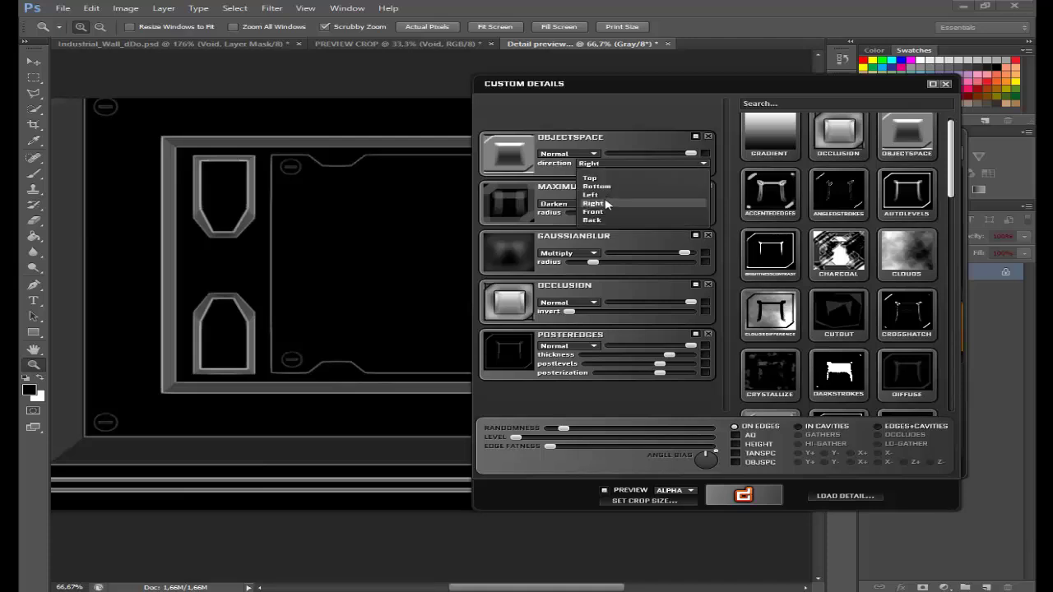
{"action": "left_click", "coordinate": [607, 204]}
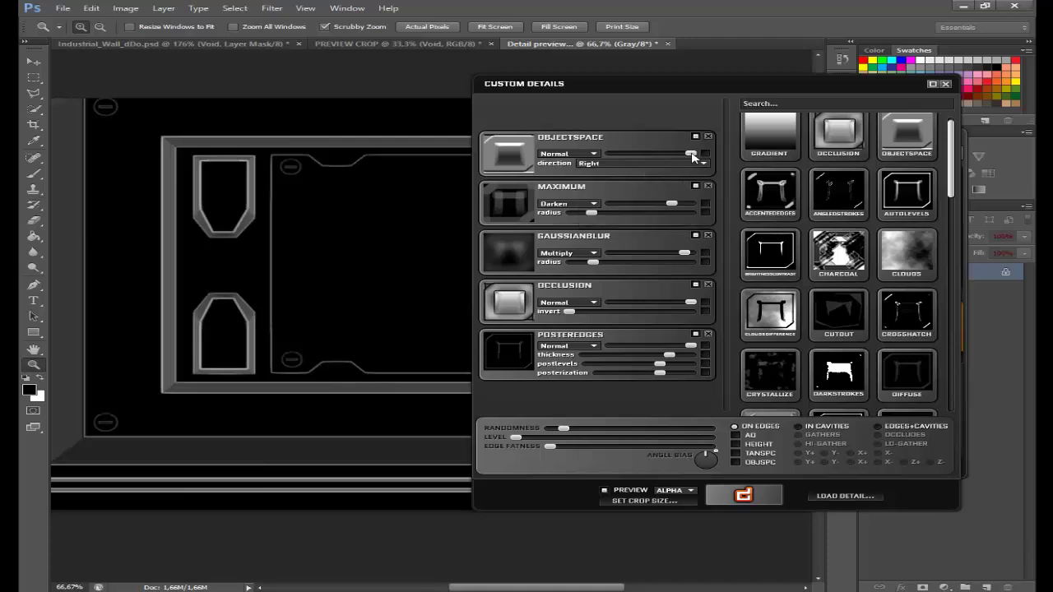
Step: Reduce the ObjectSpace strength and set its blend mode to Multiply
{"action": "left_click_drag", "start_coordinate": [693, 157], "coordinate": [646, 158]}
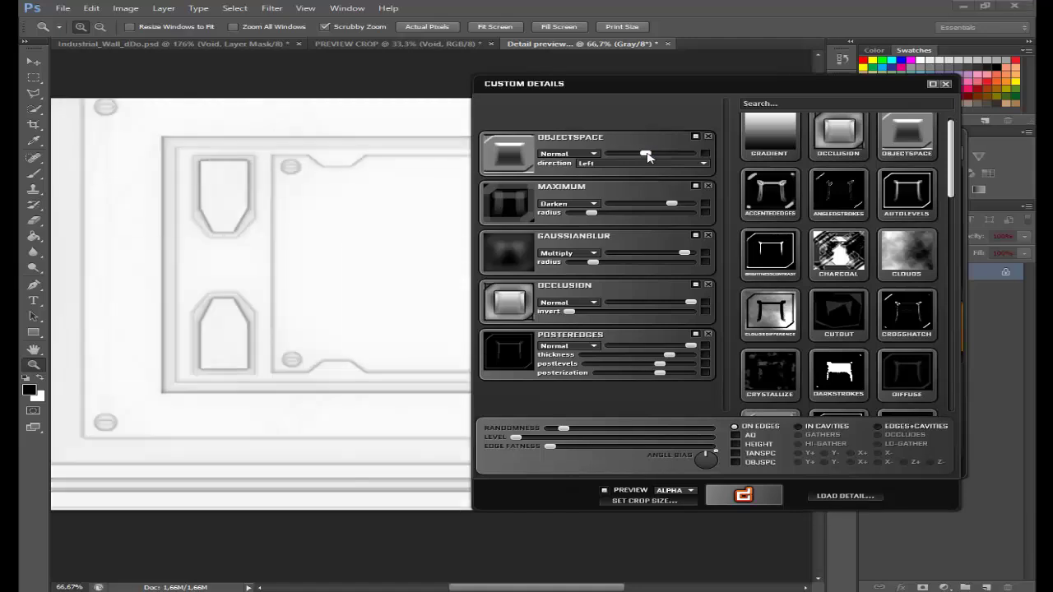
{"action": "left_click_drag", "start_coordinate": [647, 157], "coordinate": [665, 158]}
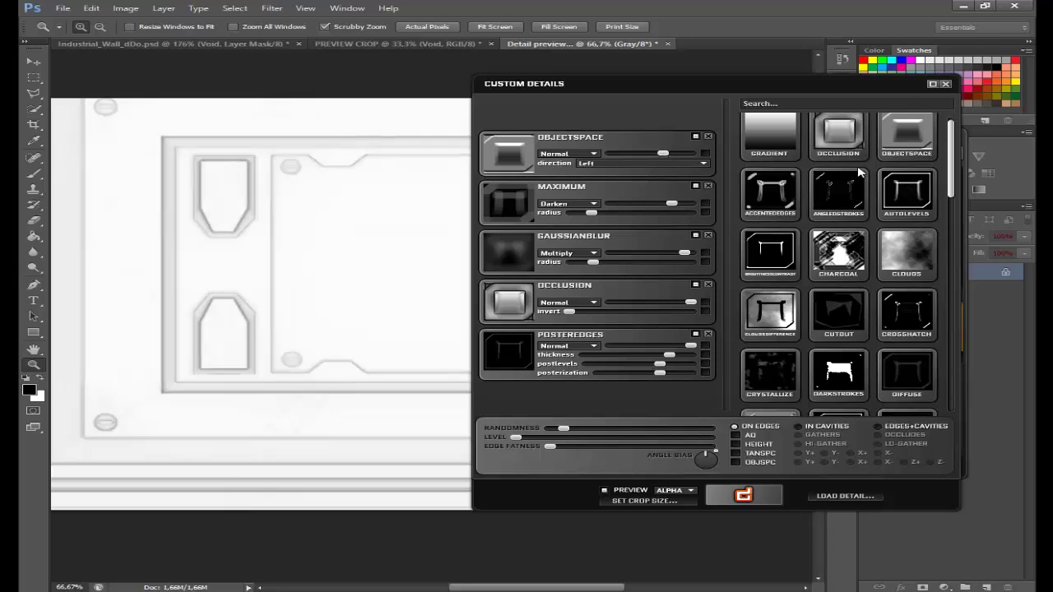
{"action": "left_click", "coordinate": [622, 163]}
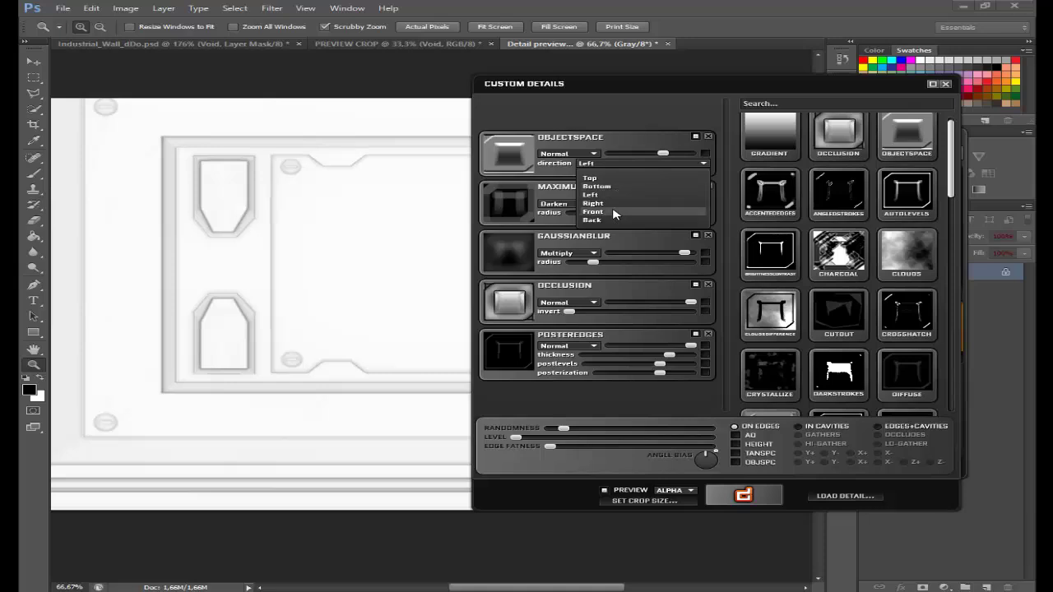
{"action": "left_click", "coordinate": [613, 212]}
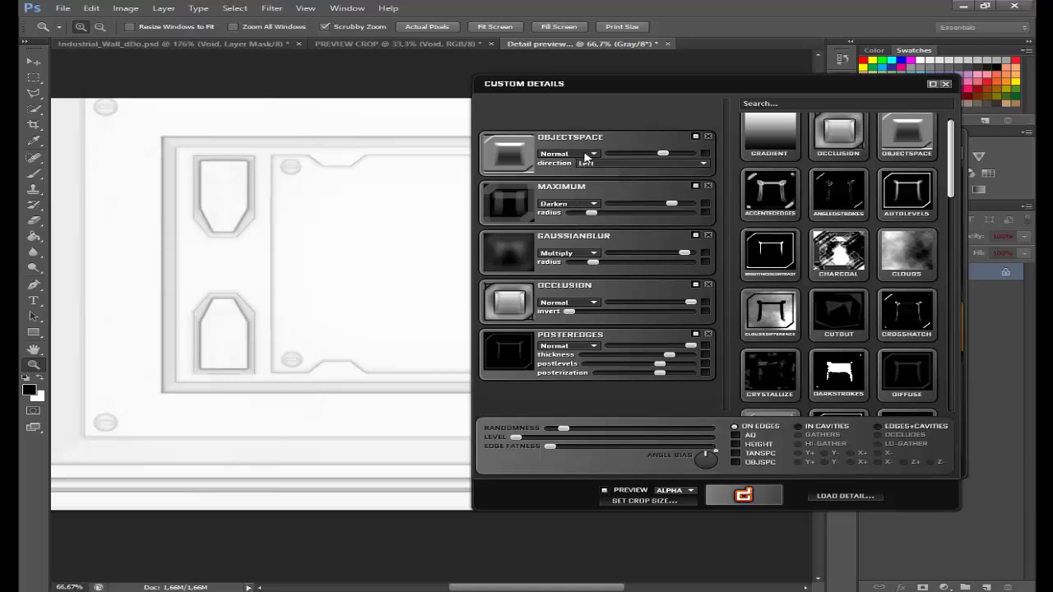
{"action": "left_click", "coordinate": [587, 155]}
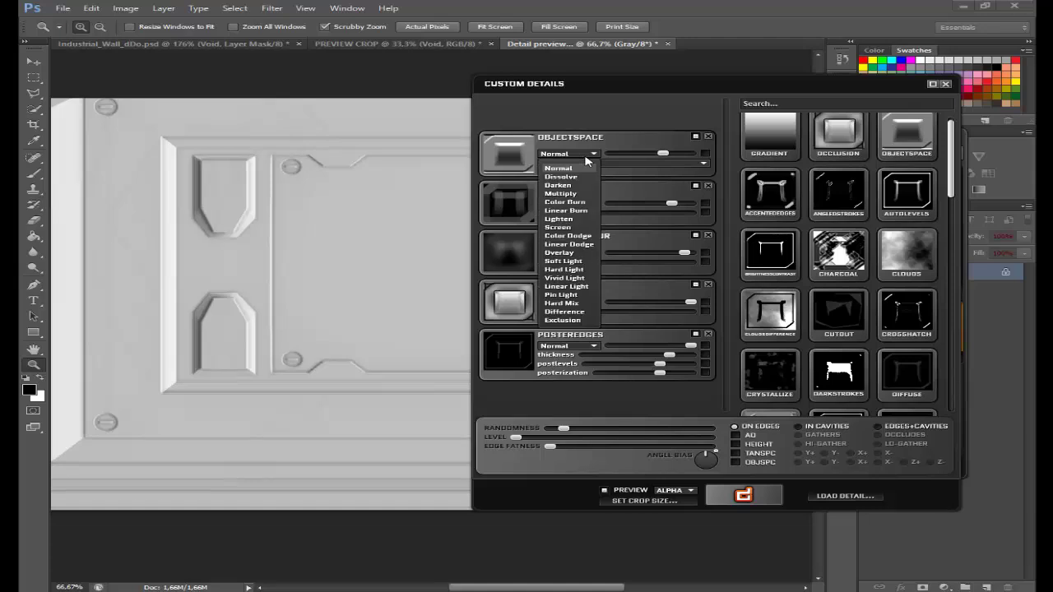
{"action": "left_click", "coordinate": [589, 165]}
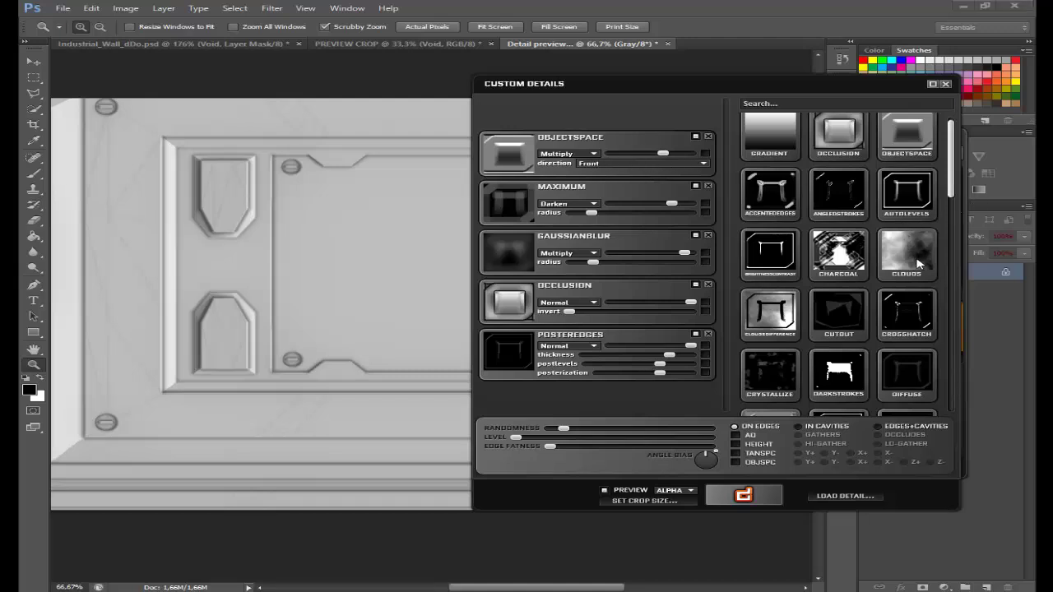
Step: Add a Clouds filter and move it up to second place beneath ObjectSpace
{"action": "left_click_drag", "start_coordinate": [918, 262], "coordinate": [599, 133]}
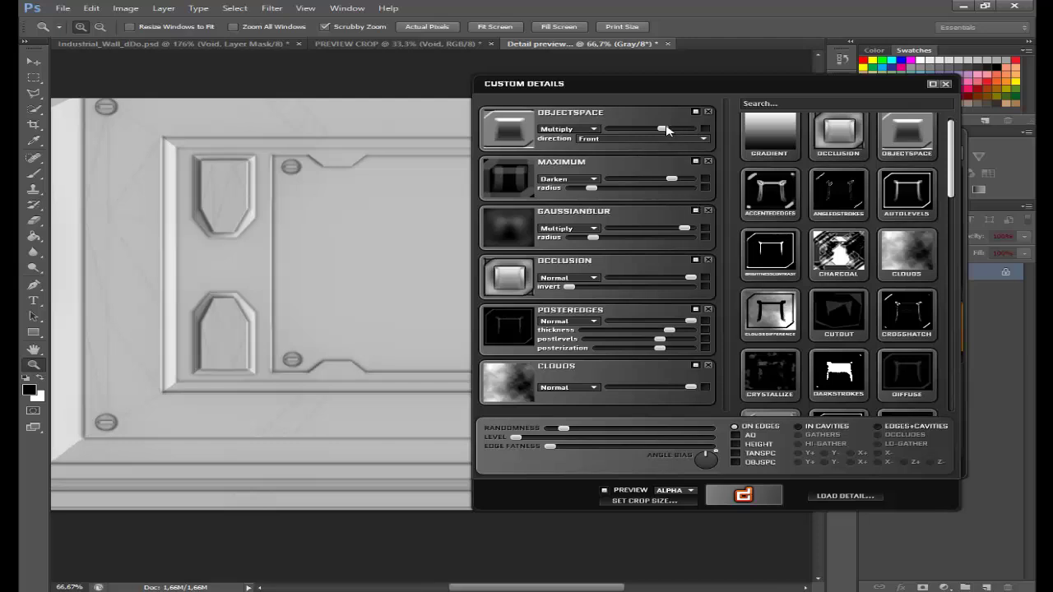
{"action": "mouse_move", "coordinate": [667, 129]}
{"action": "left_mouse_down"}
{"action": "mouse_move", "coordinate": [654, 133]}
{"action": "mouse_move", "coordinate": [689, 134]}
{"action": "left_mouse_up"}
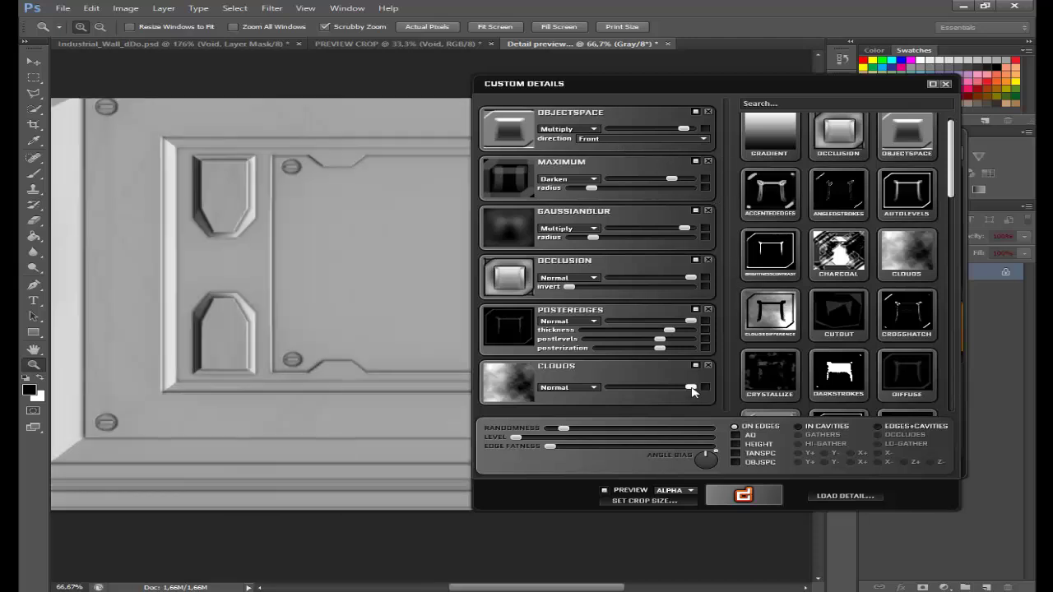
{"action": "left_click_drag", "start_coordinate": [662, 380], "coordinate": [625, 154]}
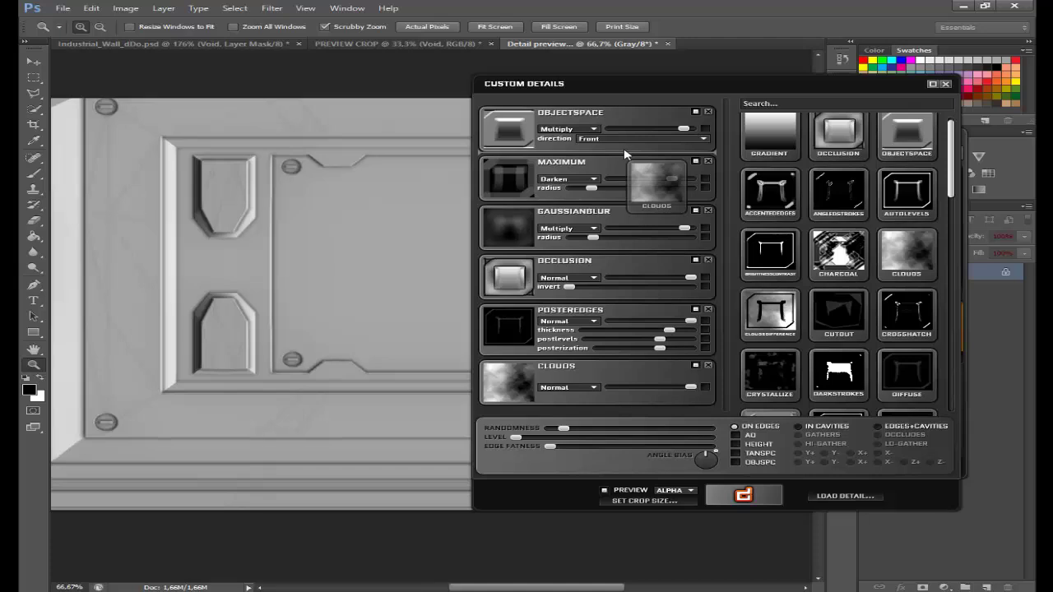
{"action": "left_click_drag", "start_coordinate": [625, 154], "coordinate": [625, 156]}
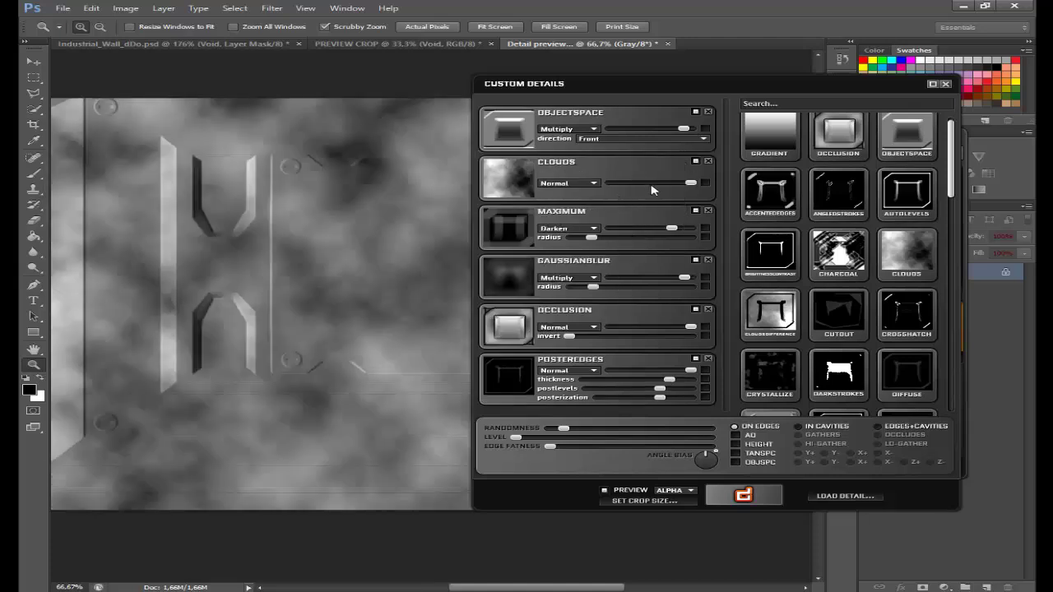
Step: Weaken the Clouds filter to a low strength with Multiply blending
{"action": "left_click_drag", "start_coordinate": [691, 183], "coordinate": [650, 183]}
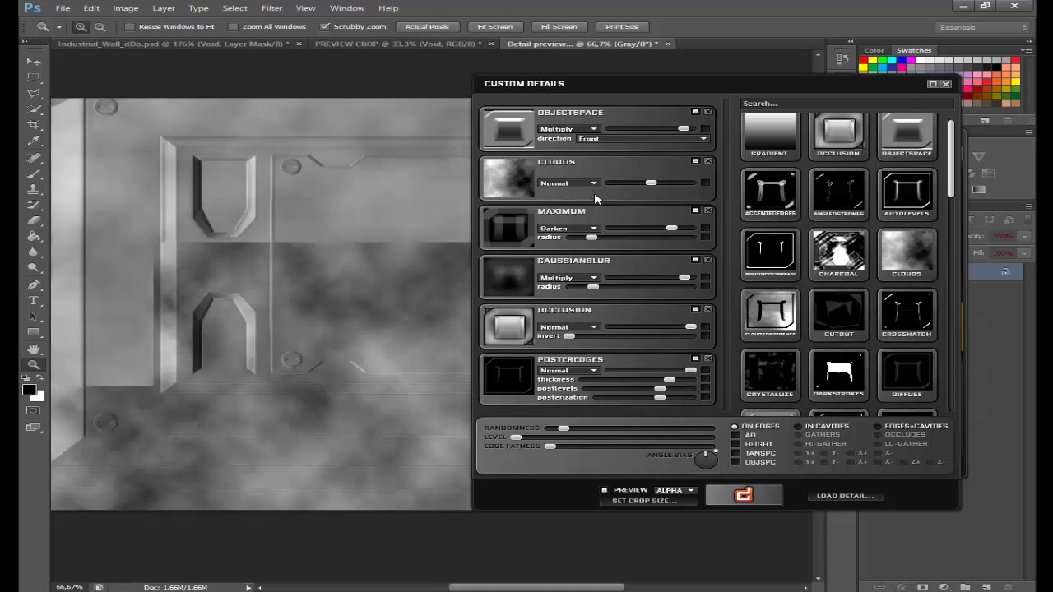
{"action": "left_click", "coordinate": [593, 183]}
{"action": "left_click", "coordinate": [570, 227]}
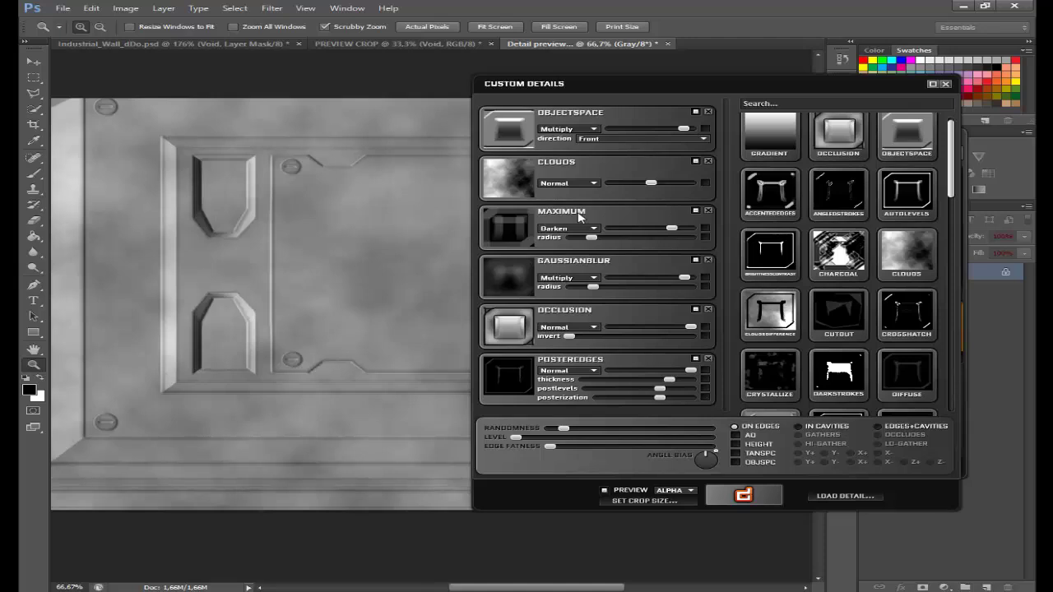
{"action": "left_click_drag", "start_coordinate": [639, 187], "coordinate": [619, 186]}
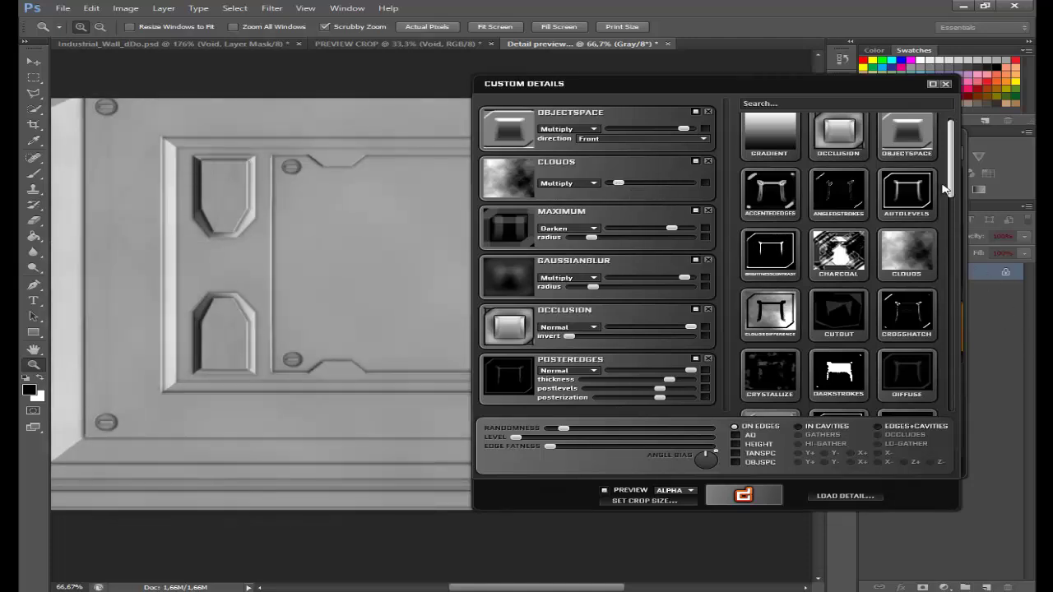
{"action": "left_click_drag", "start_coordinate": [951, 191], "coordinate": [956, 222]}
Step: Add a Facet filter under ObjectSpace with lowered strength and Darken blending
{"action": "left_click_drag", "start_coordinate": [900, 300], "coordinate": [574, 153]}
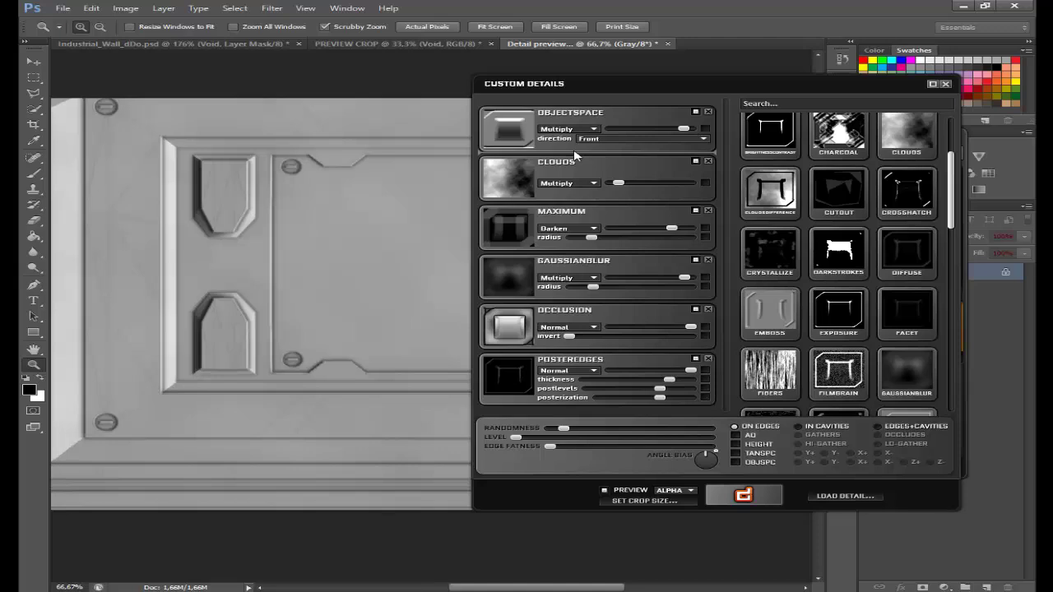
{"action": "left_click_drag", "start_coordinate": [574, 155], "coordinate": [574, 154]}
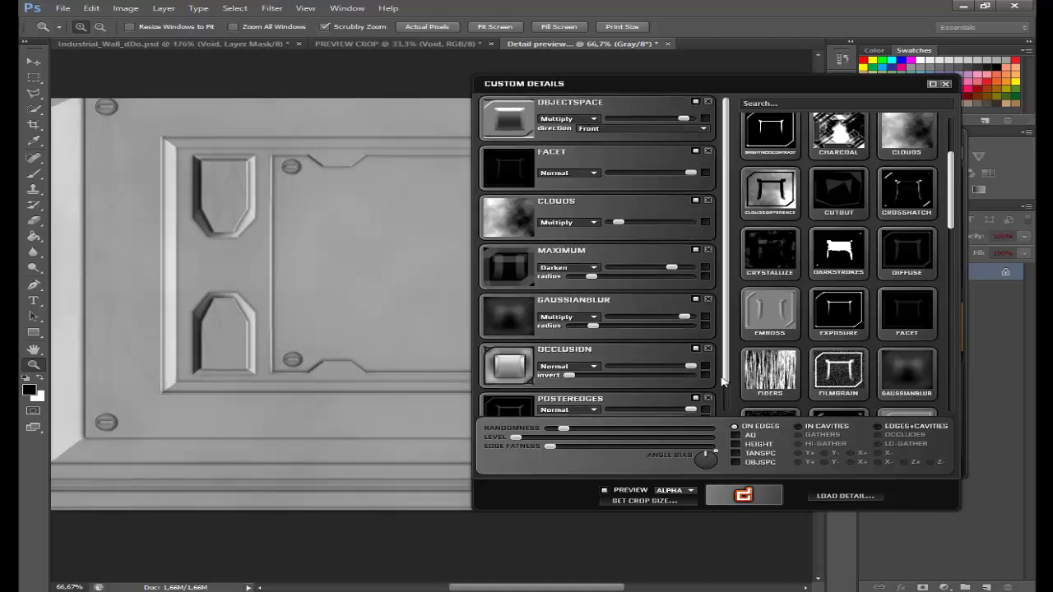
{"action": "left_click", "coordinate": [669, 174]}
{"action": "left_click", "coordinate": [595, 174]}
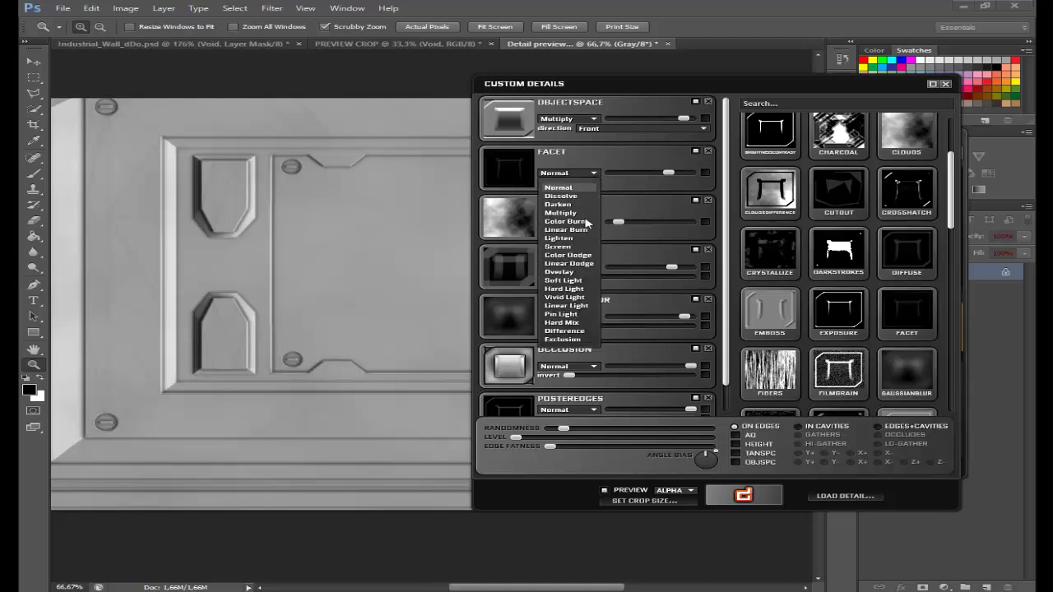
{"action": "key", "text": "Escape"}
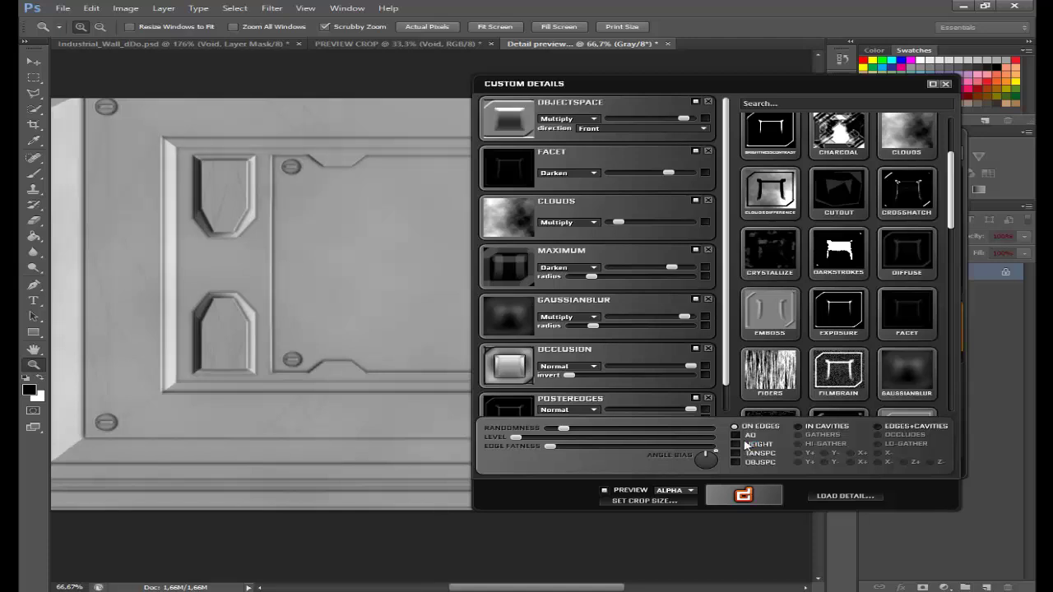
Step: Base the detail's mask on AO, leaving object-space masking off
{"action": "left_click", "coordinate": [735, 463]}
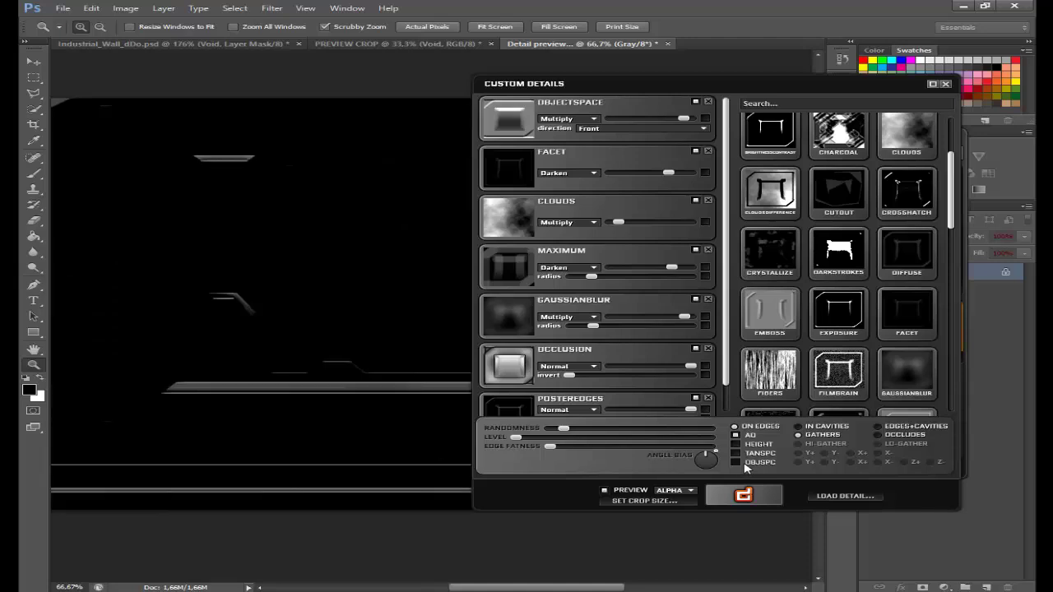
{"action": "left_click", "coordinate": [735, 462]}
{"action": "left_click", "coordinate": [737, 464]}
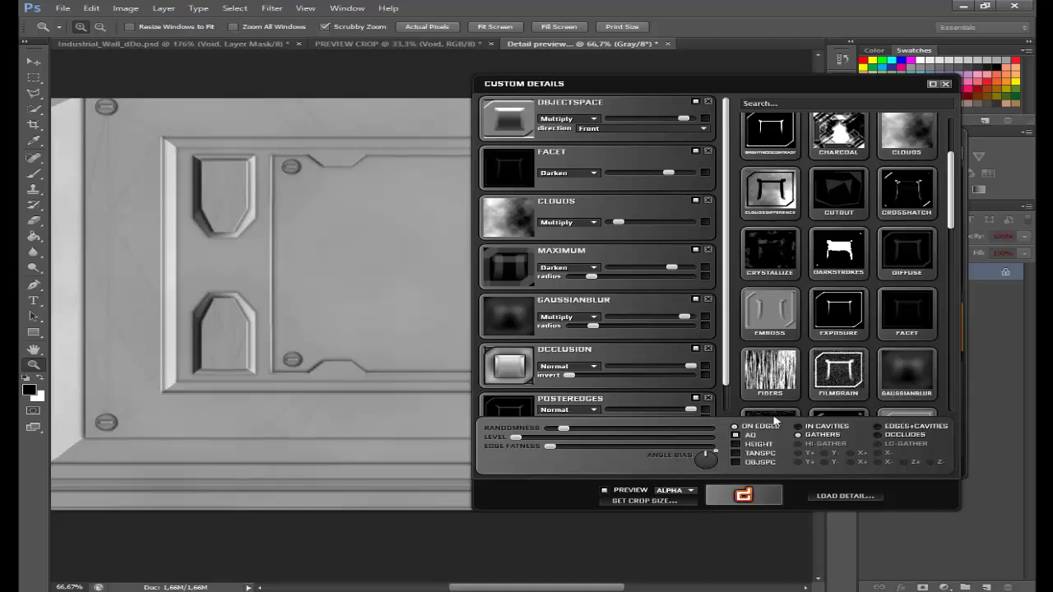
{"action": "left_click", "coordinate": [743, 495]}
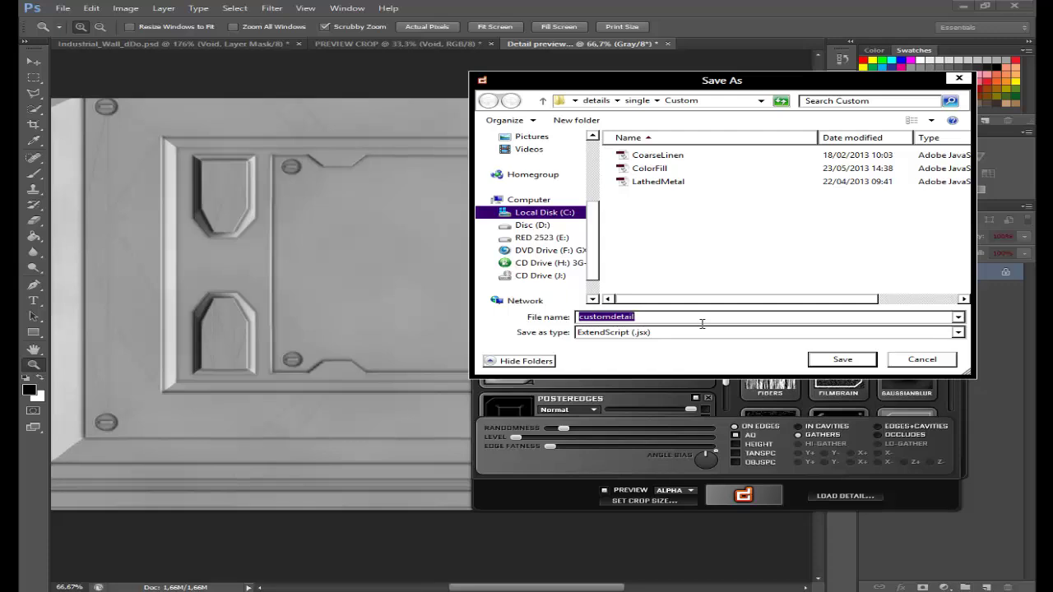
Step: Save the custom detail as 'OBJSPC Detail preset' in dDo's Custom folder
{"action": "type", "text": "OBJ"}
{"action": "type", "text": "OC"}
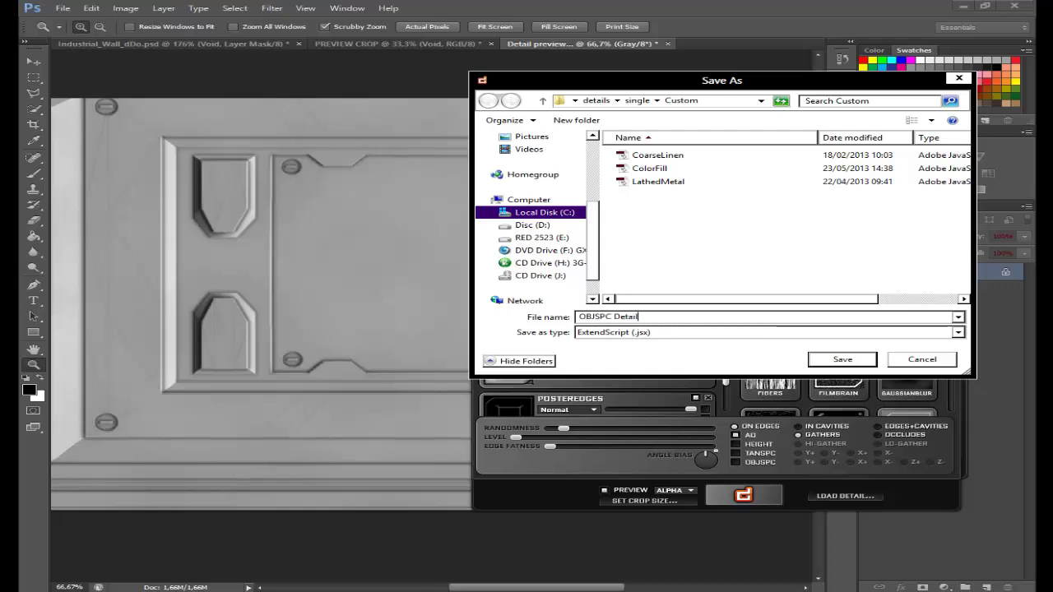
{"action": "type", "text": " preset"}
{"action": "left_click", "coordinate": [851, 363]}
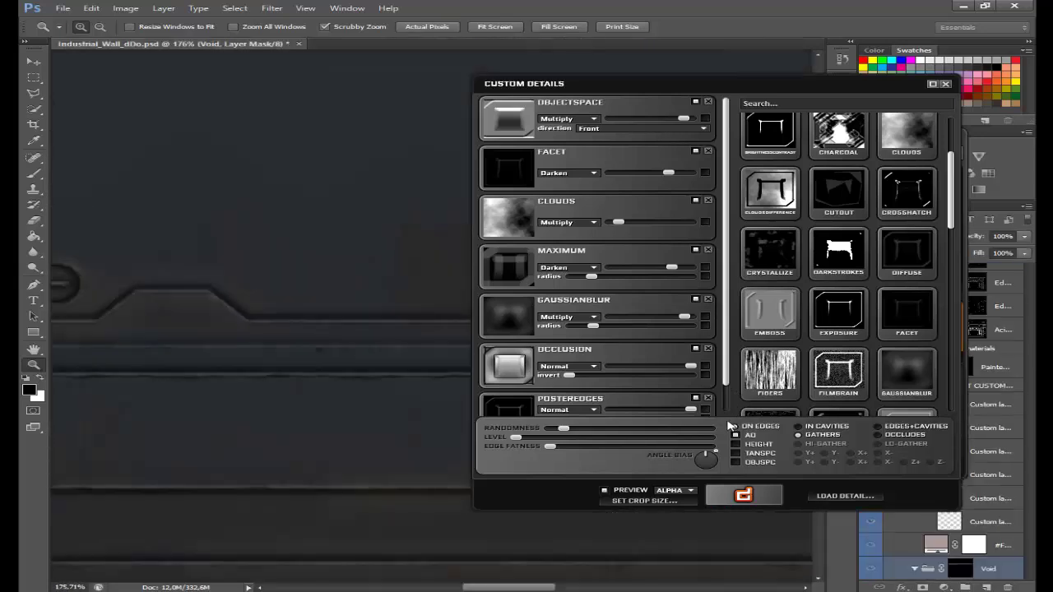
Step: Apply the OBJSPC Detail preset to the wall, fit it on screen, and move Custom Details aside
{"action": "left_click", "coordinate": [732, 426]}
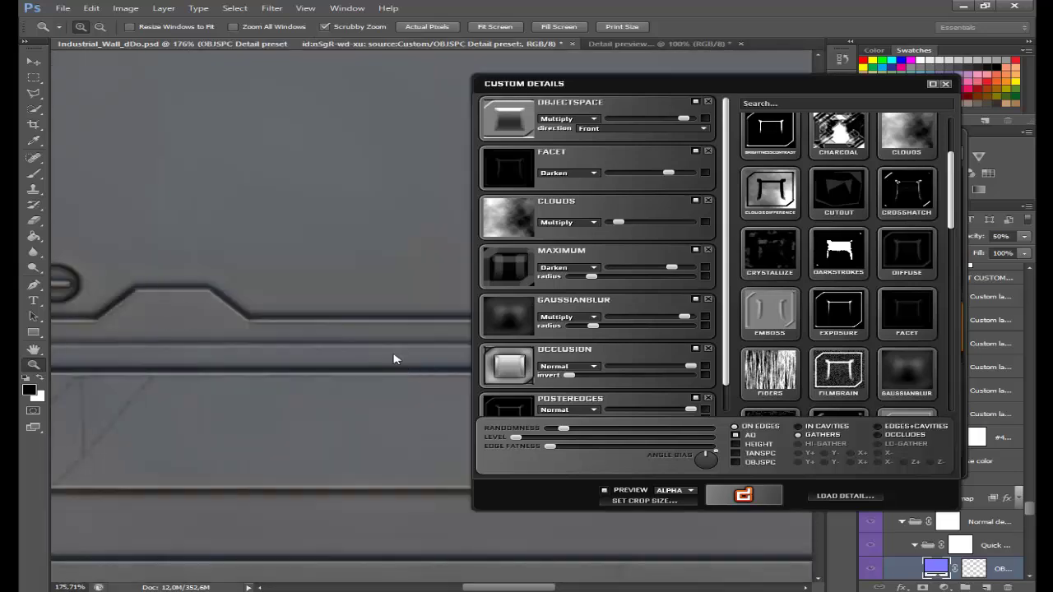
{"action": "right_click", "coordinate": [336, 310]}
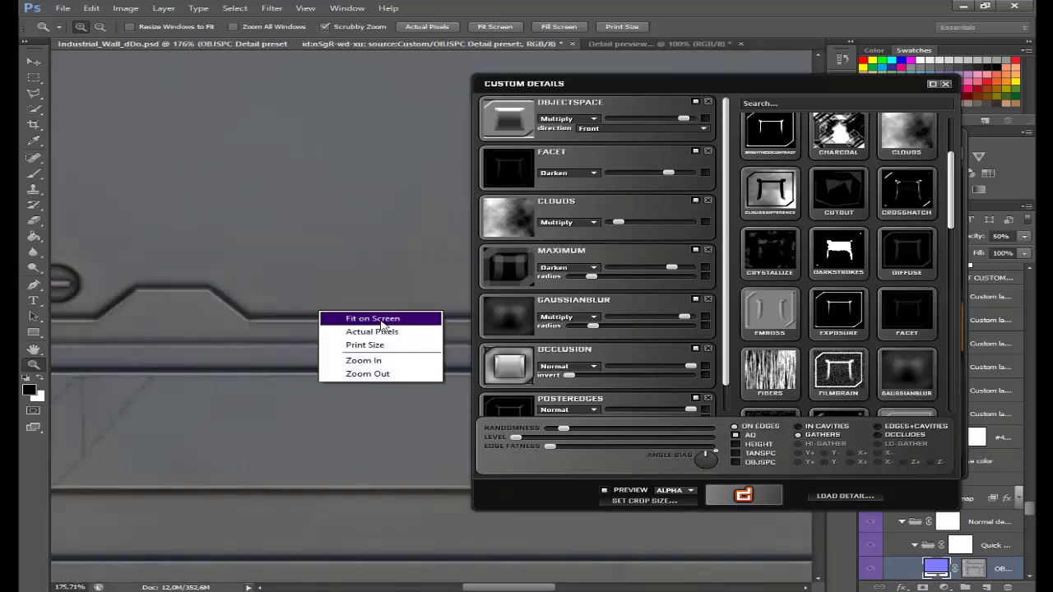
{"action": "left_click", "coordinate": [383, 316]}
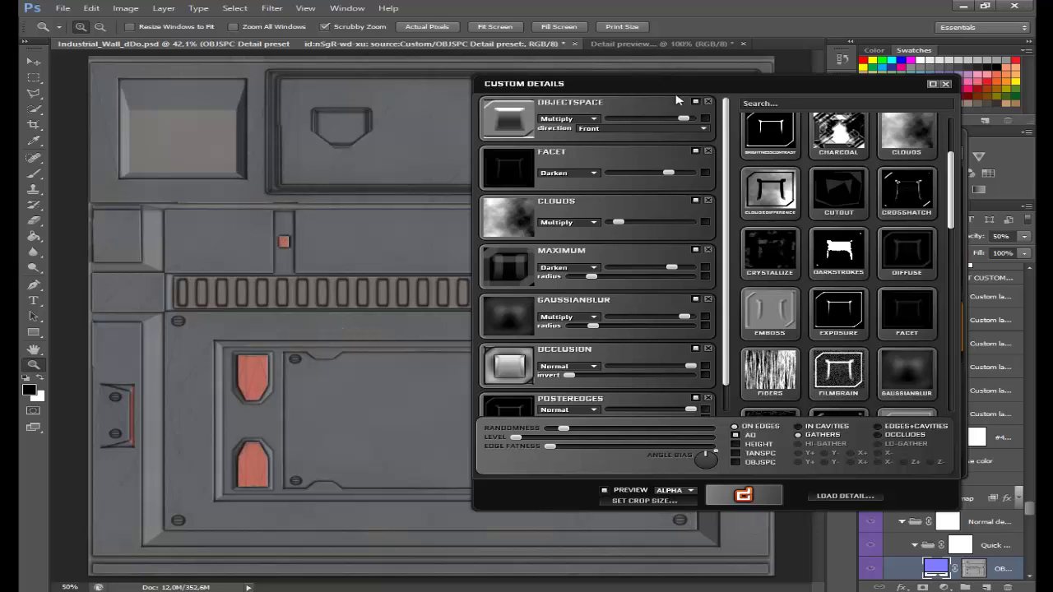
{"action": "mouse_move", "coordinate": [679, 91]}
{"action": "left_mouse_down"}
{"action": "mouse_move", "coordinate": [585, 233]}
{"action": "mouse_move", "coordinate": [336, 341]}
{"action": "mouse_move", "coordinate": [362, 181]}
{"action": "left_mouse_up"}
Step: Close Custom Details and try a darker grey for the detail in the colour picker
{"action": "left_click", "coordinate": [624, 175]}
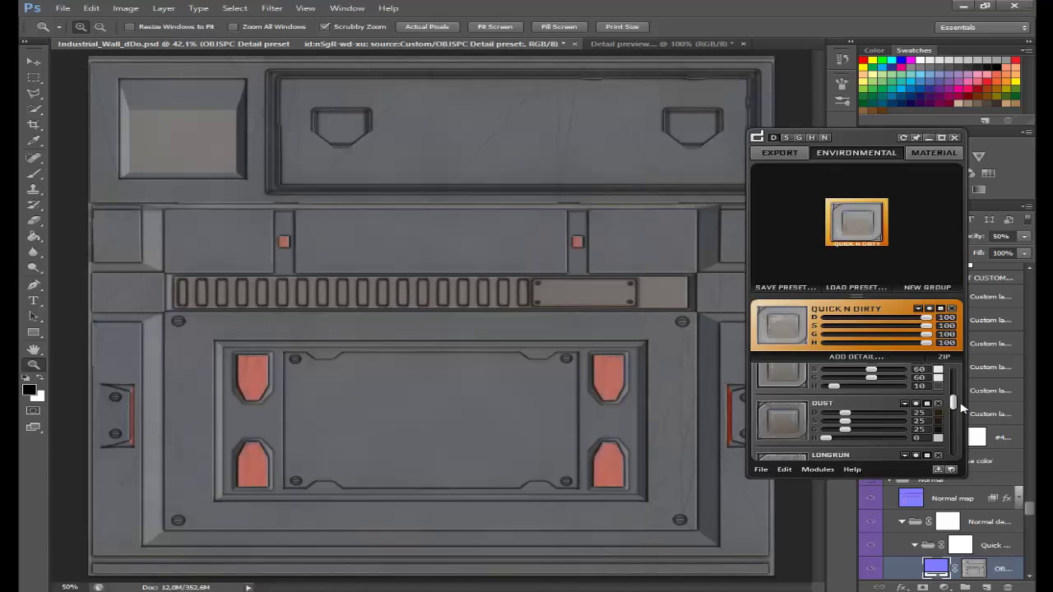
{"action": "left_click_drag", "start_coordinate": [953, 404], "coordinate": [954, 399]}
{"action": "left_click_drag", "start_coordinate": [955, 378], "coordinate": [957, 371]}
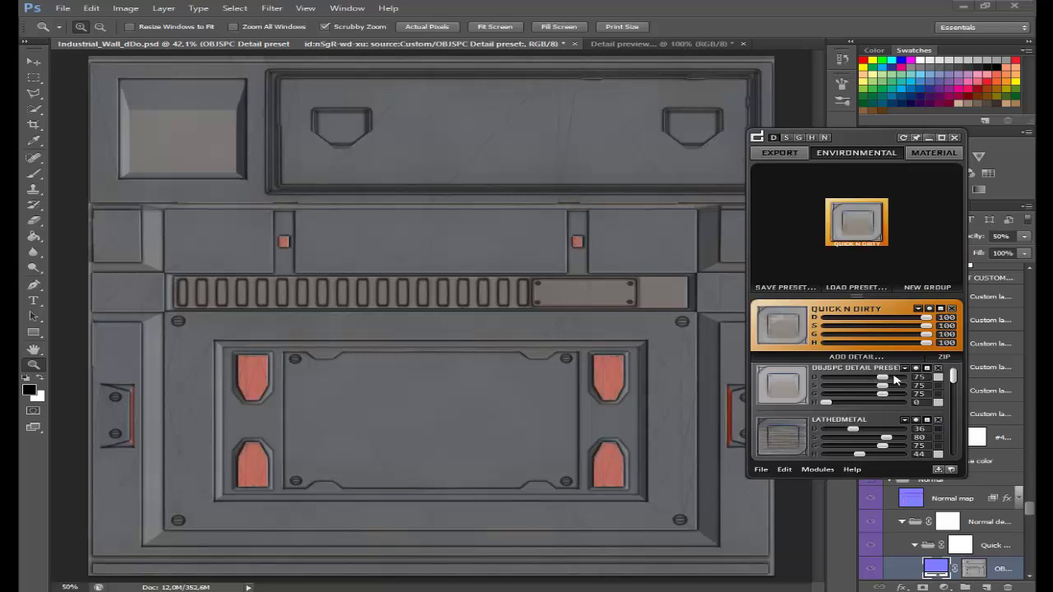
{"action": "left_click", "coordinate": [939, 379]}
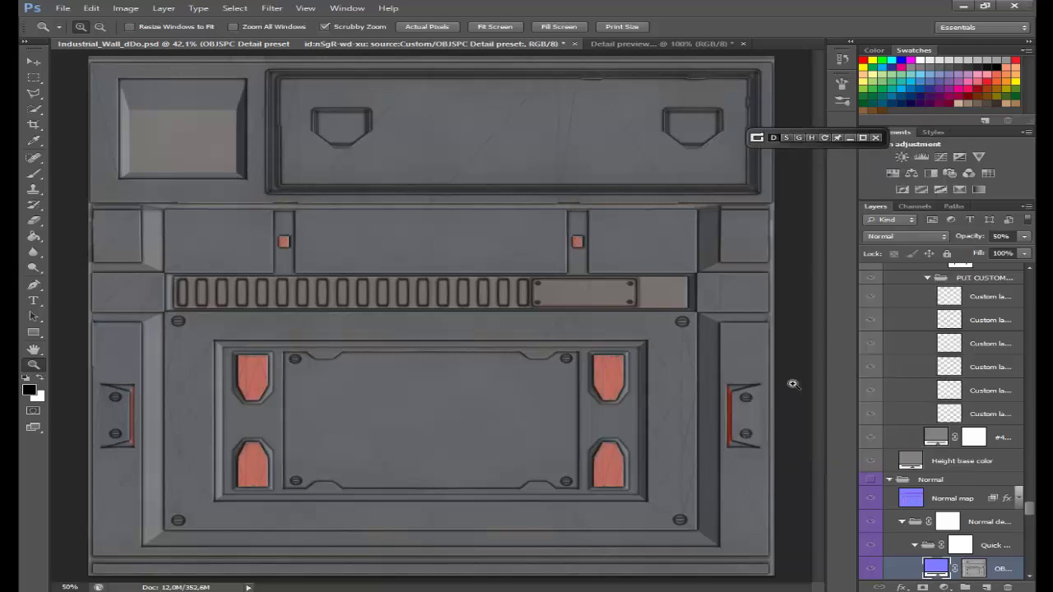
{"action": "mouse_move", "coordinate": [632, 420]}
{"action": "left_mouse_down"}
{"action": "mouse_move", "coordinate": [634, 437]}
{"action": "mouse_move", "coordinate": [627, 427]}
{"action": "left_mouse_up"}
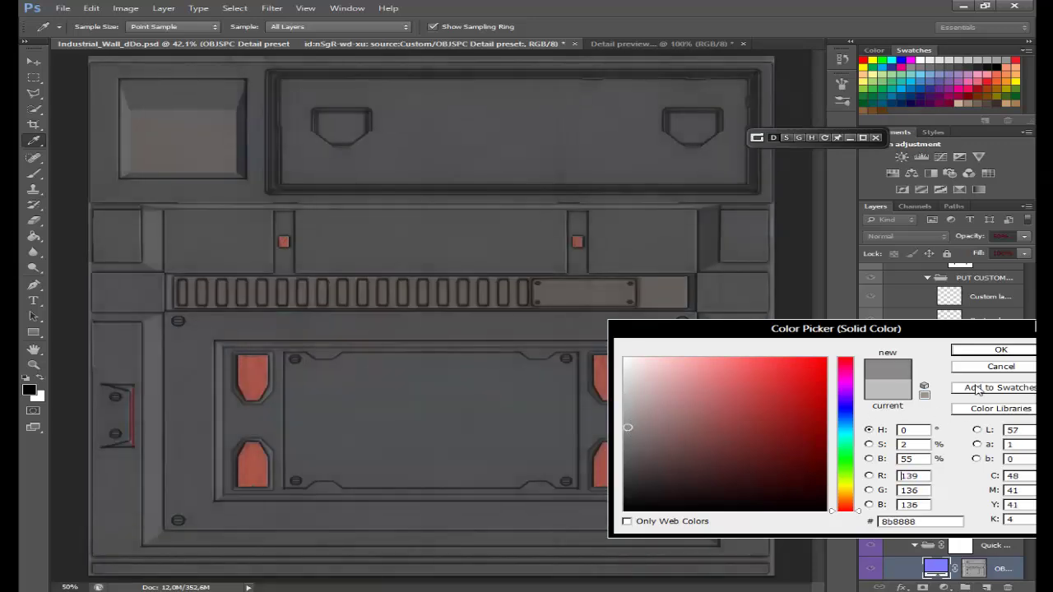
{"action": "left_click", "coordinate": [1000, 350]}
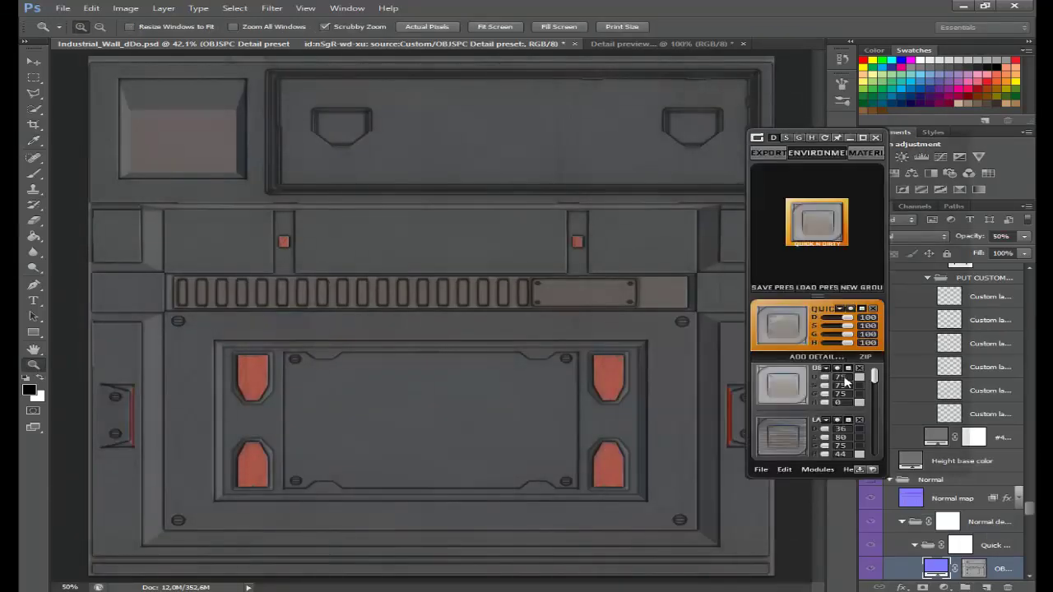
Step: Set the OBJSPC Detail strengths to S 47, G 14, H 65 and preview the normal map
{"action": "left_click", "coordinate": [863, 386]}
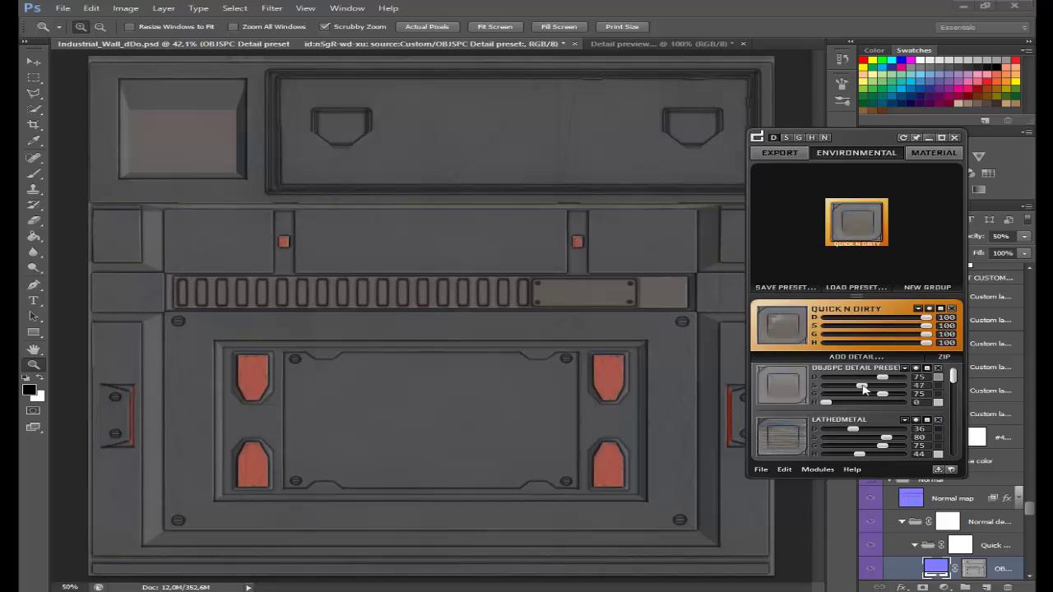
{"action": "left_click", "coordinate": [871, 395]}
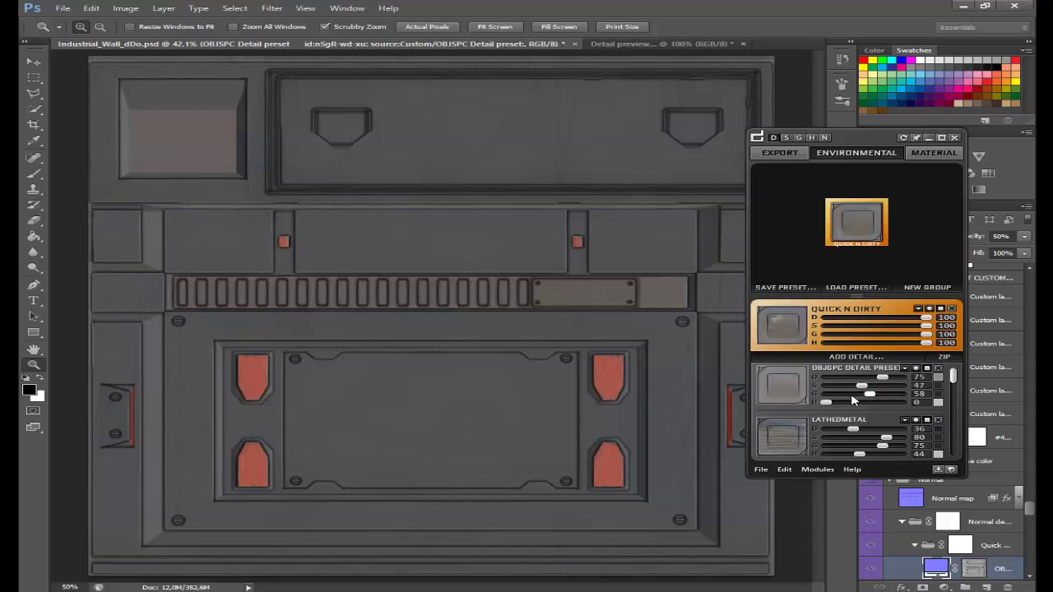
{"action": "left_click", "coordinate": [852, 397]}
{"action": "left_click", "coordinate": [838, 397]}
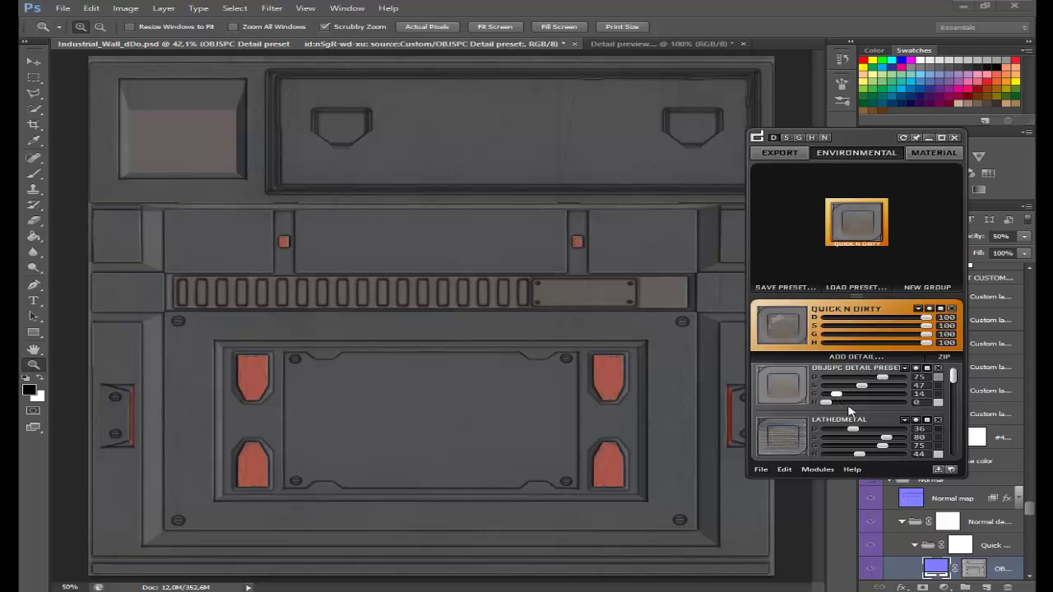
{"action": "left_click", "coordinate": [877, 403]}
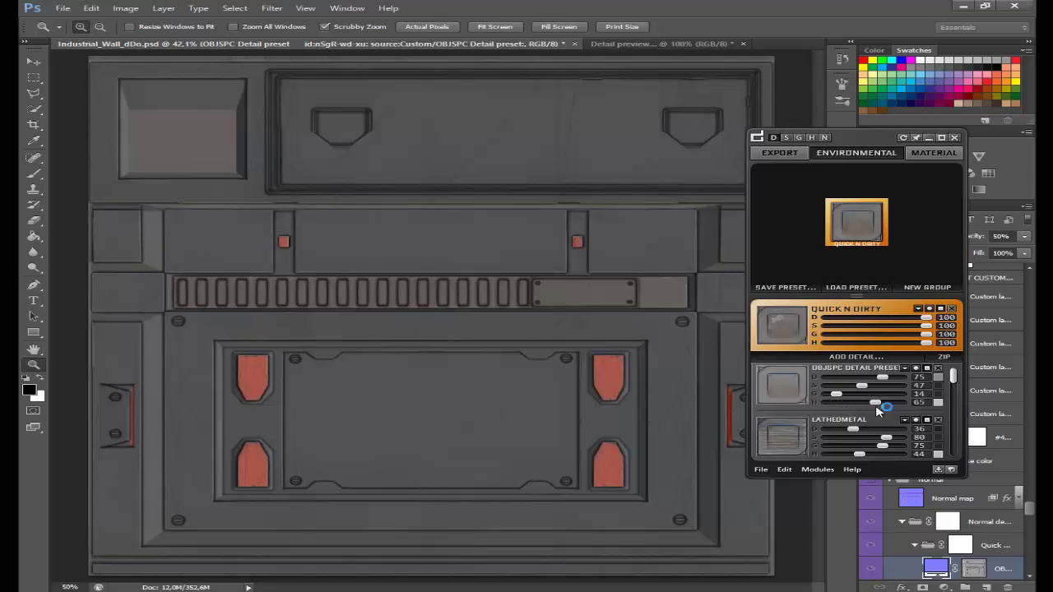
{"action": "left_click", "coordinate": [952, 471]}
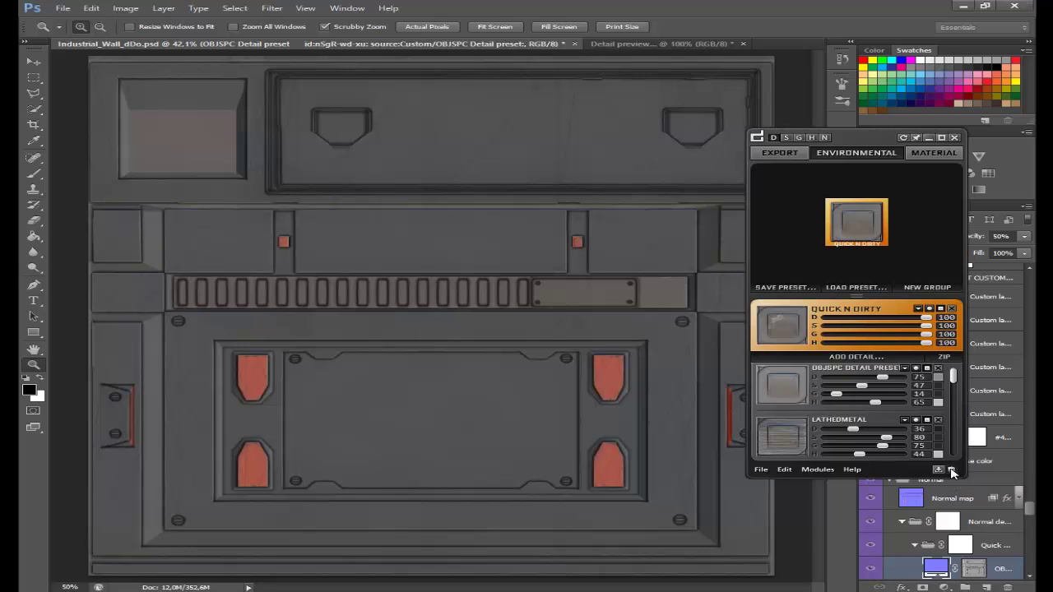
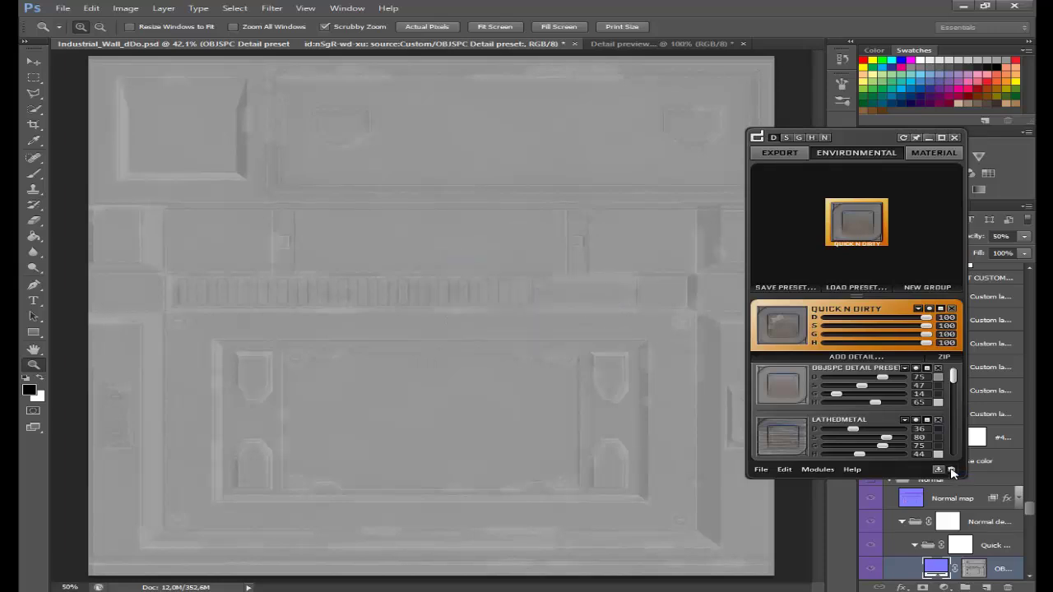
Step: Open the dDo 3D mesh preview and cancel the 'dDo has stopped working' crash dialog
{"action": "left_click", "coordinate": [952, 471]}
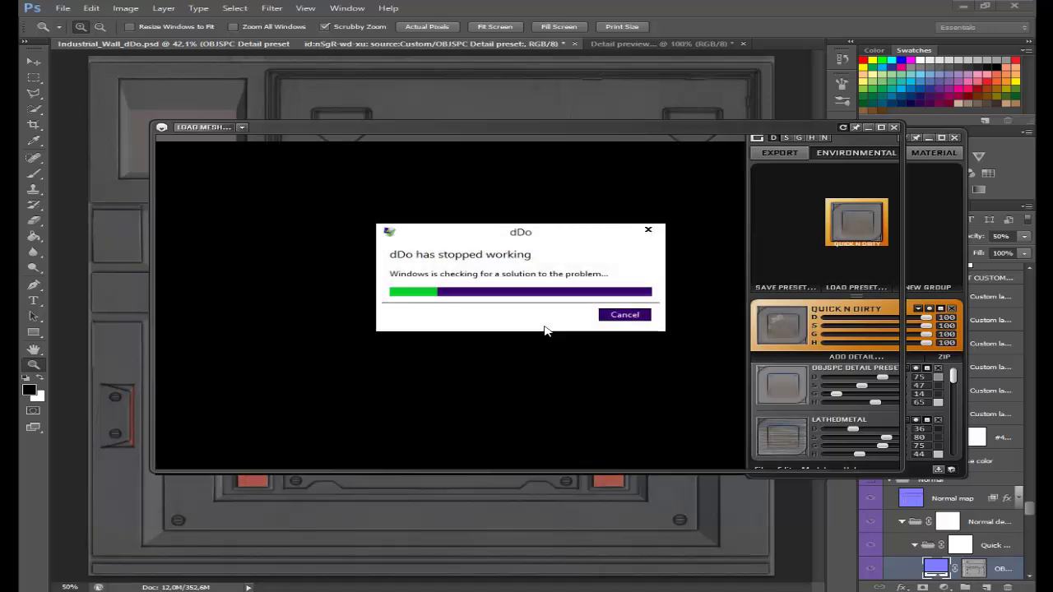
{"action": "left_click", "coordinate": [633, 316]}
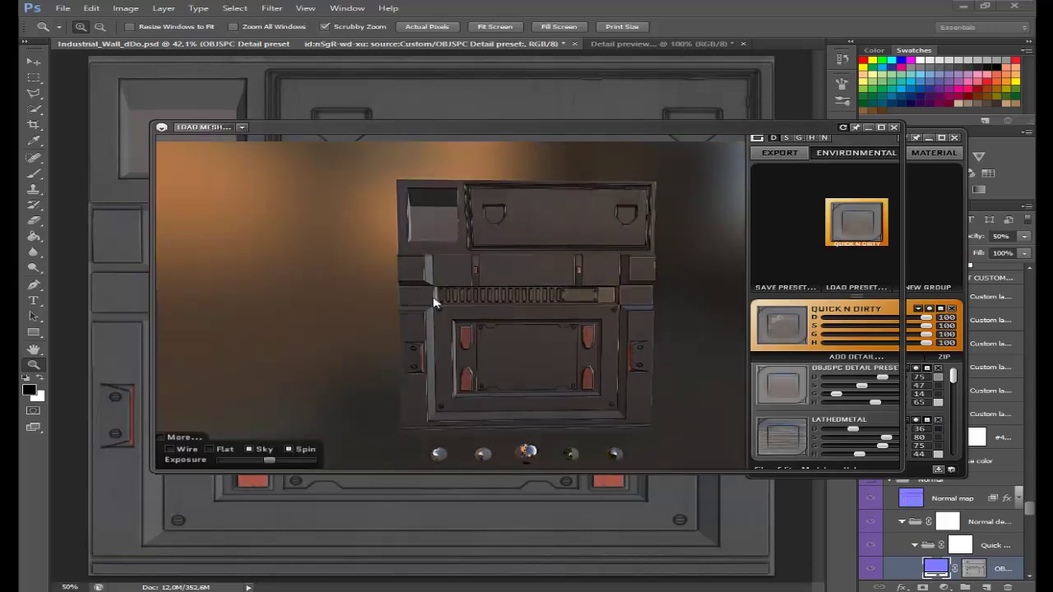
Step: Orbit the wall panel and try several sky lighting presets, ending on the brownish sky
{"action": "mouse_move", "coordinate": [434, 303]}
{"action": "left_mouse_down"}
{"action": "mouse_move", "coordinate": [634, 336]}
{"action": "mouse_move", "coordinate": [599, 263]}
{"action": "mouse_move", "coordinate": [639, 153]}
{"action": "mouse_move", "coordinate": [714, 156]}
{"action": "left_mouse_up"}
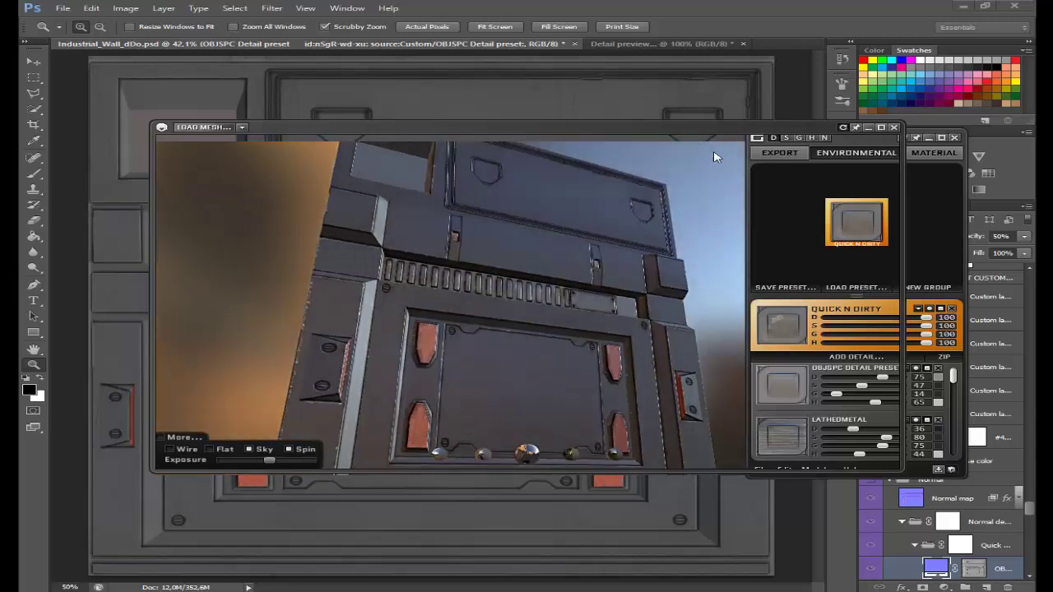
{"action": "mouse_move", "coordinate": [496, 357]}
{"action": "left_mouse_down"}
{"action": "mouse_move", "coordinate": [595, 299]}
{"action": "mouse_move", "coordinate": [453, 206]}
{"action": "mouse_move", "coordinate": [616, 348]}
{"action": "mouse_move", "coordinate": [584, 375]}
{"action": "left_mouse_up"}
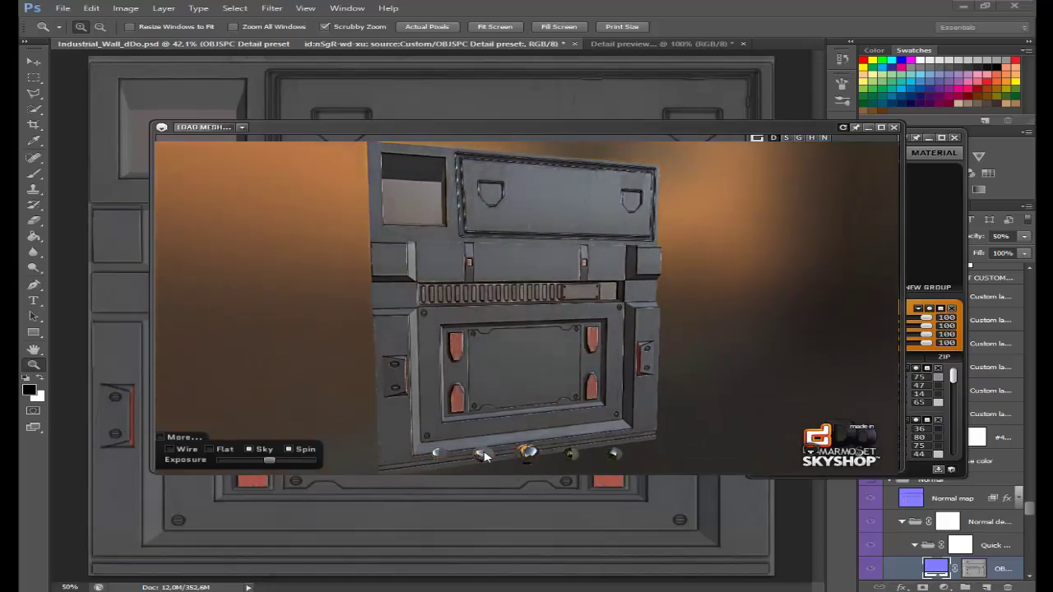
{"action": "left_click", "coordinate": [484, 457]}
{"action": "left_click", "coordinate": [438, 454]}
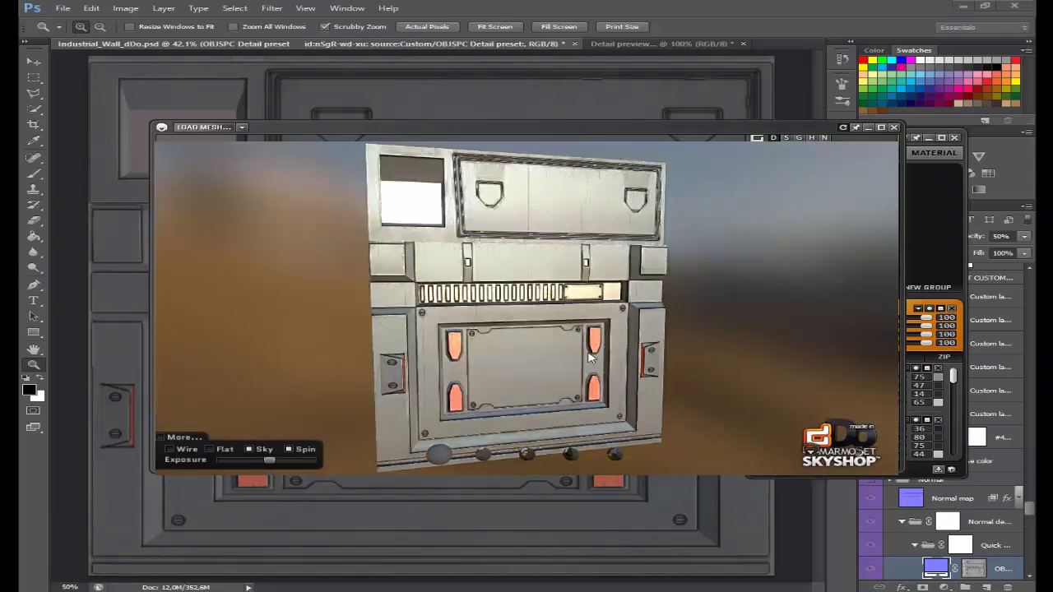
{"action": "mouse_move", "coordinate": [588, 357]}
{"action": "left_mouse_down"}
{"action": "mouse_move", "coordinate": [446, 364]}
{"action": "mouse_move", "coordinate": [484, 399]}
{"action": "mouse_move", "coordinate": [435, 346]}
{"action": "mouse_move", "coordinate": [517, 348]}
{"action": "mouse_move", "coordinate": [376, 348]}
{"action": "mouse_move", "coordinate": [644, 343]}
{"action": "left_mouse_up"}
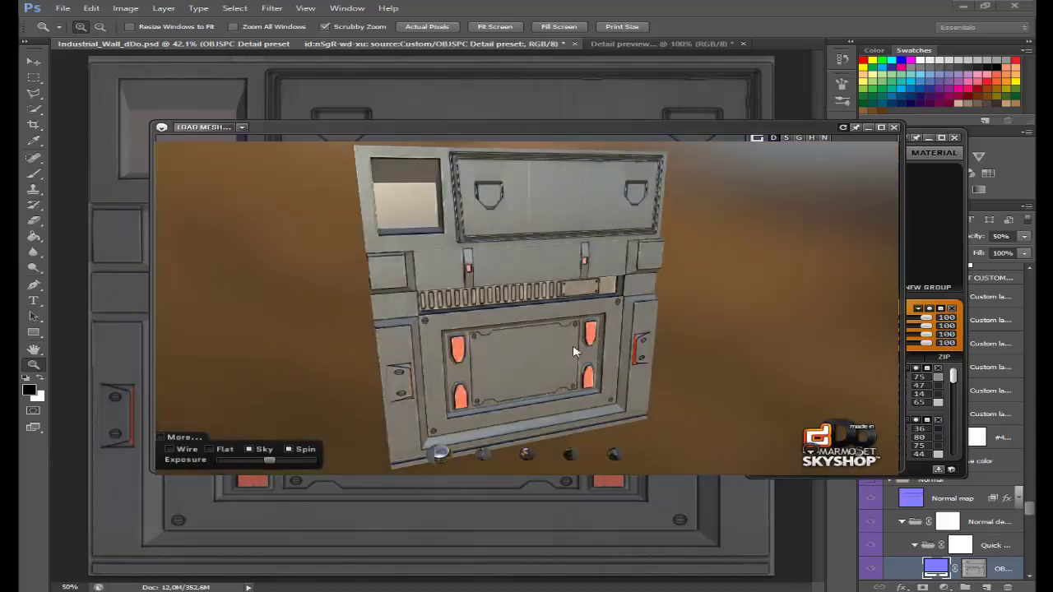
{"action": "left_click", "coordinate": [525, 453]}
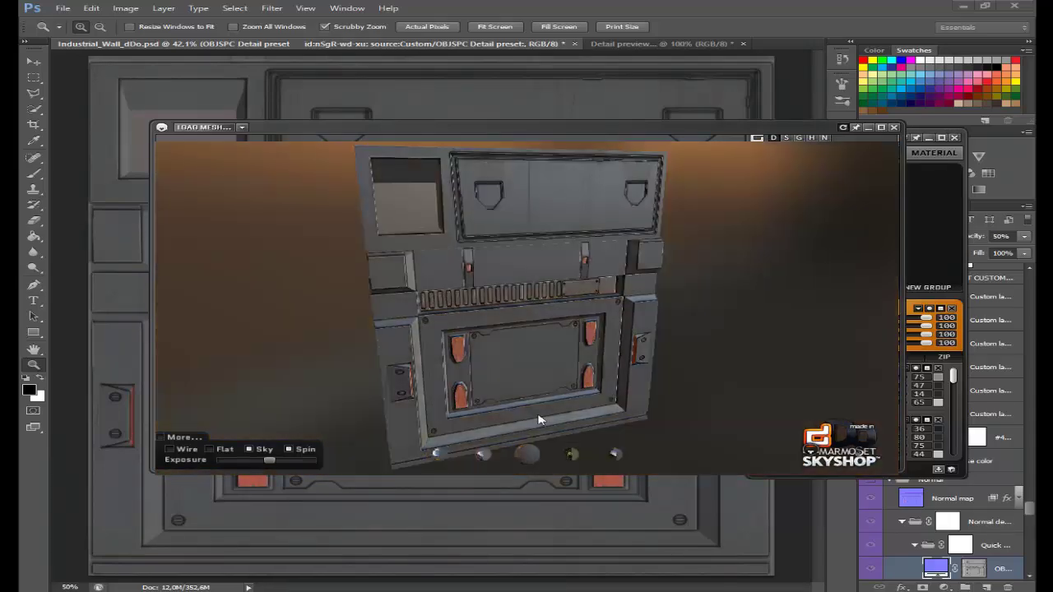
Step: Zoom and orbit in to a frontal close-up of the panel's vent grille
{"action": "mouse_move", "coordinate": [750, 358]}
{"action": "left_mouse_down"}
{"action": "mouse_move", "coordinate": [686, 376]}
{"action": "mouse_move", "coordinate": [421, 337]}
{"action": "mouse_move", "coordinate": [452, 272]}
{"action": "mouse_move", "coordinate": [512, 346]}
{"action": "left_mouse_up"}
{"action": "scroll", "coordinate": [534, 358], "scroll_direction": "up", "scroll_amount": 5}
{"action": "left_click_drag", "start_coordinate": [559, 371], "coordinate": [603, 259]}
{"action": "scroll", "coordinate": [603, 258], "scroll_direction": "up", "scroll_amount": 4}
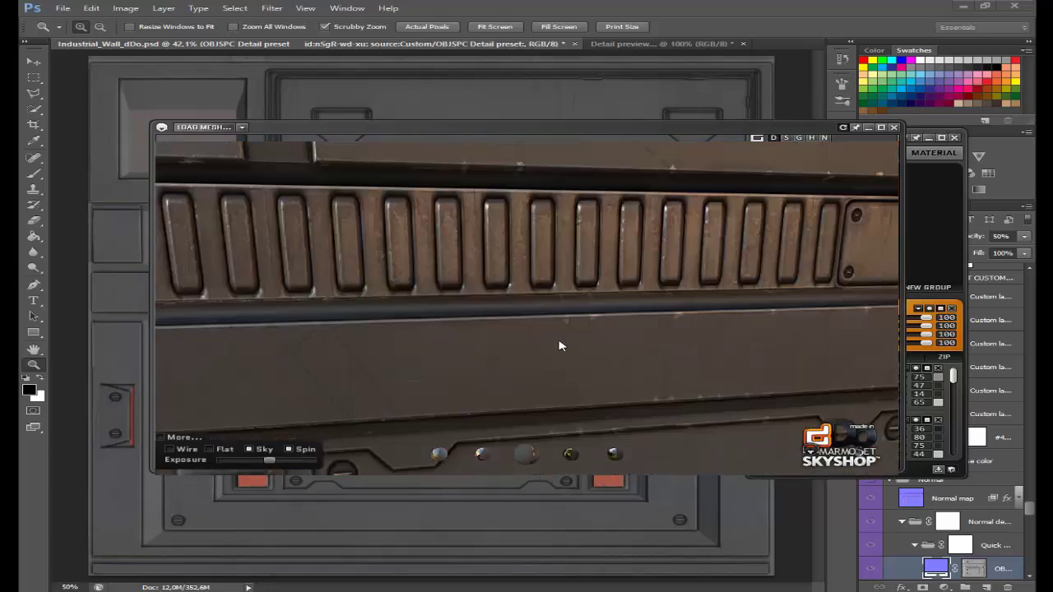
{"action": "mouse_move", "coordinate": [632, 350]}
{"action": "left_mouse_down"}
{"action": "mouse_move", "coordinate": [524, 331]}
{"action": "mouse_move", "coordinate": [630, 343]}
{"action": "left_mouse_up"}
{"action": "scroll", "coordinate": [600, 301], "scroll_direction": "down", "scroll_amount": 5}
{"action": "left_click_drag", "start_coordinate": [601, 301], "coordinate": [599, 340]}
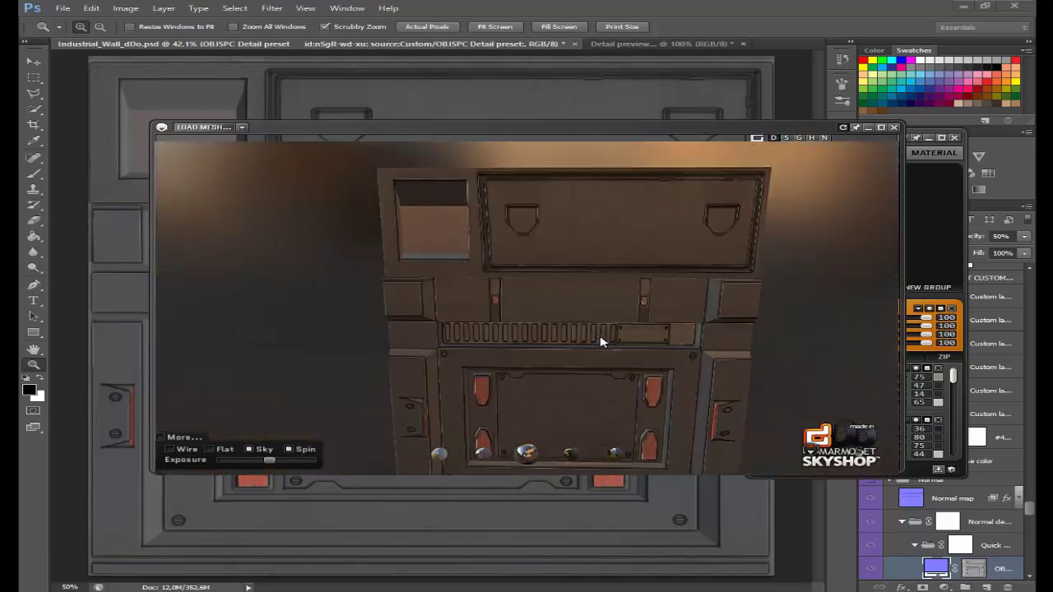
{"action": "scroll", "coordinate": [529, 405], "scroll_direction": "up", "scroll_amount": 4}
{"action": "mouse_move", "coordinate": [457, 460]}
{"action": "left_mouse_down"}
{"action": "mouse_move", "coordinate": [578, 408]}
{"action": "mouse_move", "coordinate": [611, 301]}
{"action": "mouse_move", "coordinate": [554, 307]}
{"action": "mouse_move", "coordinate": [594, 255]}
{"action": "mouse_move", "coordinate": [587, 242]}
{"action": "mouse_move", "coordinate": [465, 264]}
{"action": "mouse_move", "coordinate": [437, 282]}
{"action": "mouse_move", "coordinate": [375, 395]}
{"action": "left_mouse_up"}
Step: Enable RAW Sharpen in the preview's extra (More...) render settings
{"action": "left_click", "coordinate": [176, 437]}
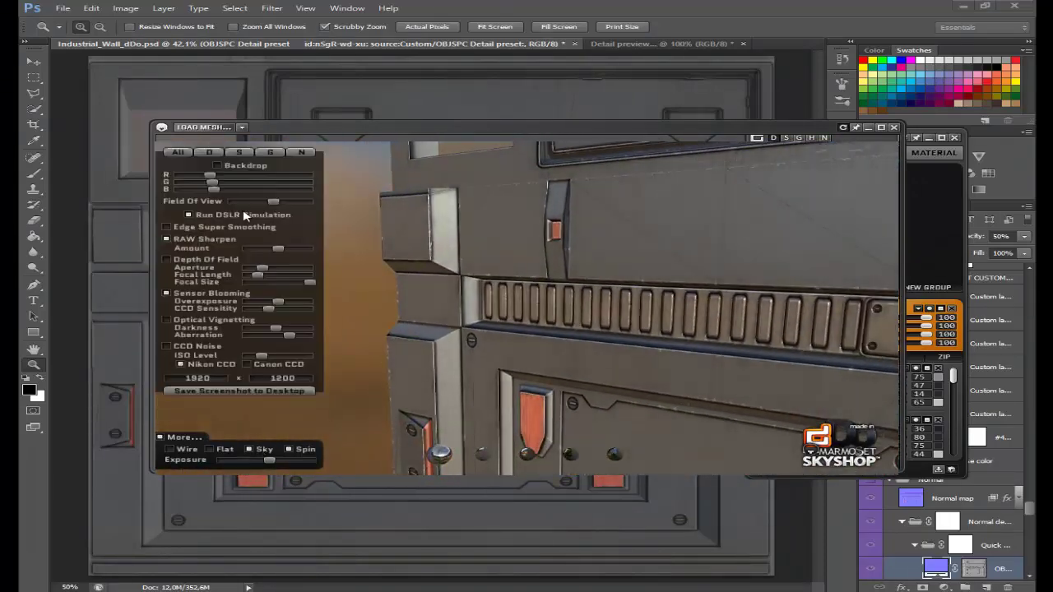
{"action": "left_click", "coordinate": [207, 239]}
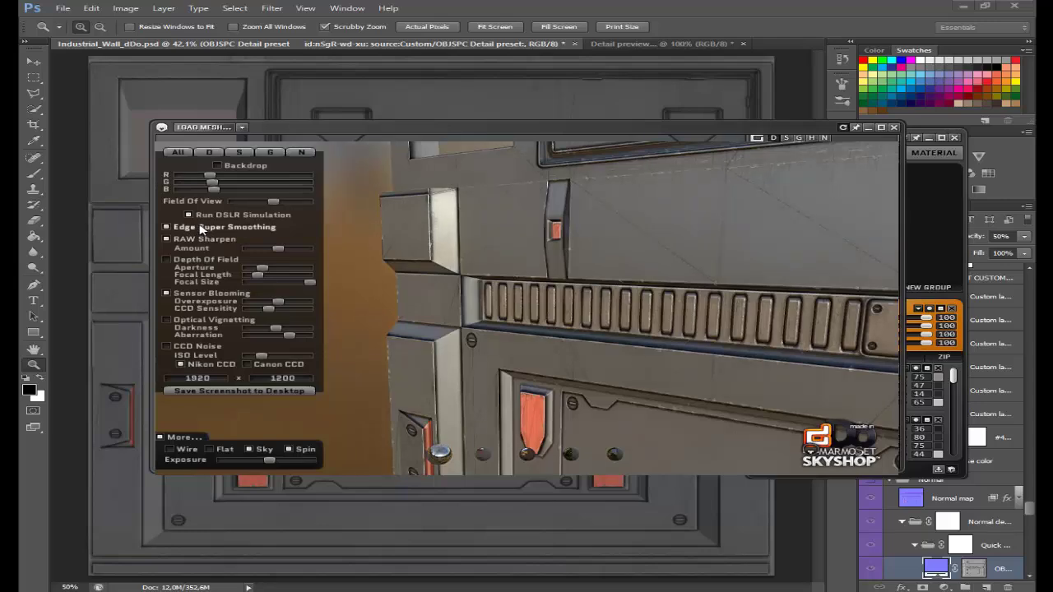
{"action": "left_click", "coordinate": [168, 439]}
Step: Orbit and zoom around the wall panel for a final upright look
{"action": "mouse_move", "coordinate": [589, 345]}
{"action": "left_mouse_down"}
{"action": "mouse_move", "coordinate": [444, 369]}
{"action": "mouse_move", "coordinate": [669, 369]}
{"action": "mouse_move", "coordinate": [575, 353]}
{"action": "mouse_move", "coordinate": [546, 376]}
{"action": "mouse_move", "coordinate": [581, 335]}
{"action": "mouse_move", "coordinate": [552, 223]}
{"action": "mouse_move", "coordinate": [550, 311]}
{"action": "mouse_move", "coordinate": [527, 181]}
{"action": "mouse_move", "coordinate": [488, 172]}
{"action": "mouse_move", "coordinate": [503, 271]}
{"action": "mouse_move", "coordinate": [615, 356]}
{"action": "left_mouse_up"}
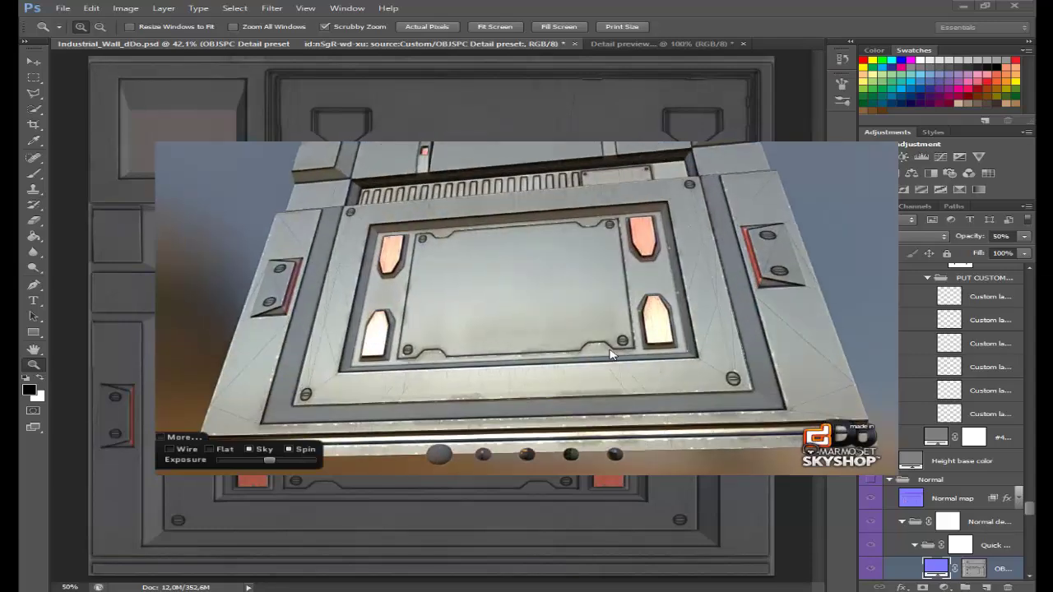
{"action": "left_click_drag", "start_coordinate": [598, 311], "coordinate": [466, 276]}
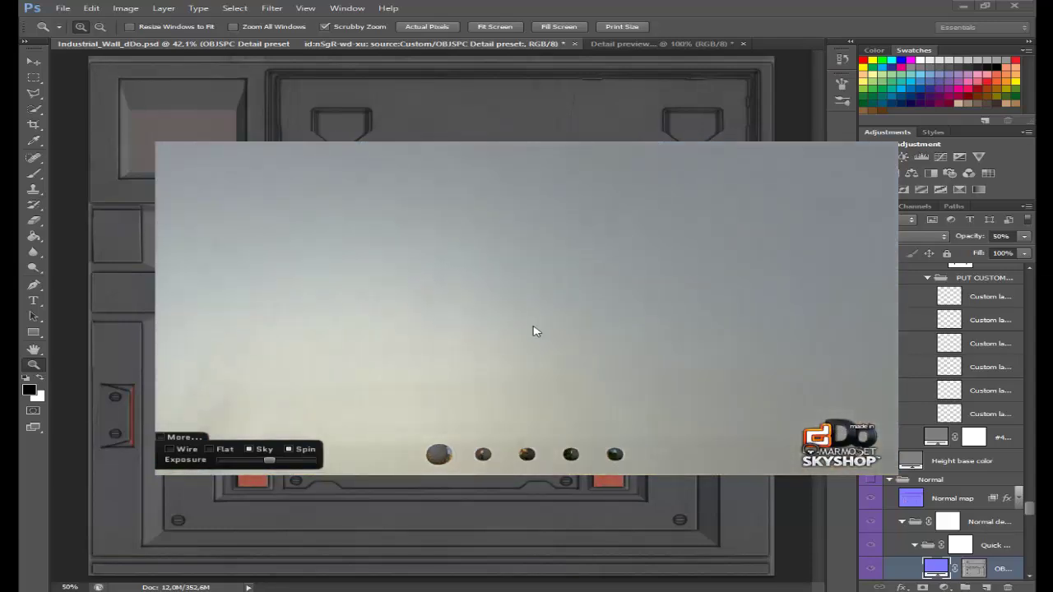
{"action": "mouse_move", "coordinate": [535, 331]}
{"action": "left_mouse_down"}
{"action": "mouse_move", "coordinate": [470, 178]}
{"action": "mouse_move", "coordinate": [585, 336]}
{"action": "mouse_move", "coordinate": [672, 383]}
{"action": "mouse_move", "coordinate": [498, 275]}
{"action": "mouse_move", "coordinate": [693, 384]}
{"action": "mouse_move", "coordinate": [710, 371]}
{"action": "mouse_move", "coordinate": [567, 414]}
{"action": "mouse_move", "coordinate": [536, 311]}
{"action": "mouse_move", "coordinate": [649, 299]}
{"action": "mouse_move", "coordinate": [521, 307]}
{"action": "mouse_move", "coordinate": [643, 326]}
{"action": "mouse_move", "coordinate": [695, 301]}
{"action": "mouse_move", "coordinate": [570, 327]}
{"action": "mouse_move", "coordinate": [485, 322]}
{"action": "mouse_move", "coordinate": [531, 305]}
{"action": "mouse_move", "coordinate": [329, 303]}
{"action": "mouse_move", "coordinate": [340, 291]}
{"action": "mouse_move", "coordinate": [381, 295]}
{"action": "mouse_move", "coordinate": [543, 336]}
{"action": "mouse_move", "coordinate": [740, 359]}
{"action": "mouse_move", "coordinate": [414, 303]}
{"action": "mouse_move", "coordinate": [441, 324]}
{"action": "mouse_move", "coordinate": [419, 282]}
{"action": "mouse_move", "coordinate": [515, 321]}
{"action": "mouse_move", "coordinate": [282, 236]}
{"action": "mouse_move", "coordinate": [307, 217]}
{"action": "mouse_move", "coordinate": [411, 227]}
{"action": "mouse_move", "coordinate": [491, 298]}
{"action": "mouse_move", "coordinate": [632, 305]}
{"action": "mouse_move", "coordinate": [532, 293]}
{"action": "mouse_move", "coordinate": [695, 355]}
{"action": "mouse_move", "coordinate": [472, 257]}
{"action": "mouse_move", "coordinate": [447, 299]}
{"action": "mouse_move", "coordinate": [430, 301]}
{"action": "mouse_move", "coordinate": [378, 244]}
{"action": "mouse_move", "coordinate": [388, 333]}
{"action": "mouse_move", "coordinate": [364, 287]}
{"action": "mouse_move", "coordinate": [435, 277]}
{"action": "mouse_move", "coordinate": [486, 318]}
{"action": "mouse_move", "coordinate": [437, 345]}
{"action": "mouse_move", "coordinate": [370, 357]}
{"action": "mouse_move", "coordinate": [318, 346]}
{"action": "mouse_move", "coordinate": [404, 278]}
{"action": "mouse_move", "coordinate": [540, 231]}
{"action": "mouse_move", "coordinate": [683, 336]}
{"action": "mouse_move", "coordinate": [656, 413]}
{"action": "mouse_move", "coordinate": [593, 439]}
{"action": "mouse_move", "coordinate": [591, 511]}
{"action": "left_mouse_up"}
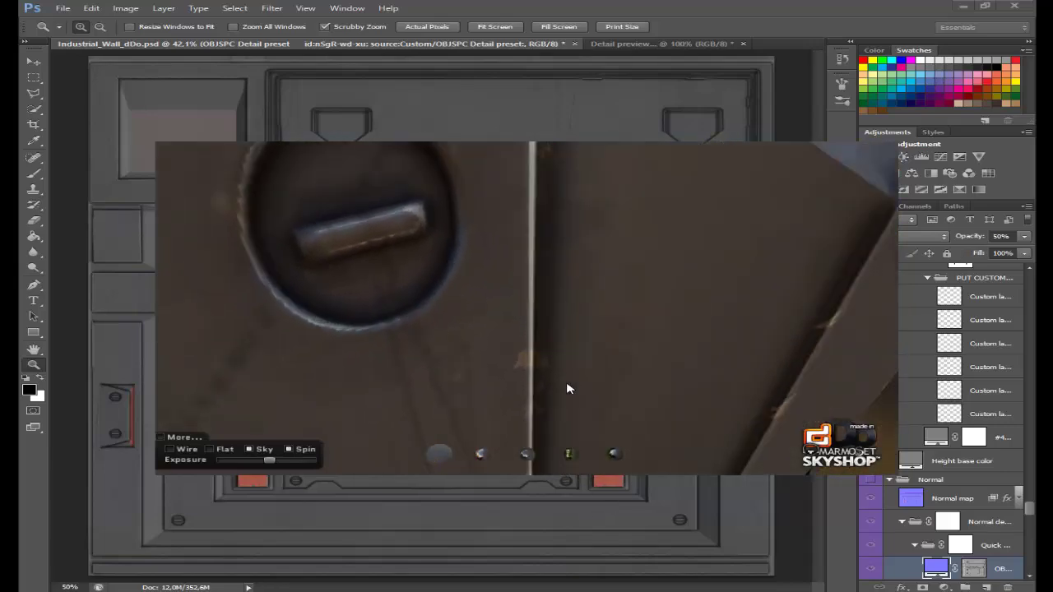
{"action": "scroll", "coordinate": [569, 383], "scroll_direction": "down", "scroll_amount": 5}
{"action": "mouse_move", "coordinate": [472, 346]}
{"action": "left_mouse_down"}
{"action": "mouse_move", "coordinate": [425, 242]}
{"action": "mouse_move", "coordinate": [540, 343]}
{"action": "mouse_move", "coordinate": [489, 343]}
{"action": "mouse_move", "coordinate": [509, 333]}
{"action": "mouse_move", "coordinate": [491, 337]}
{"action": "mouse_move", "coordinate": [447, 301]}
{"action": "mouse_move", "coordinate": [886, 288]}
{"action": "mouse_move", "coordinate": [735, 272]}
{"action": "left_mouse_up"}
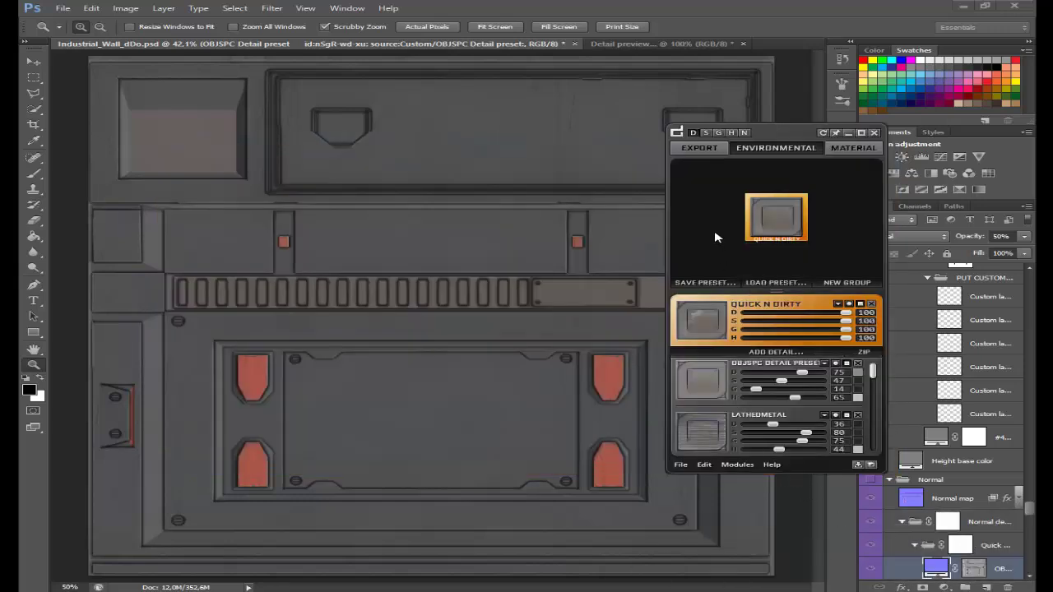
Step: Set the base colour fill layer to dark blue-grey 4d535b, with R 77
{"action": "left_click_drag", "start_coordinate": [784, 133], "coordinate": [744, 137]}
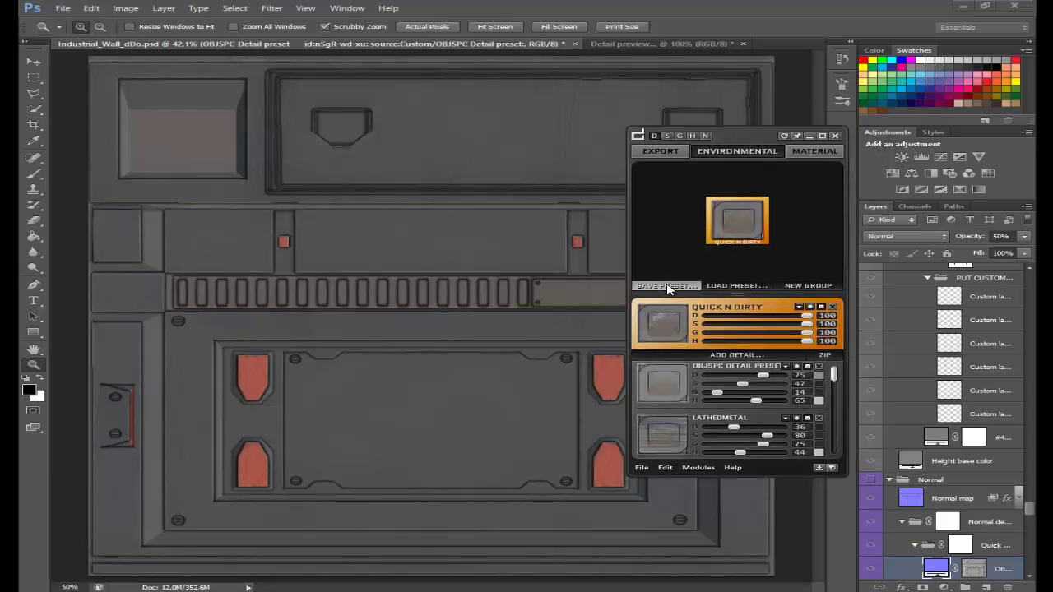
{"action": "left_click", "coordinate": [820, 376]}
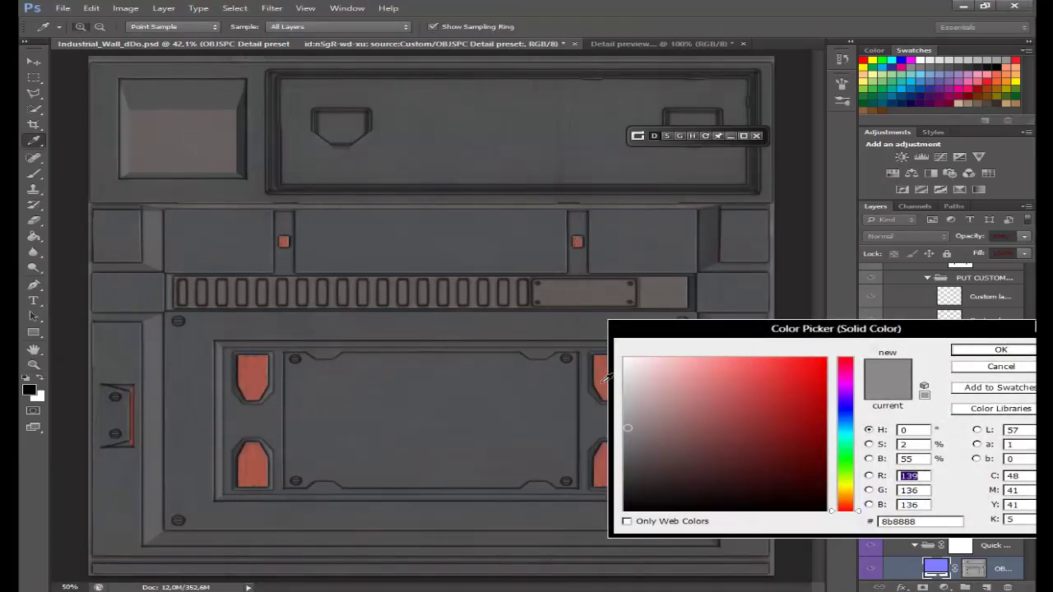
{"action": "left_click", "coordinate": [844, 419]}
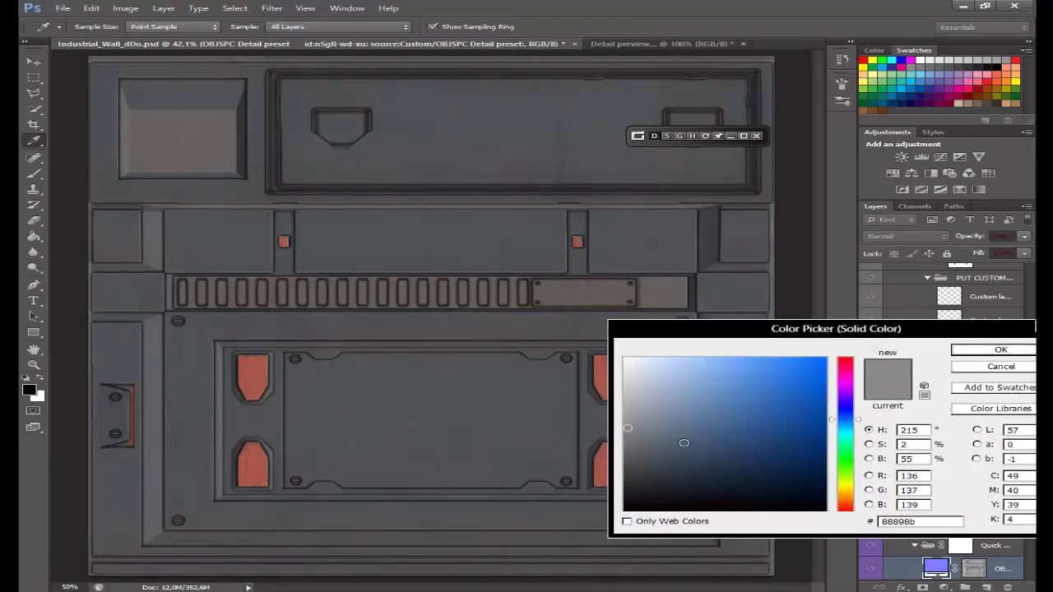
{"action": "left_click_drag", "start_coordinate": [683, 443], "coordinate": [664, 459]}
{"action": "type", "text": "77"}
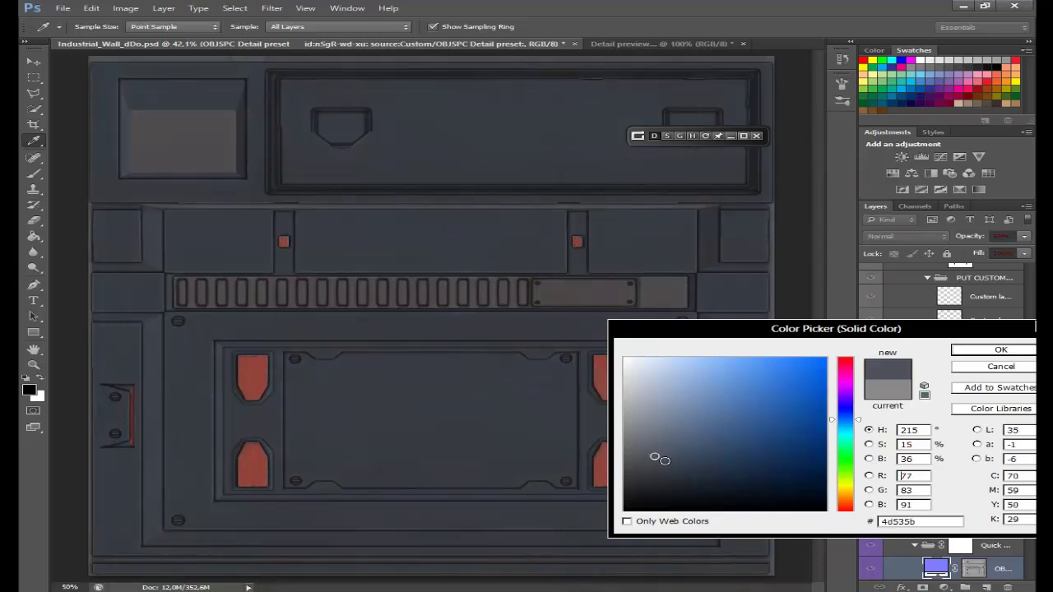
{"action": "left_click", "coordinate": [1000, 354]}
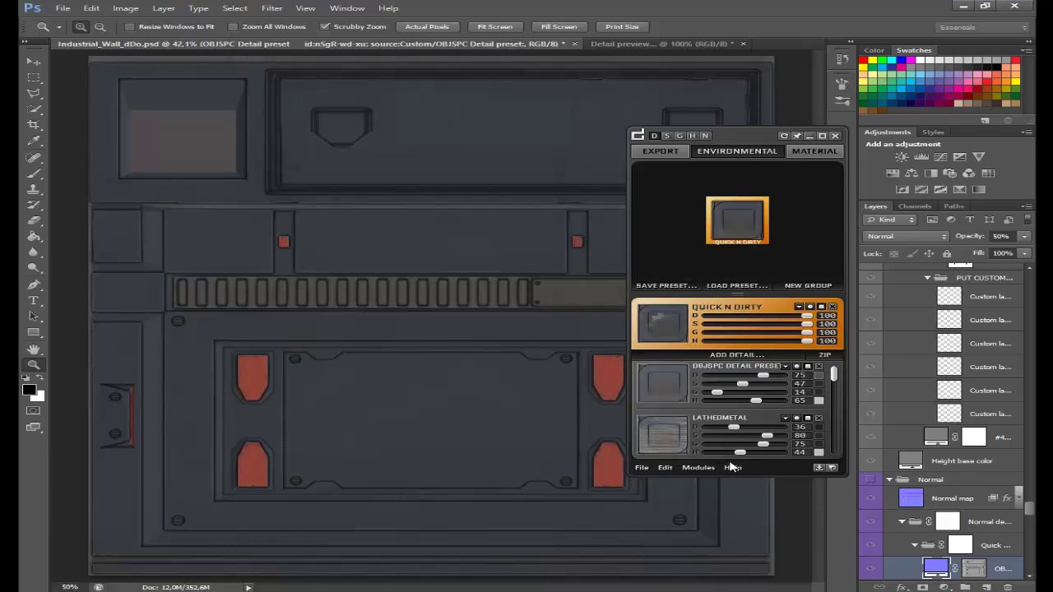
Step: Save the Environmental settings as preset 'Industrial_Preset', then view at 100% zoom
{"action": "left_click", "coordinate": [681, 293]}
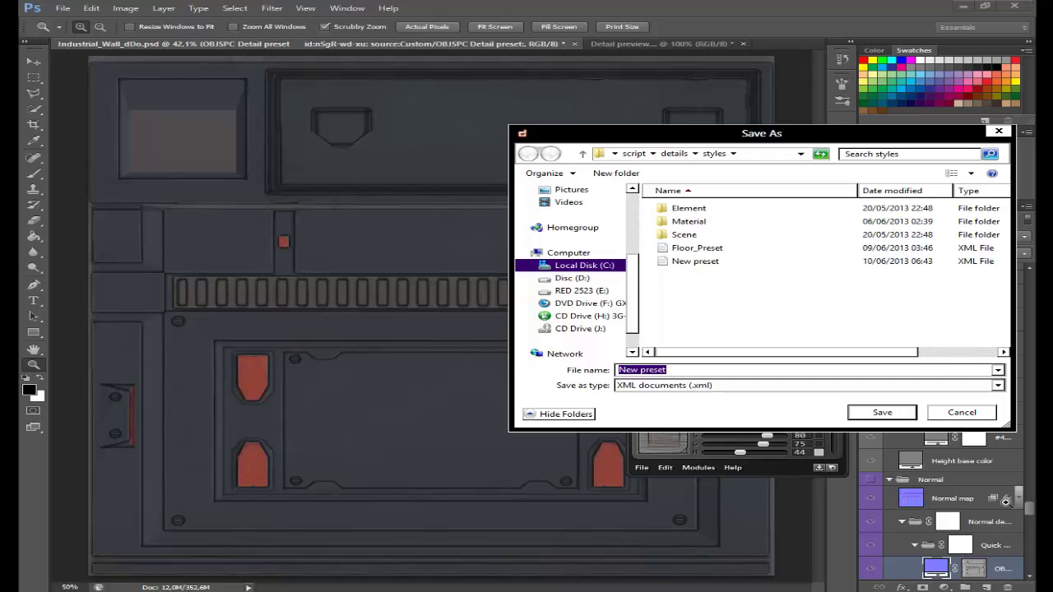
{"action": "type", "text": "Industrial_P"}
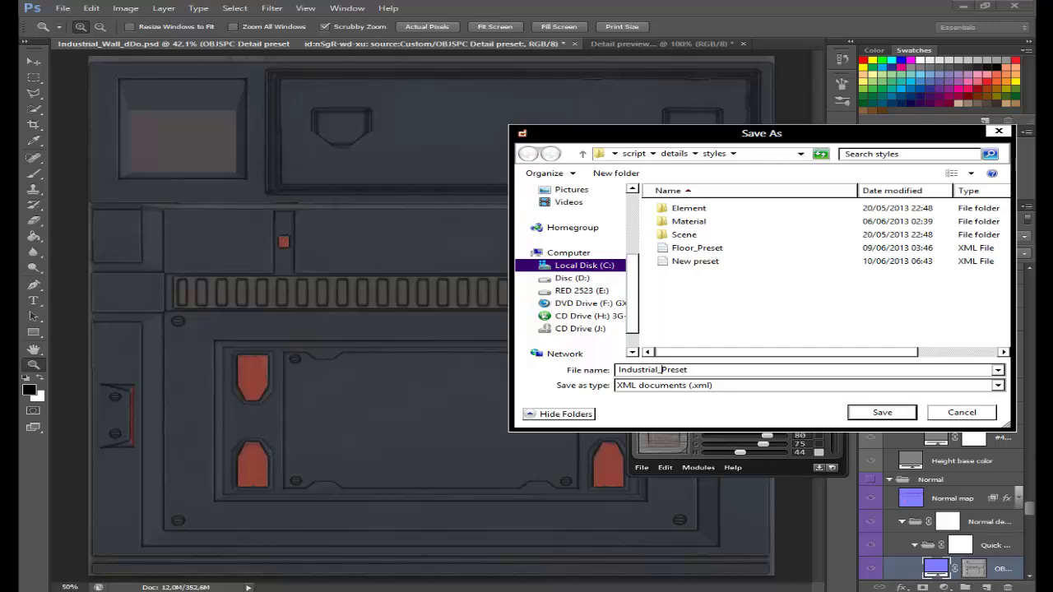
{"action": "left_click", "coordinate": [861, 410]}
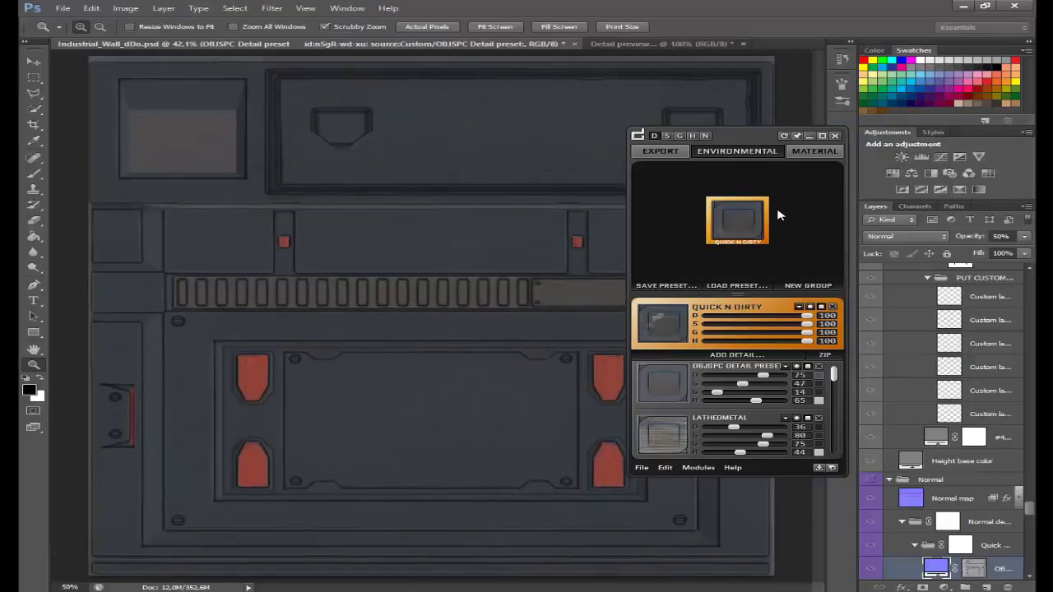
{"action": "key", "text": "ctrl+1"}
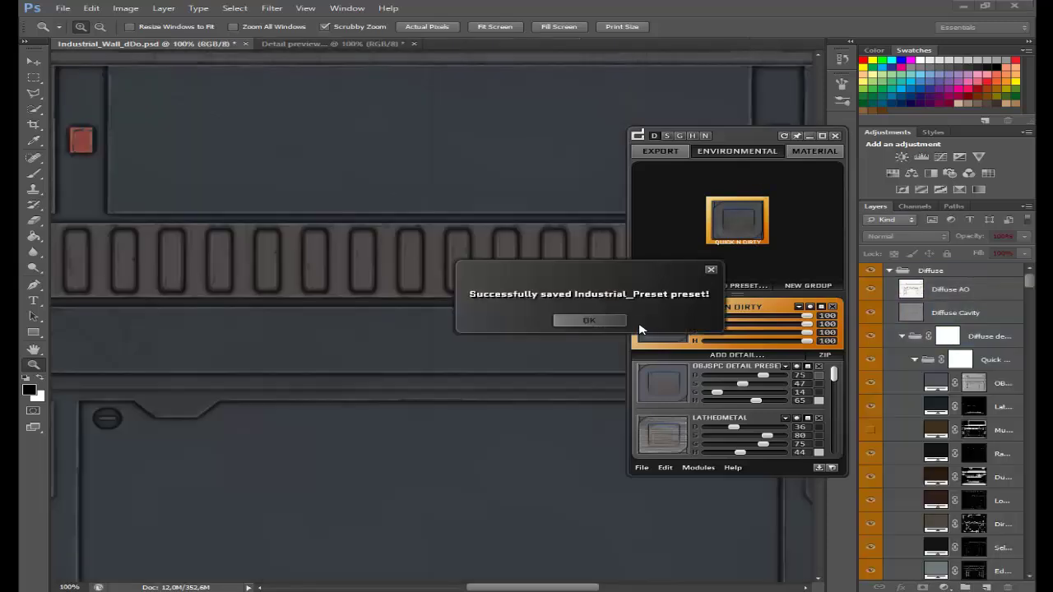
Step: Save the Material tab settings as an 'Industrial_Preset' XML file and acknowledge the success message
{"action": "left_click", "coordinate": [591, 321]}
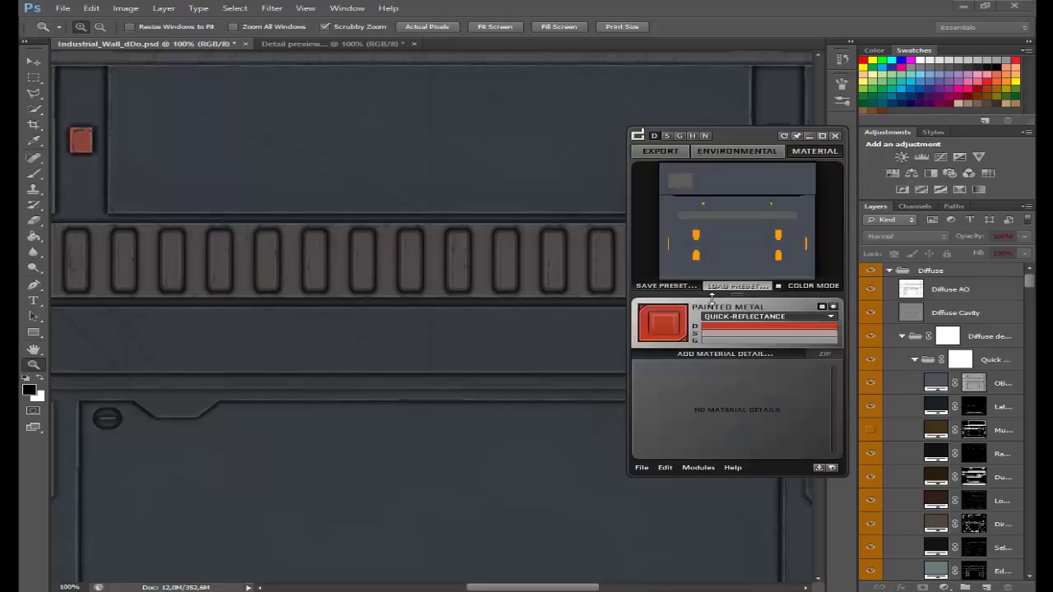
{"action": "left_click", "coordinate": [687, 286]}
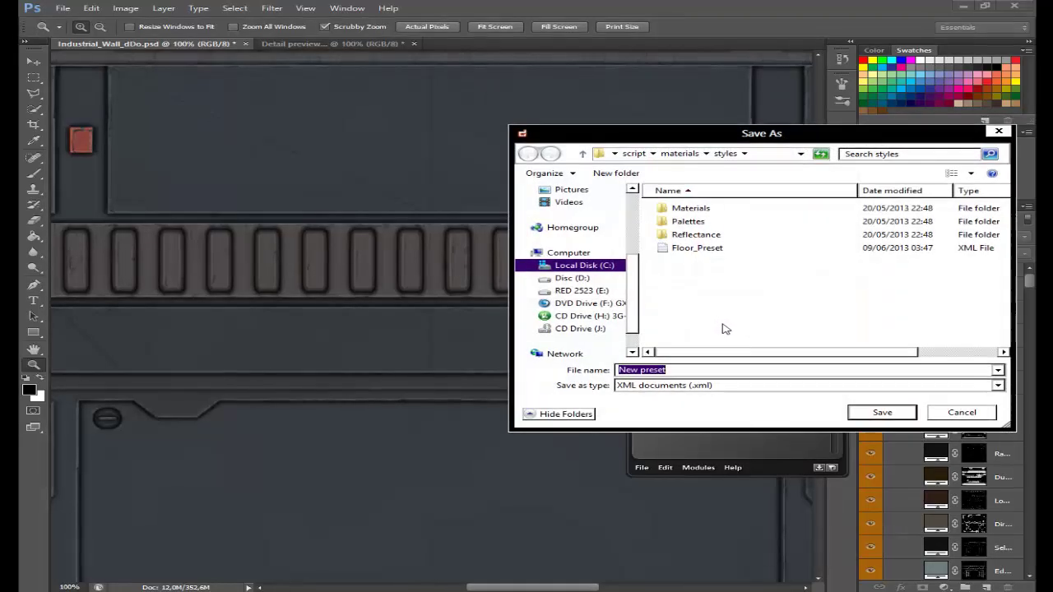
{"action": "key", "text": "BackSpace"}
{"action": "type", "text": "Industr"}
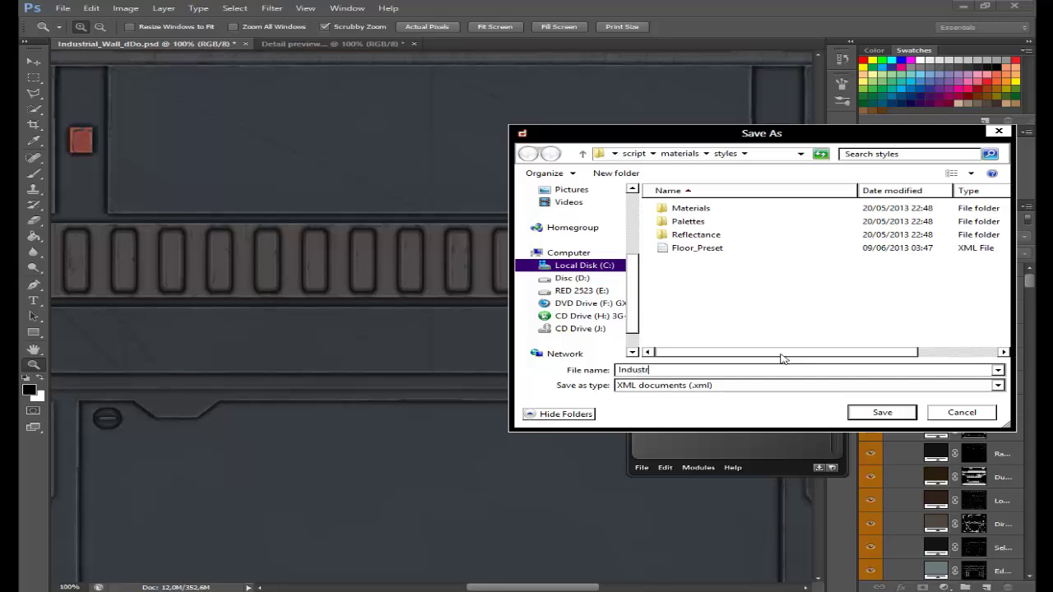
{"action": "type", "text": "ial_Preset"}
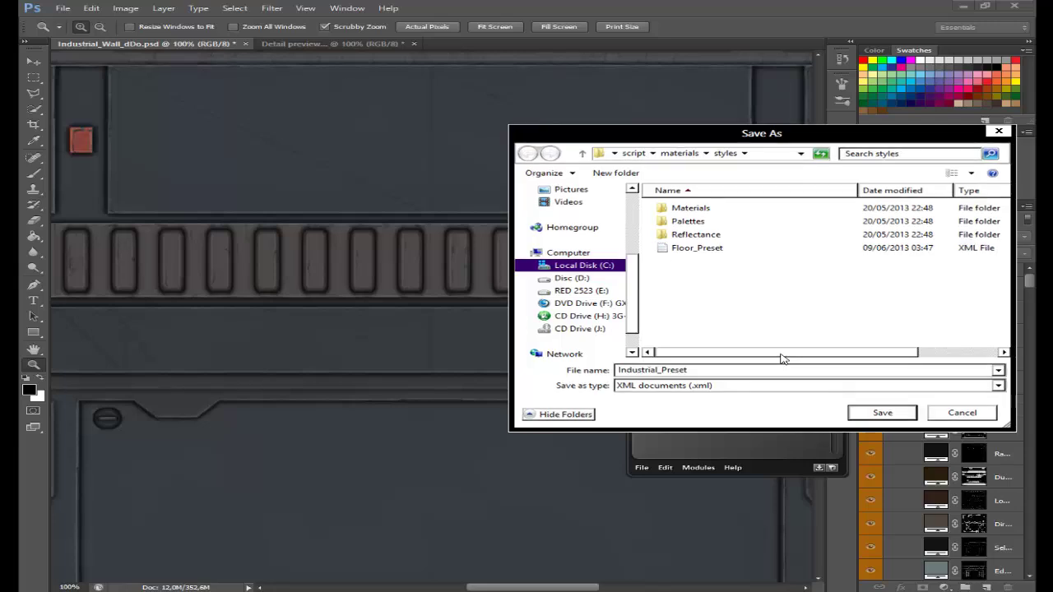
{"action": "key", "text": "Return"}
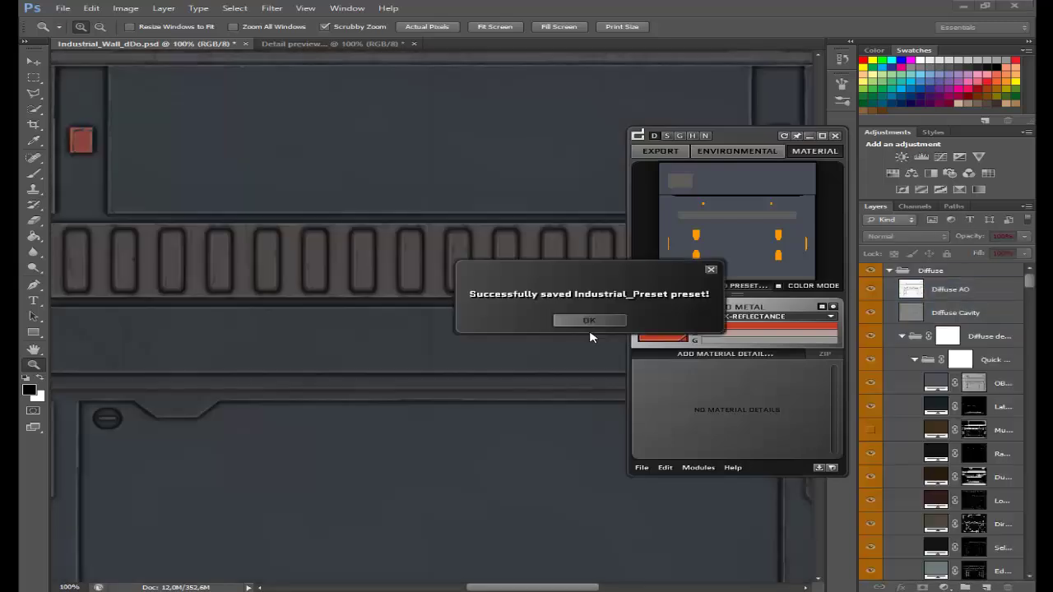
{"action": "left_click", "coordinate": [590, 320]}
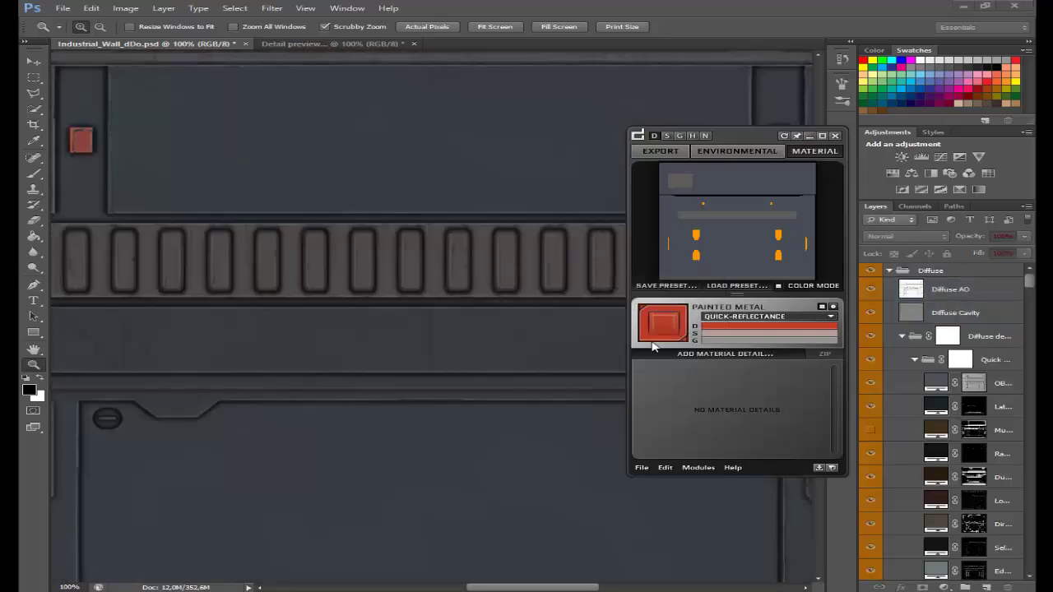
Step: Return to the Environmental tab and zoom the texture from Fit on Screen to pixel level and back
{"action": "left_click", "coordinate": [667, 156]}
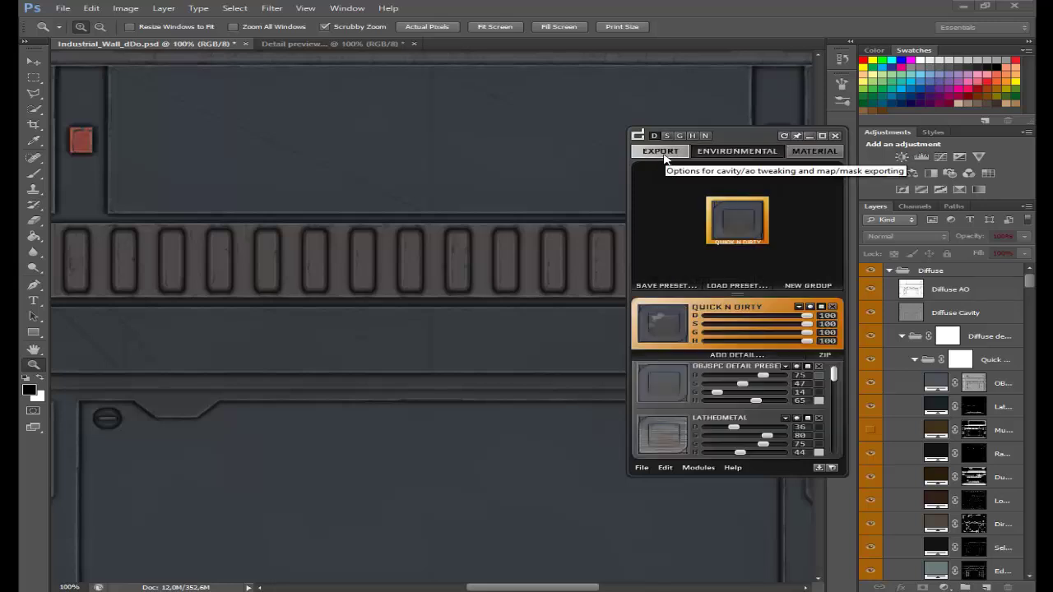
{"action": "right_click", "coordinate": [340, 259]}
{"action": "left_click", "coordinate": [383, 266]}
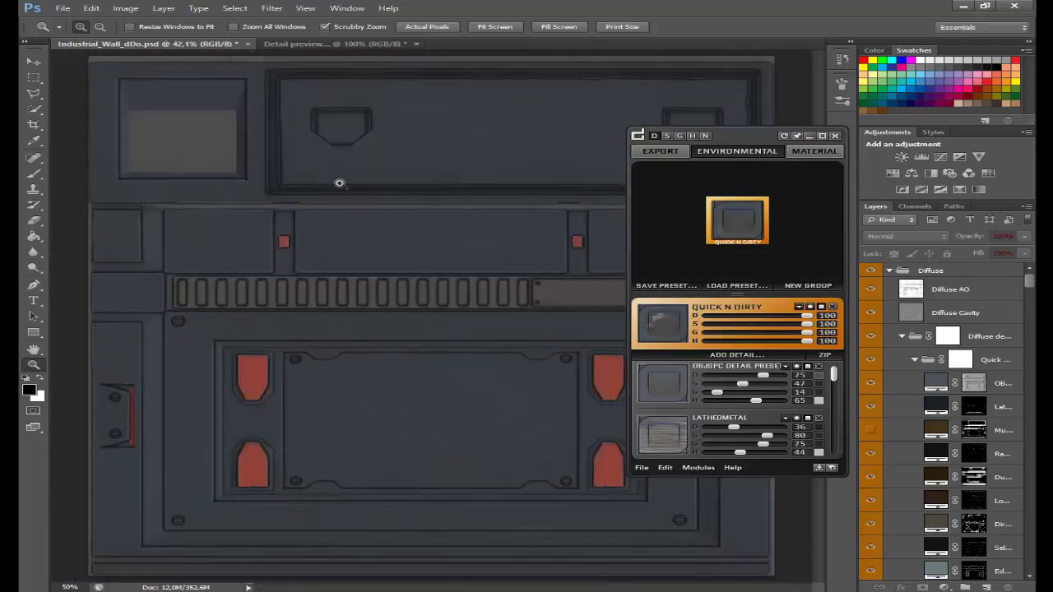
{"action": "mouse_move", "coordinate": [339, 182]}
{"action": "left_mouse_down"}
{"action": "mouse_move", "coordinate": [419, 180]}
{"action": "mouse_move", "coordinate": [338, 527]}
{"action": "left_mouse_up"}
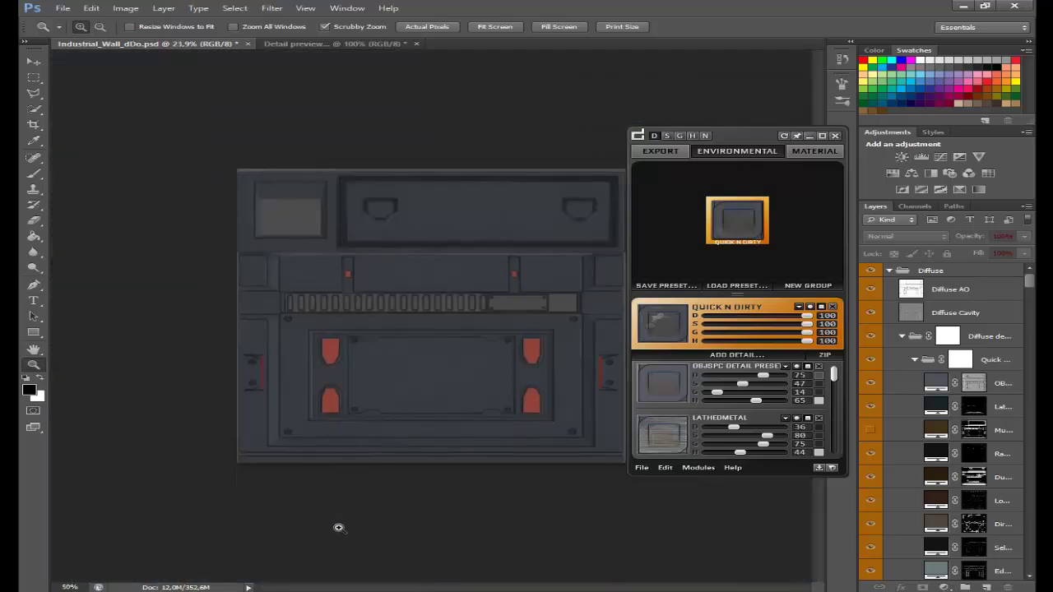
{"action": "mouse_move", "coordinate": [417, 474]}
{"action": "left_mouse_down"}
{"action": "mouse_move", "coordinate": [500, 350]}
{"action": "mouse_move", "coordinate": [268, 222]}
{"action": "mouse_move", "coordinate": [401, 164]}
{"action": "left_mouse_up"}
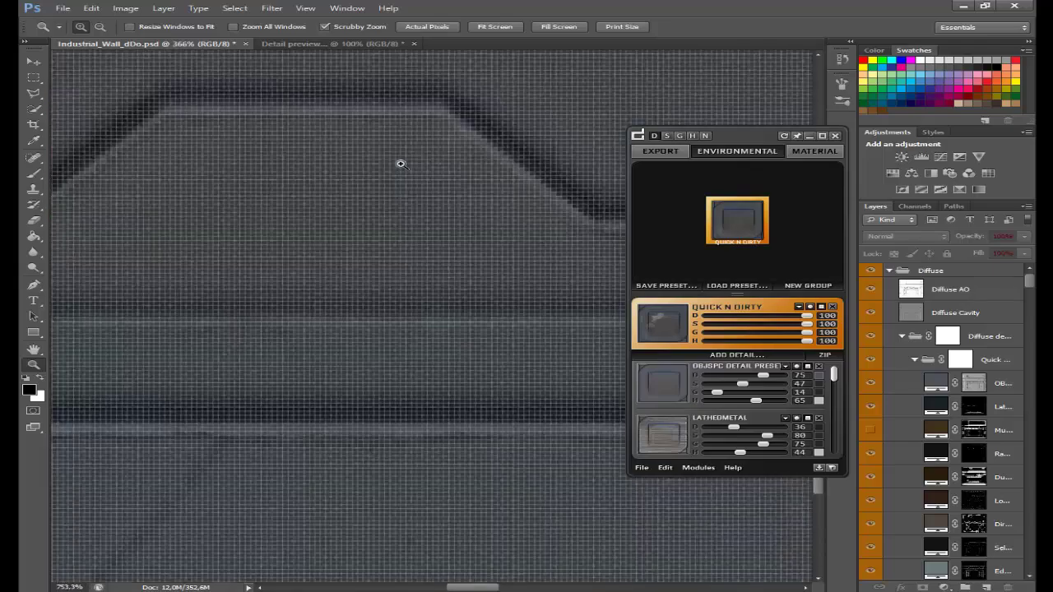
{"action": "mouse_move", "coordinate": [360, 531]}
{"action": "left_mouse_down"}
{"action": "mouse_move", "coordinate": [393, 528]}
{"action": "mouse_move", "coordinate": [117, 361]}
{"action": "left_mouse_up"}
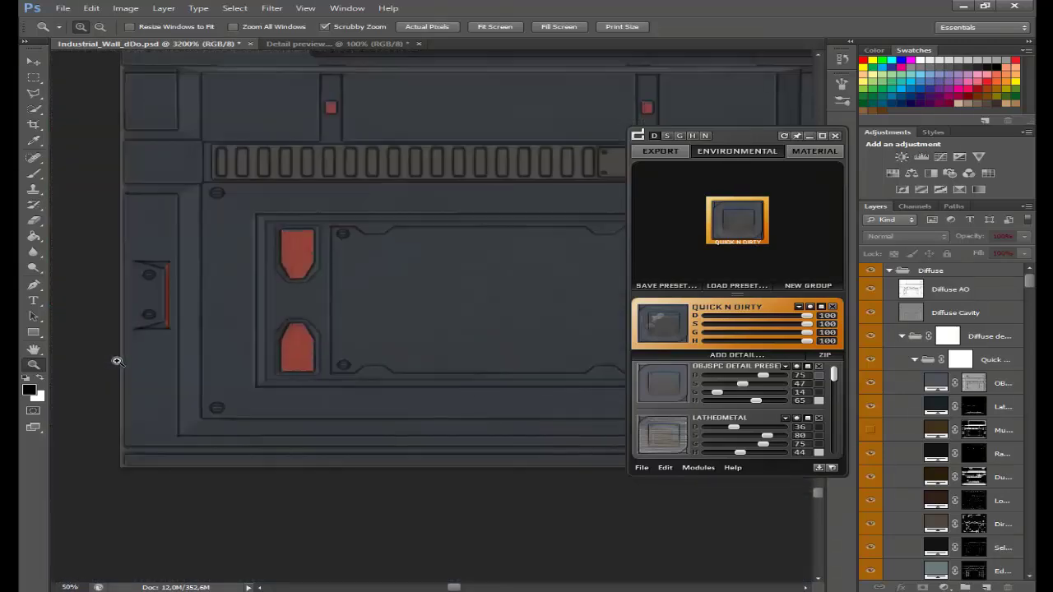
{"action": "right_click", "coordinate": [374, 300]}
{"action": "left_click", "coordinate": [388, 307]}
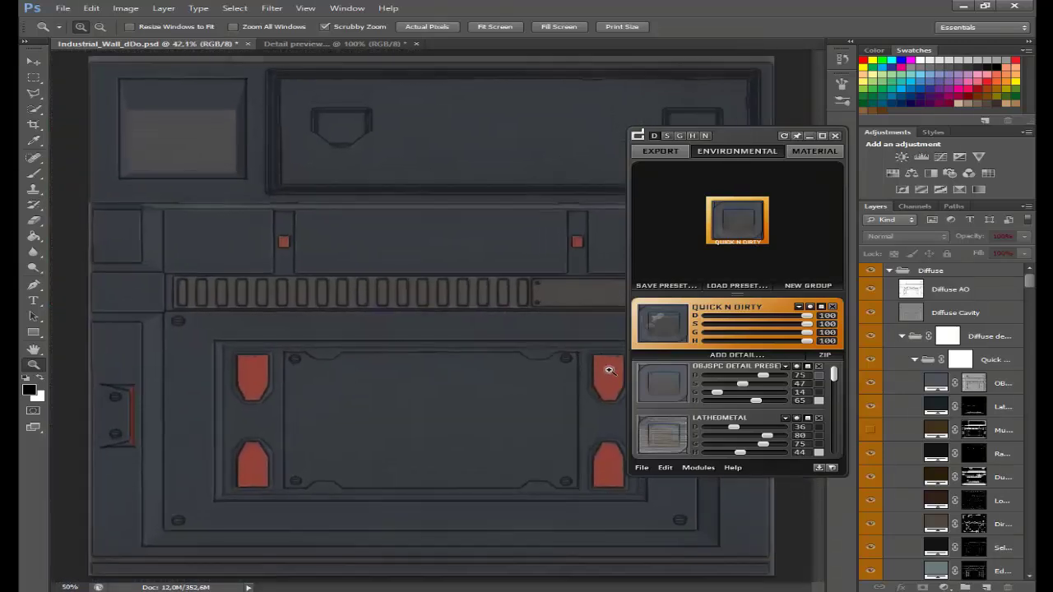
Step: Set the export path to a new Desktop folder named 'Industrial Wall'
{"action": "left_click", "coordinate": [681, 160]}
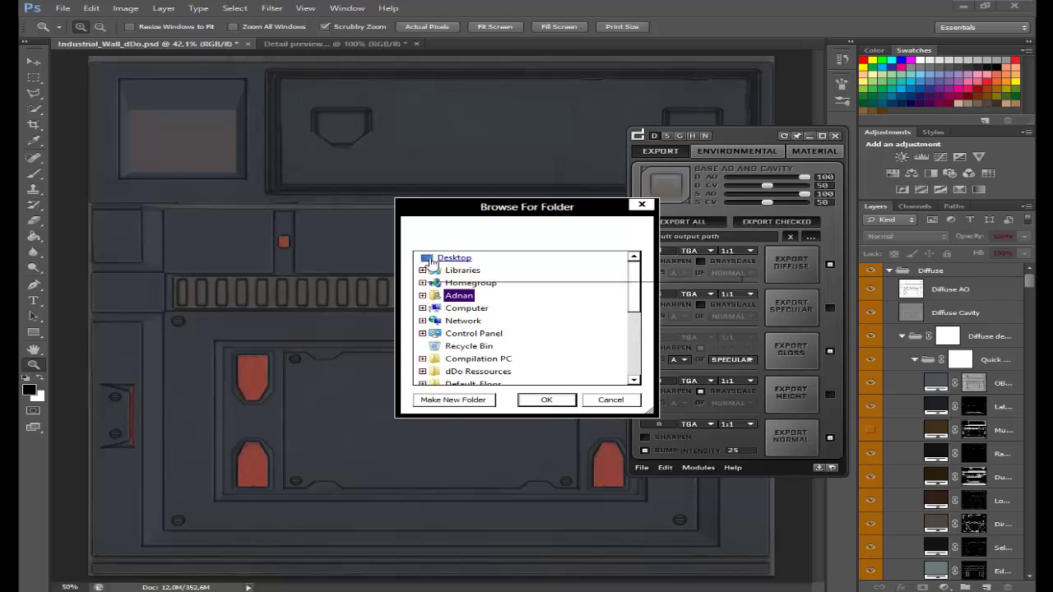
{"action": "left_click", "coordinate": [454, 258]}
{"action": "left_click", "coordinate": [452, 399]}
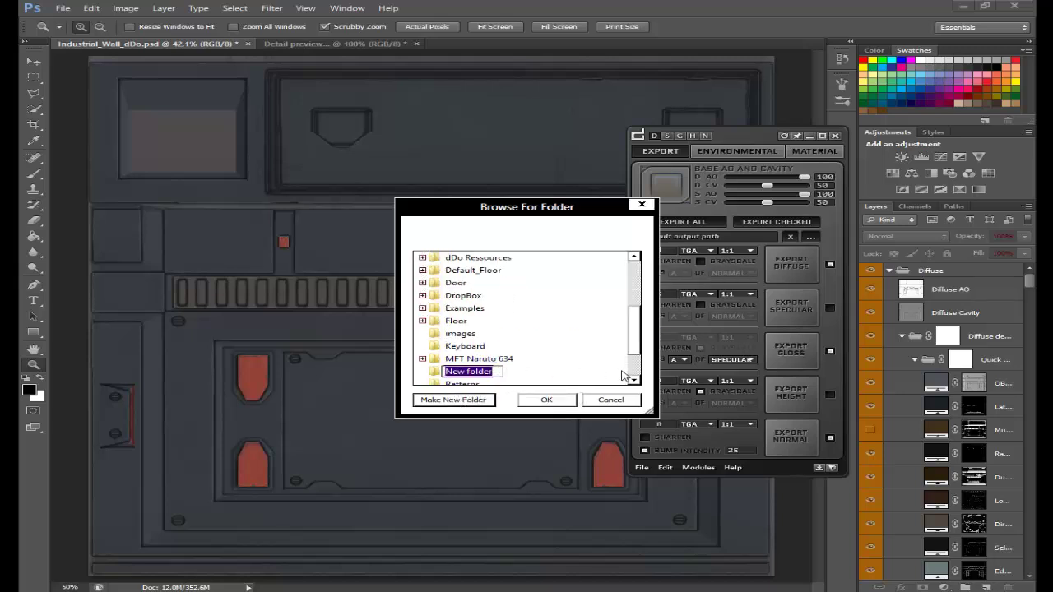
{"action": "type", "text": "Industri"}
{"action": "type", "text": "al Wall"}
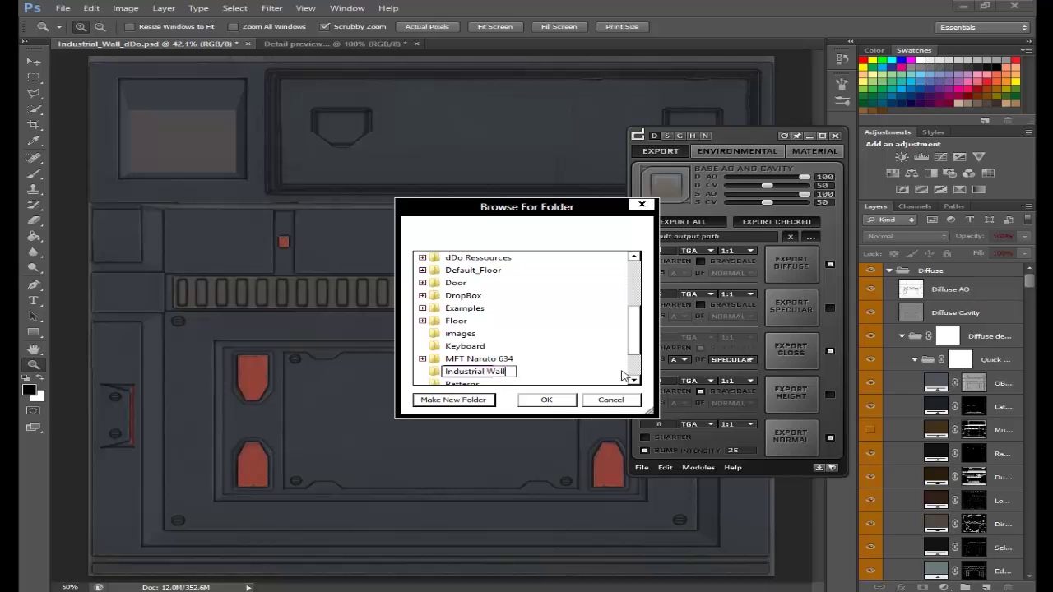
{"action": "key", "text": "Return"}
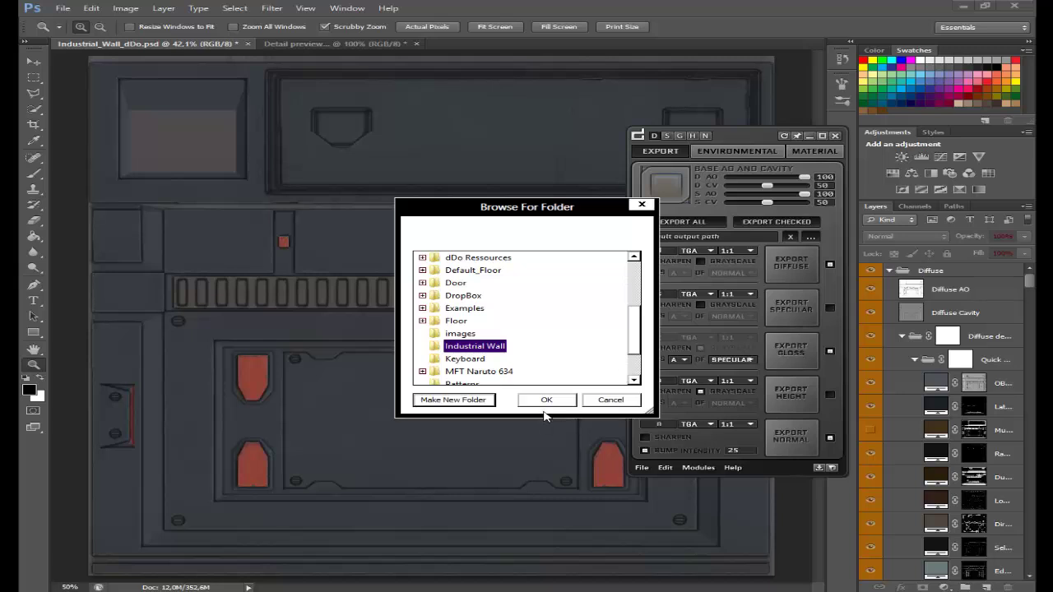
{"action": "left_click", "coordinate": [547, 401]}
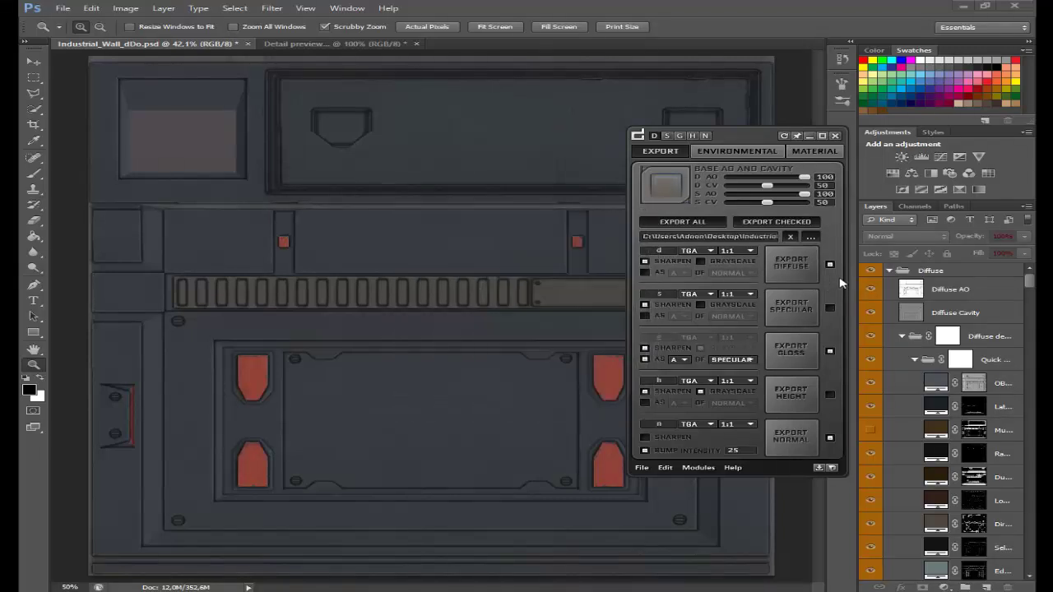
Step: Enable Export Specular and keep the gloss map in channel A
{"action": "left_click", "coordinate": [830, 309]}
{"action": "left_click", "coordinate": [682, 360]}
{"action": "left_click", "coordinate": [673, 330]}
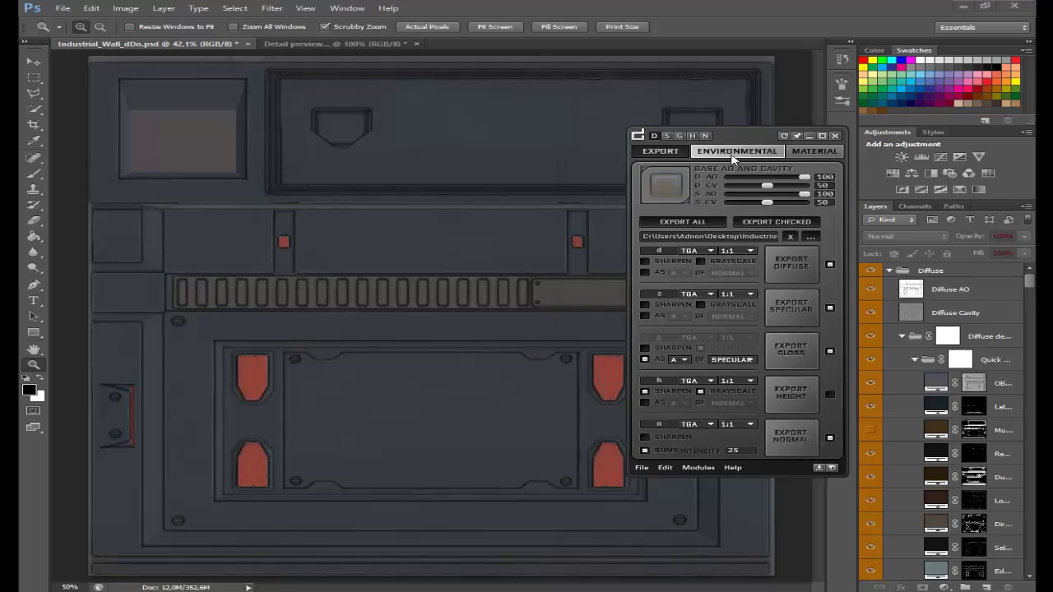
Step: Run dDo's File > Make texture presentation! to build the diffuse, specular and gloss sheet
{"action": "left_click", "coordinate": [664, 468]}
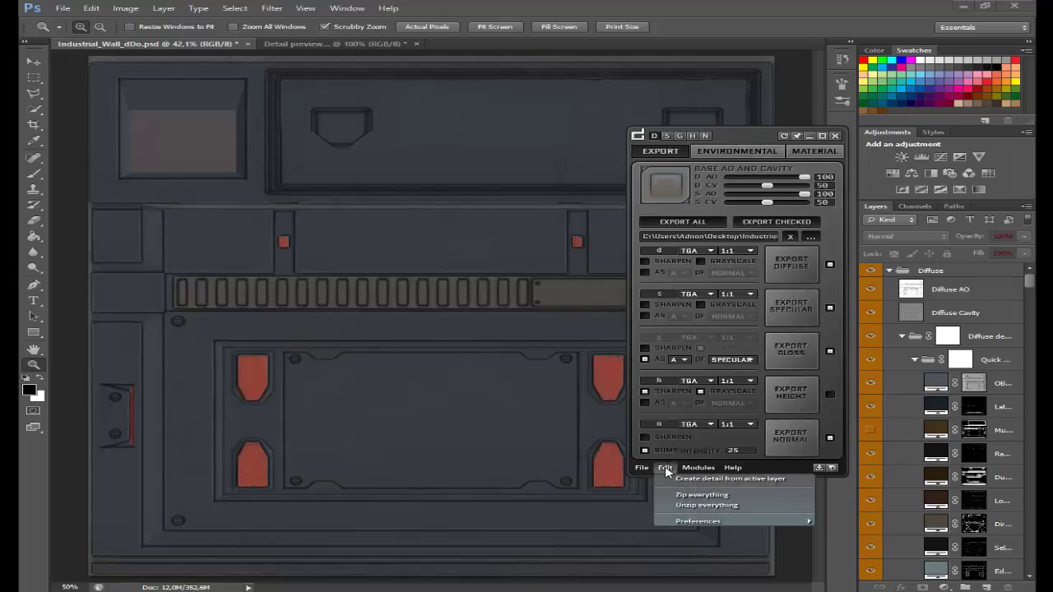
{"action": "left_click", "coordinate": [640, 469]}
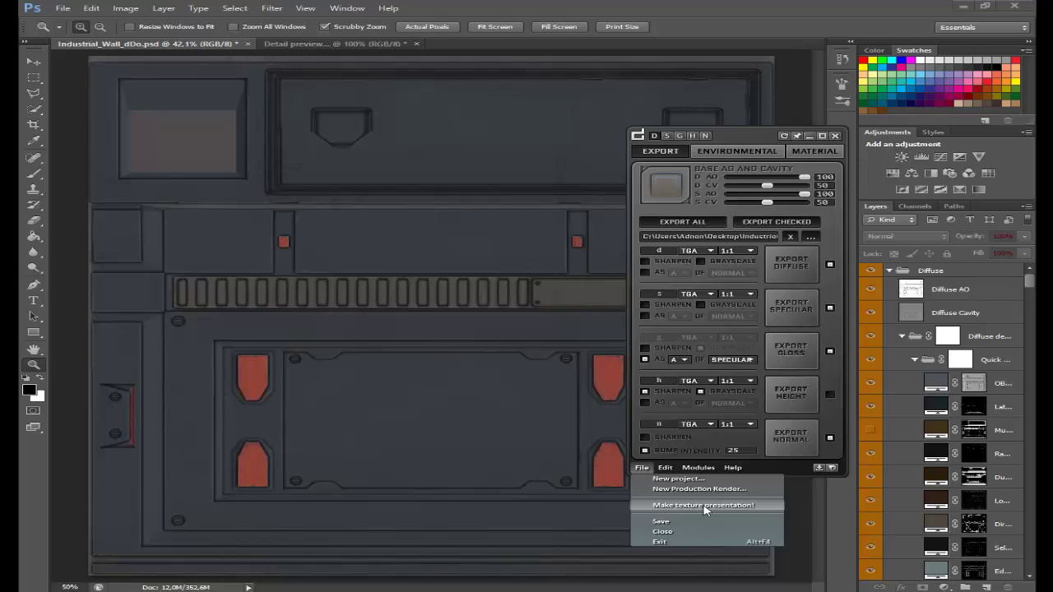
{"action": "left_click", "coordinate": [703, 505]}
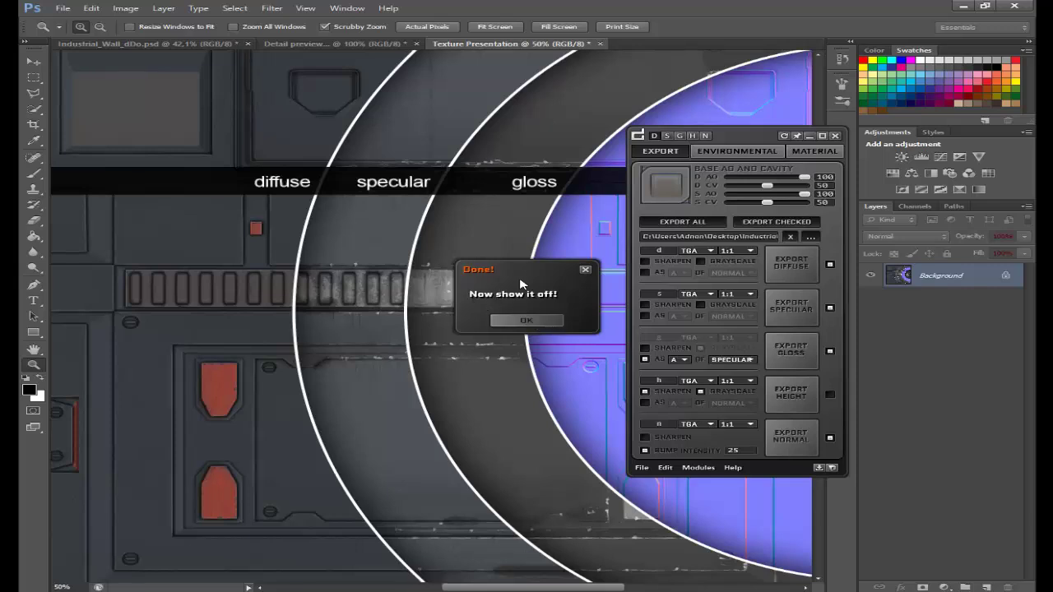
Step: Dismiss the Done notice and fit the presentation sheet on screen
{"action": "left_click_drag", "start_coordinate": [520, 280], "coordinate": [384, 193]}
{"action": "left_click", "coordinate": [390, 232]}
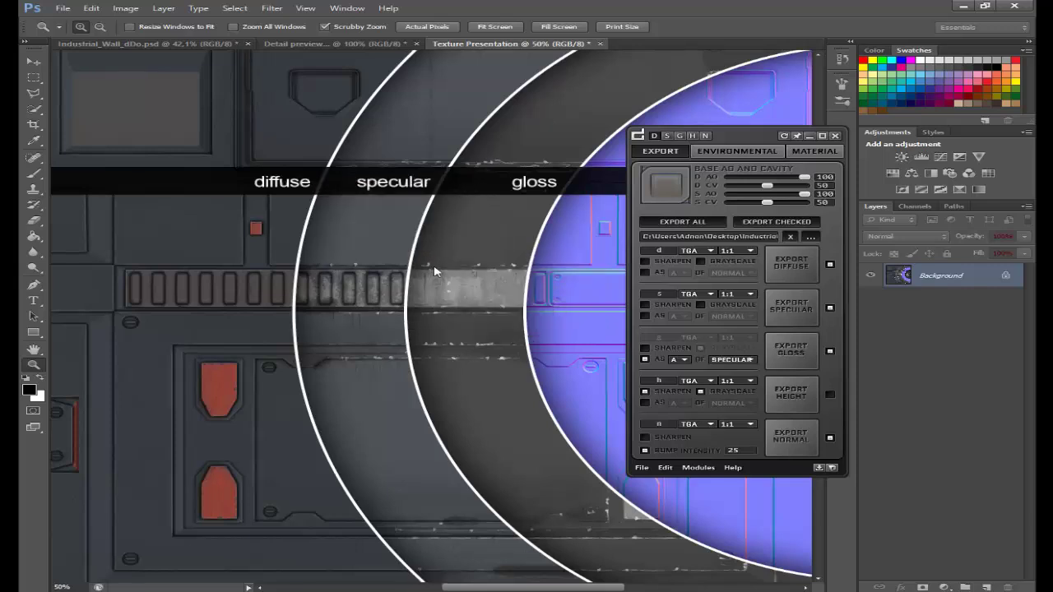
{"action": "left_click", "coordinate": [444, 273]}
{"action": "left_click", "coordinate": [463, 279]}
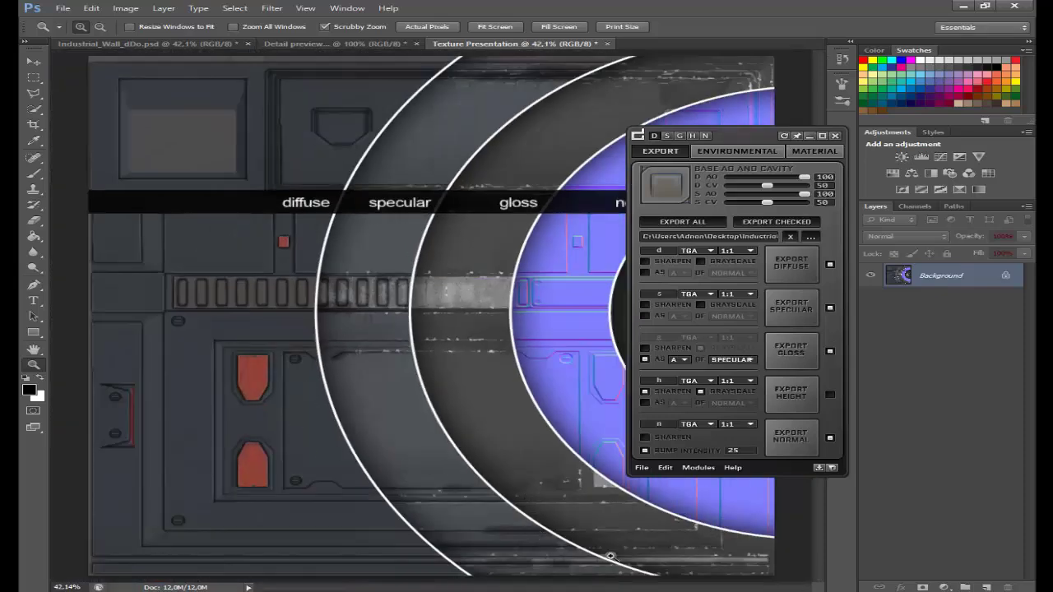
Step: Start Save As for the presentation and navigate into the Industrial Wall folder
{"action": "left_click", "coordinate": [62, 8]}
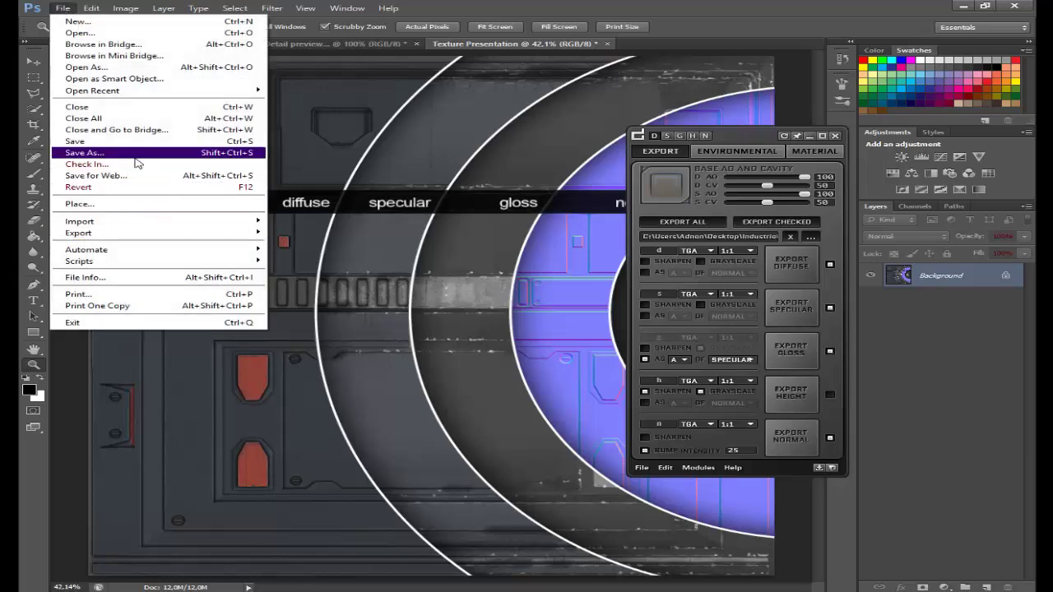
{"action": "left_click", "coordinate": [86, 153]}
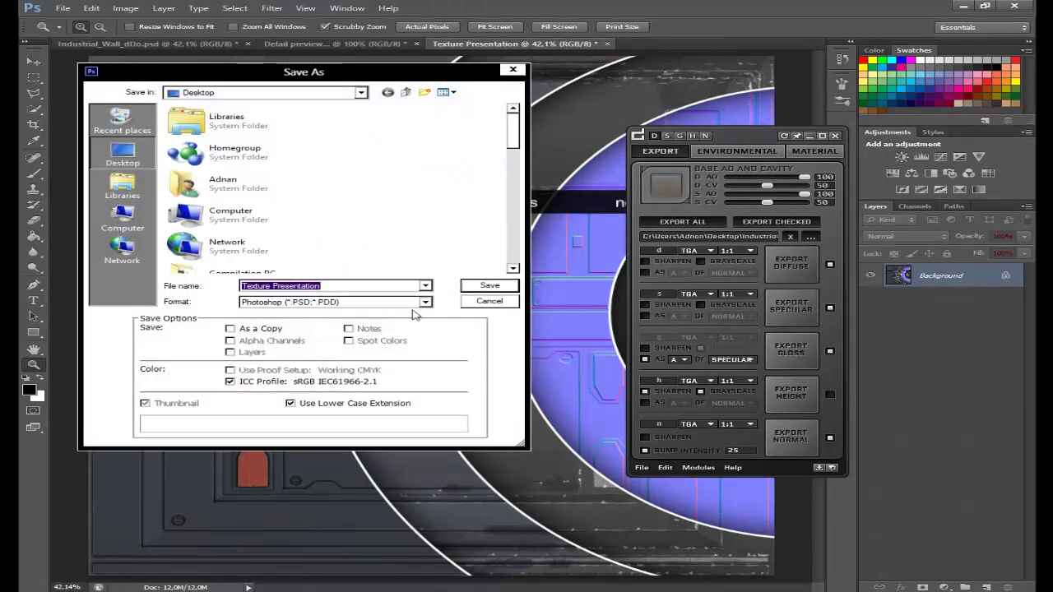
{"action": "left_click", "coordinate": [509, 156]}
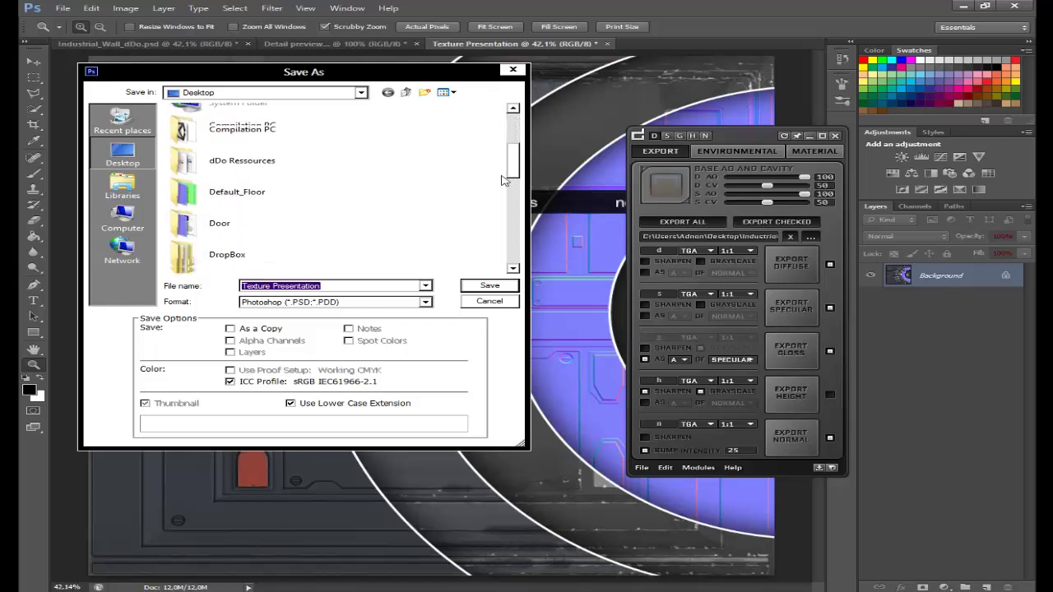
{"action": "left_click_drag", "start_coordinate": [504, 180], "coordinate": [507, 204]}
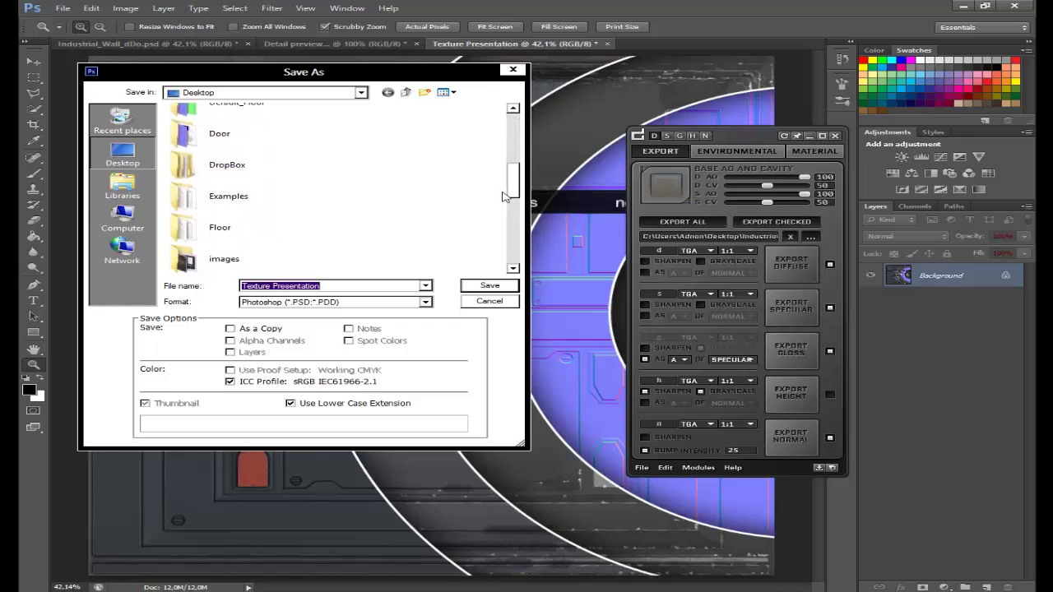
{"action": "double_click", "coordinate": [247, 229]}
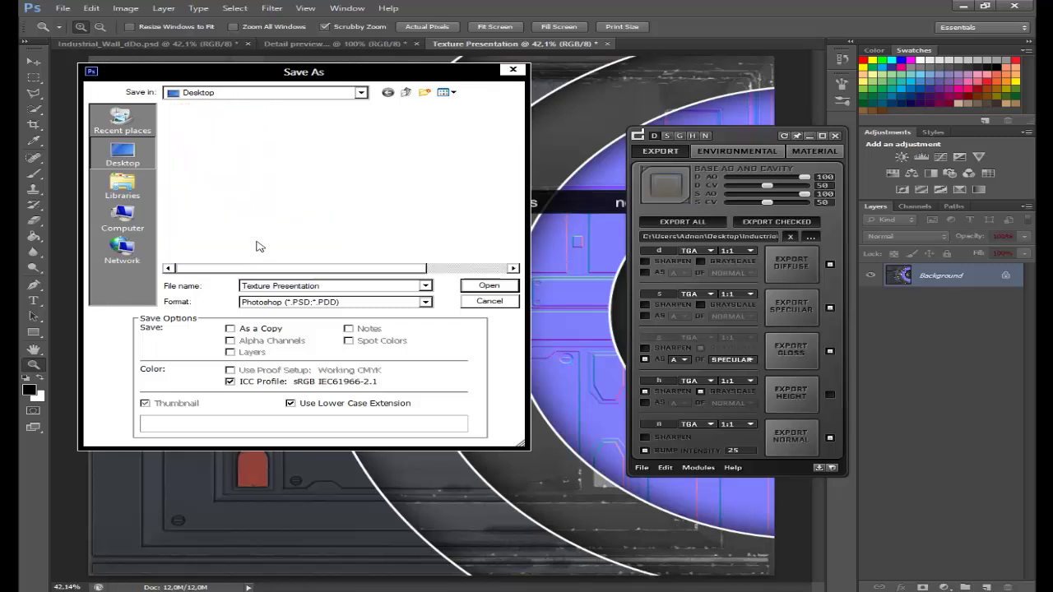
{"action": "left_click", "coordinate": [352, 285]}
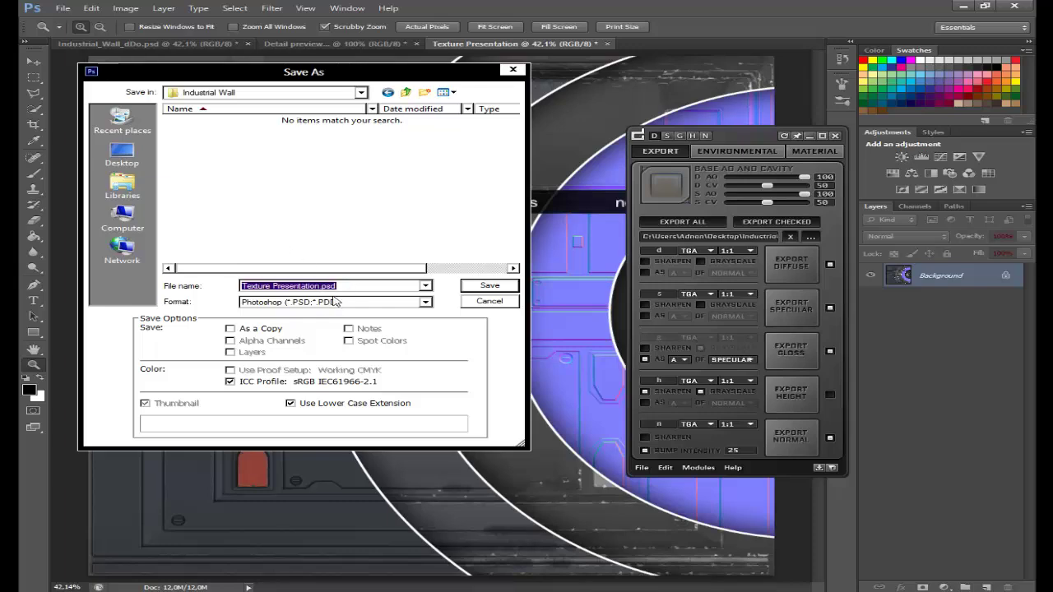
Step: Save the sheet as a maximum-quality JPEG, then close the presentation and preview documents
{"action": "left_click", "coordinate": [339, 303]}
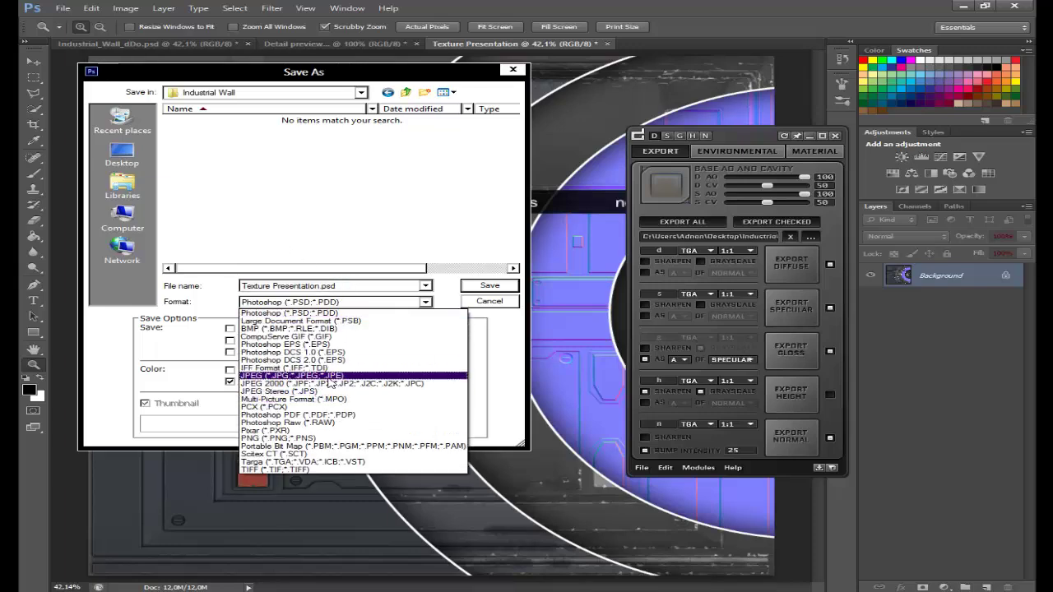
{"action": "left_click", "coordinate": [332, 382]}
{"action": "left_click", "coordinate": [489, 287]}
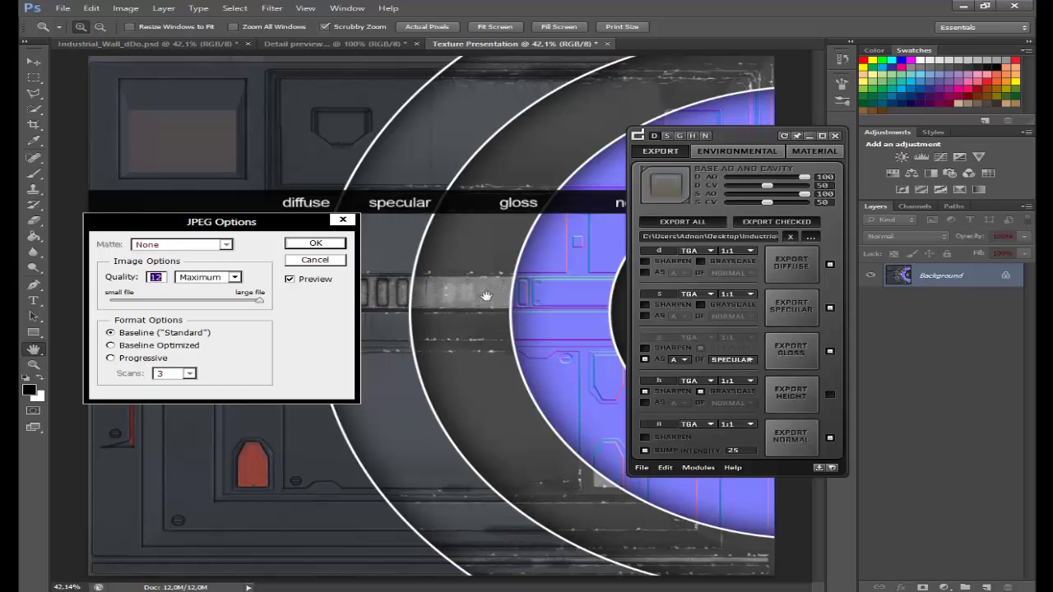
{"action": "left_click", "coordinate": [315, 244]}
{"action": "key", "text": "z"}
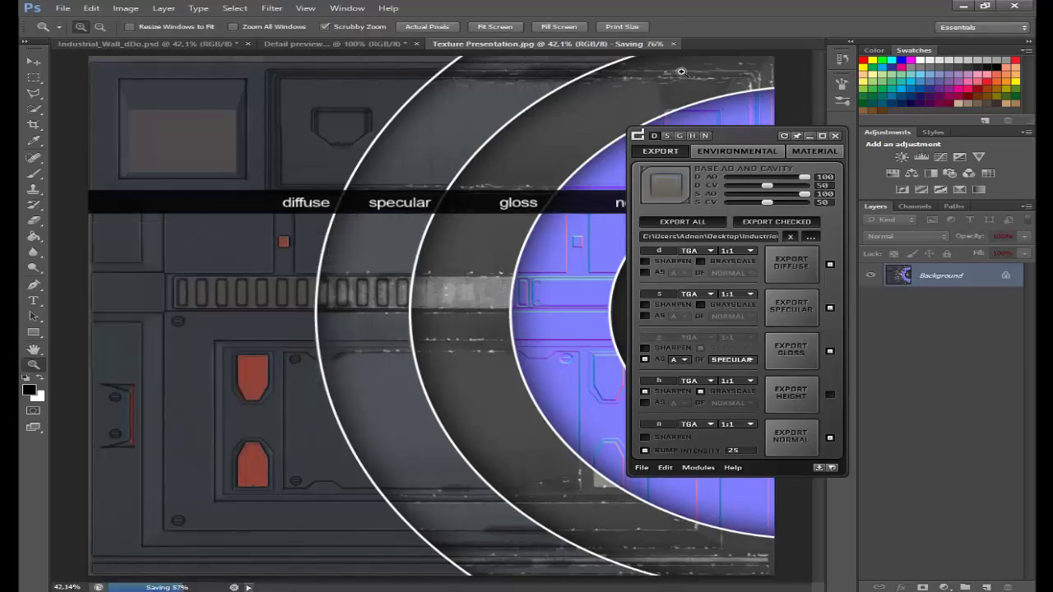
{"action": "left_click", "coordinate": [617, 43]}
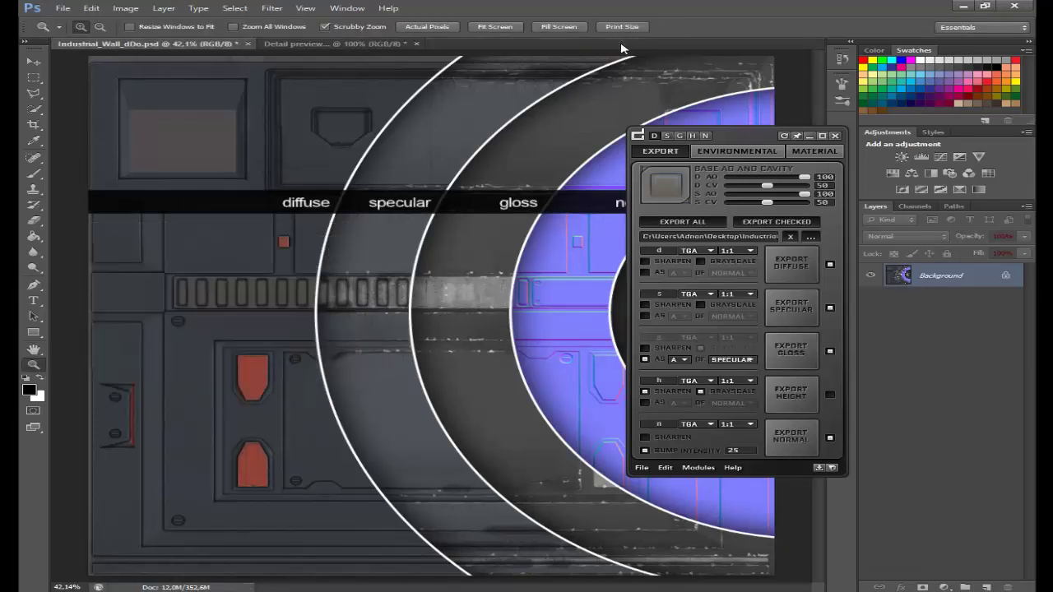
{"action": "left_click", "coordinate": [416, 44]}
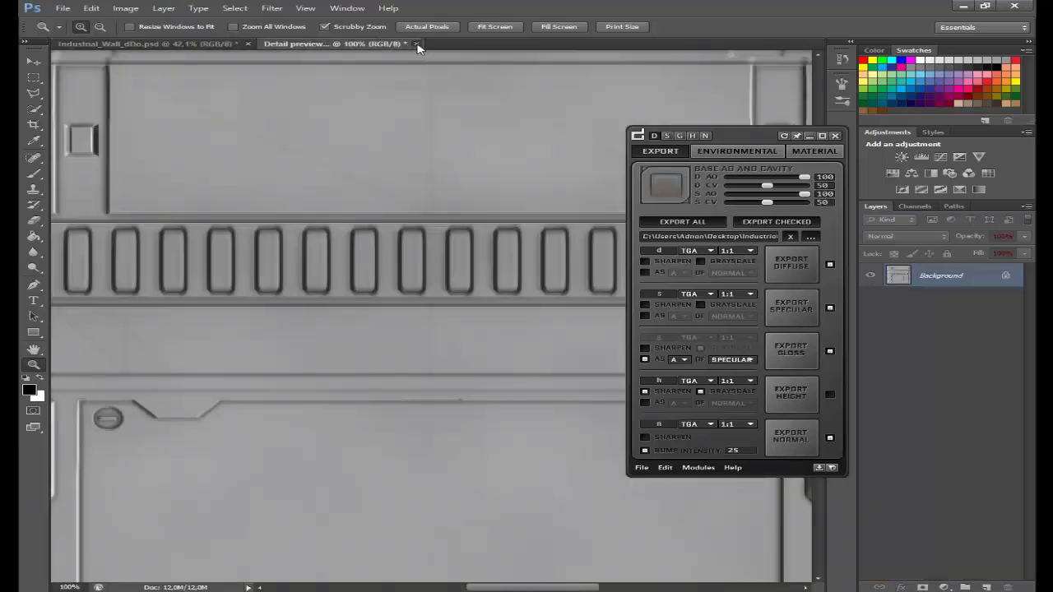
Step: Close the detail preview without saving, then export all checked wall maps from dDo
{"action": "left_click", "coordinate": [530, 228]}
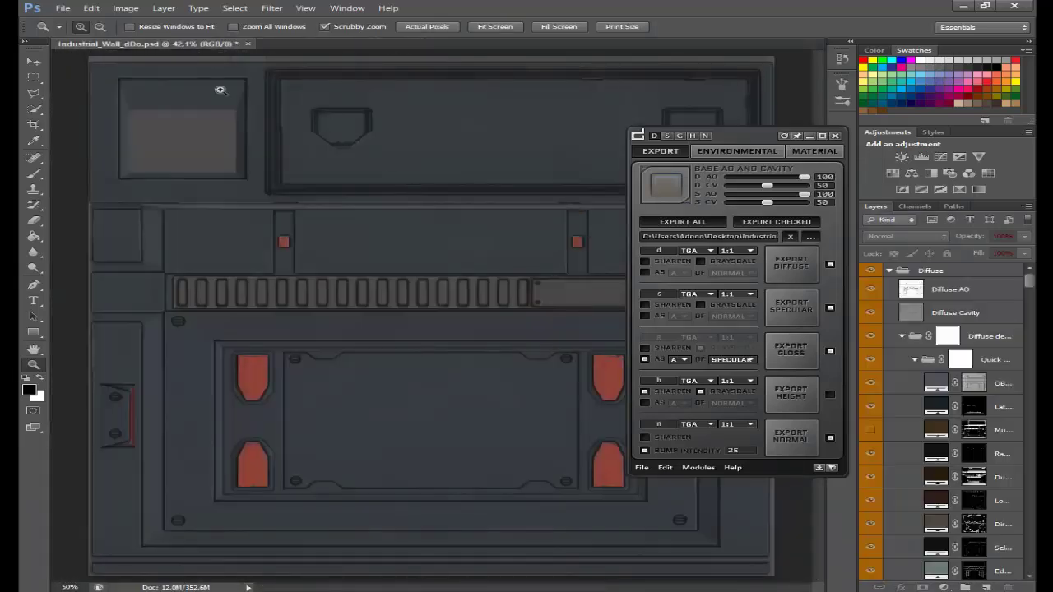
{"action": "left_click", "coordinate": [693, 222]}
{"action": "left_click", "coordinate": [765, 224]}
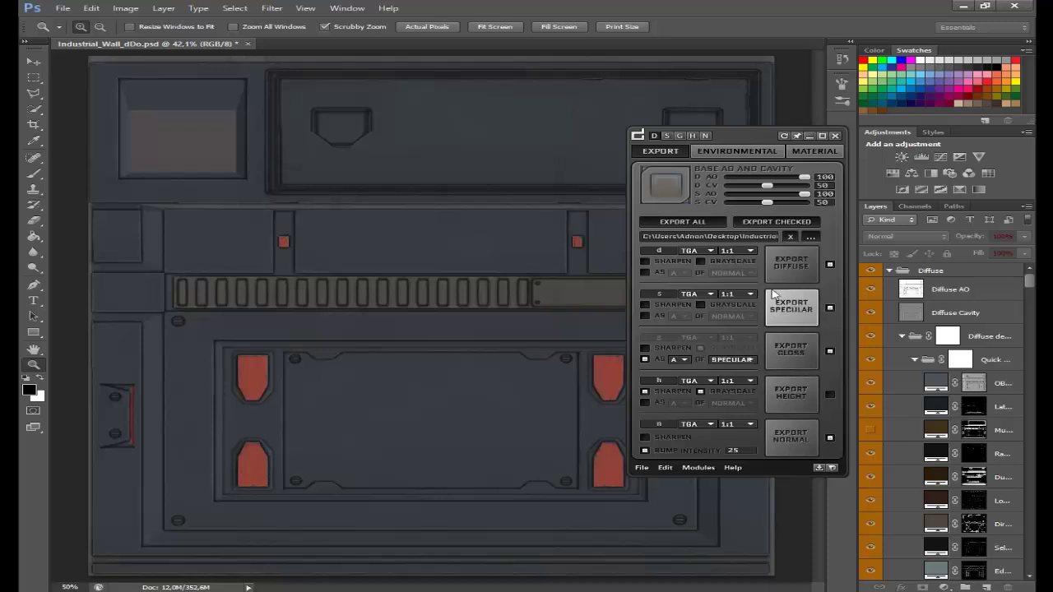
Step: Change the diffuse, specular, height and normal map formats from TGA to JPG and quick-export them
{"action": "left_click", "coordinate": [691, 251]}
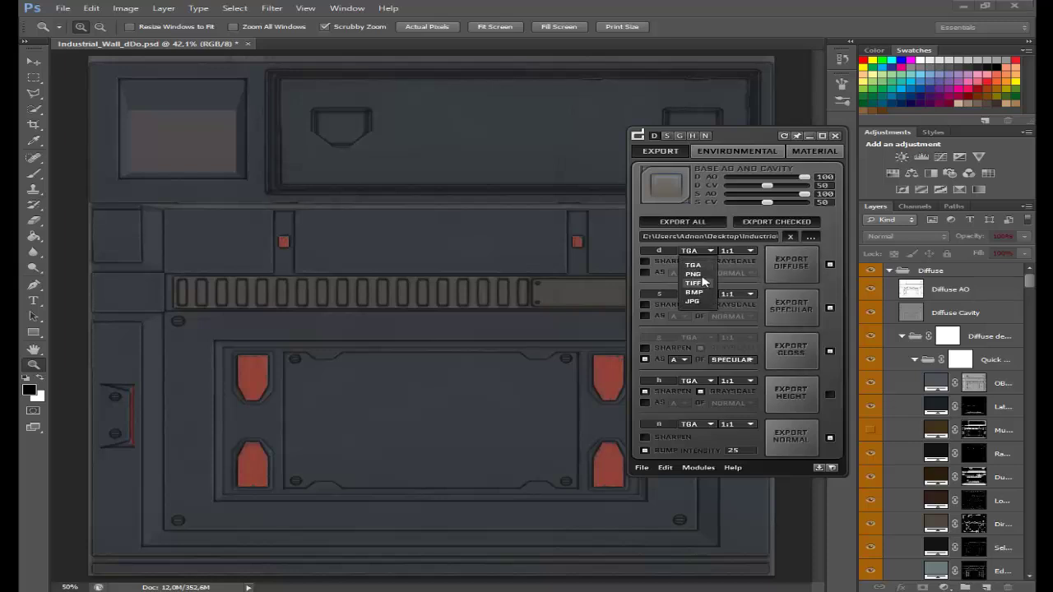
{"action": "left_click", "coordinate": [692, 301]}
{"action": "left_click", "coordinate": [692, 344]}
{"action": "left_click", "coordinate": [705, 384]}
{"action": "left_click", "coordinate": [703, 432]}
{"action": "left_click", "coordinate": [697, 430]}
{"action": "left_click", "coordinate": [698, 483]}
{"action": "left_click", "coordinate": [820, 468]}
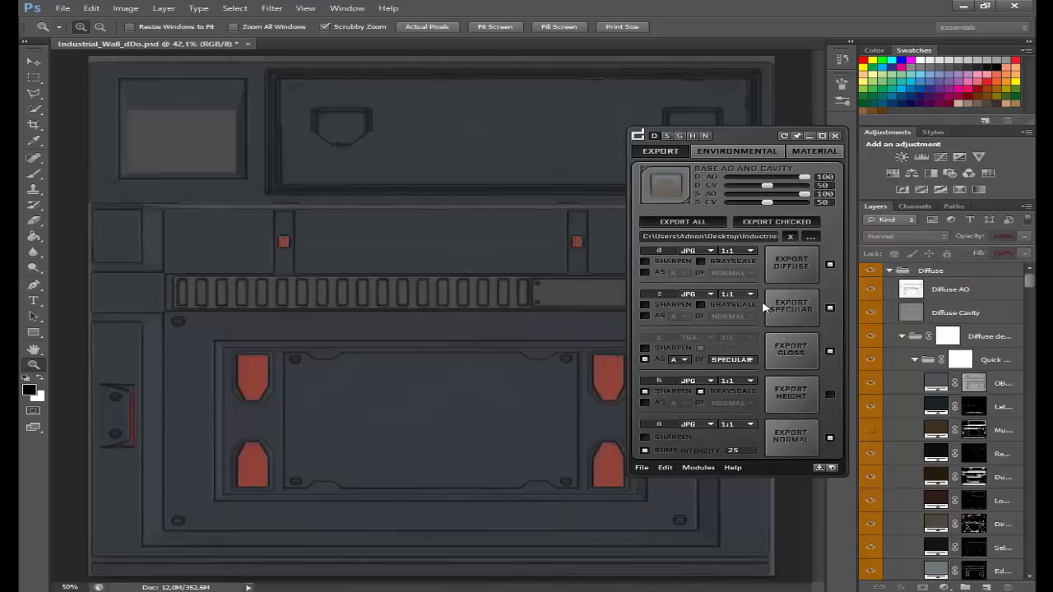
Step: Show the Environmental presets, fit the wall texture on screen, and close the dDo panel
{"action": "left_click", "coordinate": [709, 153]}
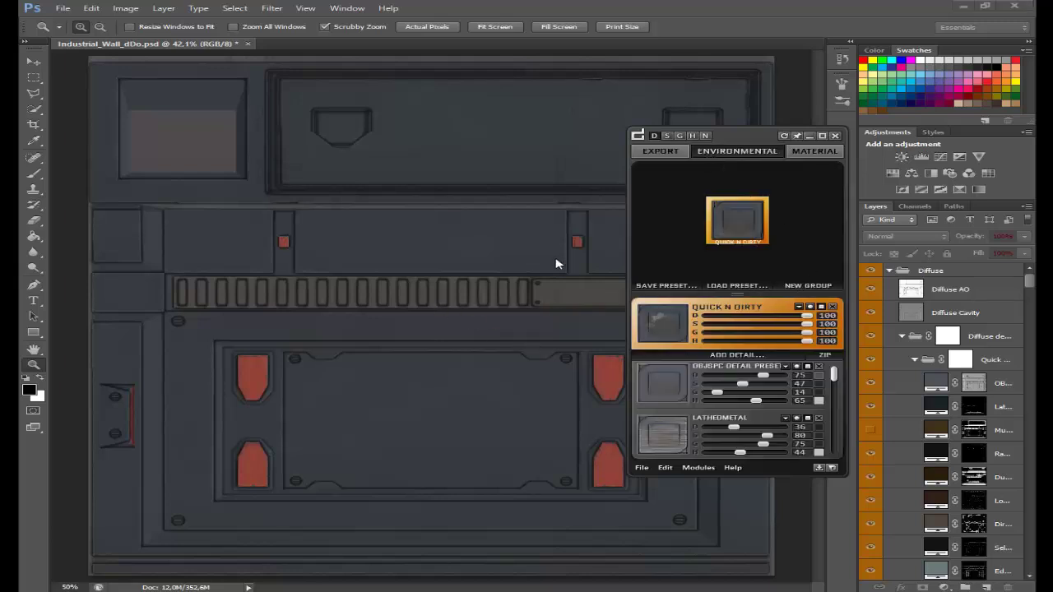
{"action": "right_click", "coordinate": [412, 242]}
{"action": "left_click", "coordinate": [426, 248]}
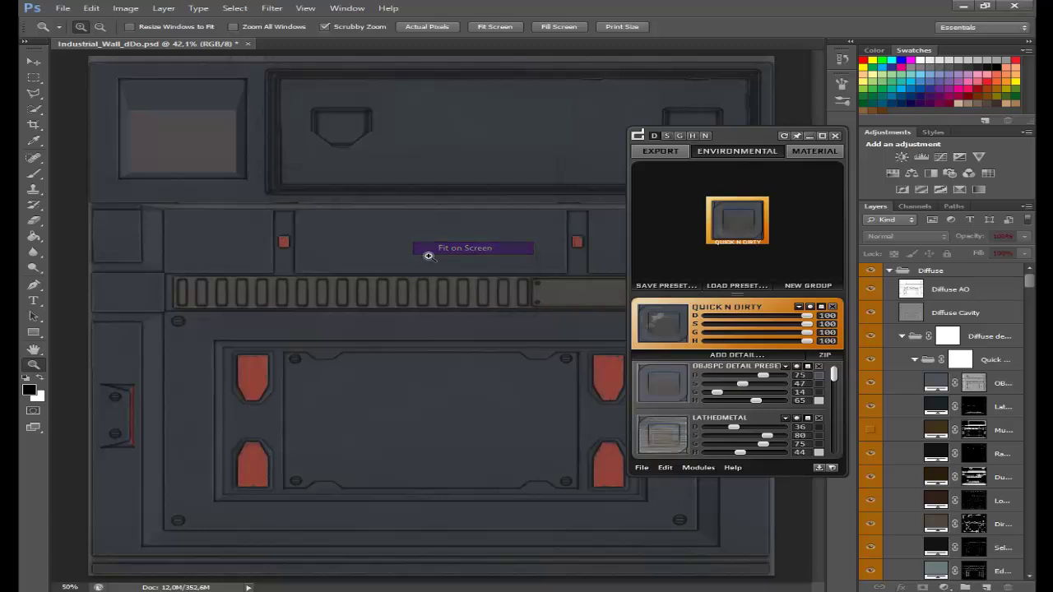
{"action": "left_click", "coordinate": [834, 137]}
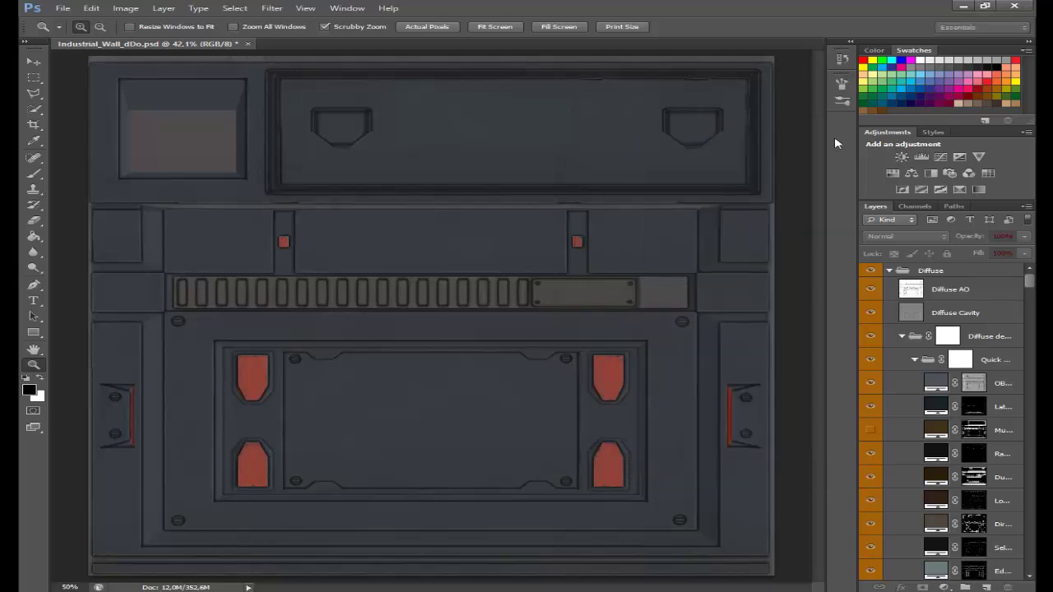
Step: Quit Photoshop without saving Industrial_Wall_dDo.psd and minimize Task Manager
{"action": "left_click", "coordinate": [1013, 6]}
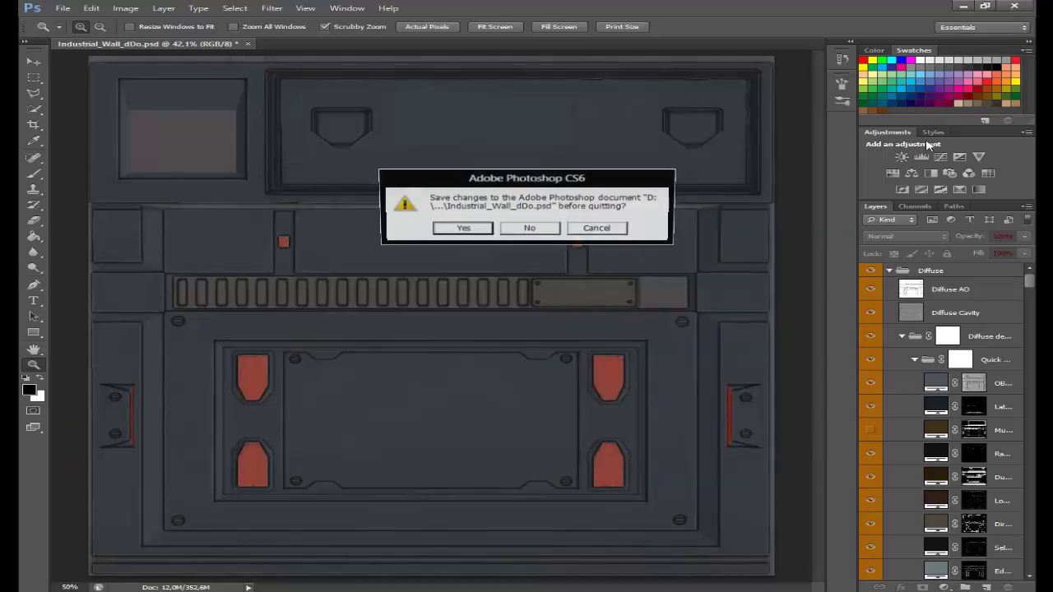
{"action": "left_click", "coordinate": [544, 231]}
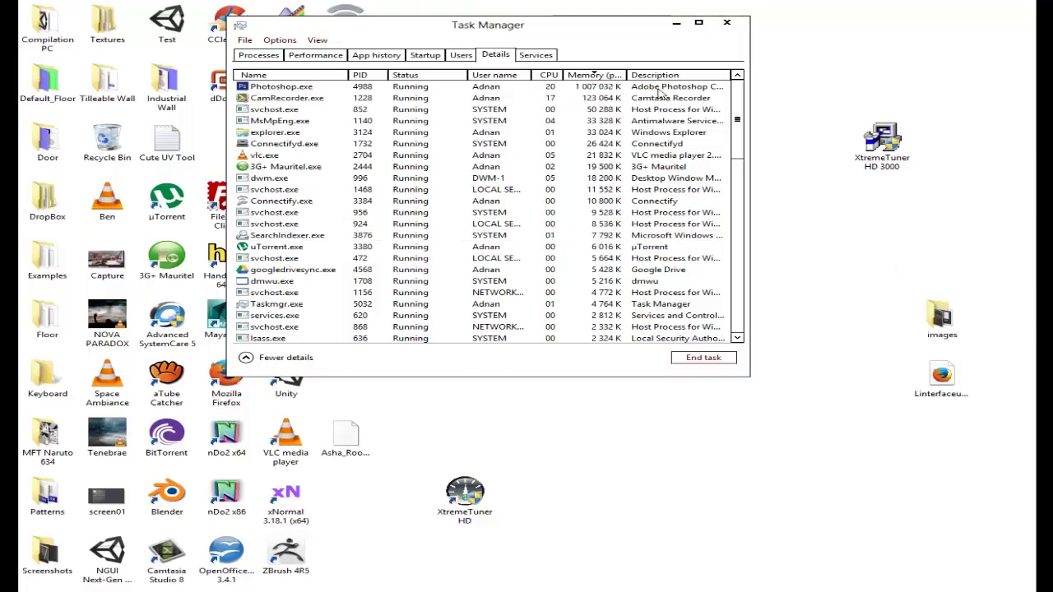
{"action": "left_click", "coordinate": [676, 23]}
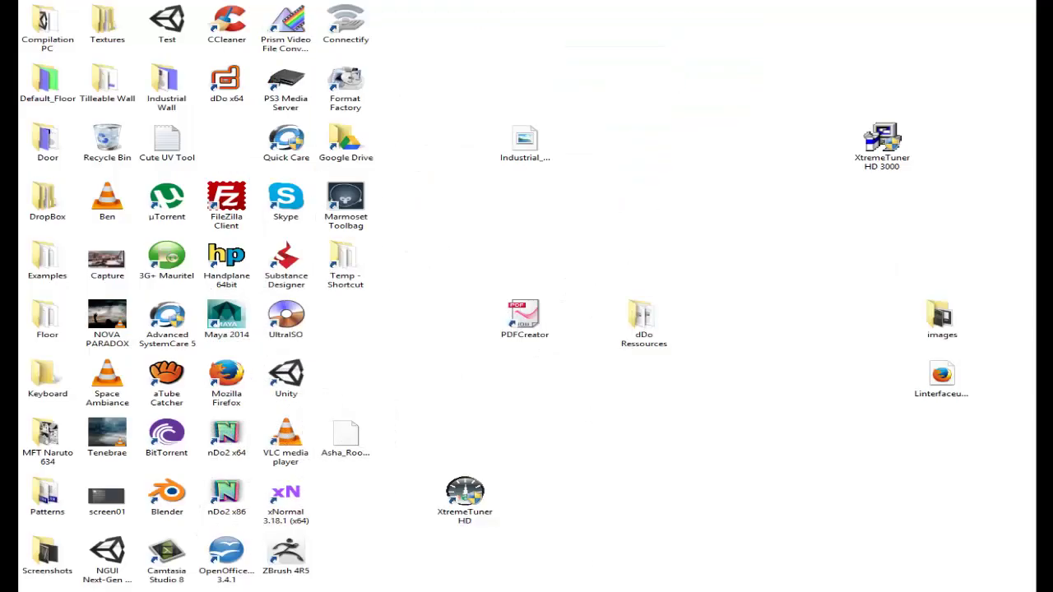